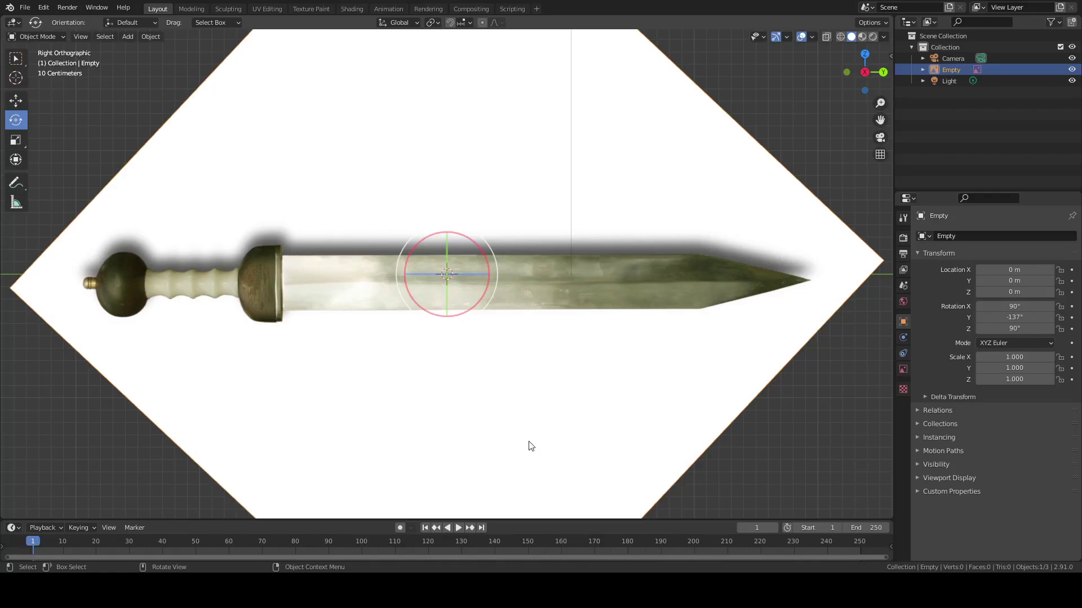
Add a cube mesh at the origin and rotate it 45° about the global Y axis
click(129, 41)
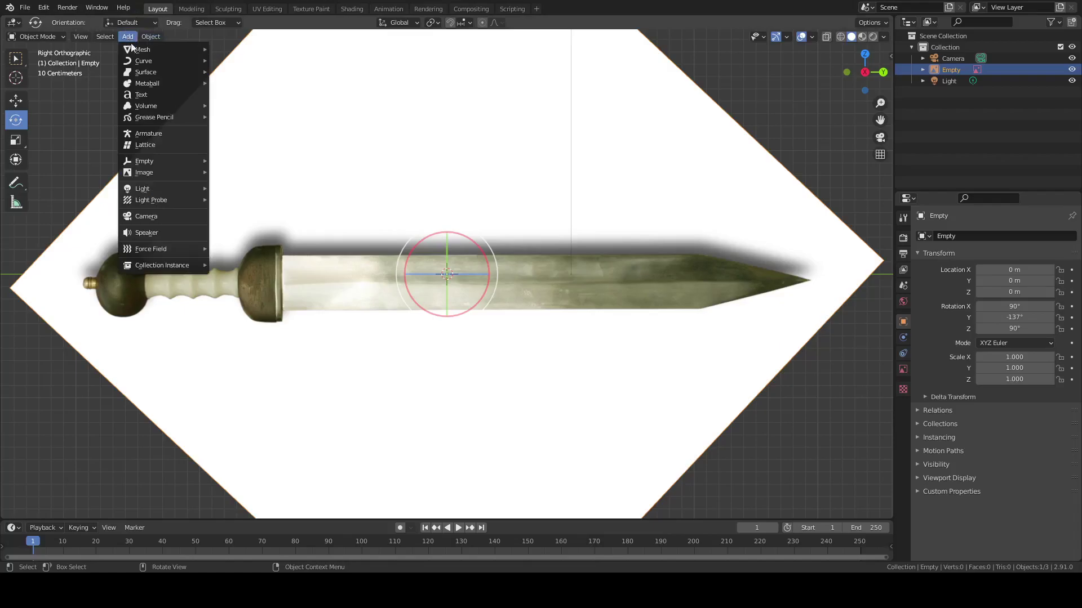
mouse_move(137, 49)
click(245, 57)
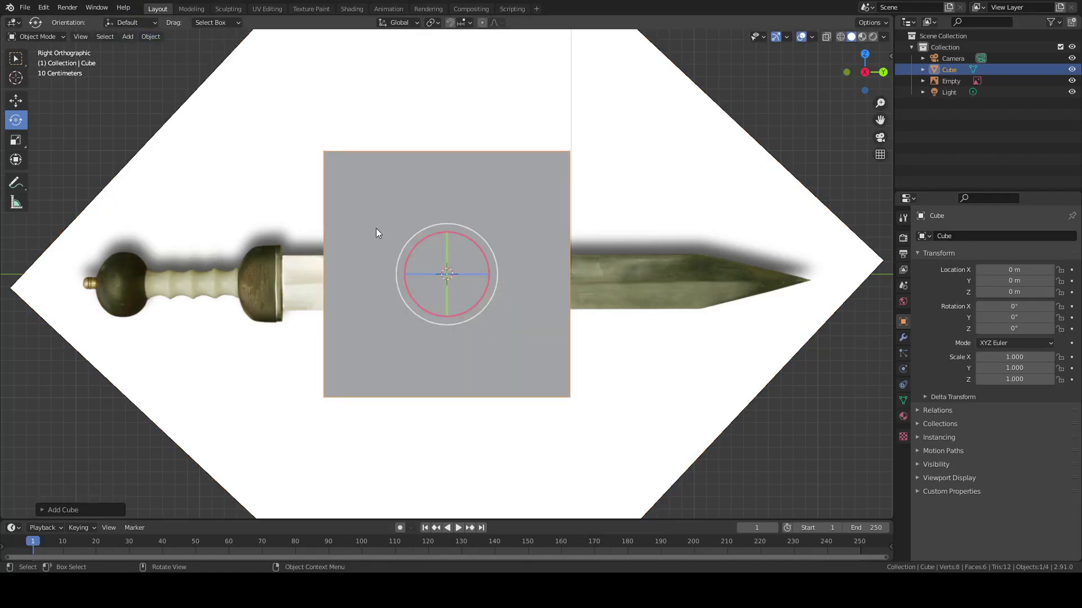
key(r)
key(y)
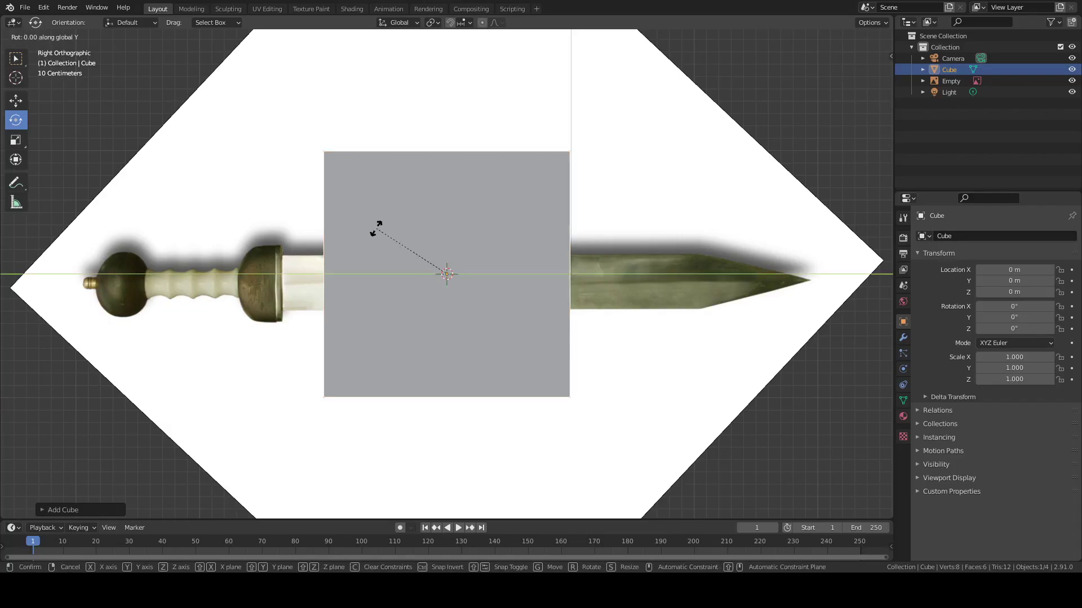
text(45)
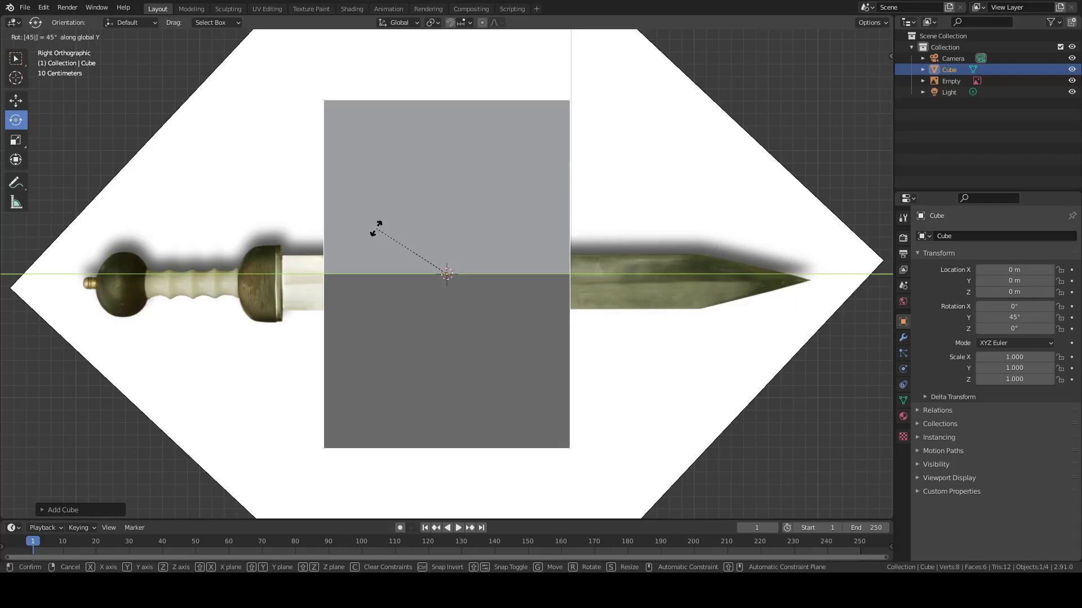
key(Return)
Move the sword reference image along X away from the cube, and reselect the cube
middle_drag(377, 233, 456, 187)
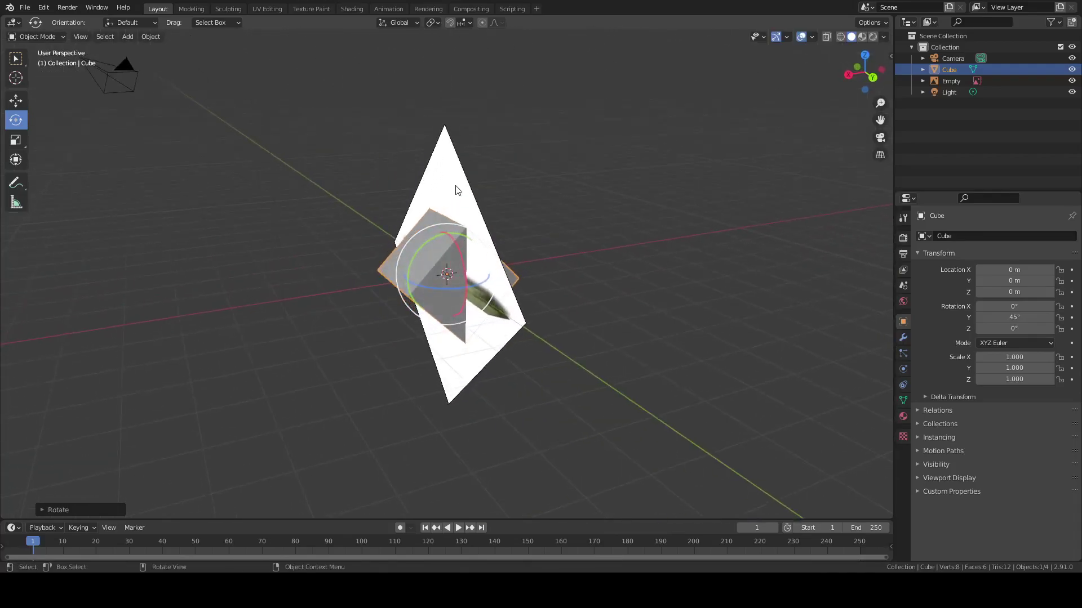
click(456, 189)
drag(447, 225, 479, 264)
click(456, 274)
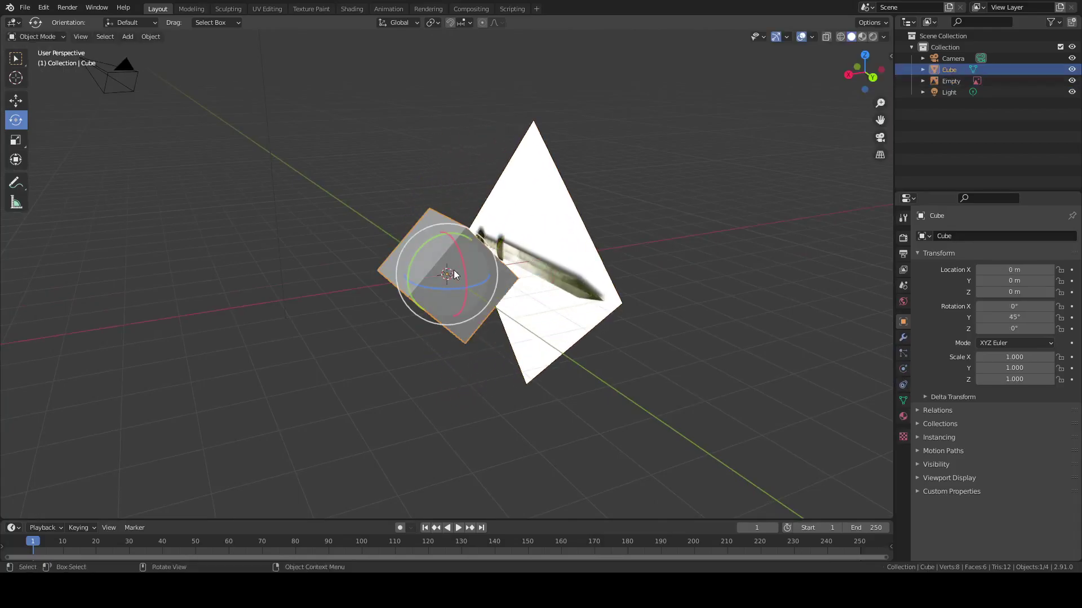
scroll(432, 268, up, 3)
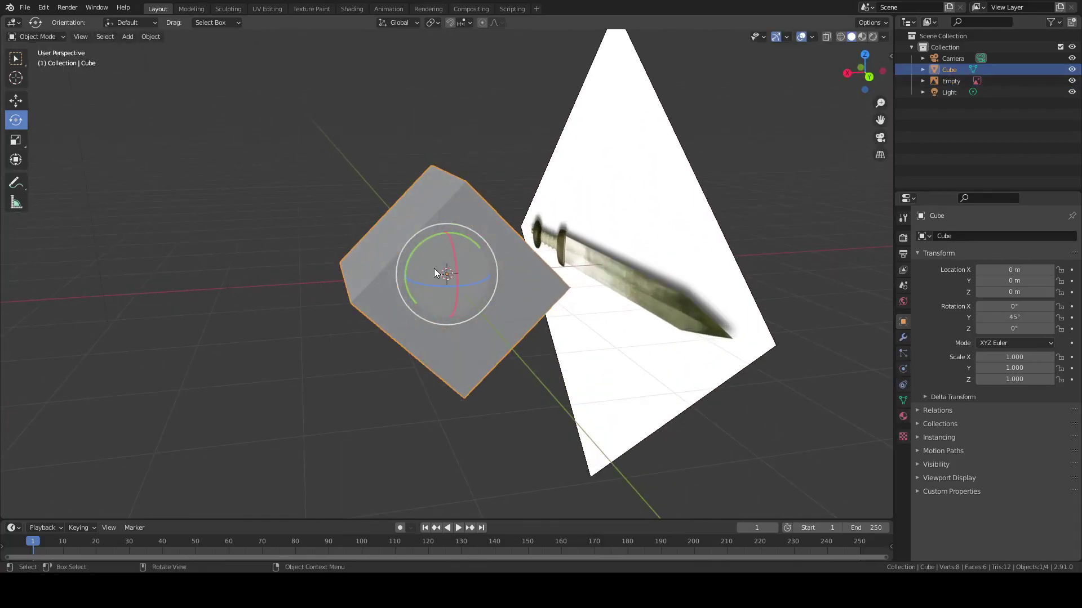
key(s)
key(x)
key(x)
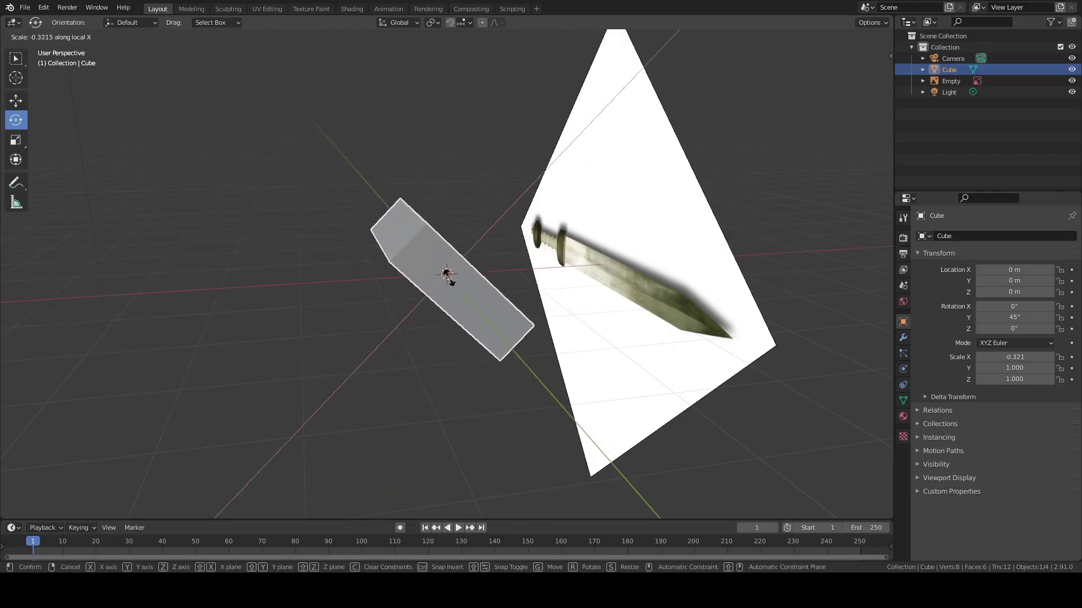
key(Escape)
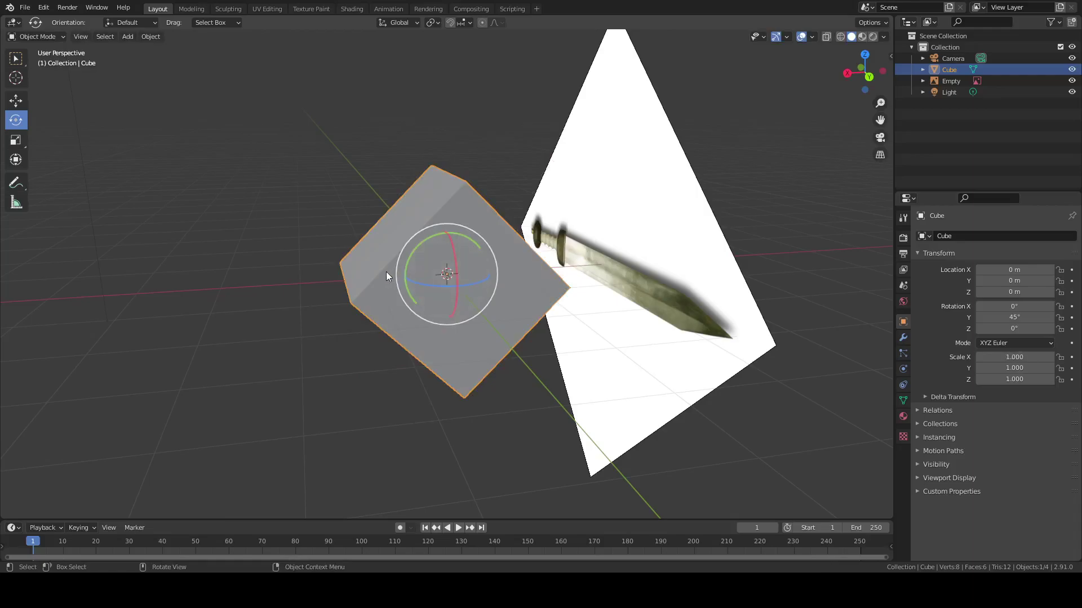
In wireframe front view, flatten the cube into a thin diamond by scaling its two side edges along global X to about 0.14
key(KP_1)
key(KP_3)
key(KP_1)
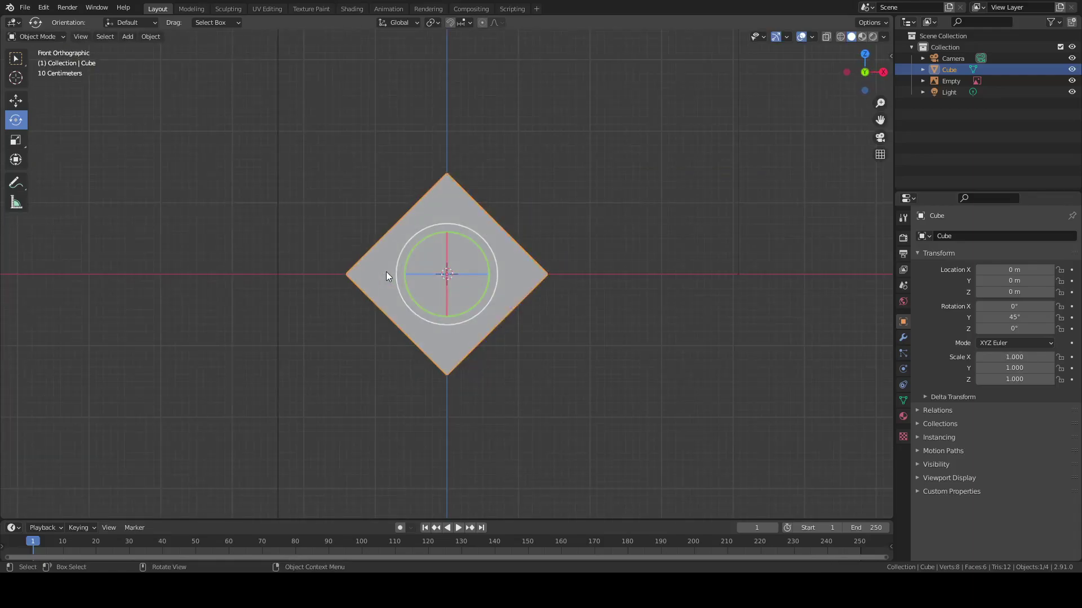
key(z)
click(373, 274)
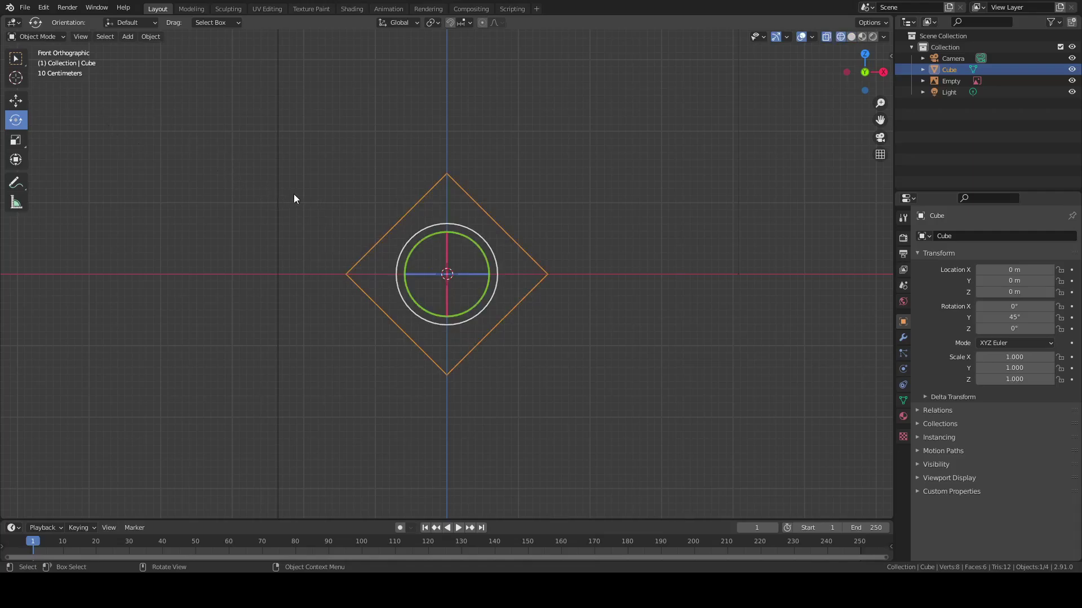
key(Tab)
drag(299, 257, 582, 319)
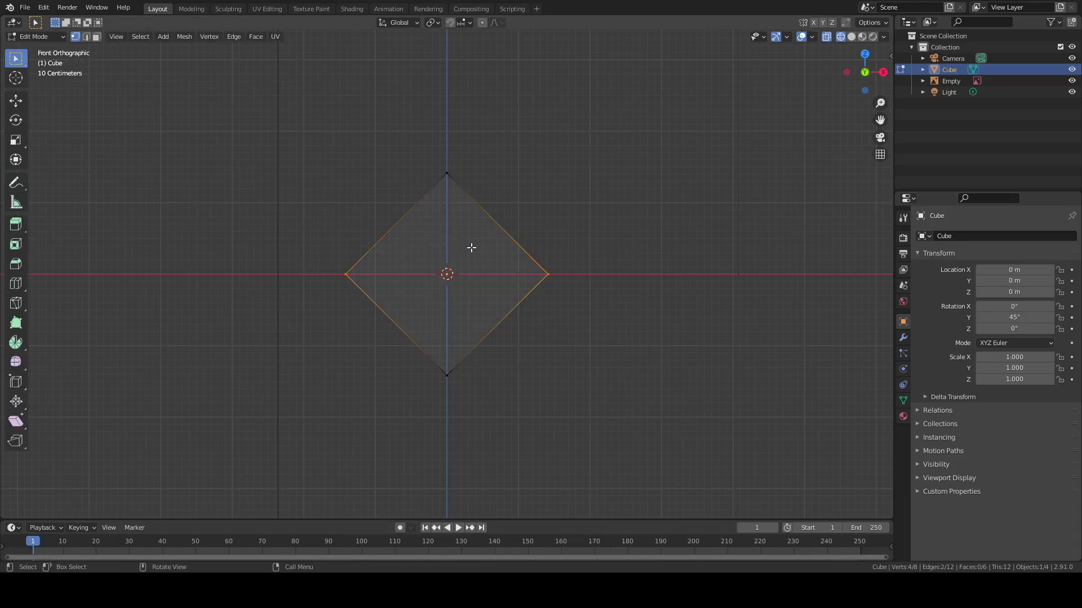
key(s)
key(x)
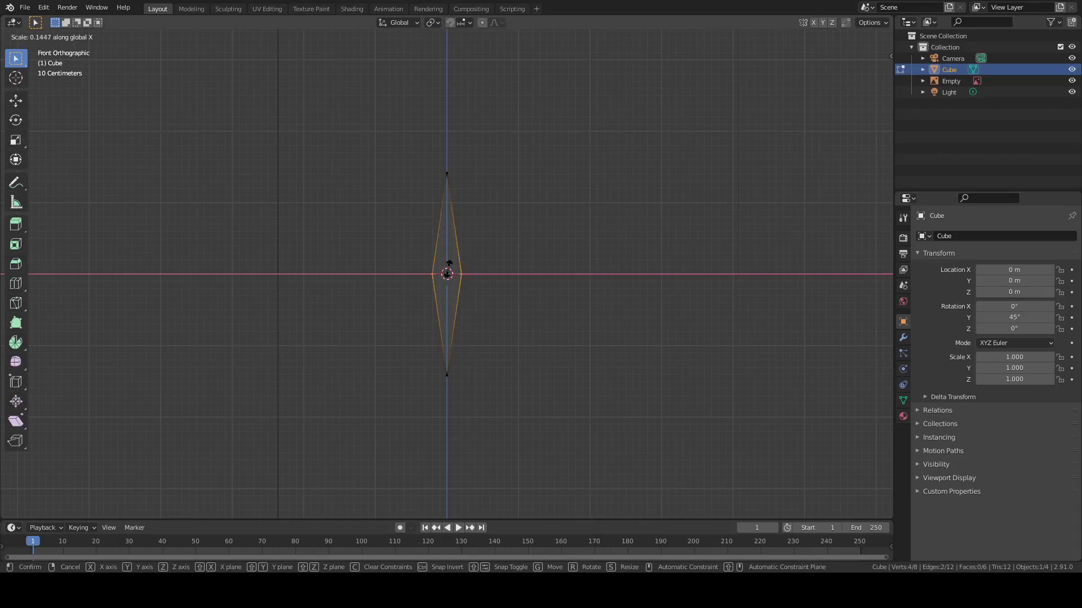
click(448, 269)
In side view, scale the whole flattened cube uniformly to 0.15 and move it to the blade's base beside the guard
middle_drag(448, 270, 360, 276)
key(KP_3)
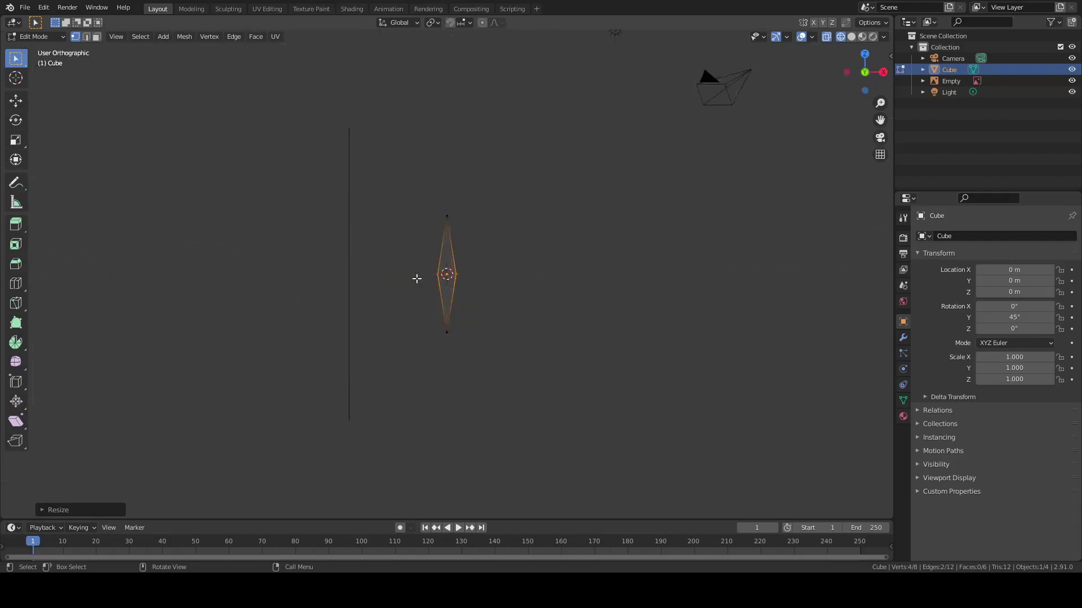
scroll(431, 277, up, 4)
key(Tab)
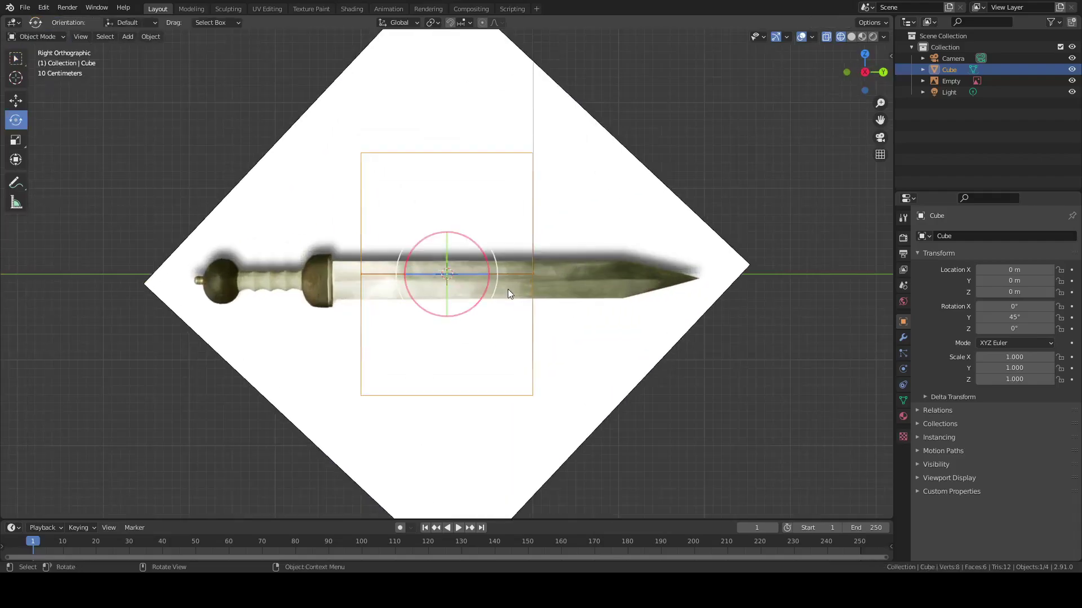
key(s)
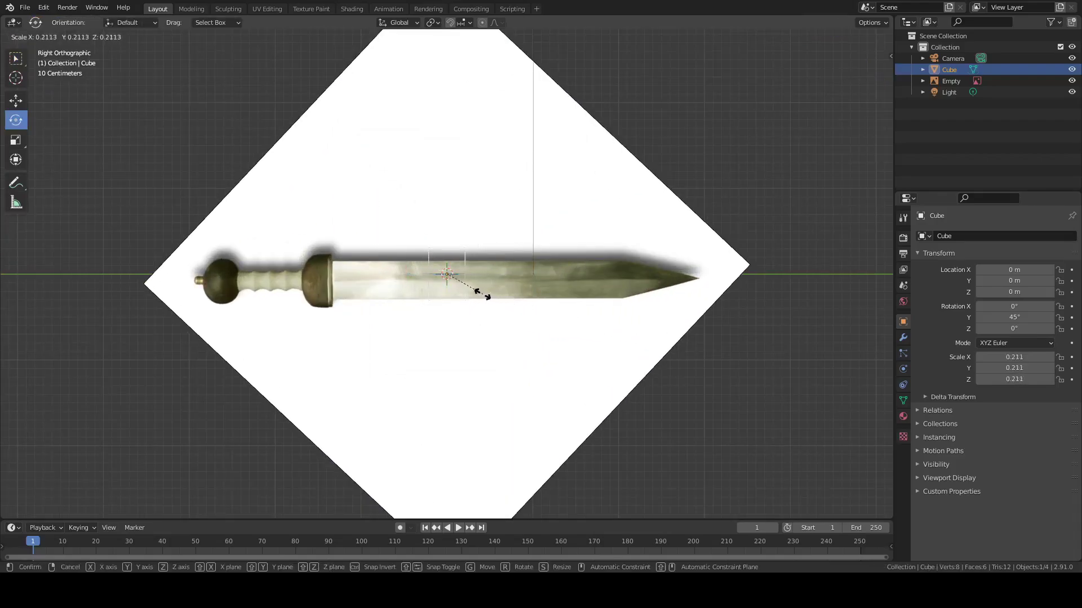
click(472, 291)
scroll(472, 290, up, 4)
scroll(471, 290, down, 2)
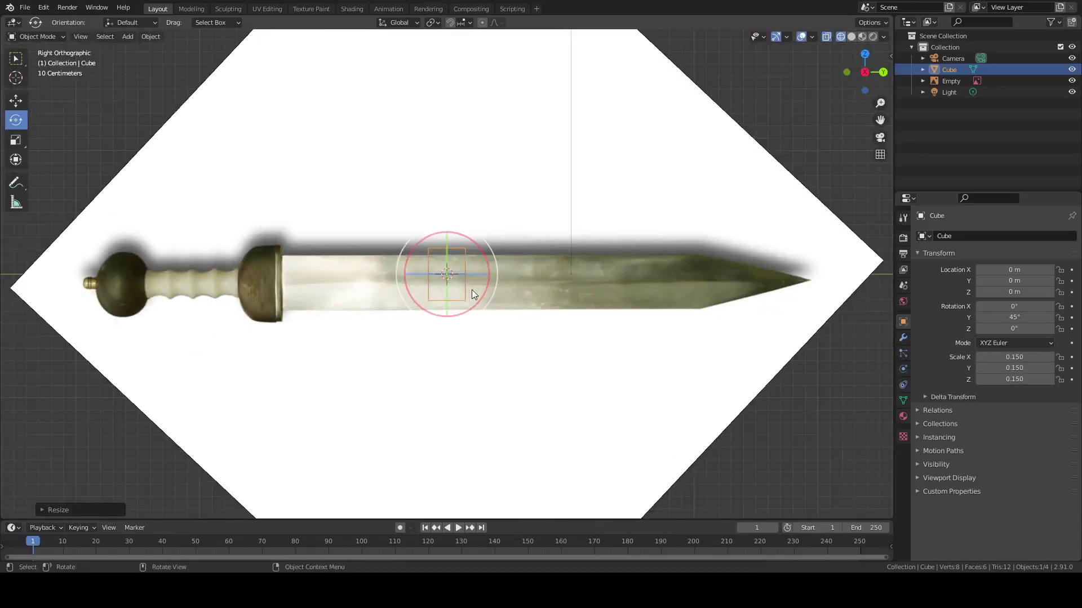
key(g)
click(311, 295)
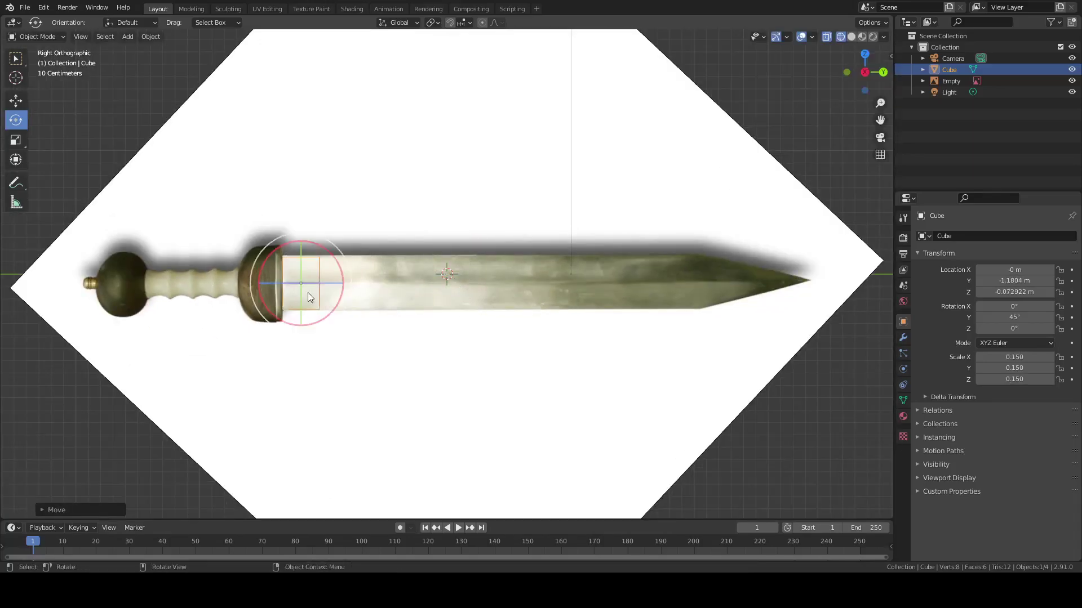
Scale the cube object up to 0.16 to match the width of the blade in the reference image
scroll(309, 297, up, 4)
shift+middle_drag(304, 297, 408, 294)
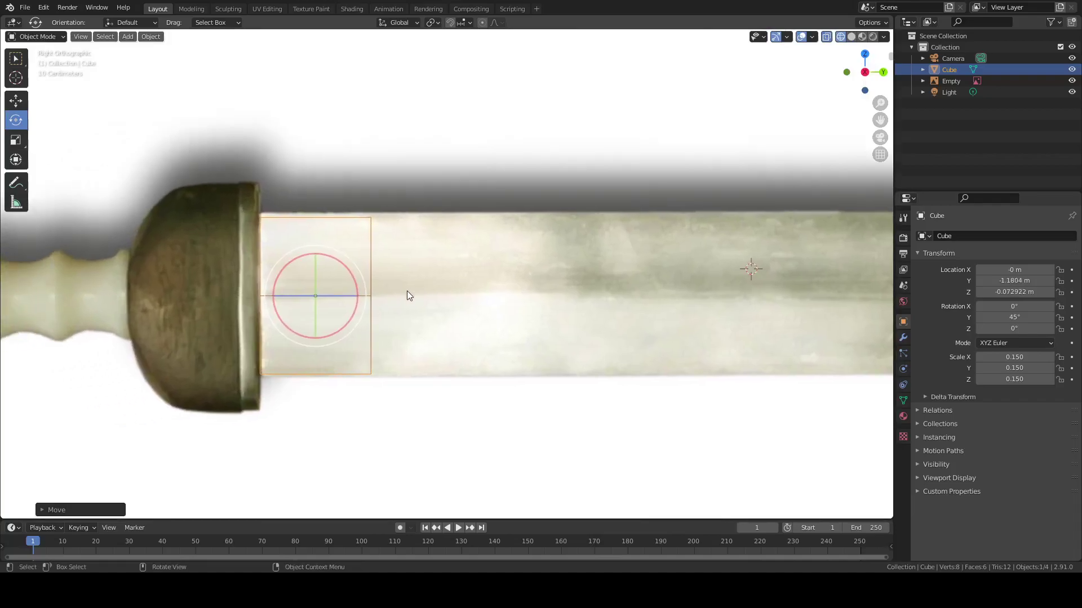
key(s)
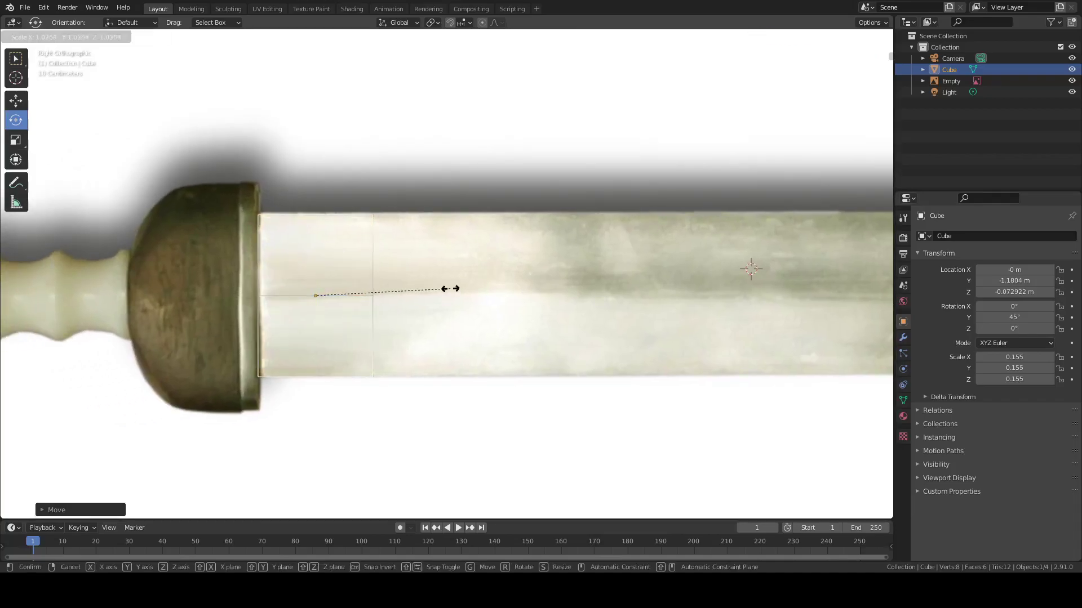
click(453, 290)
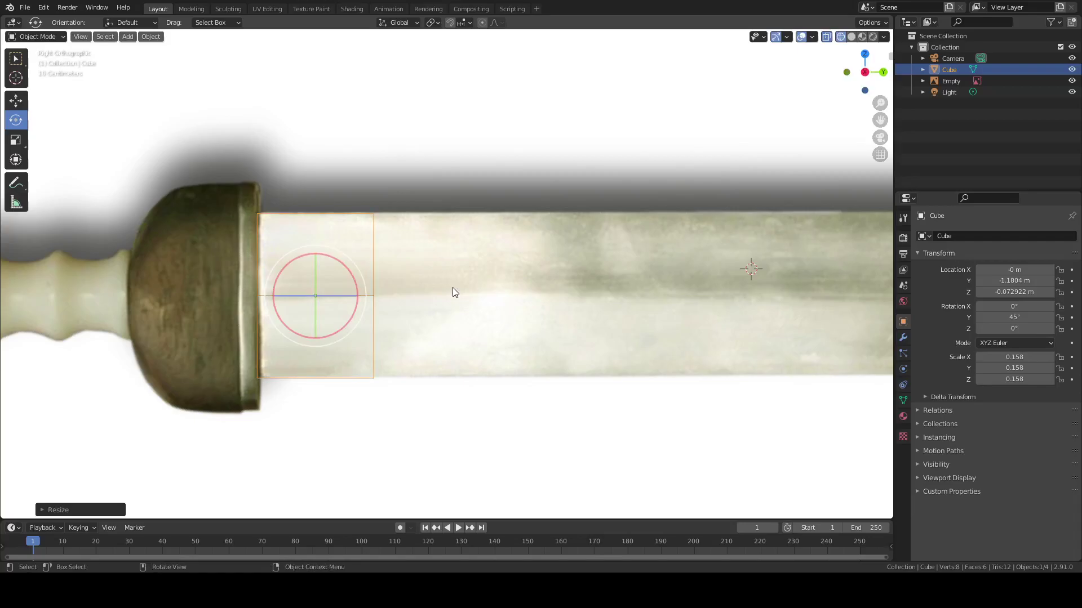
key(s)
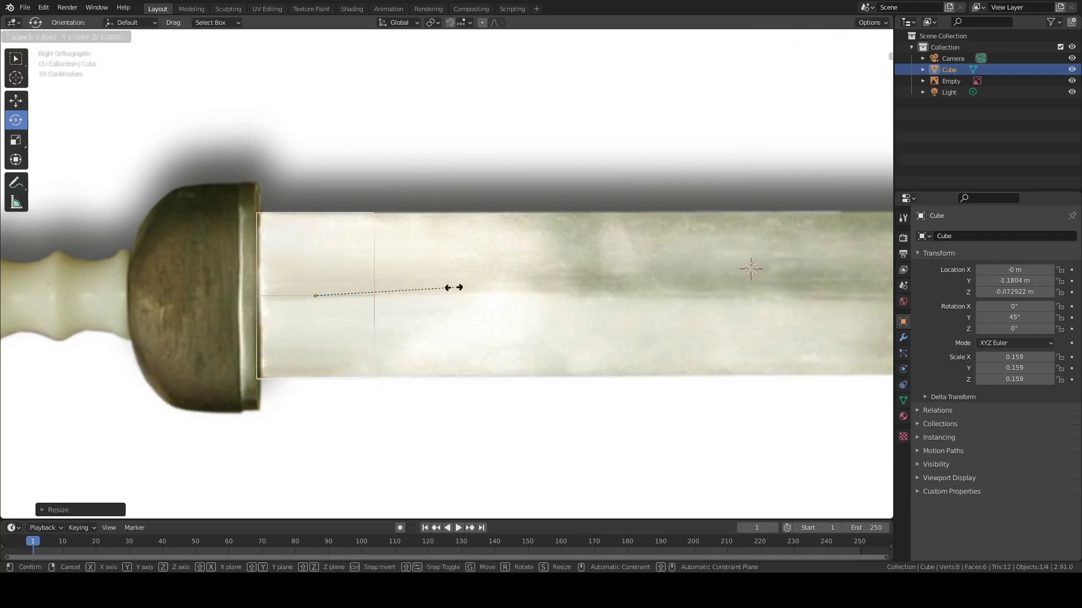
click(454, 288)
scroll(455, 289, down, 5)
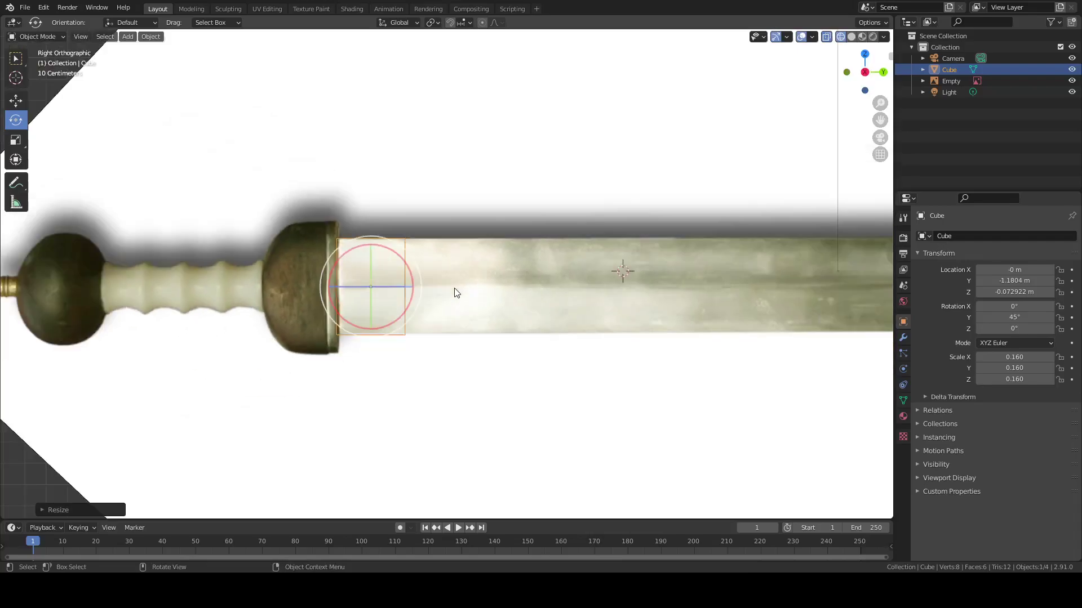
Move the cube's tip-side end vertices along global Y to where the blade in the reference starts tapering
key(Tab)
scroll(456, 293, up, 2)
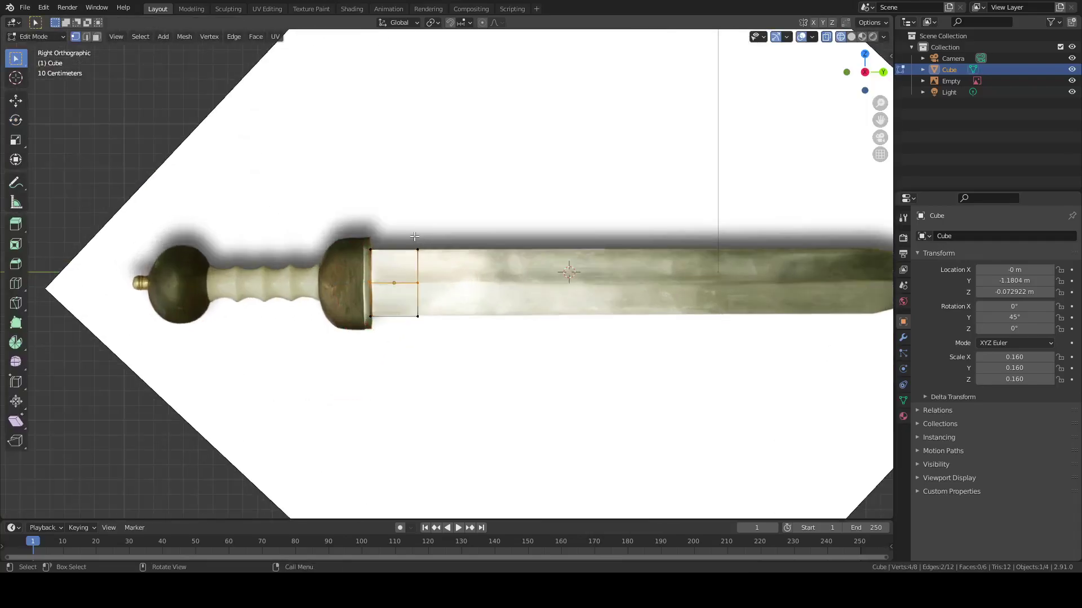
scroll(448, 325, down, 6)
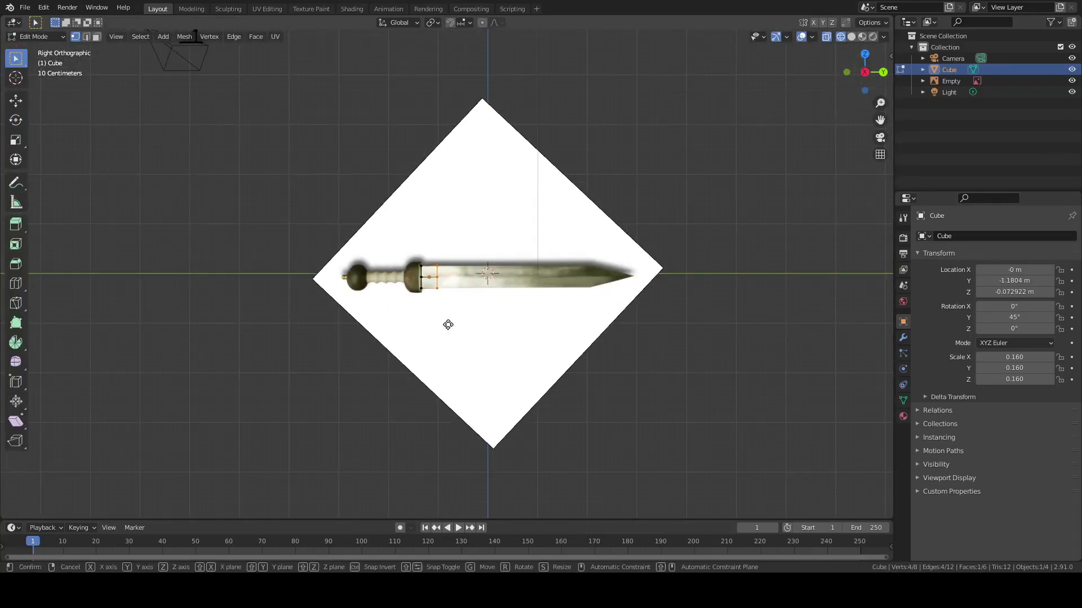
key(g)
key(x)
key(y)
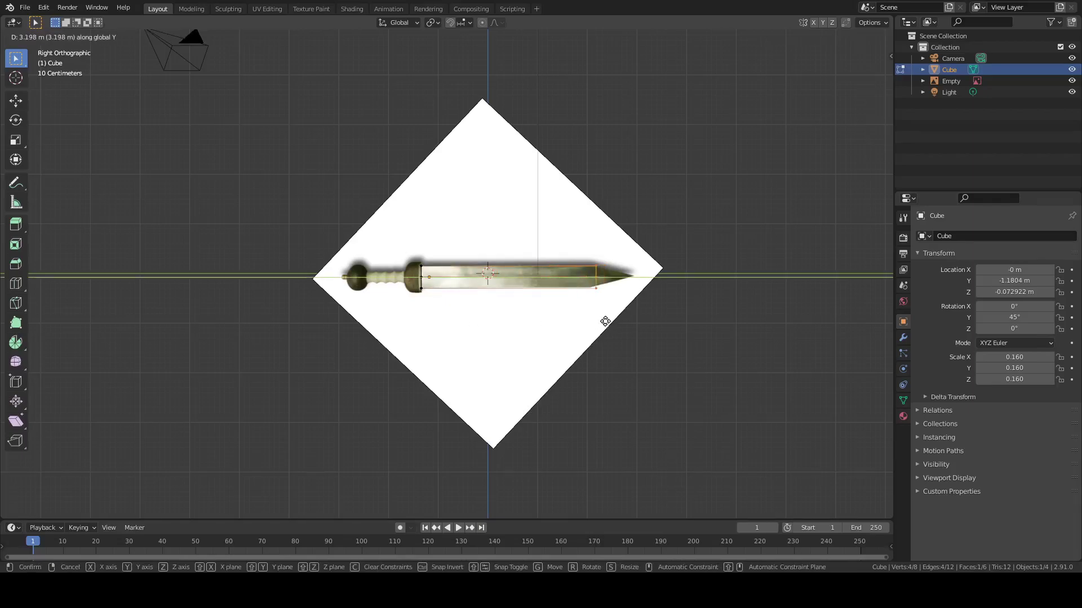
click(600, 322)
scroll(600, 322, up, 9)
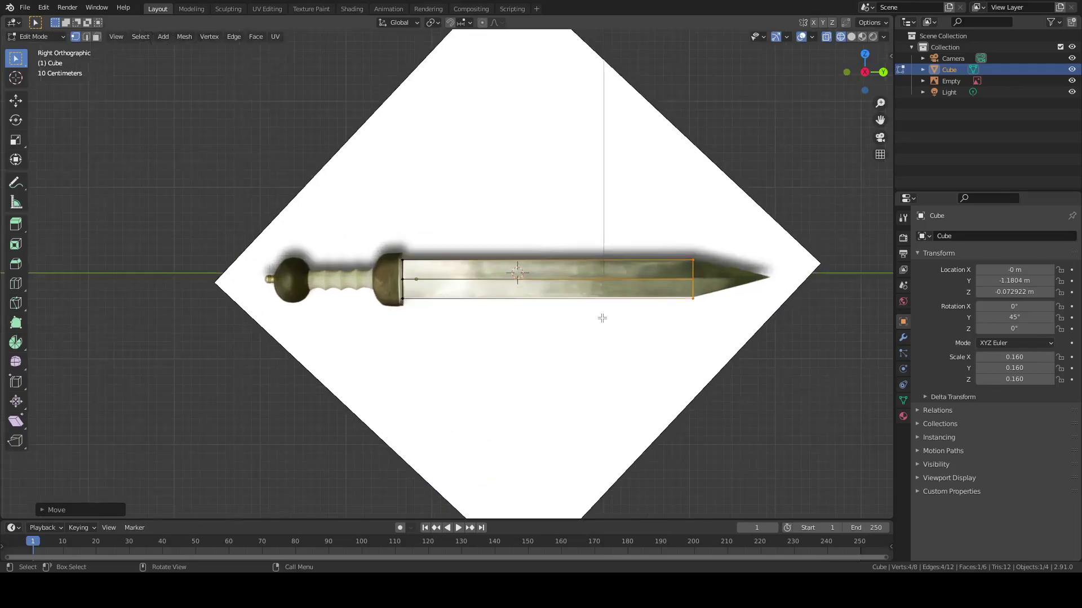
ctrl+scroll(620, 311, down, 3)
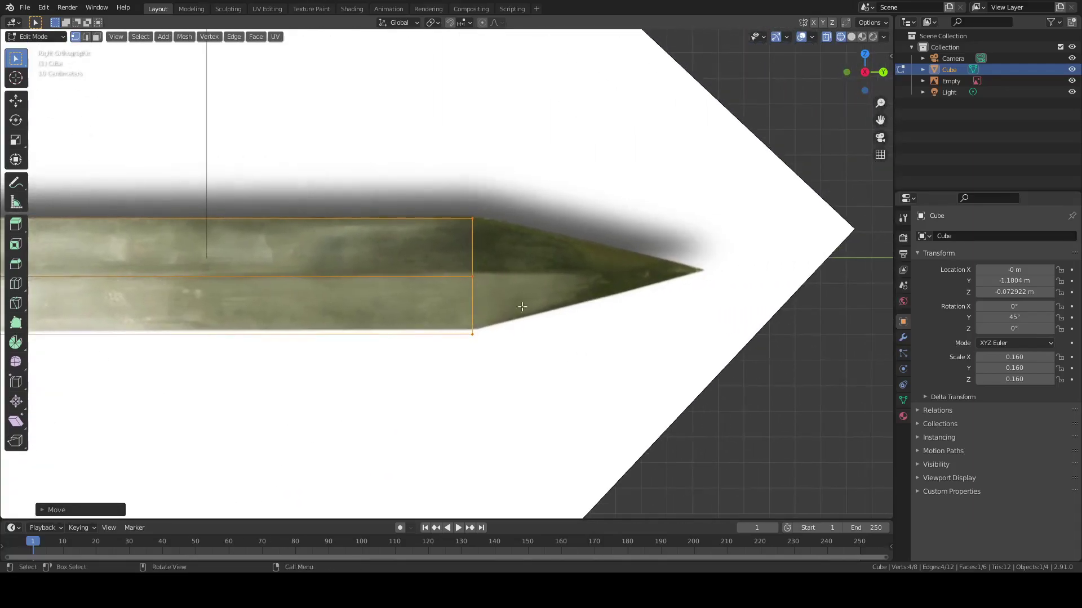
scroll(504, 286, down, 1)
scroll(506, 285, down, 1)
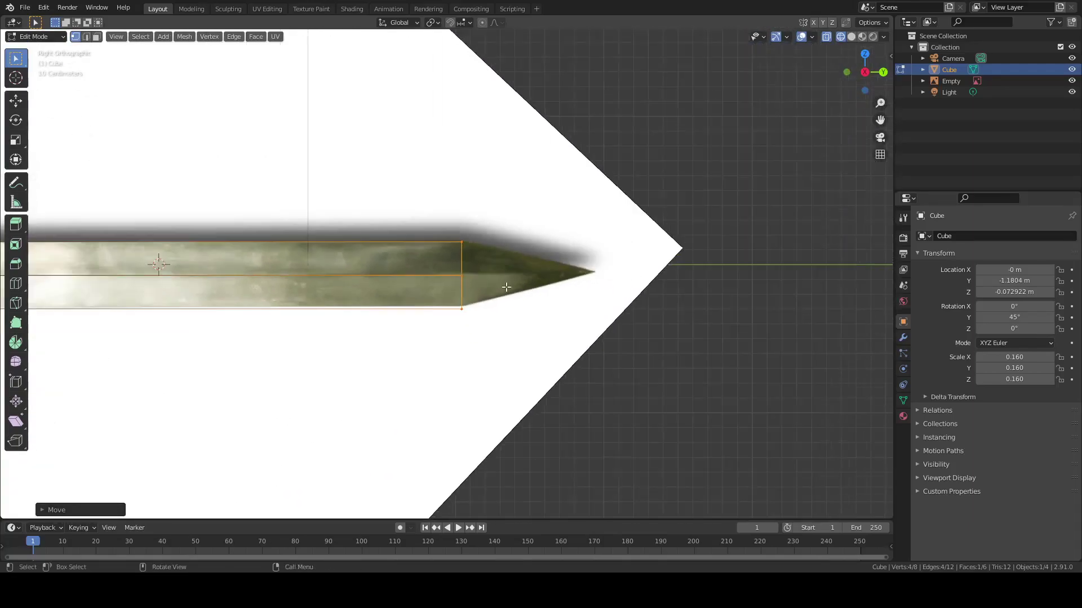
In face selection, delete both long faces of the blade's lower half
click(99, 38)
scroll(344, 216, down, 3)
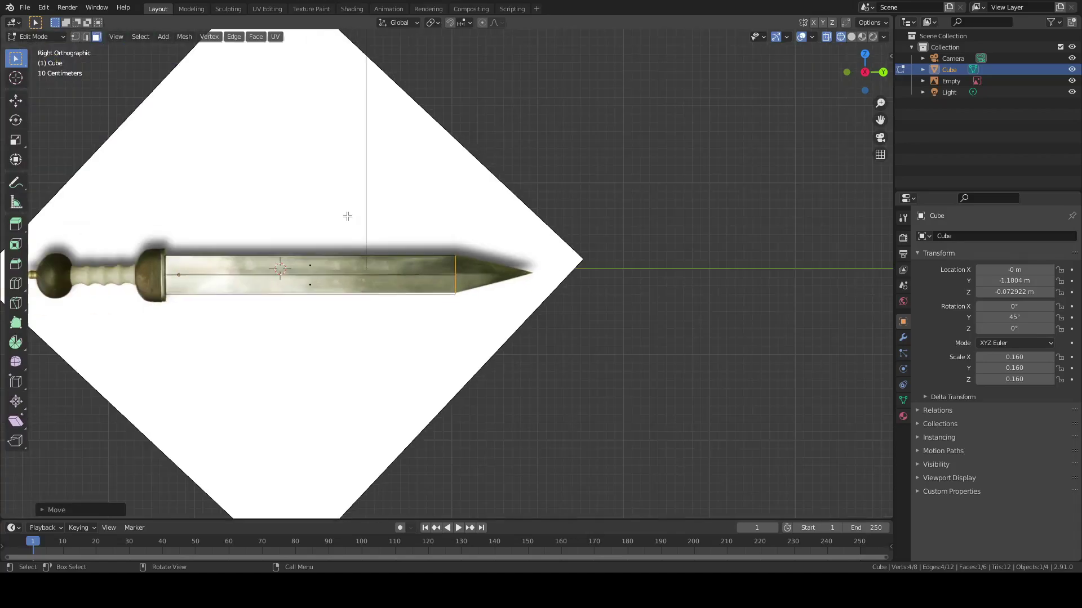
click(310, 288)
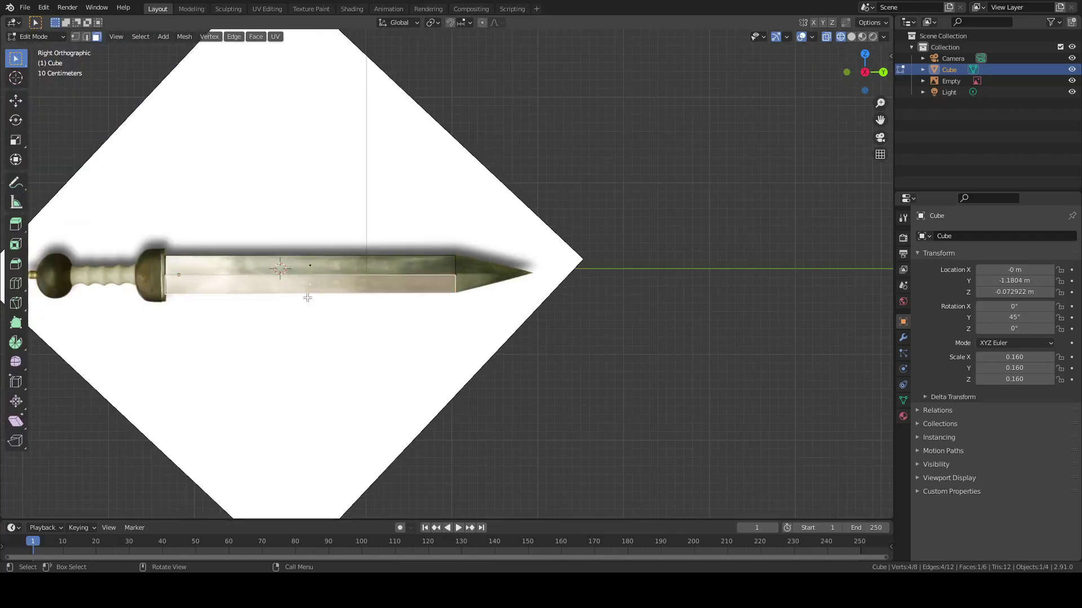
scroll(307, 297, up, 3)
key(x)
click(301, 293)
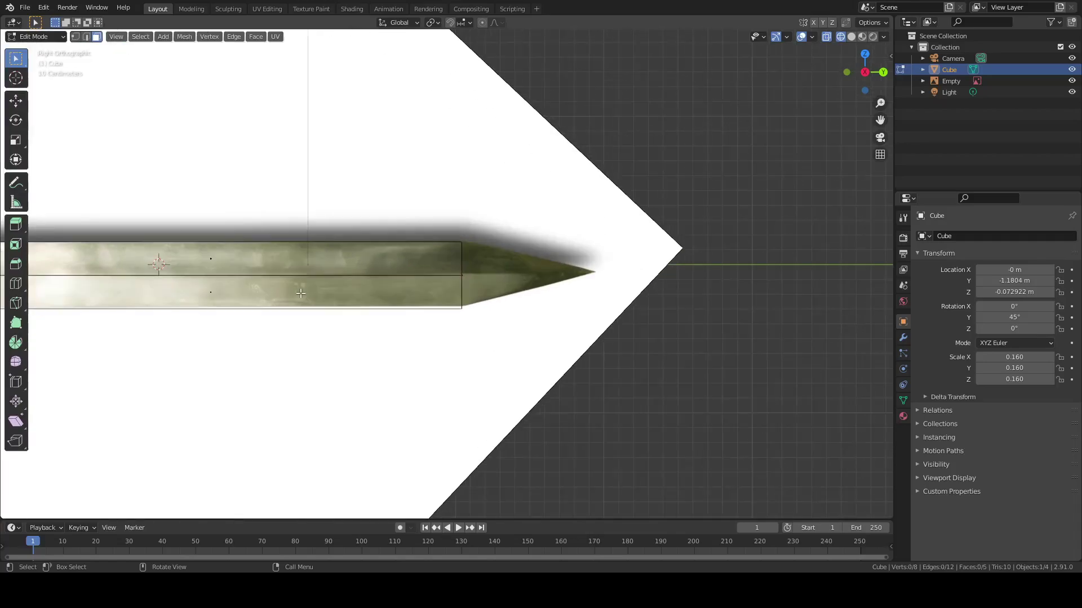
click(220, 286)
key(x)
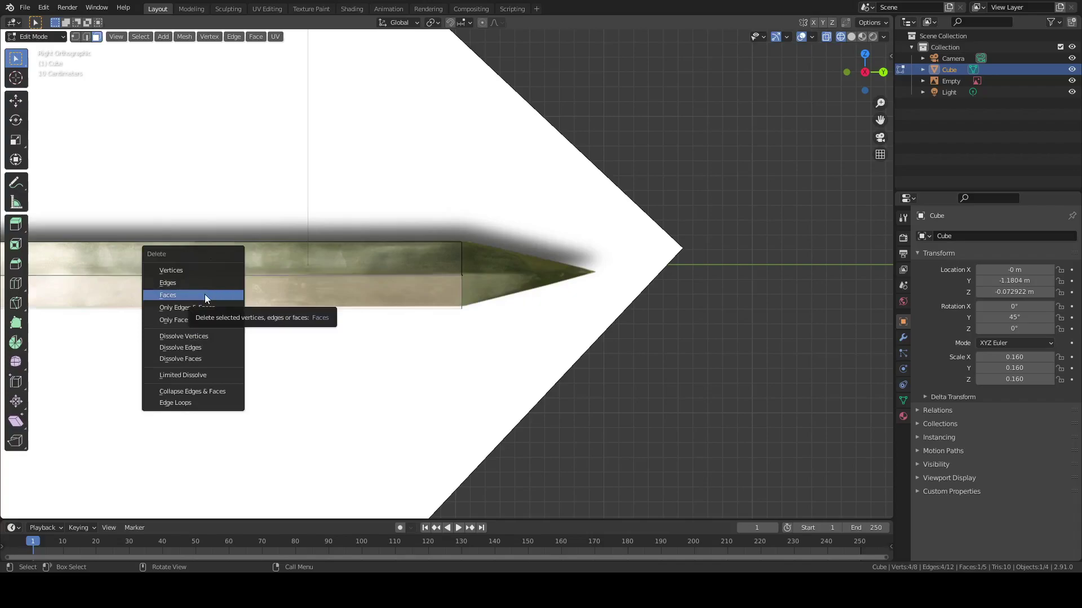
click(204, 294)
Delete the two end faces of the blade mesh, one at the guard and one at the tip side
scroll(205, 294, down, 4)
middle_drag(204, 294, 234, 314)
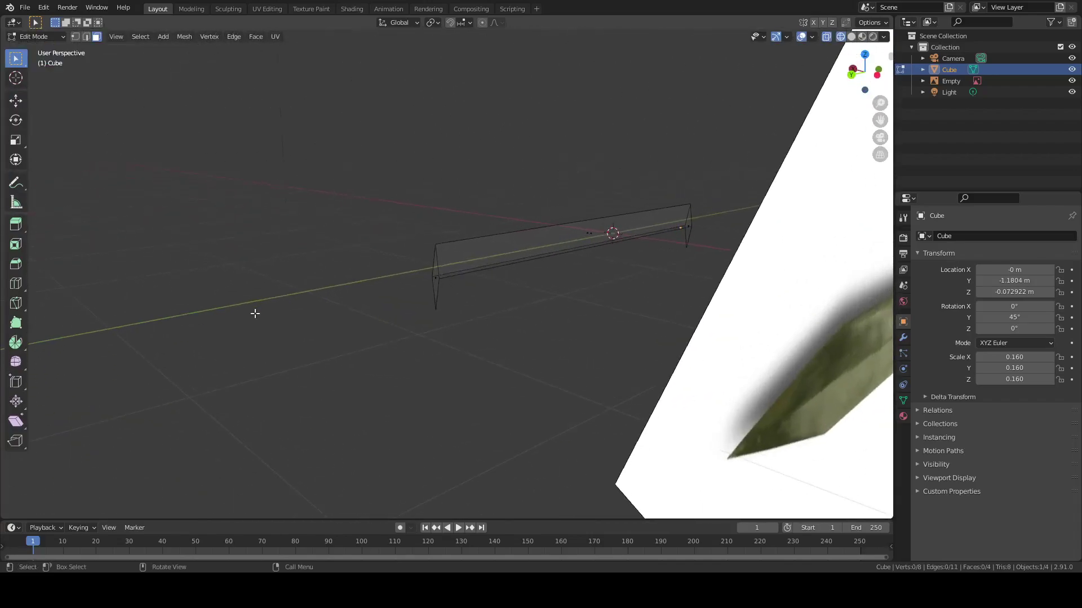
middle_drag(576, 224, 469, 274)
scroll(469, 274, up, 1)
click(459, 276)
key(x)
click(371, 299)
click(269, 255)
key(x)
click(267, 259)
middle_drag(440, 253, 461, 222)
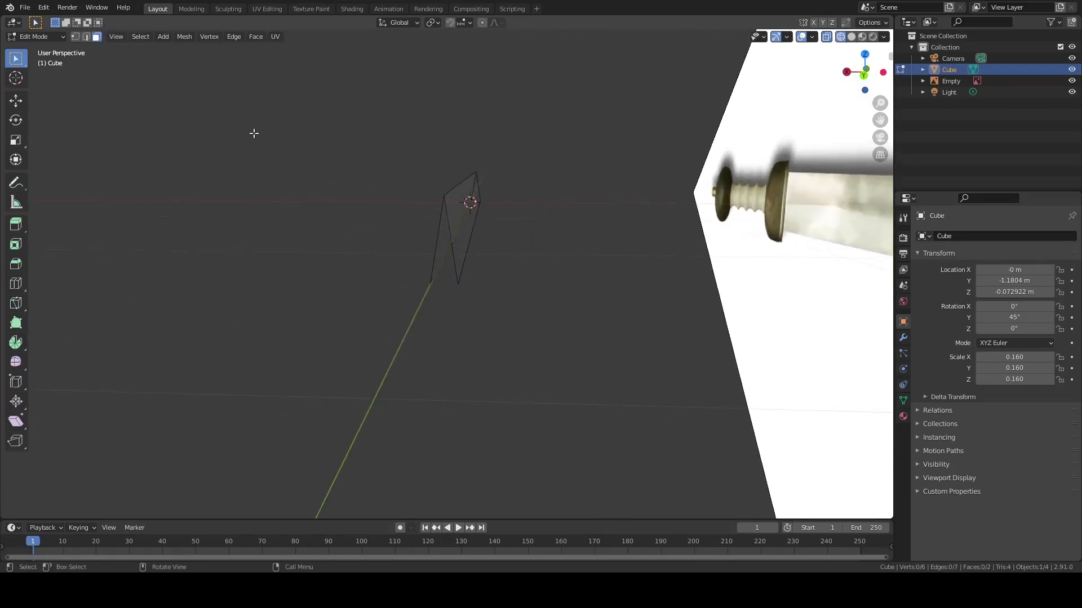
Bevel the blade's upper lengthwise edge with 2 segments and a width of about 0.07 m
click(77, 37)
click(459, 185)
middle_drag(459, 185, 452, 189)
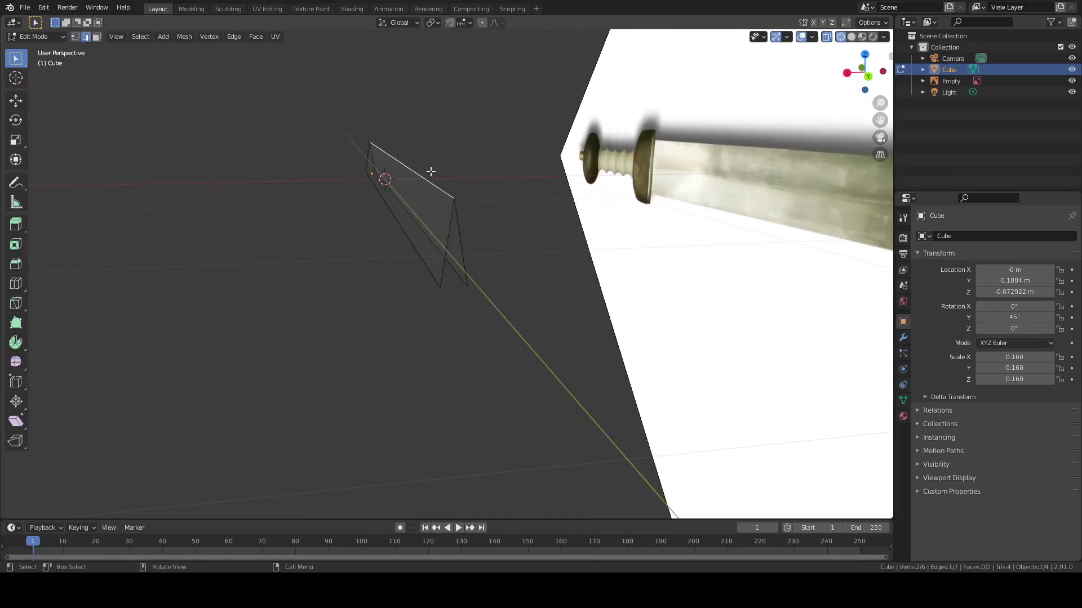
key(KP_1)
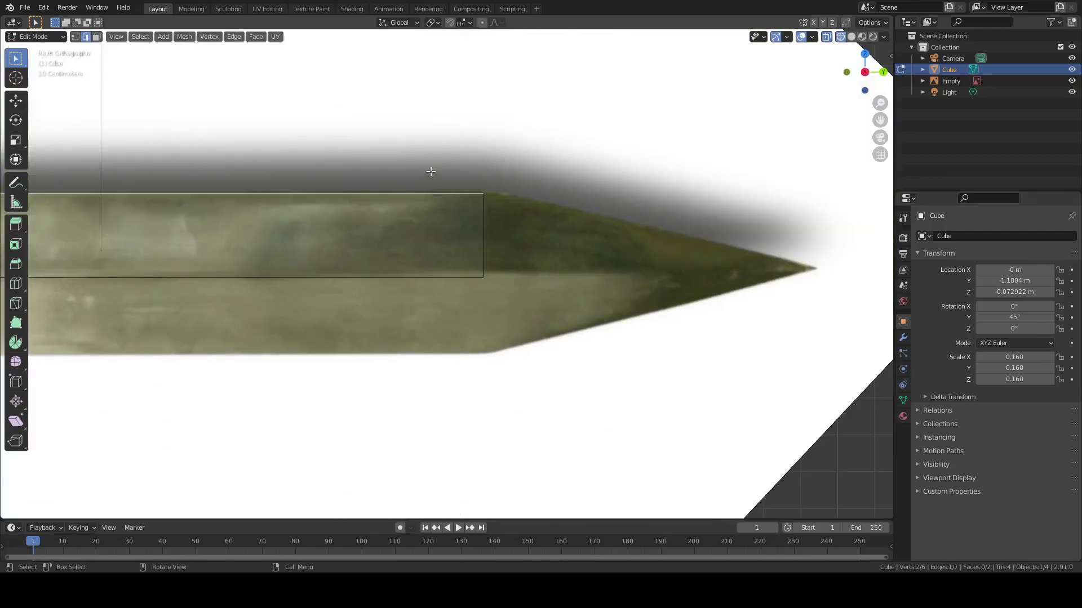
scroll(434, 174, up, 4)
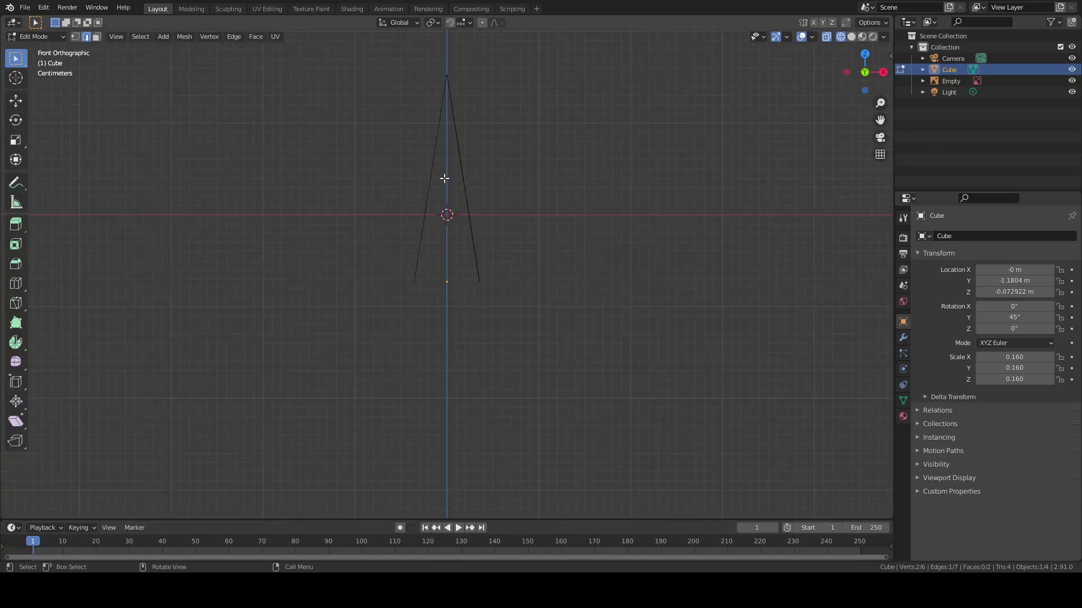
key(ctrl+b)
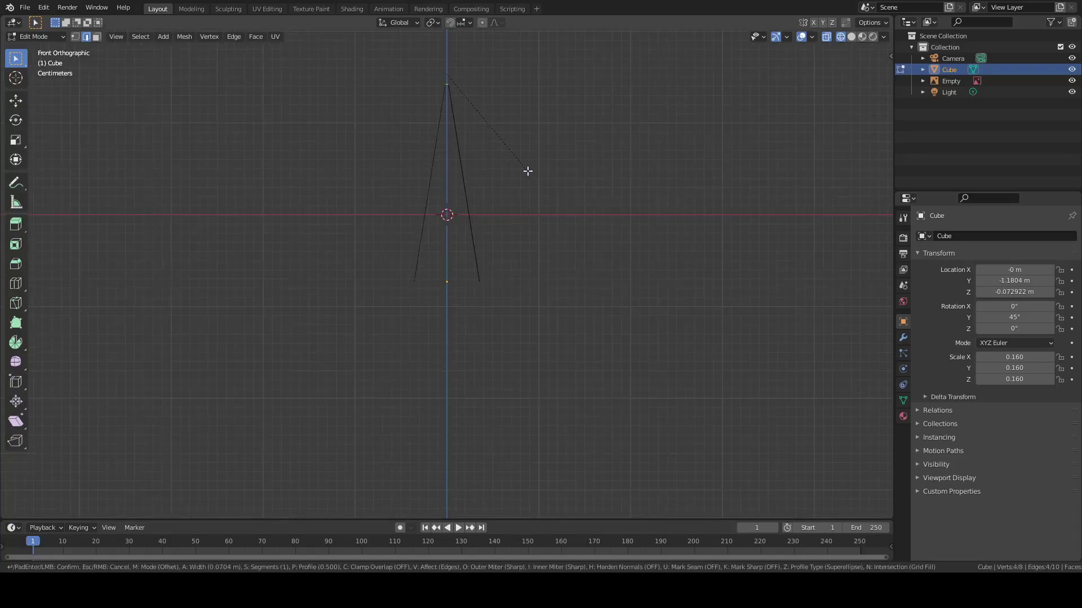
scroll(528, 171, up, 1)
click(531, 171)
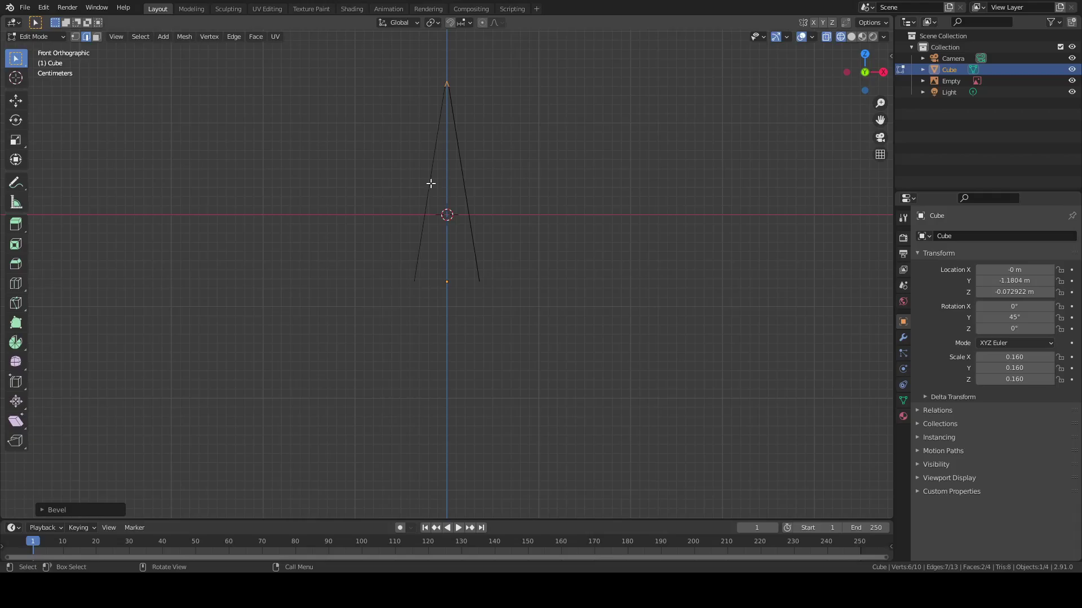
Examine the bevelled edge against the reference blade from the side and in perspective around the guard end
key(KP_3)
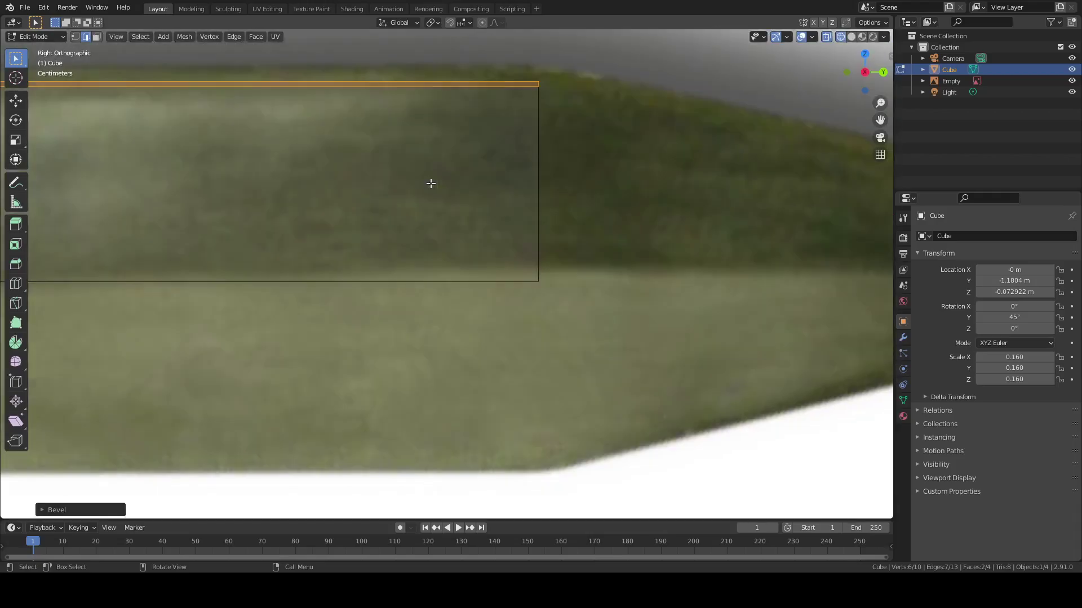
scroll(431, 183, down, 8)
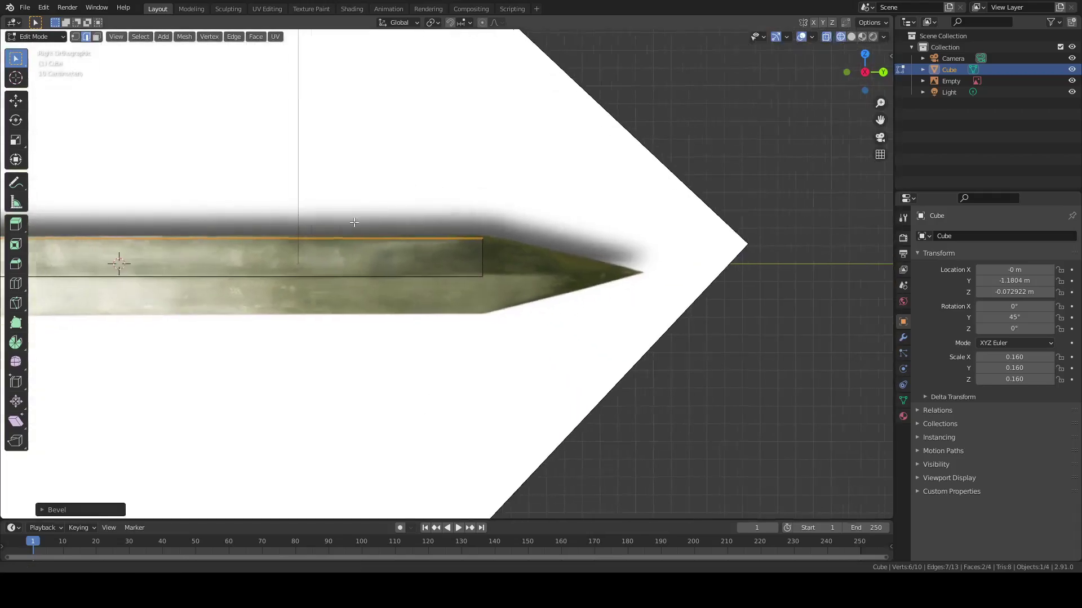
shift+middle_drag(65, 218, 307, 212)
scroll(308, 212, up, 4)
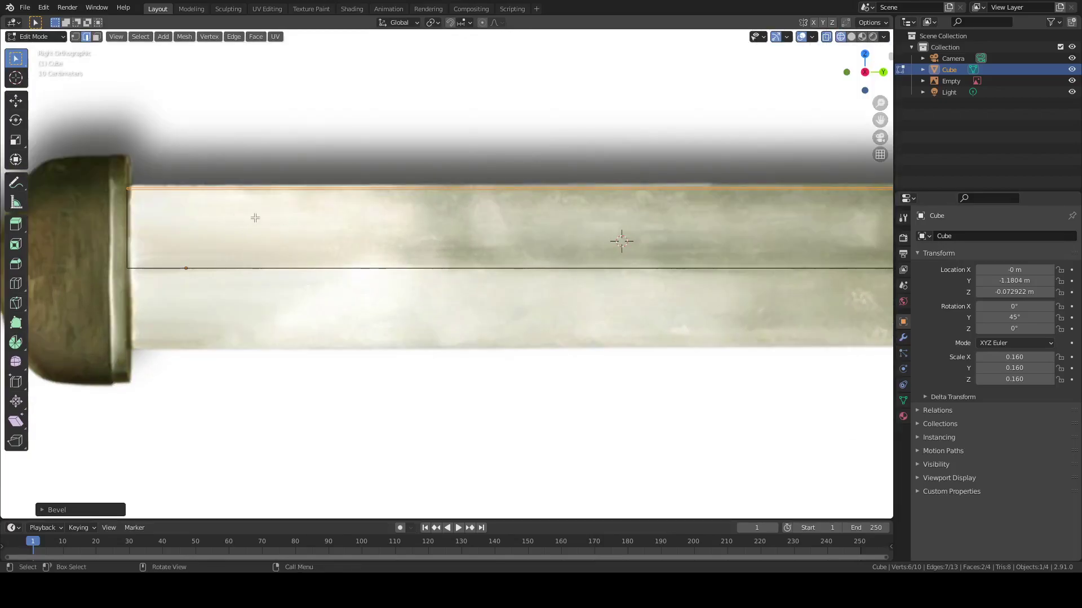
scroll(255, 218, down, 4)
middle_drag(255, 218, 598, 274)
scroll(598, 274, down, 3)
scroll(673, 268, up, 5)
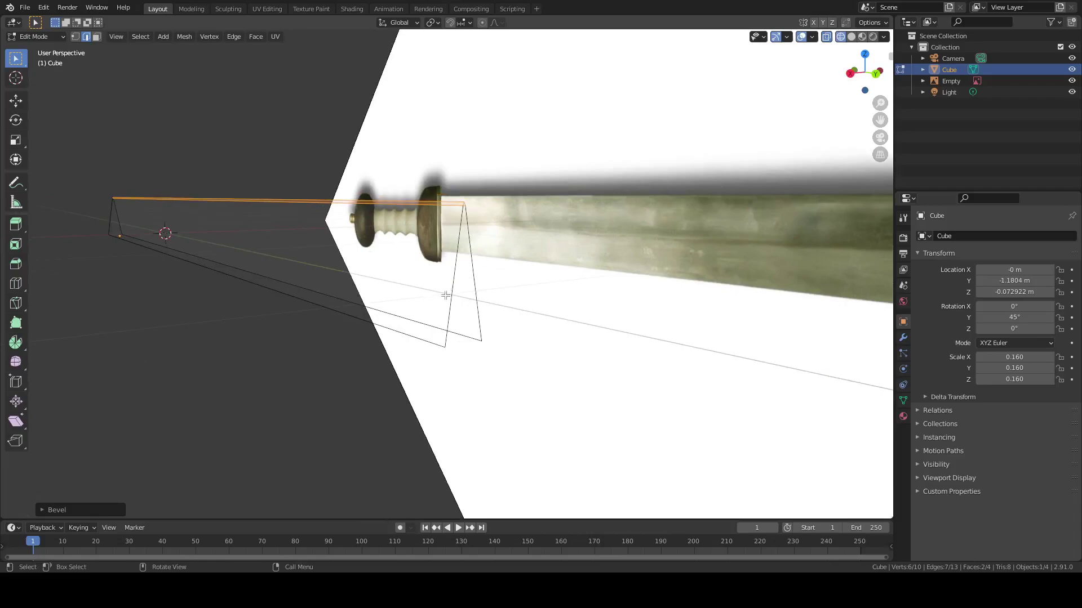
In face selection, delete the long face and its adjoining narrow bevel face on one side of the blade
click(77, 38)
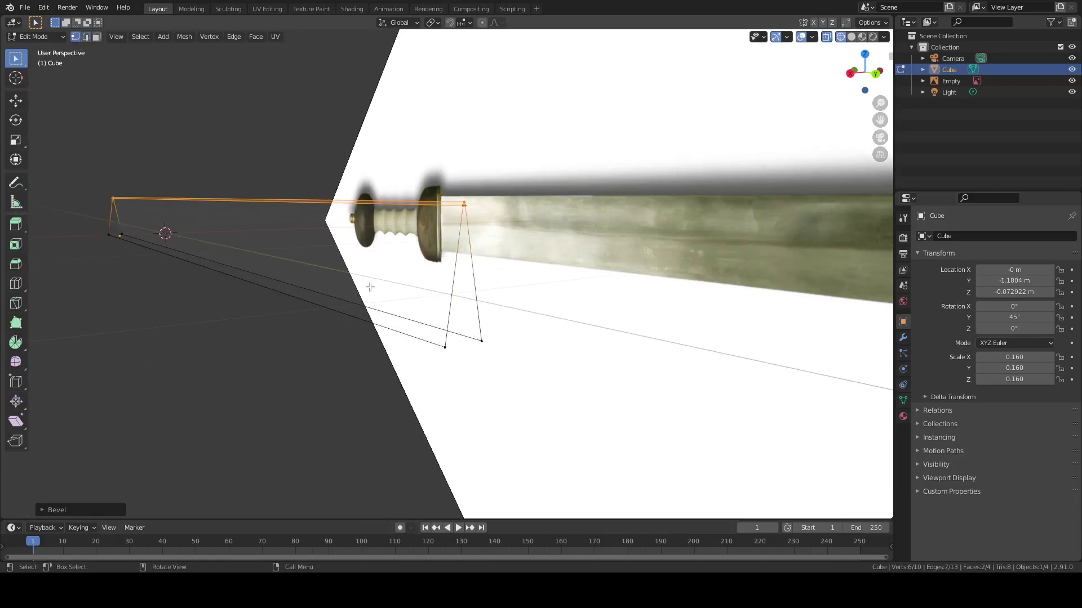
click(446, 352)
middle_drag(446, 352, 417, 357)
click(97, 37)
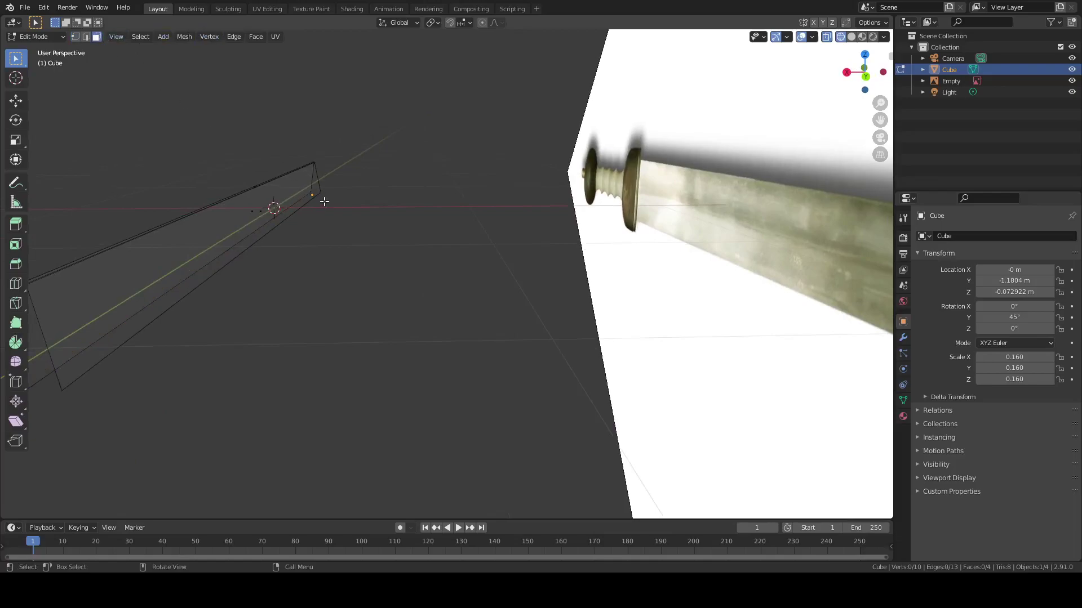
click(262, 209)
key(x)
click(261, 201)
middle_drag(261, 202, 211, 213)
click(178, 180)
middle_drag(178, 181, 201, 221)
key(x)
click(195, 187)
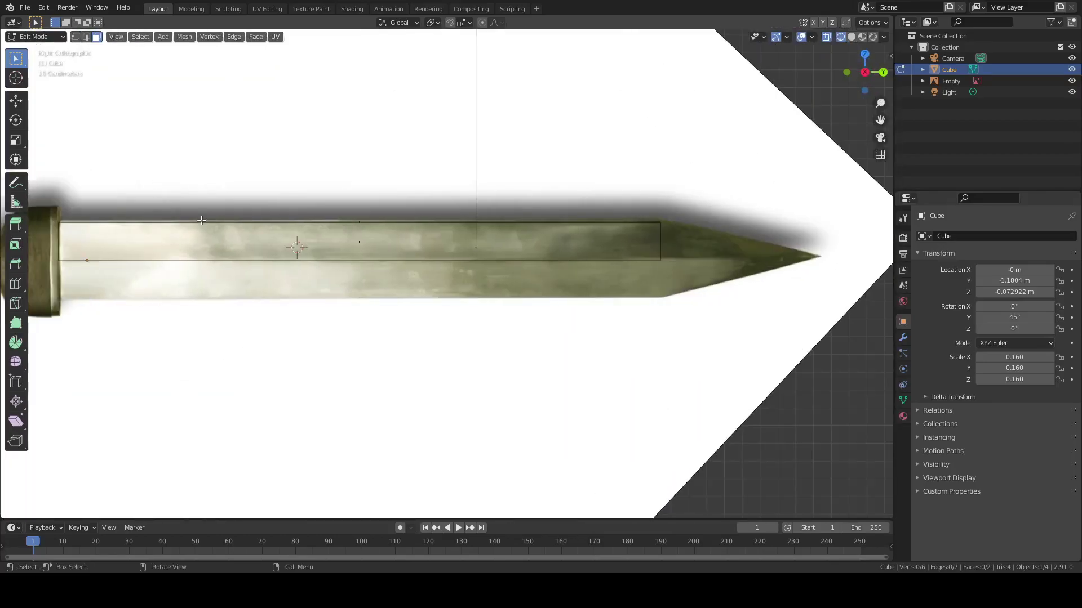
Move the tip-side vertex on the blade's centreline along global Y to the tip of the reference blade
key(1)
drag(635, 238, 707, 275)
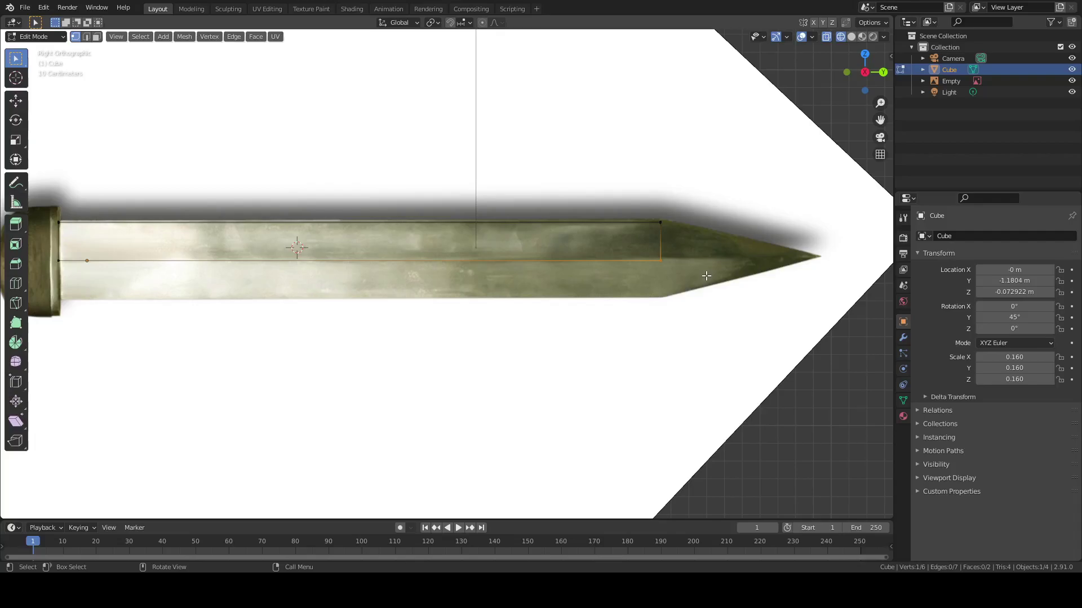
key(g)
key(y)
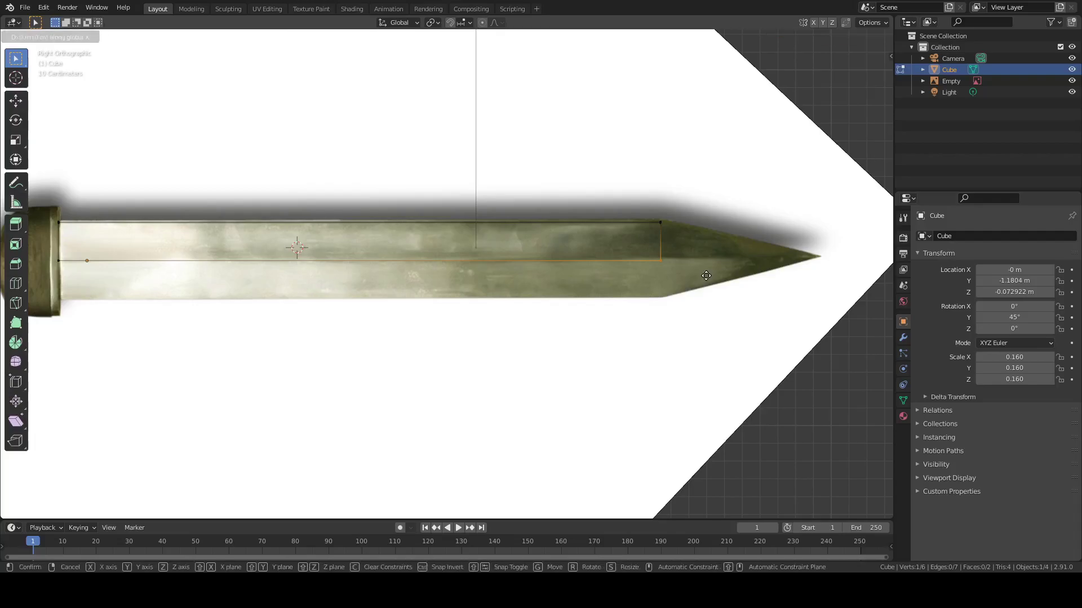
click(865, 248)
Knife a vertical cut from the vertex where the blade starts tapering straight down to the centreline edge
scroll(806, 262, up, 3)
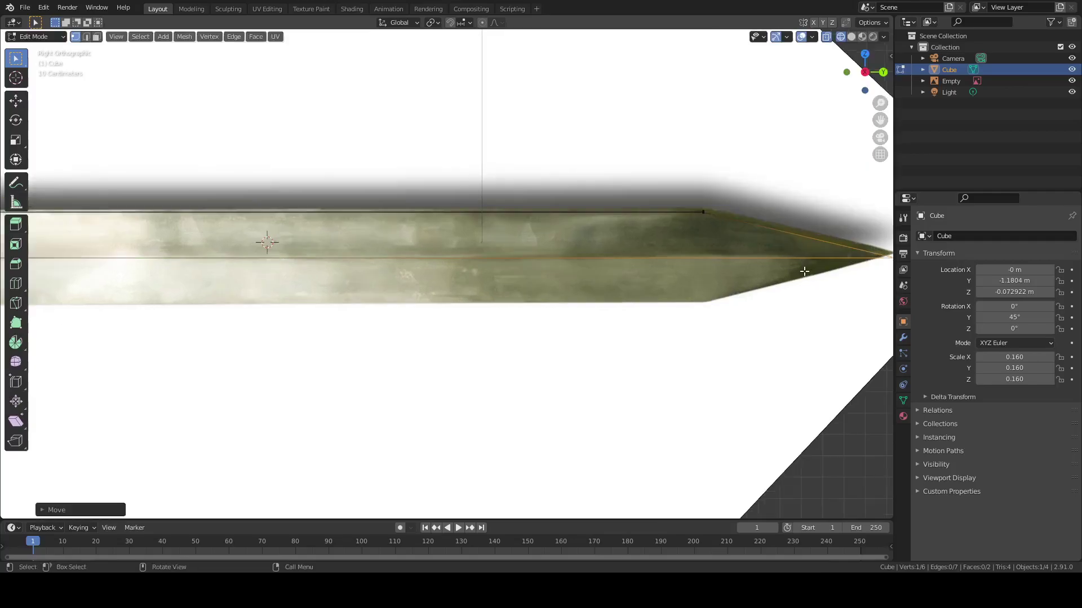
scroll(502, 319, up, 4)
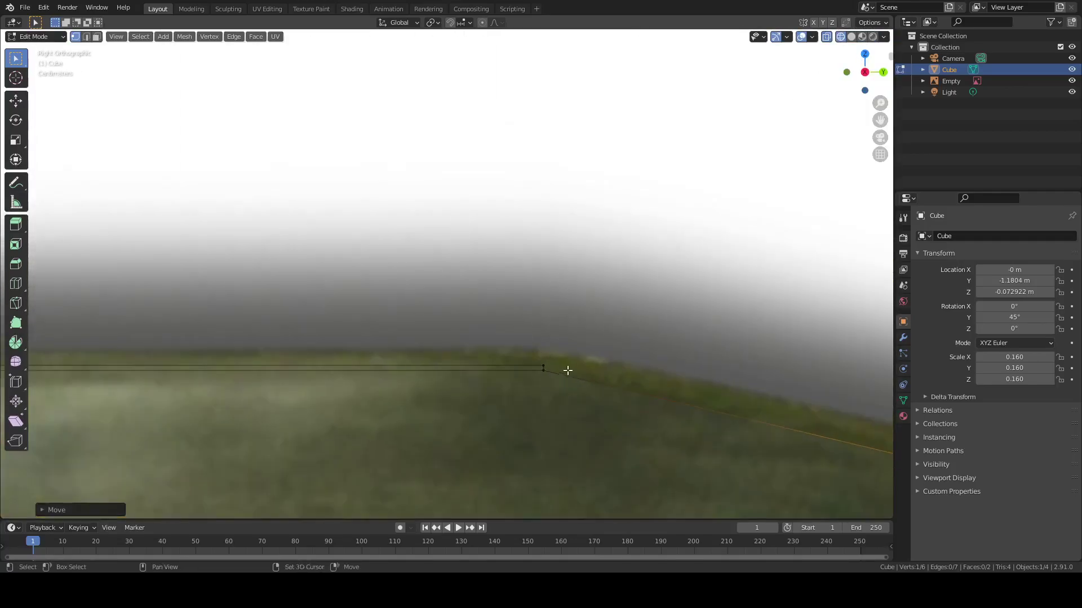
scroll(565, 366, down, 2)
scroll(411, 318, down, 1)
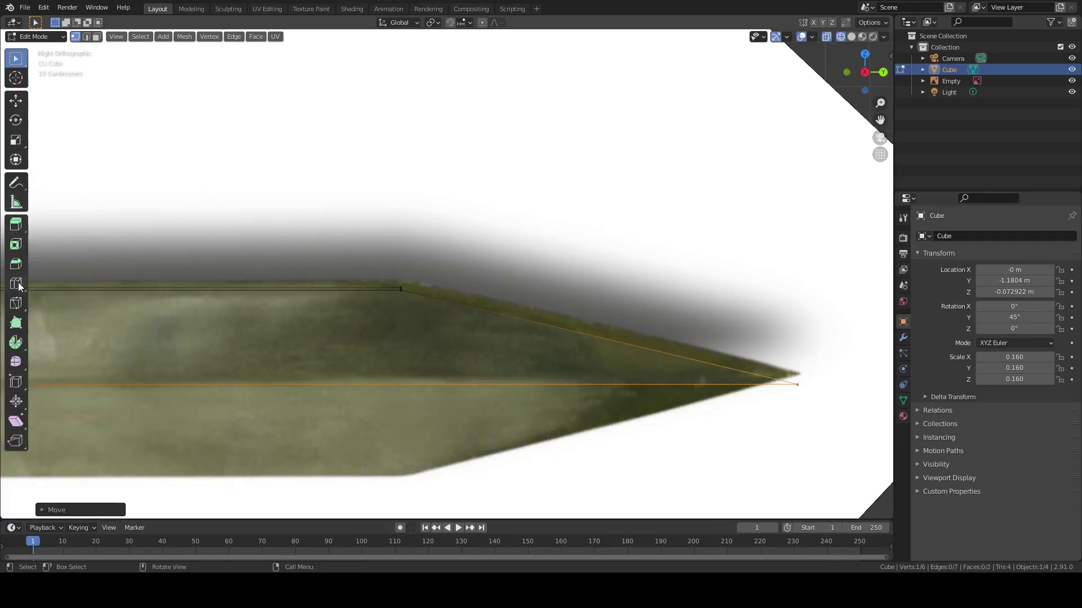
click(16, 303)
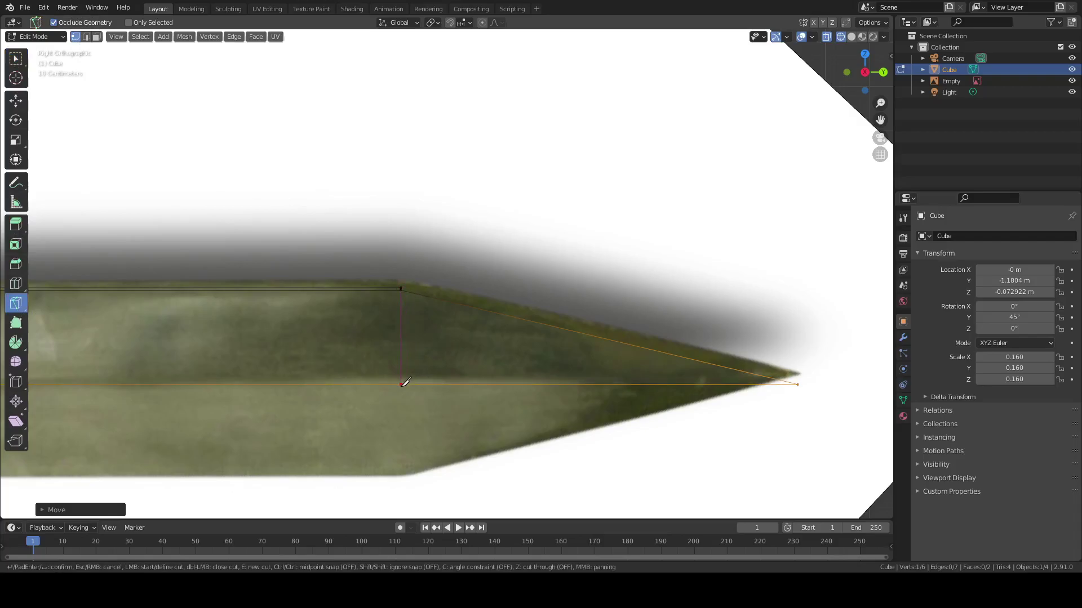
click(402, 385)
key(Return)
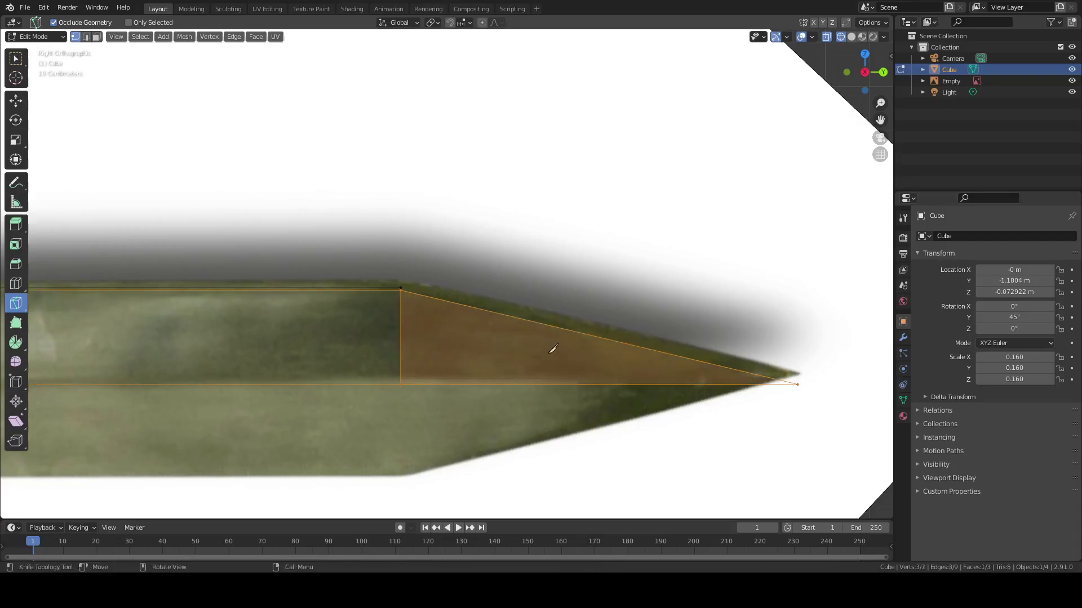
In edge selection, extrude the short bevel edge at the start of the taper out to the blade tip
scroll(461, 276, up, 4)
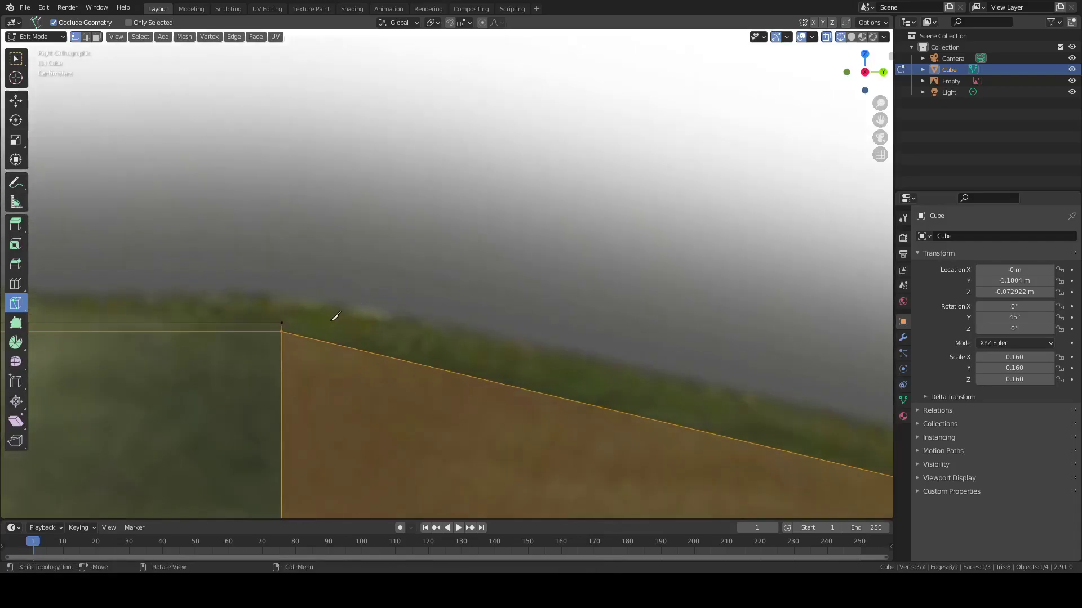
scroll(126, 125, down, 2)
click(85, 36)
scroll(169, 124, down, 2)
scroll(338, 281, up, 2)
click(15, 100)
click(350, 305)
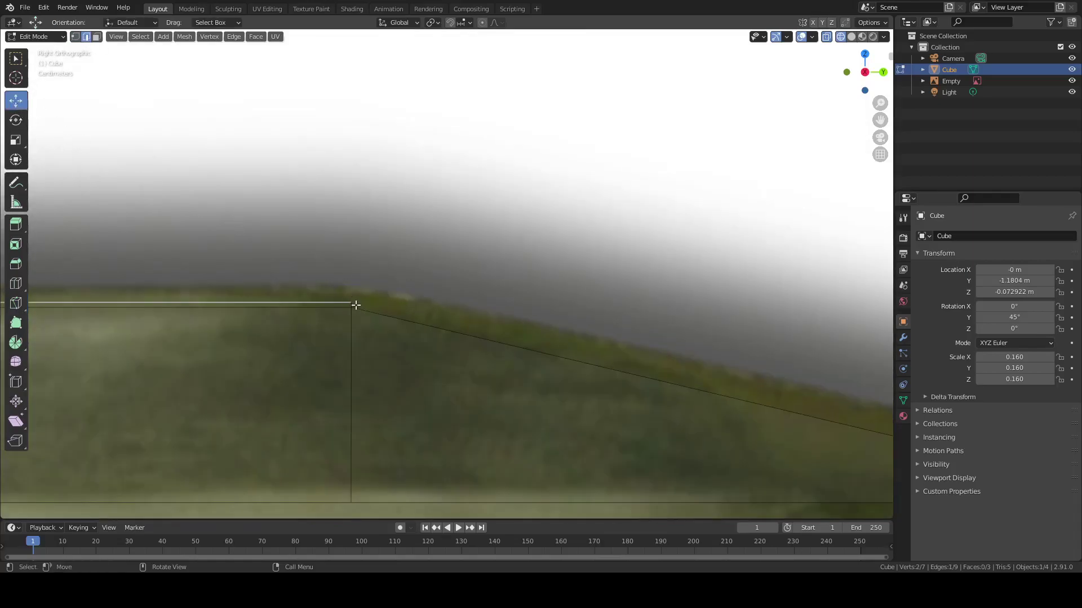
drag(350, 304, 318, 307)
scroll(317, 307, down, 5)
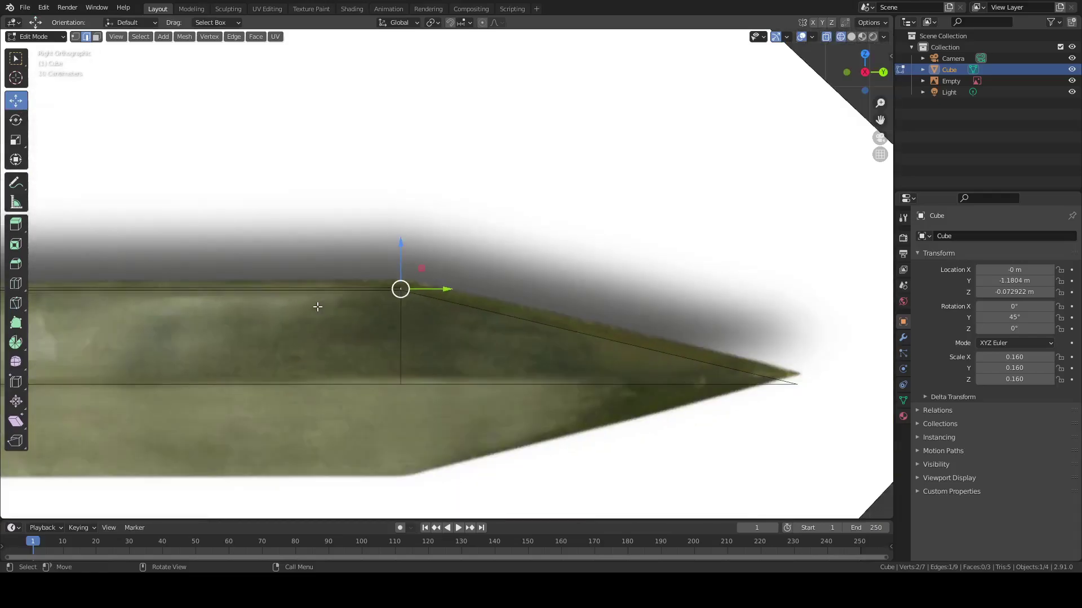
key(e)
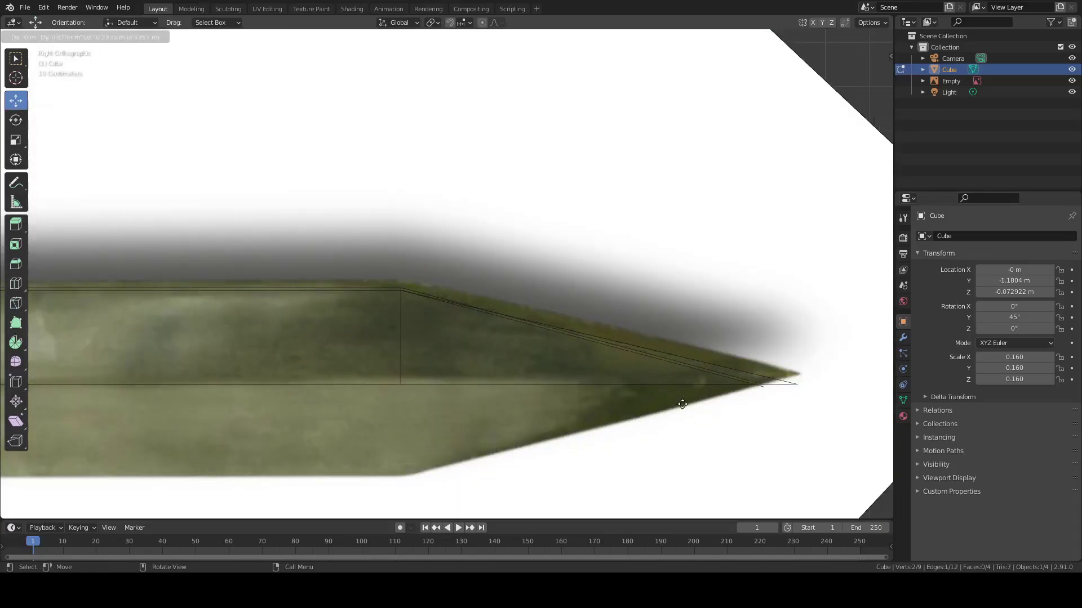
click(717, 398)
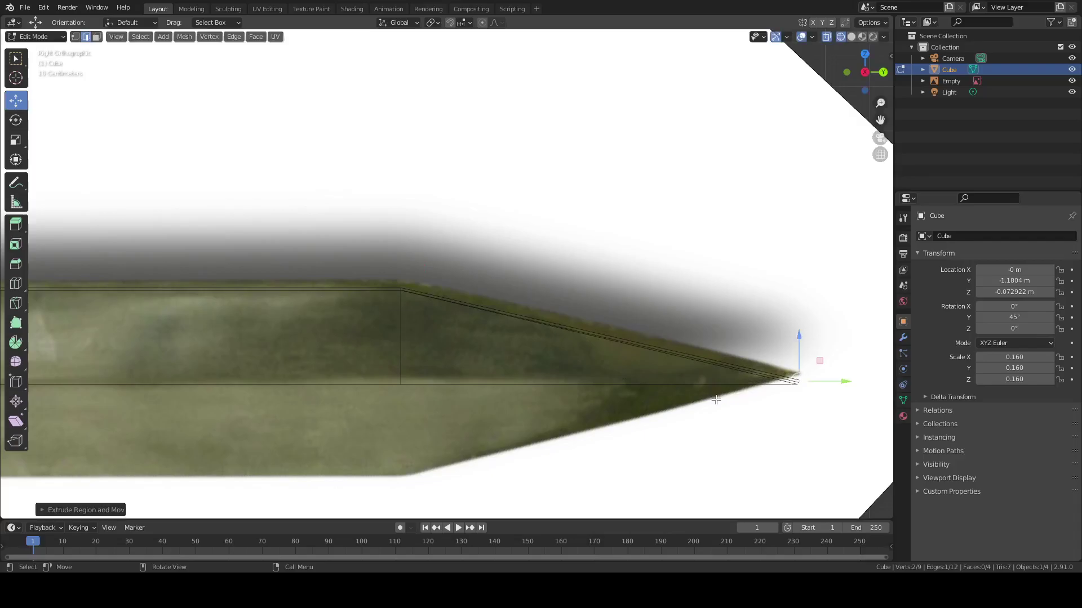
Align the extruded edge's lower vertex with the tip vertex, and move its outer vertex onto the centreline just beyond the tip
shift+middle_drag(780, 400, 571, 395)
scroll(616, 422, up, 5)
shift+middle_drag(639, 432, 356, 255)
scroll(476, 352, up, 5)
shift+middle_drag(535, 394, 321, 276)
scroll(409, 337, up, 2)
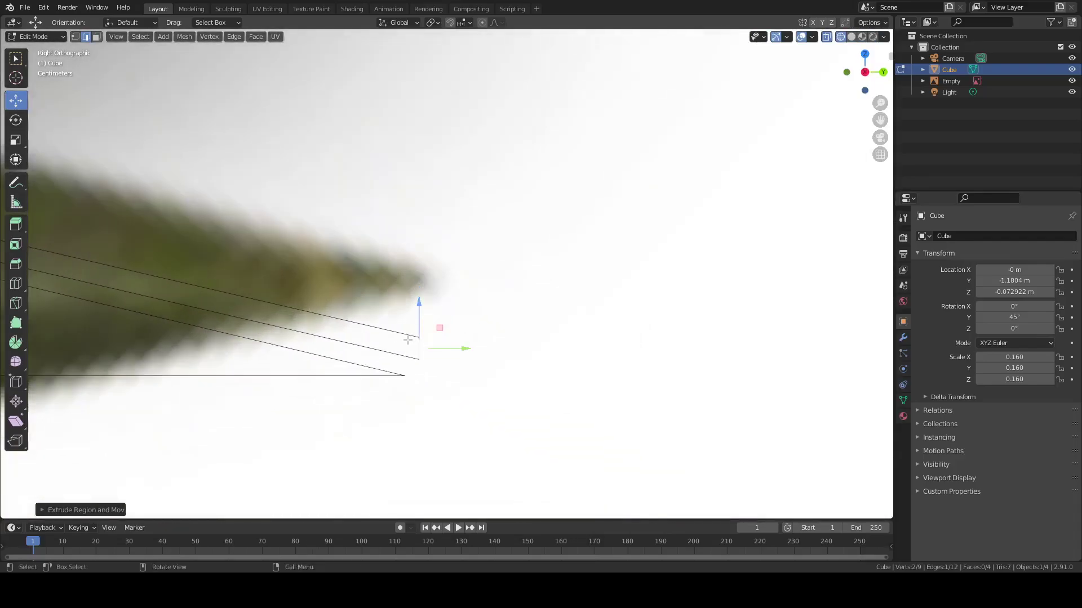
drag(422, 334, 408, 348)
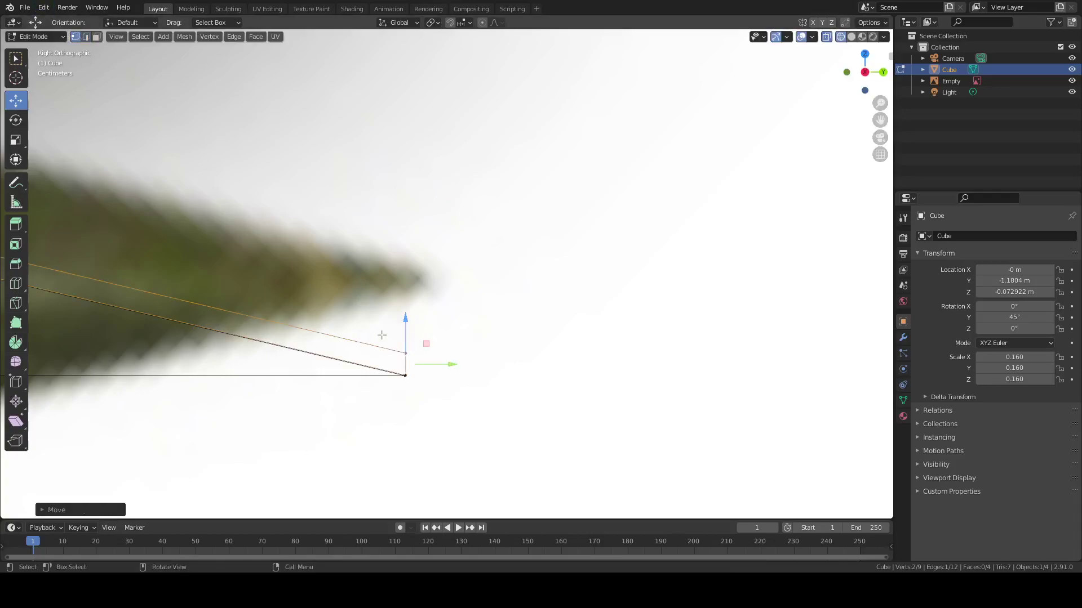
drag(413, 352, 457, 370)
key(KP_Decimal)
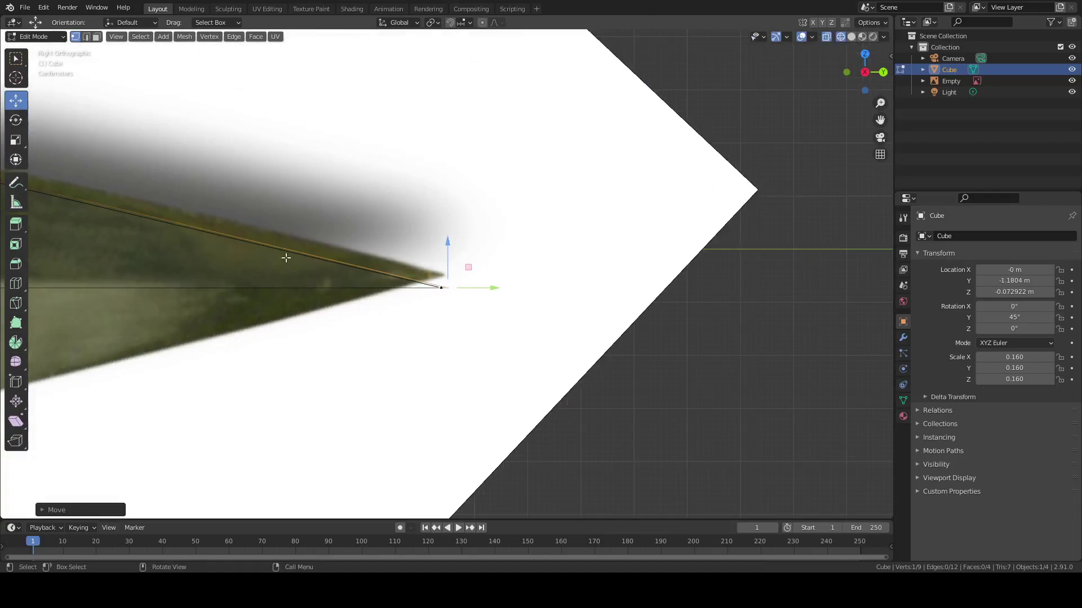
Move the outer bevel vertex at the start of the taper slightly toward the blade tip
scroll(267, 234, up, 10)
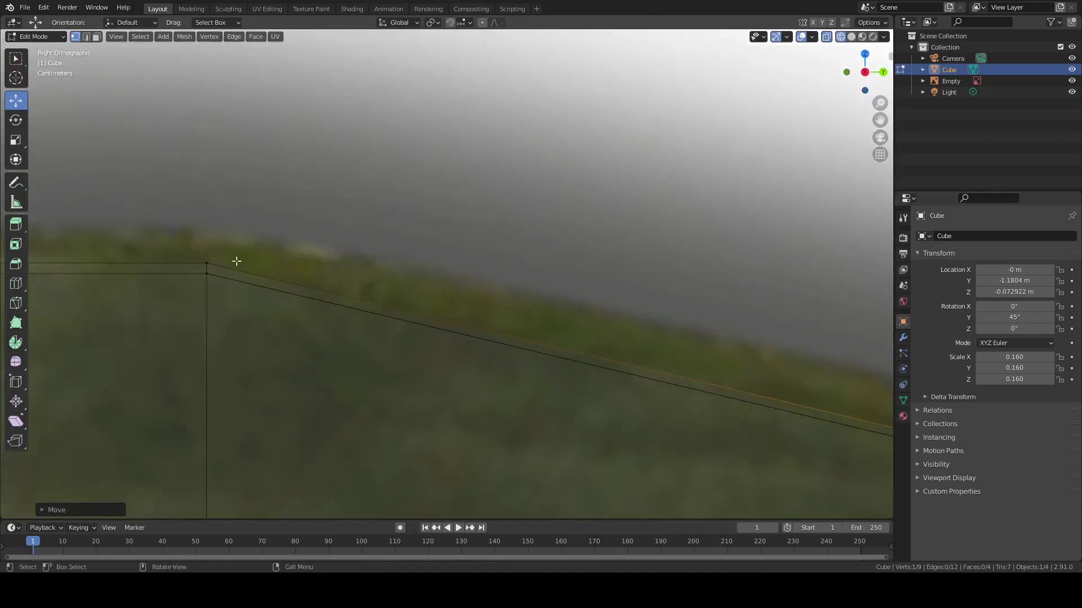
click(207, 262)
drag(206, 261, 213, 261)
scroll(253, 266, down, 5)
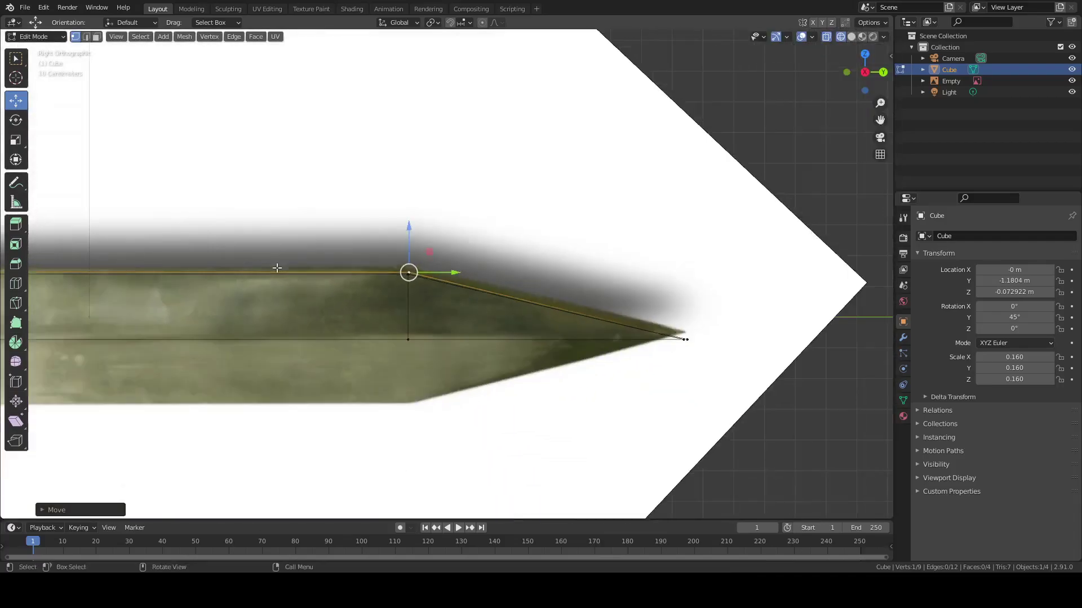
scroll(355, 278, up, 4)
scroll(356, 278, up, 4)
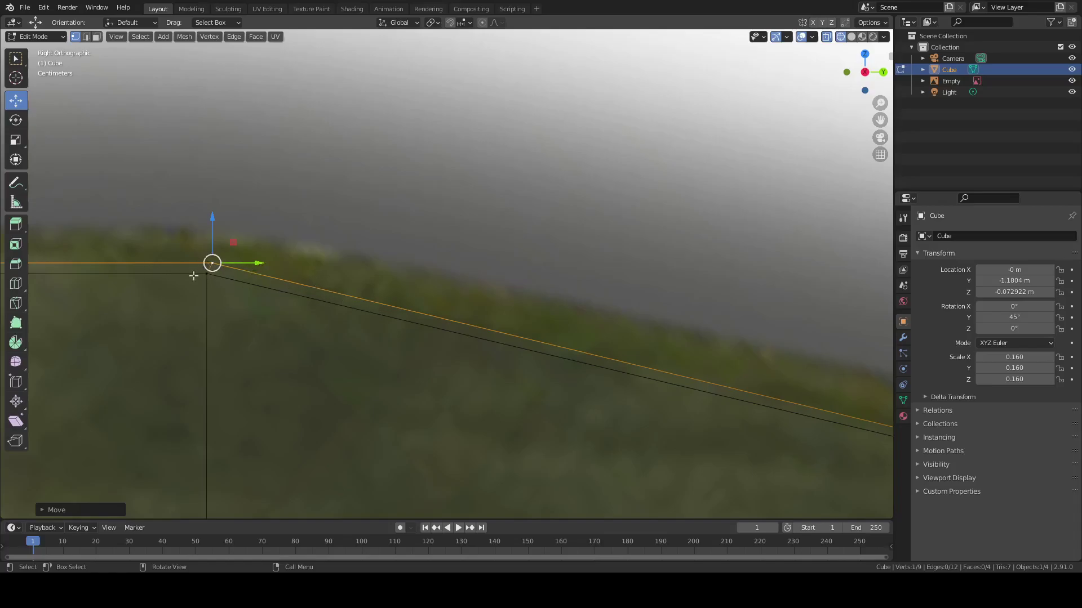
shift+middle_drag(213, 262, 237, 262)
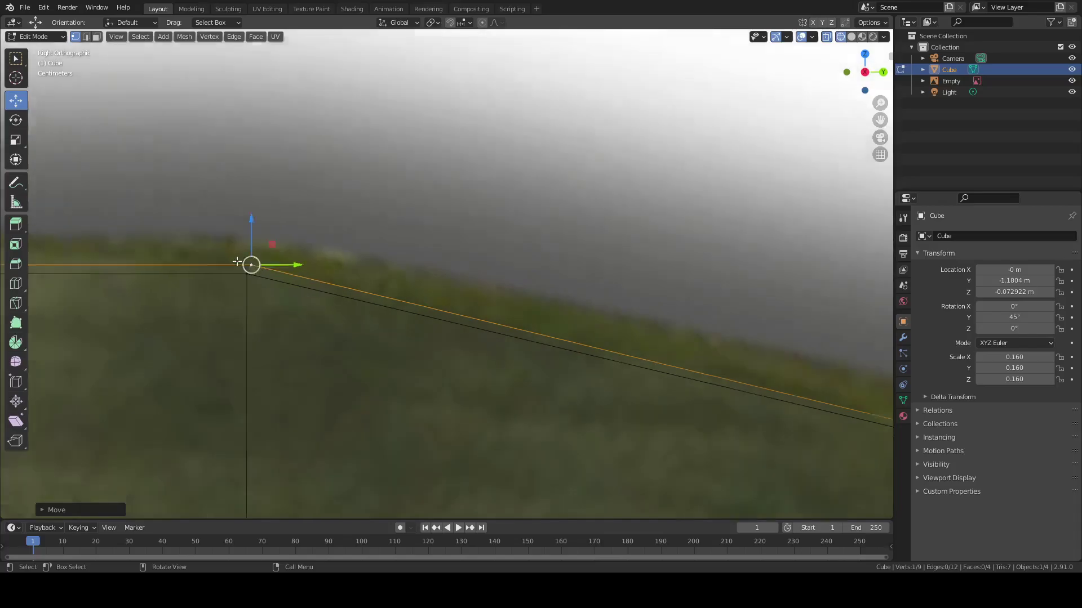
Move the outermost vertex at the blade tip slightly farther outward along the Y axis
scroll(237, 262, down, 4)
scroll(451, 315, down, 1)
scroll(619, 349, up, 1)
scroll(748, 379, up, 1)
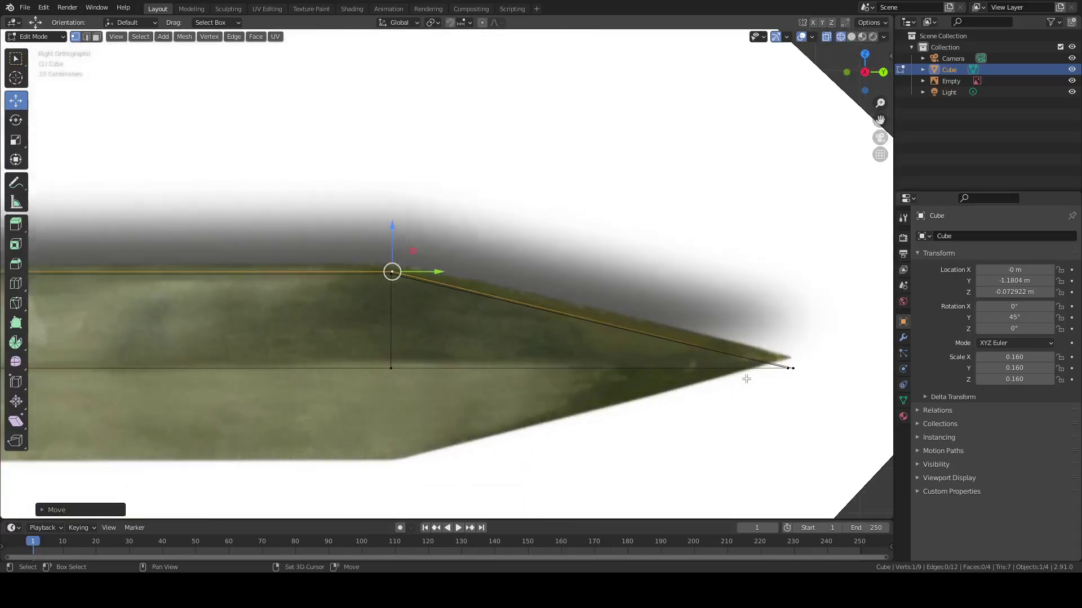
scroll(748, 379, up, 3)
shift+middle_drag(592, 350, 488, 335)
scroll(685, 398, down, 4)
scroll(669, 394, down, 2)
scroll(387, 342, up, 3)
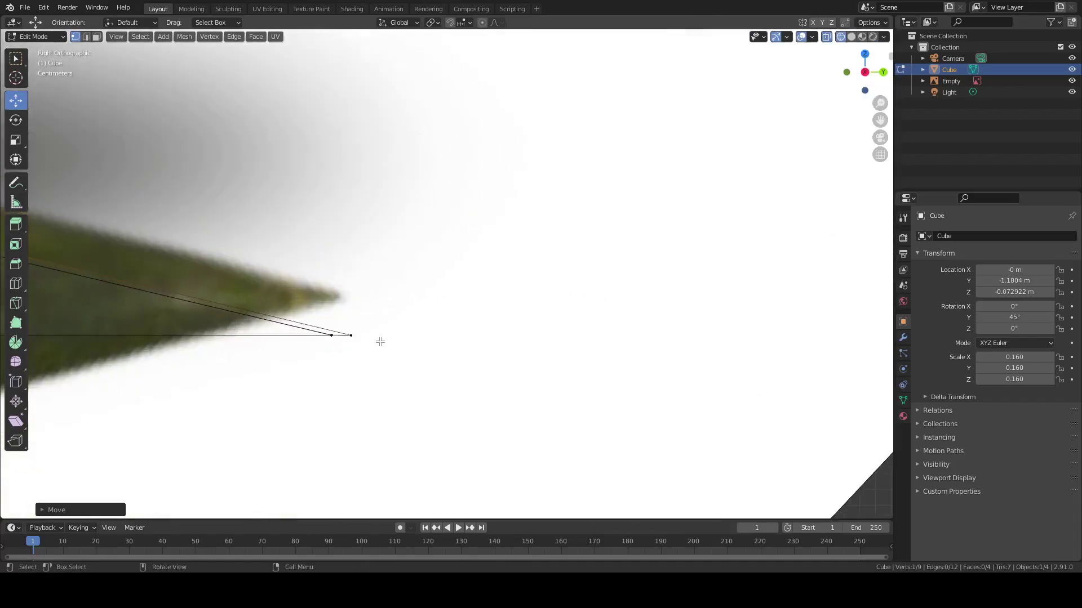
click(351, 335)
key(g)
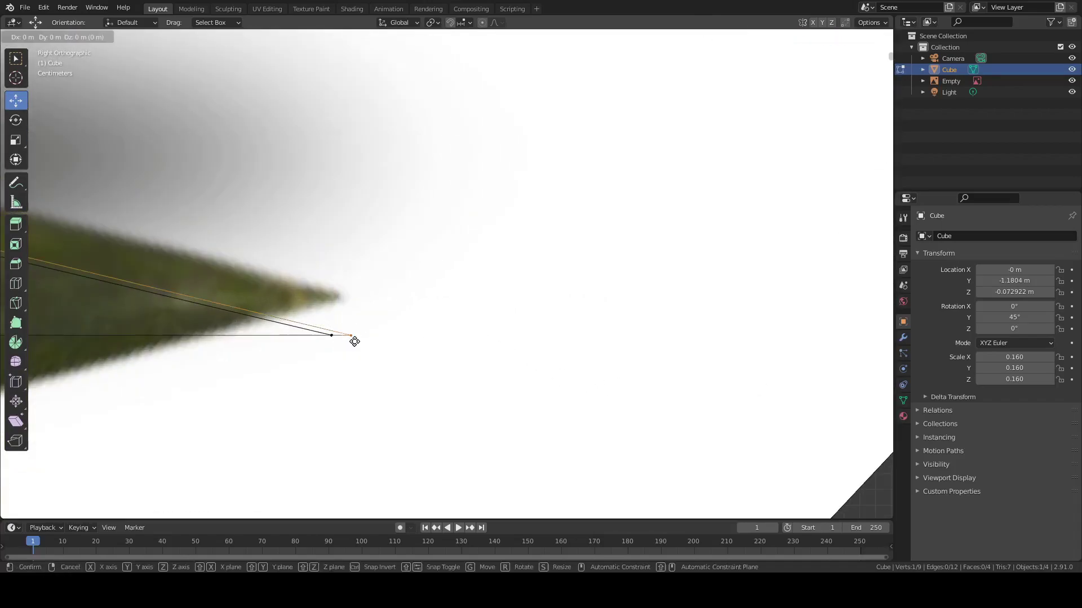
key(y)
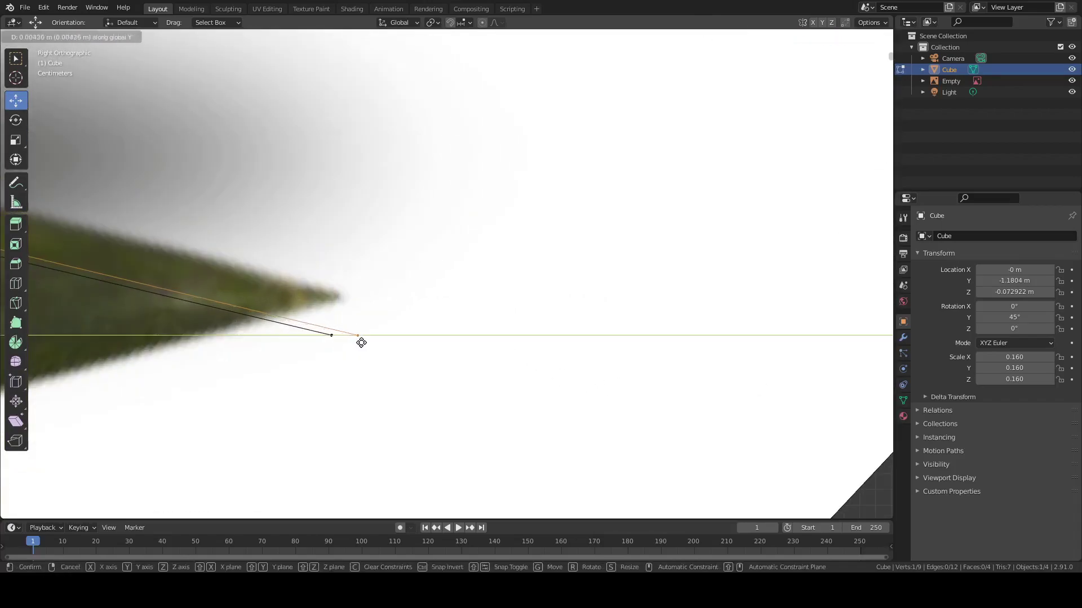
click(364, 339)
scroll(365, 336, down, 3)
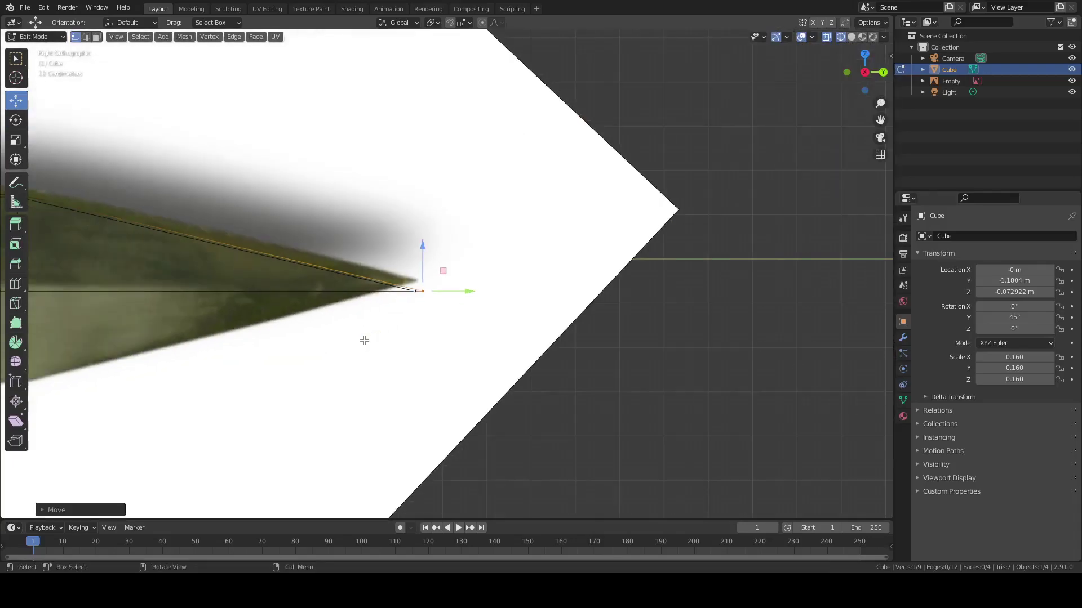
scroll(161, 236, up, 4)
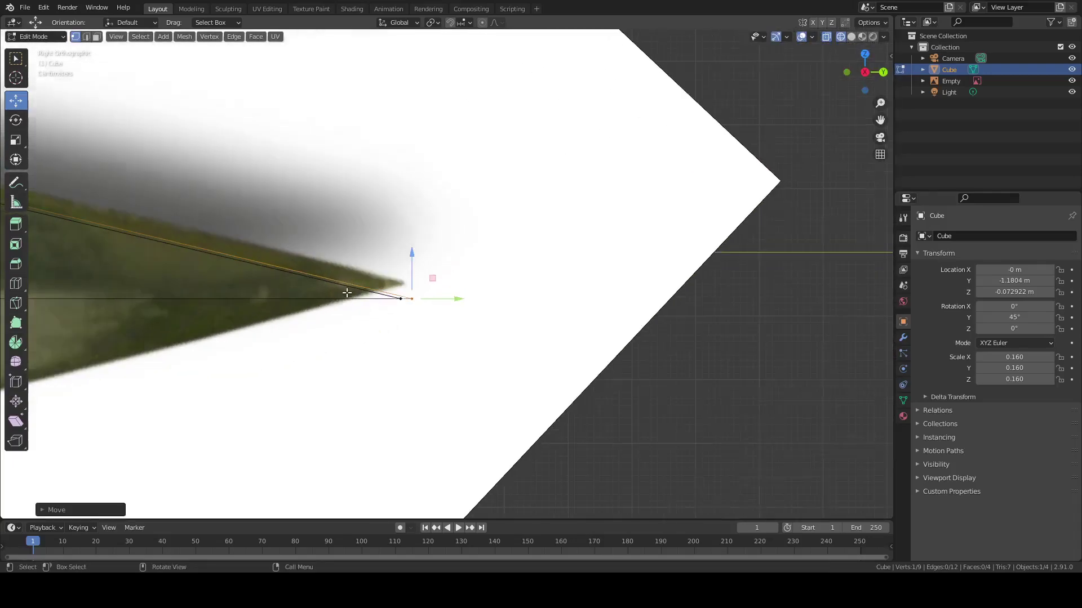
Move the central ridge's tip vertex along the X axis toward the bevel vertices at the blade tip
scroll(348, 276, down, 4)
middle_drag(345, 272, 193, 297)
click(88, 260)
middle_drag(92, 268, 116, 294)
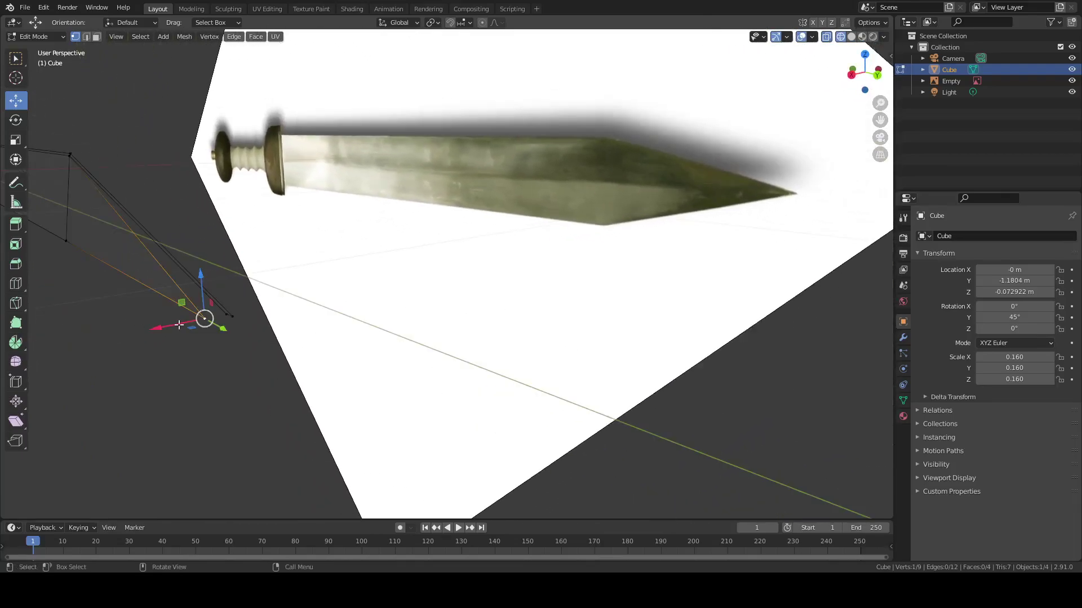
drag(175, 326, 183, 319)
middle_drag(184, 318, 187, 317)
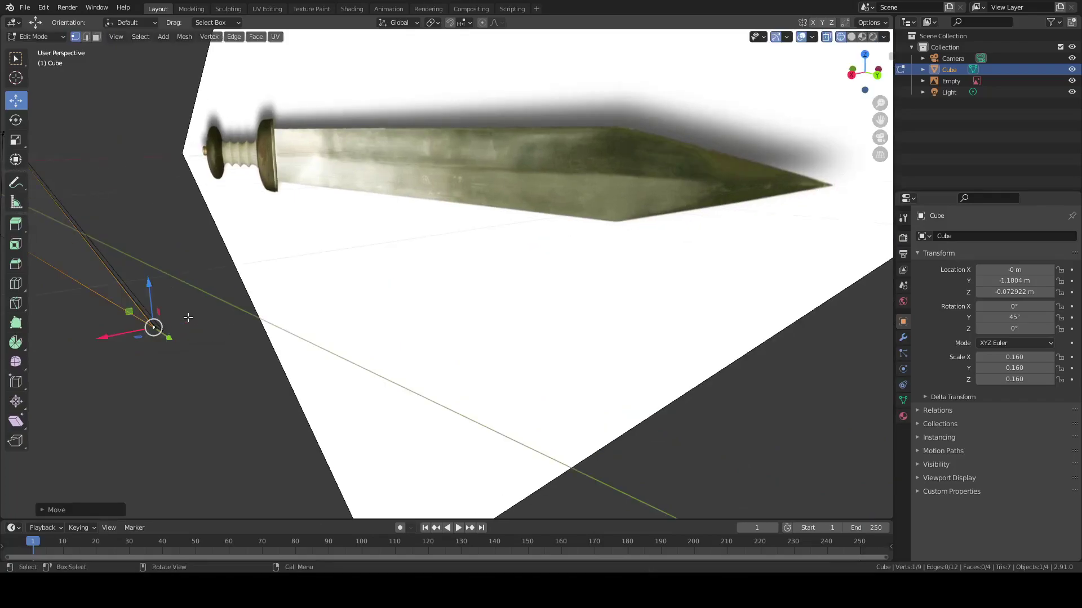
In front view, fine-tune the ridge's tip vertex along X so it lines up with the neighbouring bevel vertex
key(KP_3)
key(KP_Decimal)
key(KP_1)
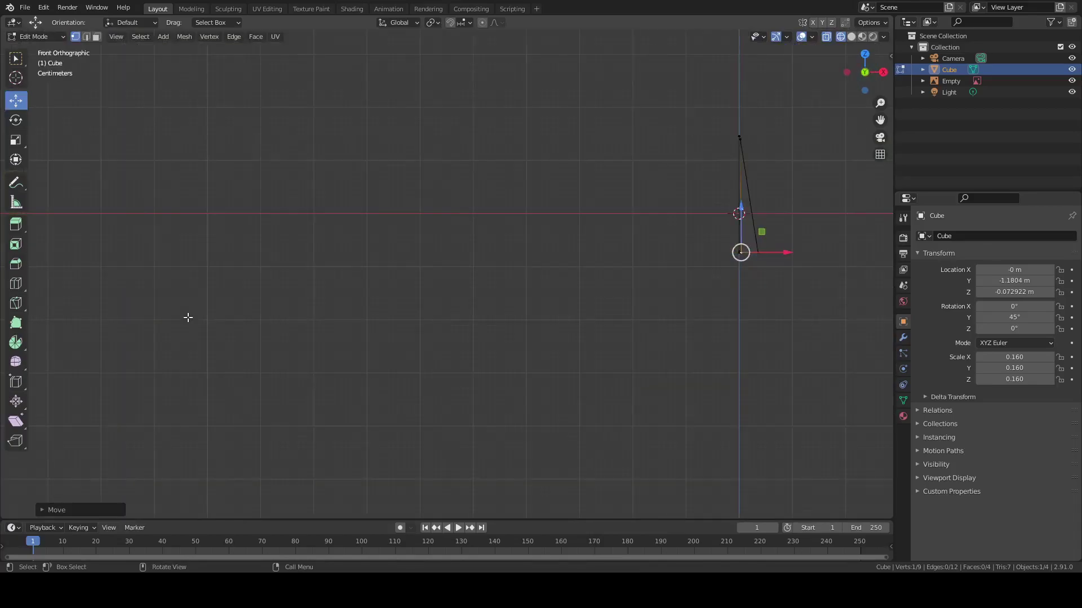
shift+middle_drag(504, 302, 242, 340)
scroll(530, 401, up, 8)
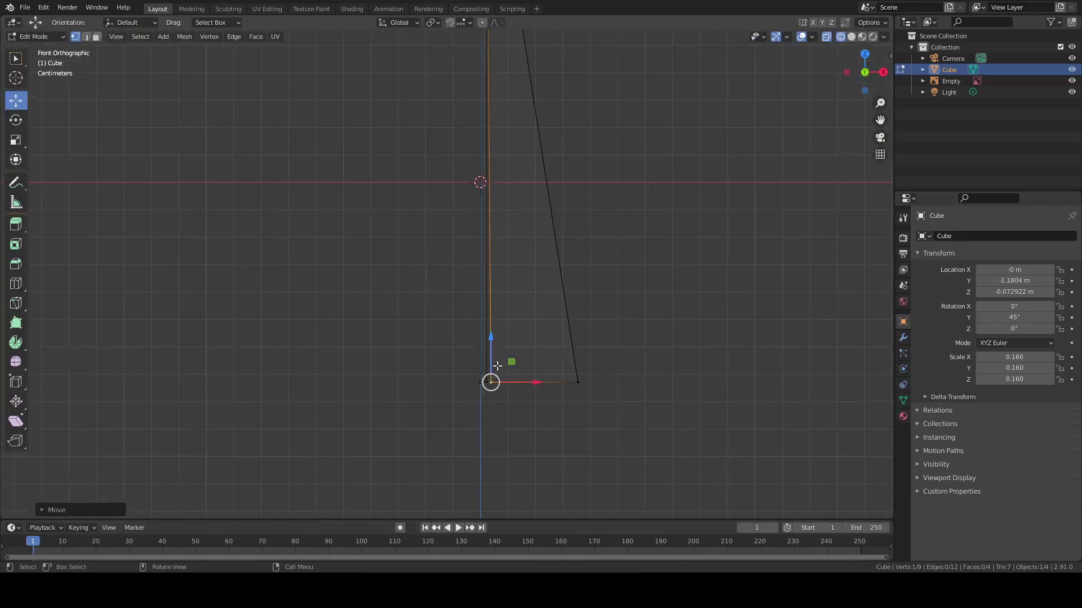
drag(554, 429, 544, 429)
Select all vertices along the blade's centreline in front view and flatten them by scaling to 0 along Z
drag(456, 403, 676, 454)
scroll(590, 427, down, 2)
scroll(589, 428, down, 4)
scroll(517, 401, up, 4)
key(s)
key(z)
click(516, 400)
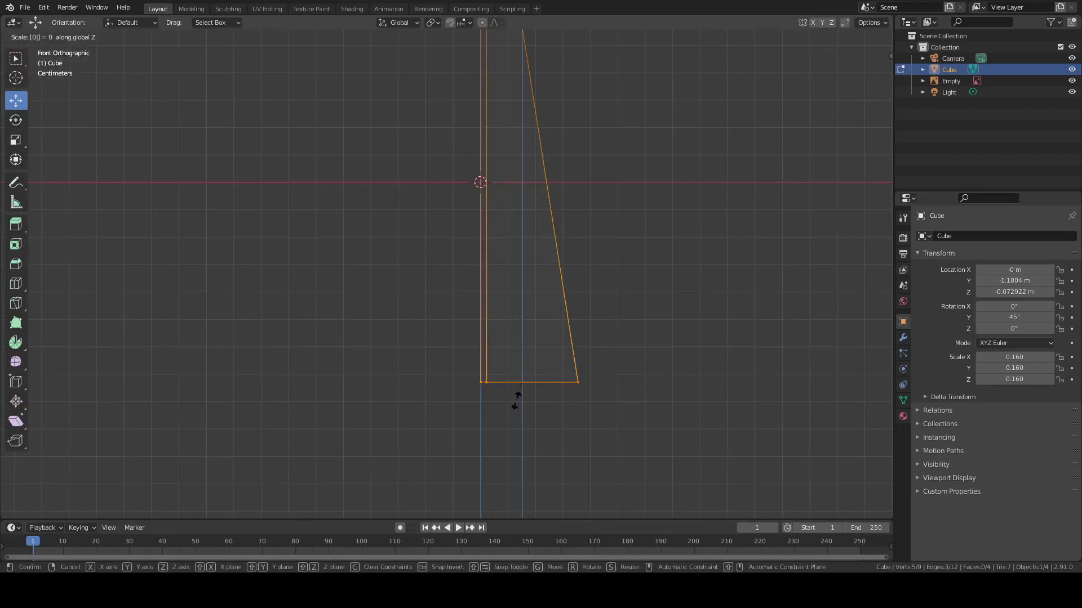
Merge the selected centreline vertices by distance, with the merge distance set to 0.0101 m
scroll(516, 401, up, 3)
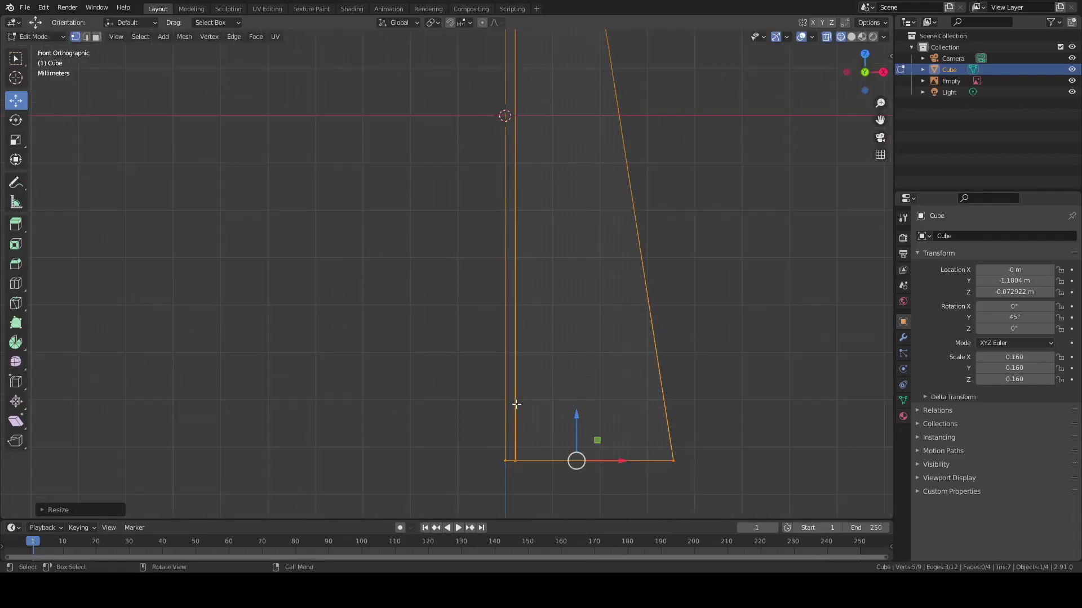
key(m)
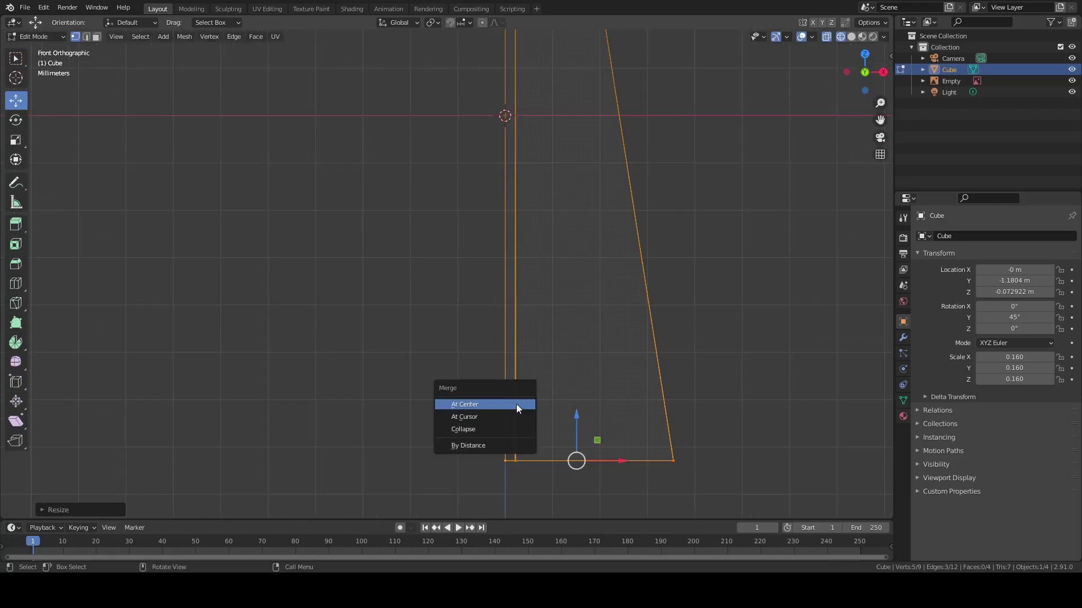
click(503, 445)
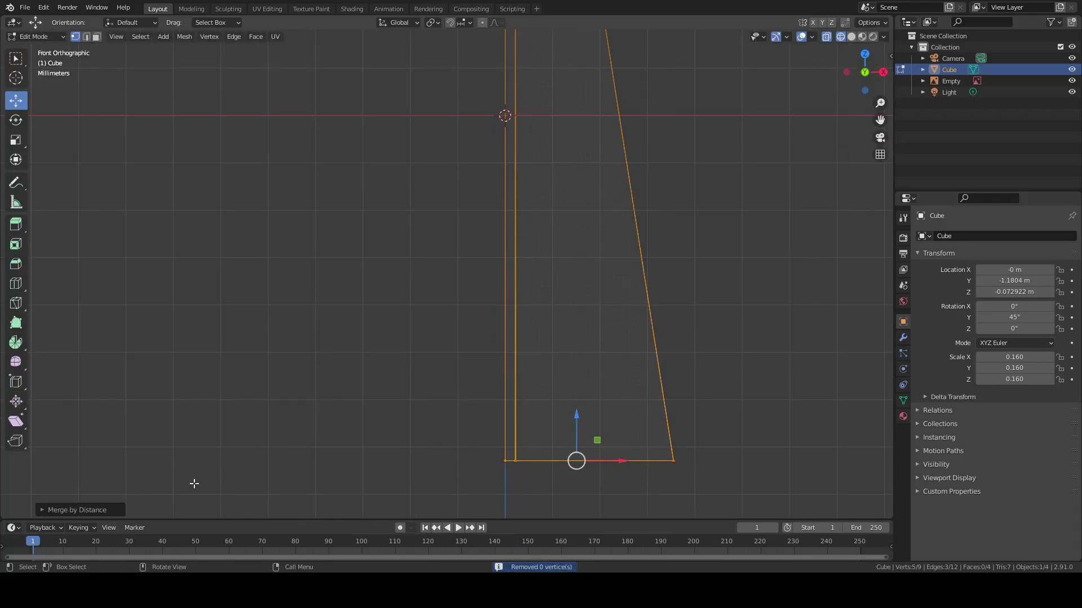
click(42, 510)
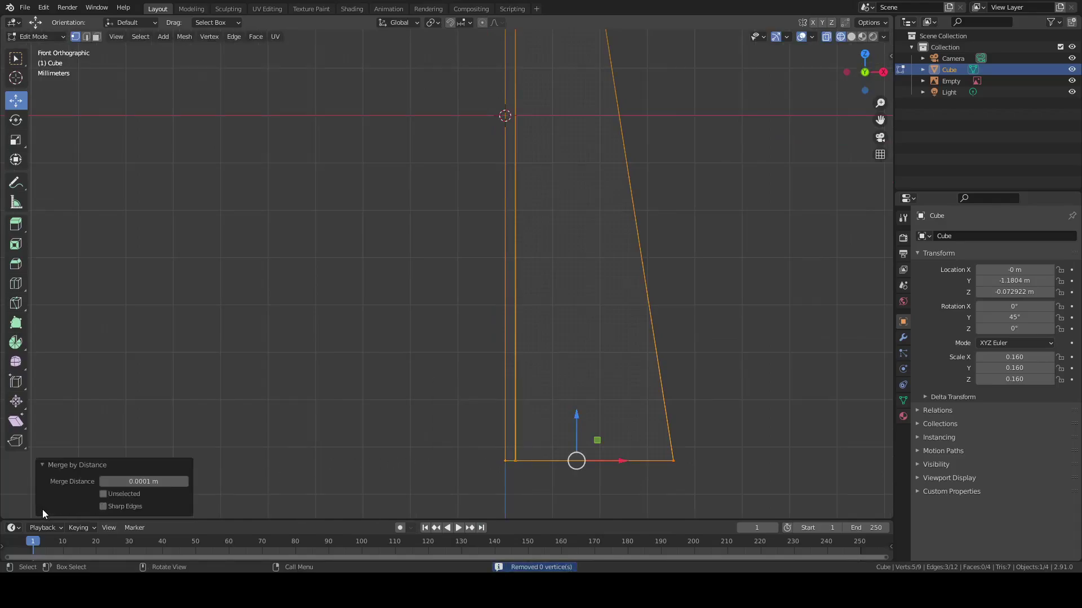
click(185, 482)
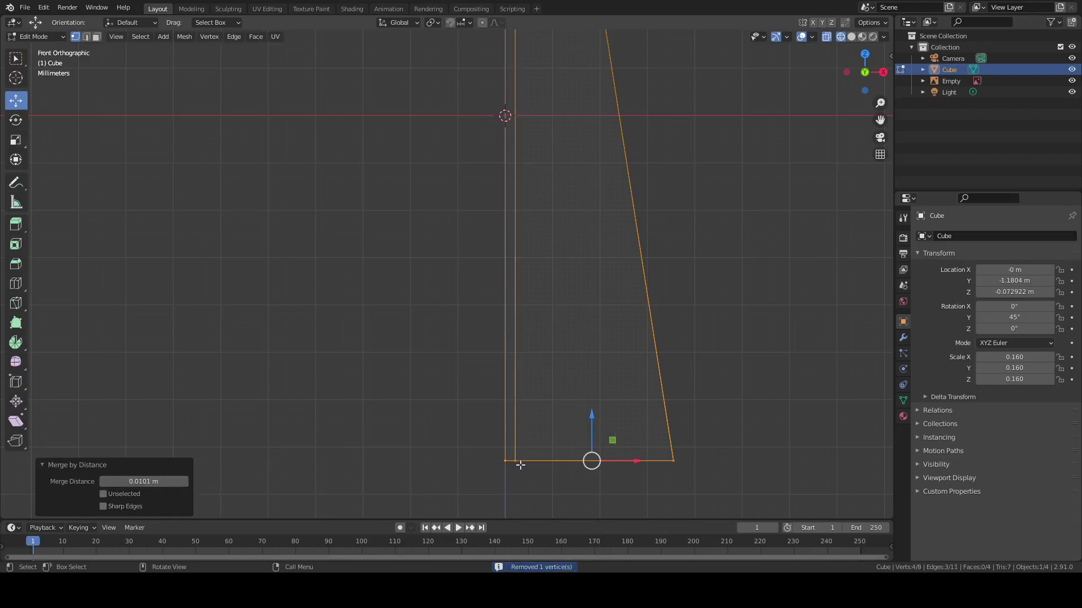
Return the blade to Object Mode and display the viewport in solid shading
scroll(404, 416, down, 8)
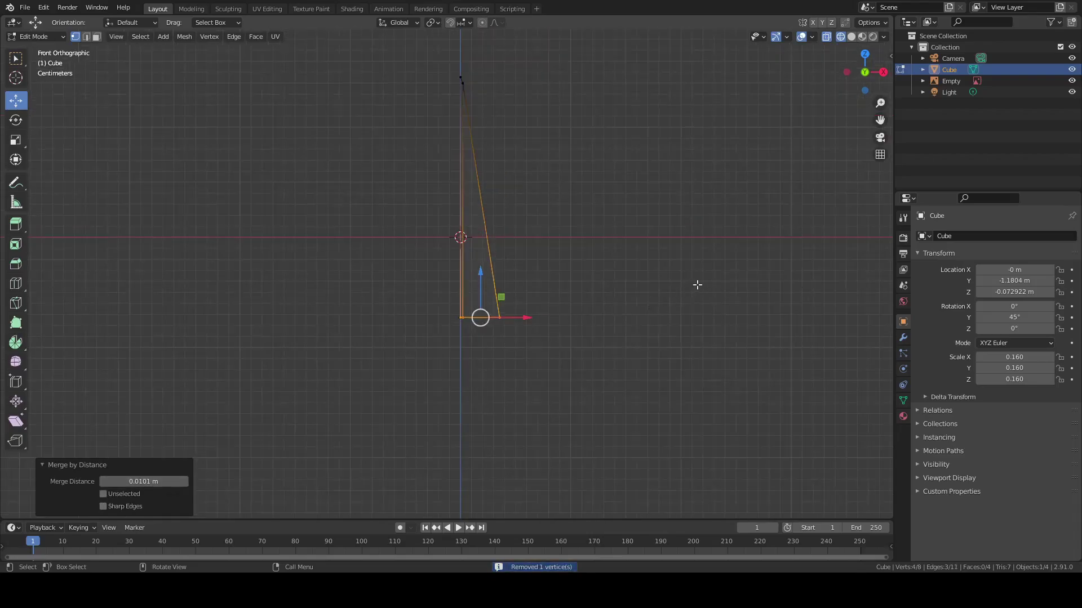
scroll(489, 160, up, 3)
scroll(572, 169, down, 4)
middle_drag(643, 220, 421, 269)
key(Tab)
key(z)
click(473, 268)
middle_drag(473, 269, 446, 275)
Apply all transforms (location, rotation and scale) to the blade object
key(ctrl)
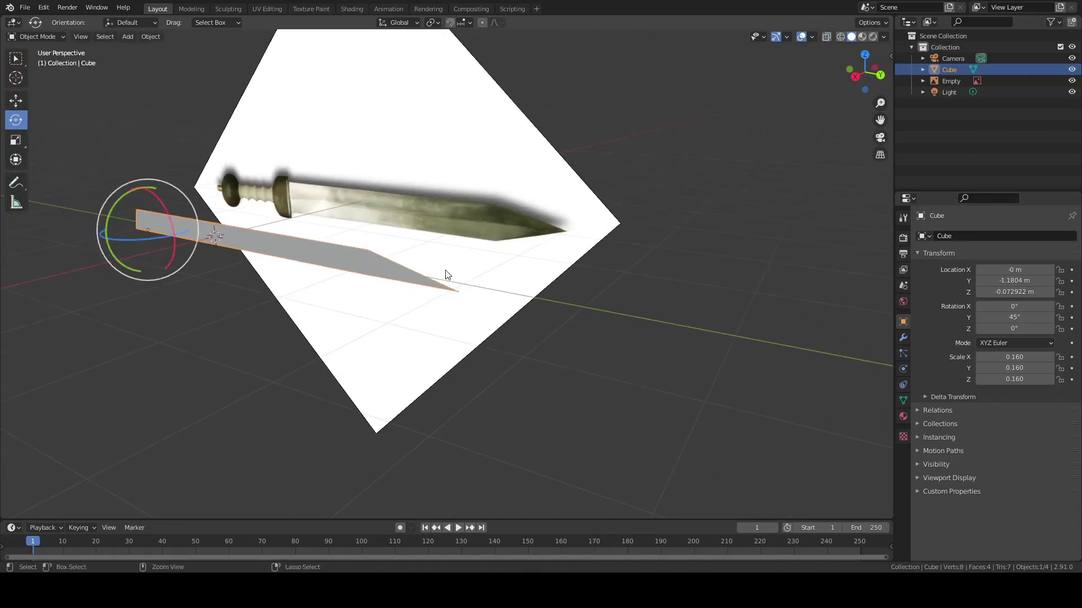
key(ctrl+a)
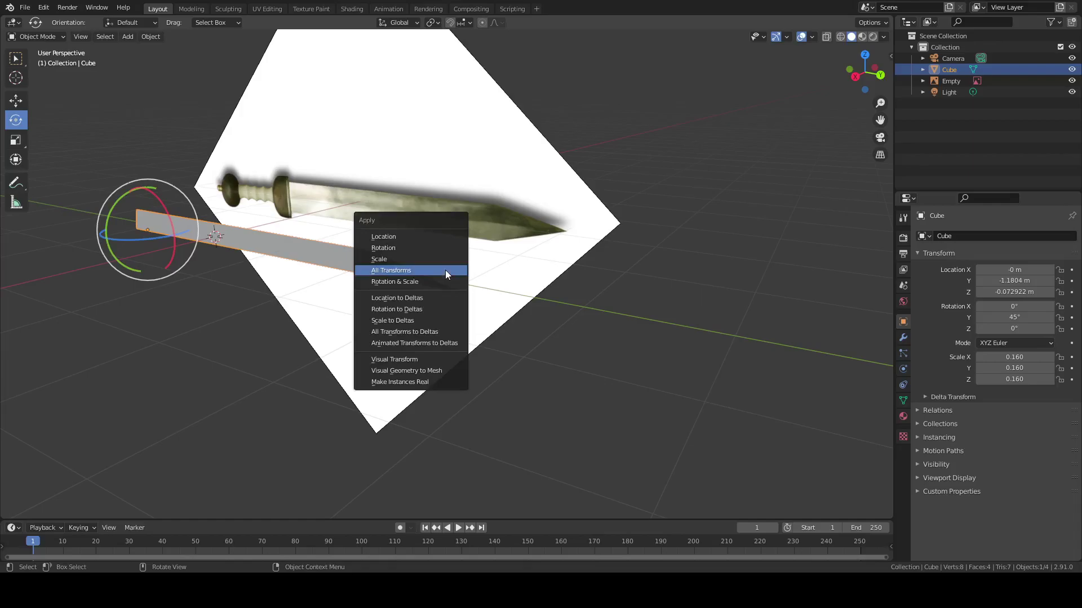
click(445, 273)
In right view, place the 3D cursor on the blade's centreline directly below the object's origin
middle_drag(376, 297, 437, 242)
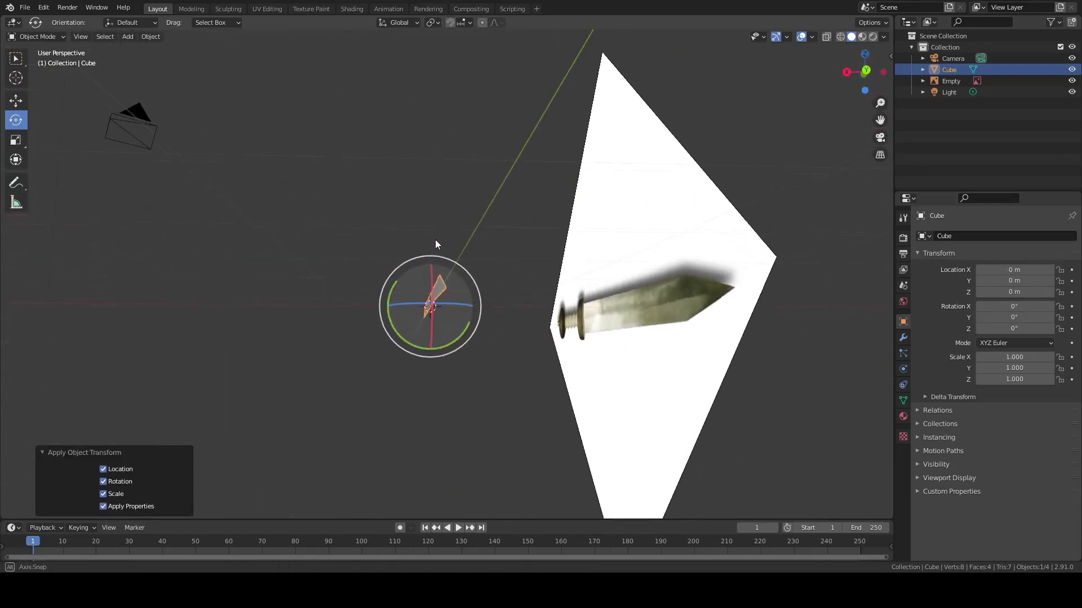
middle_drag(437, 289, 420, 324)
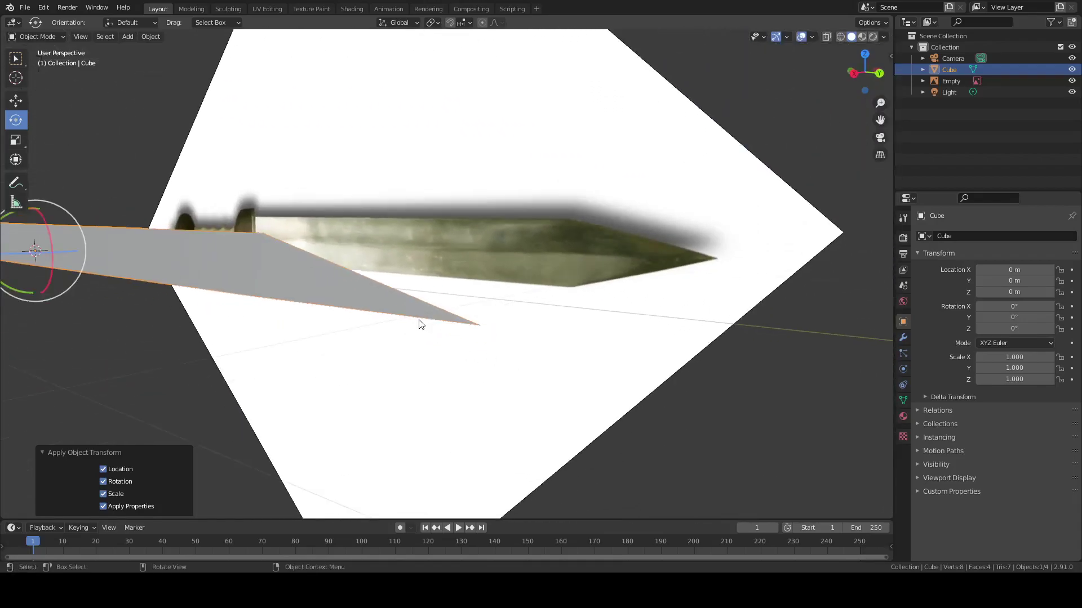
key(KP_1)
key(KP_3)
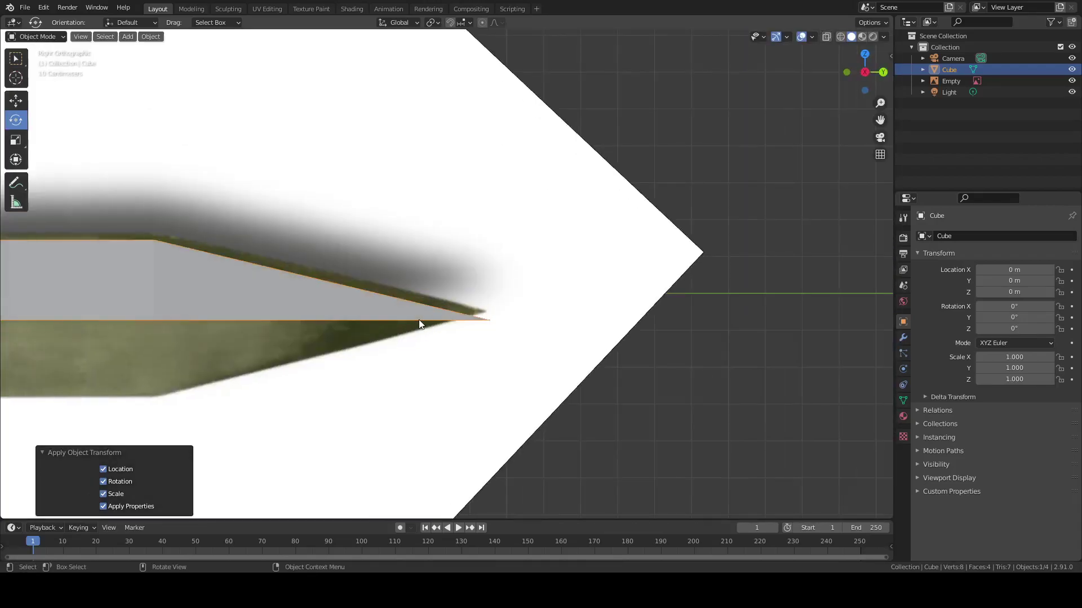
scroll(415, 320, down, 8)
shift+middle_drag(288, 316, 419, 303)
scroll(308, 304, up, 4)
scroll(369, 339, up, 2)
scroll(372, 342, up, 2)
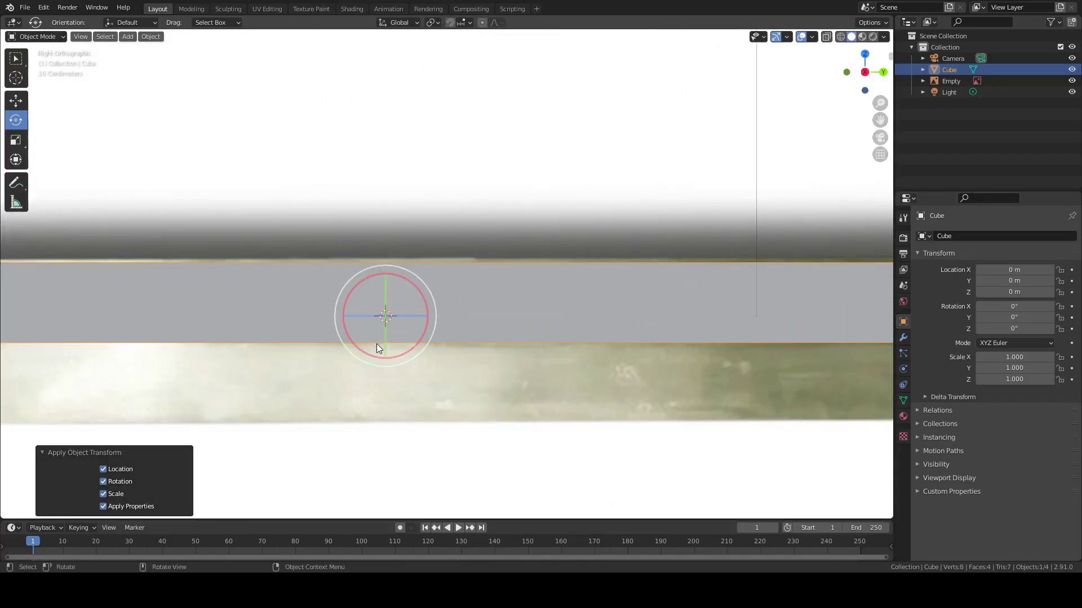
click(16, 78)
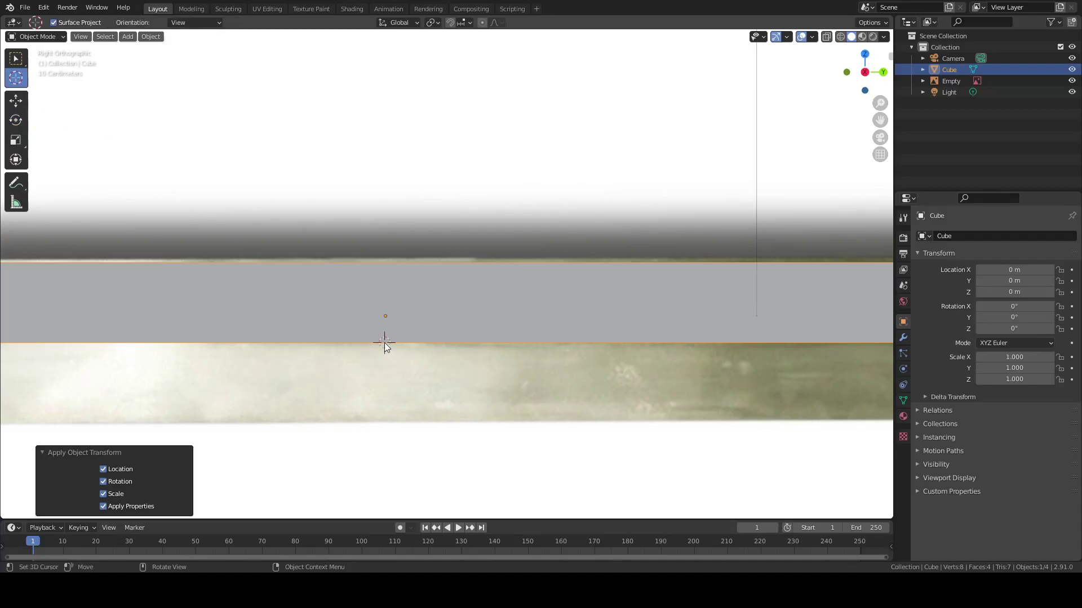
Set the blade's origin to the 3D cursor
click(134, 38)
click(148, 37)
mouse_move(163, 60)
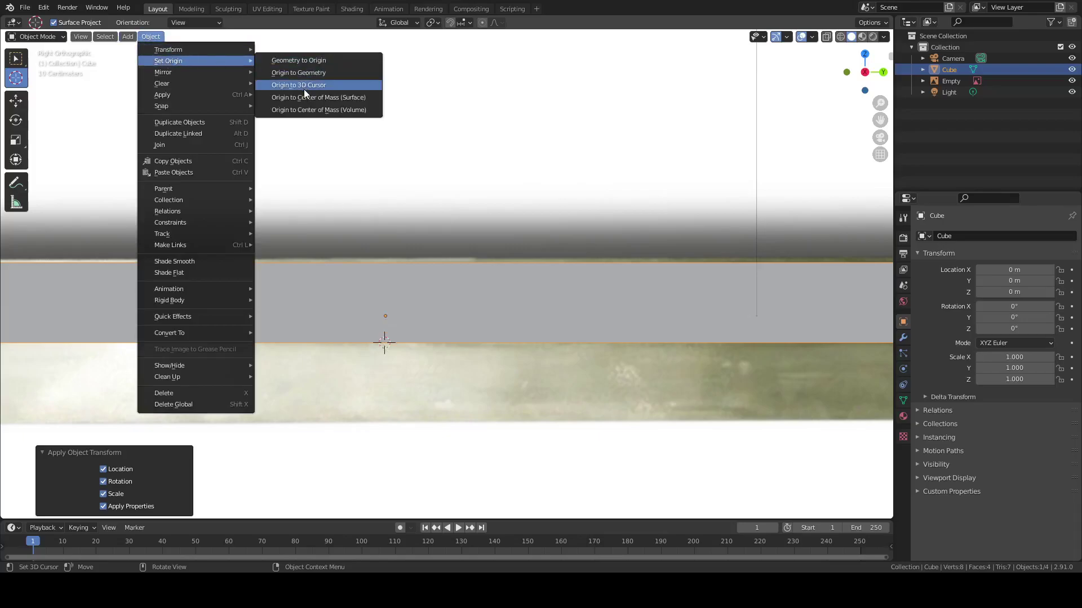
click(303, 86)
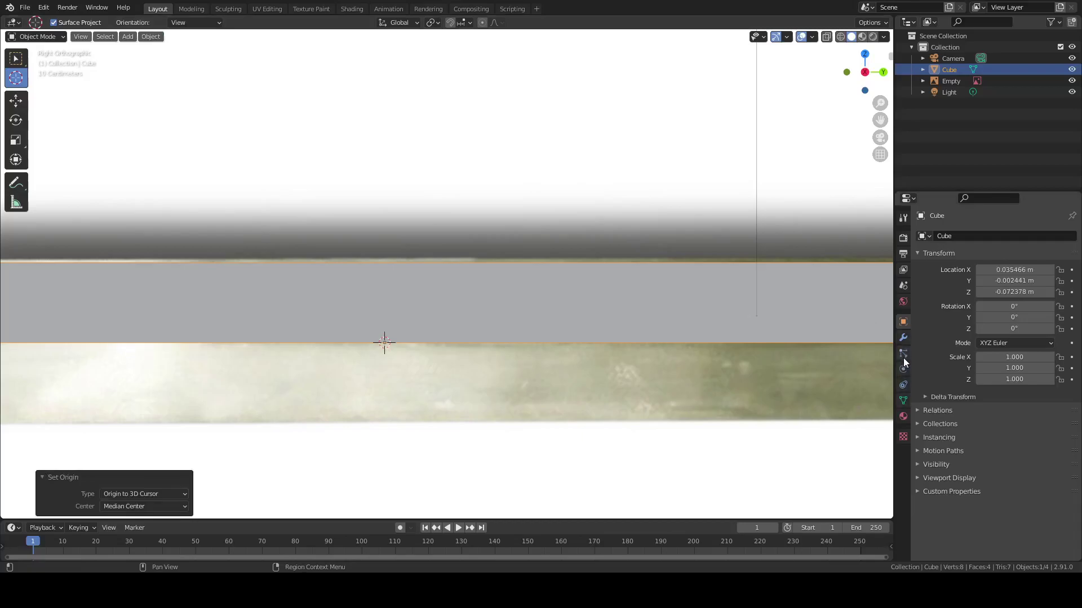
Add a Mirror modifier to the blade, with the Z axis enabled and the X axis disabled
click(903, 338)
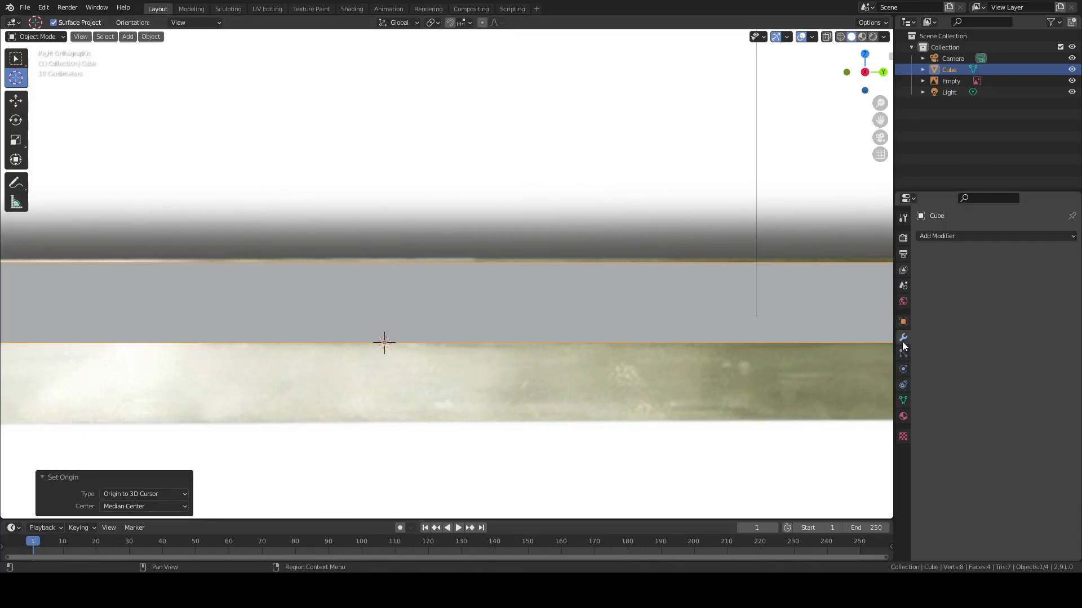
click(933, 237)
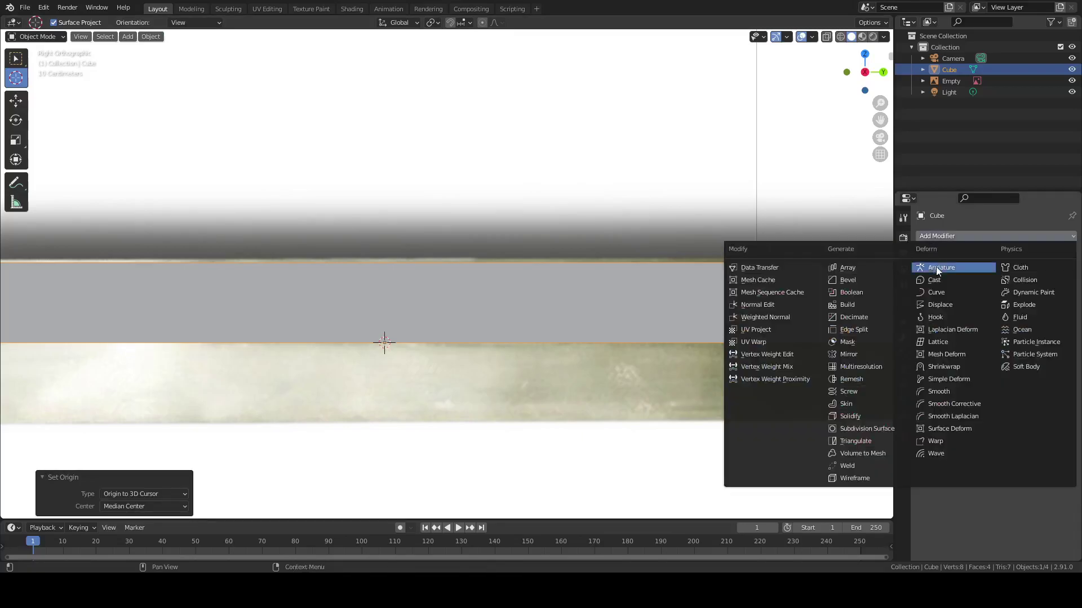
click(857, 357)
click(1042, 274)
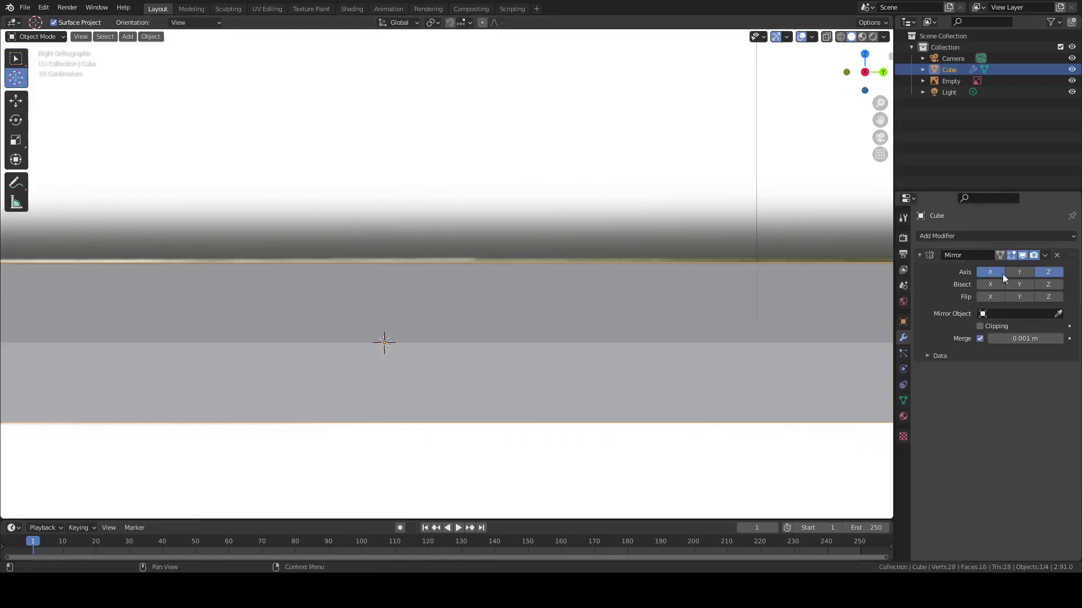
click(990, 272)
Examine how the mirrored blade matches the reference sword in side view and what its cross-section looks like from the end
scroll(703, 345, down, 8)
scroll(681, 336, up, 4)
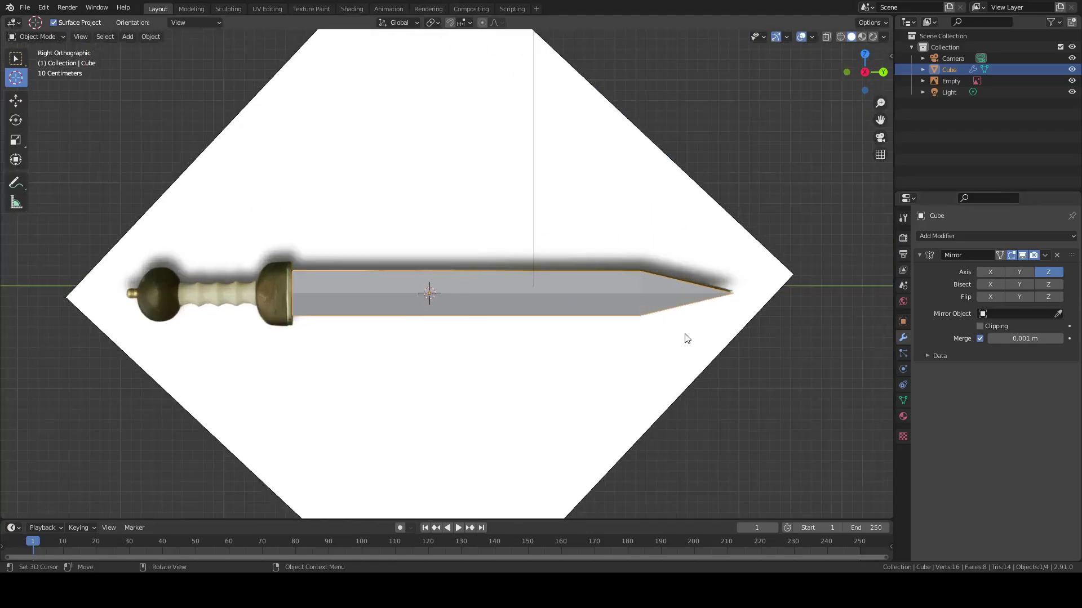
scroll(376, 309, up, 1)
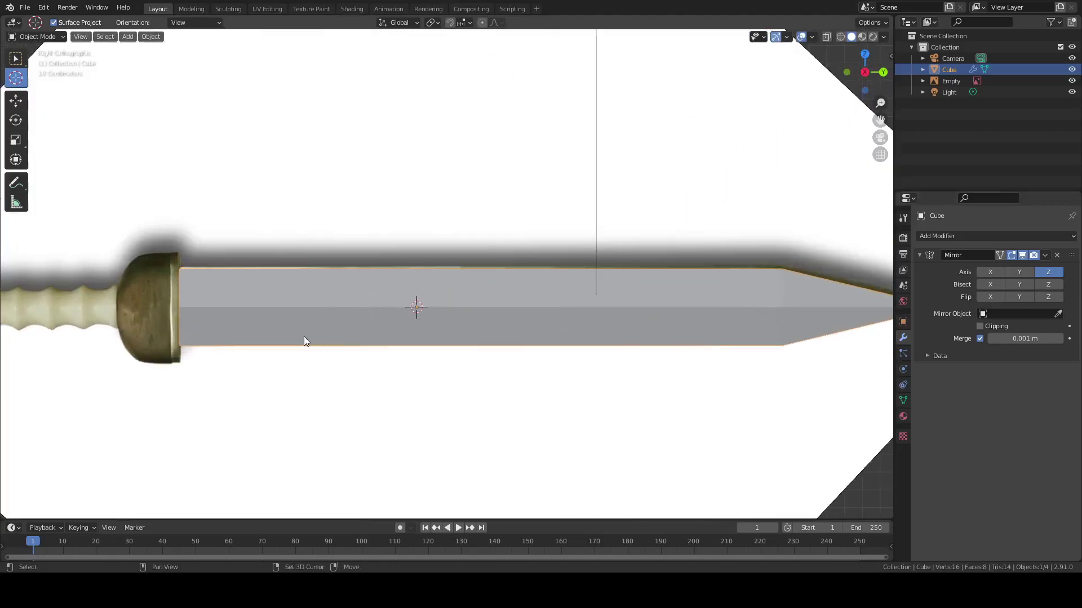
scroll(305, 337, up, 3)
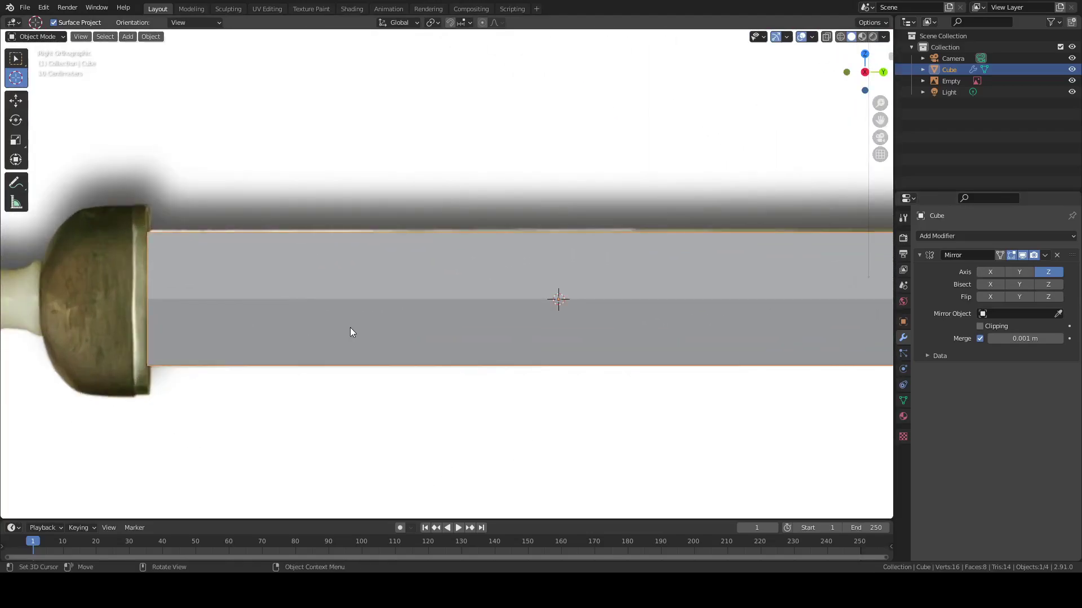
scroll(352, 332, down, 7)
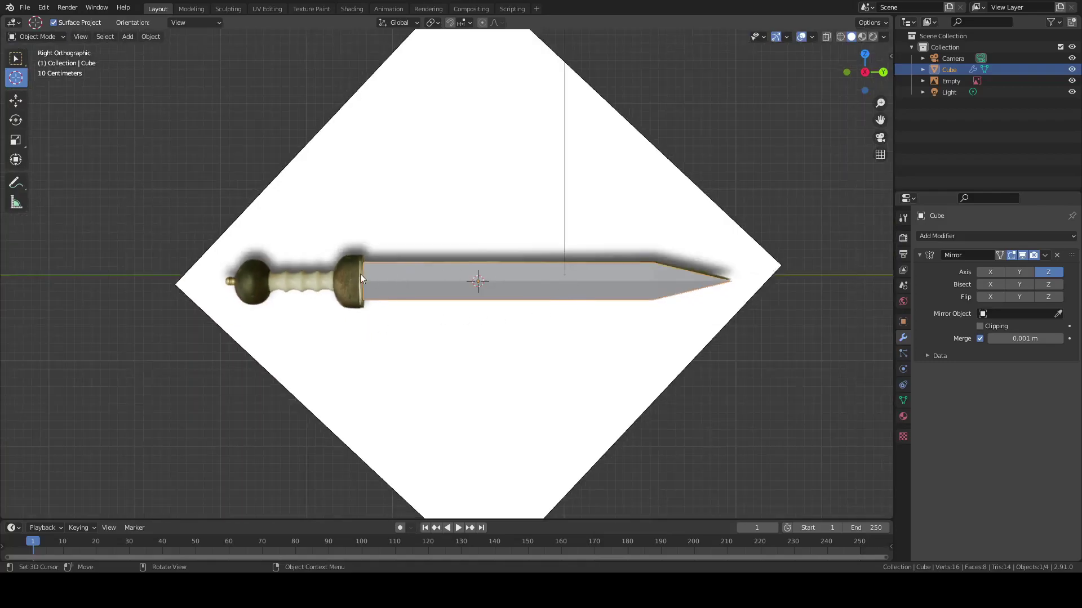
scroll(347, 283, up, 2)
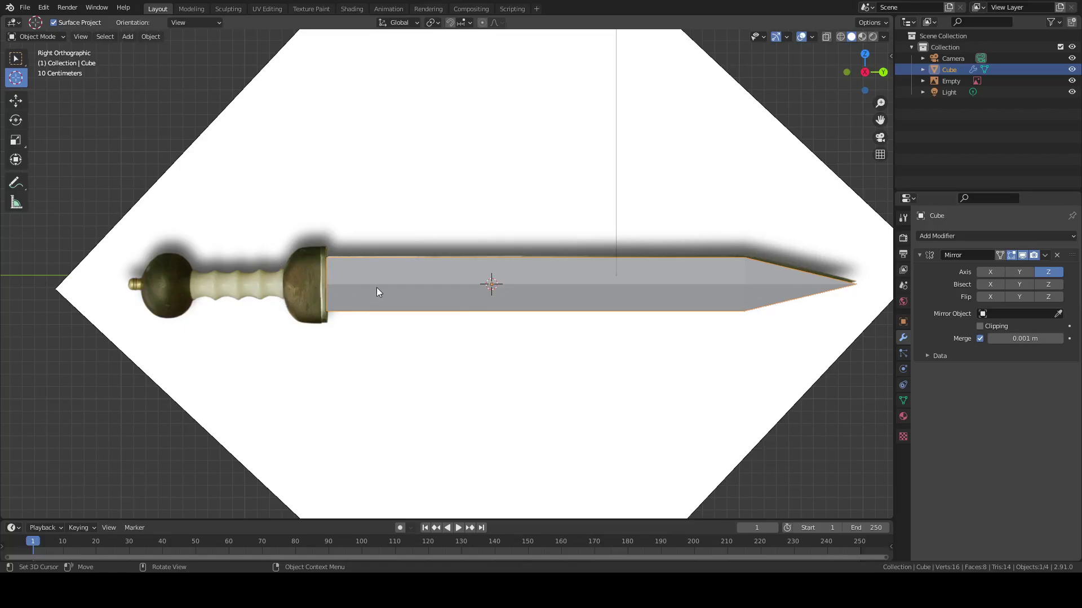
middle_drag(386, 289, 662, 275)
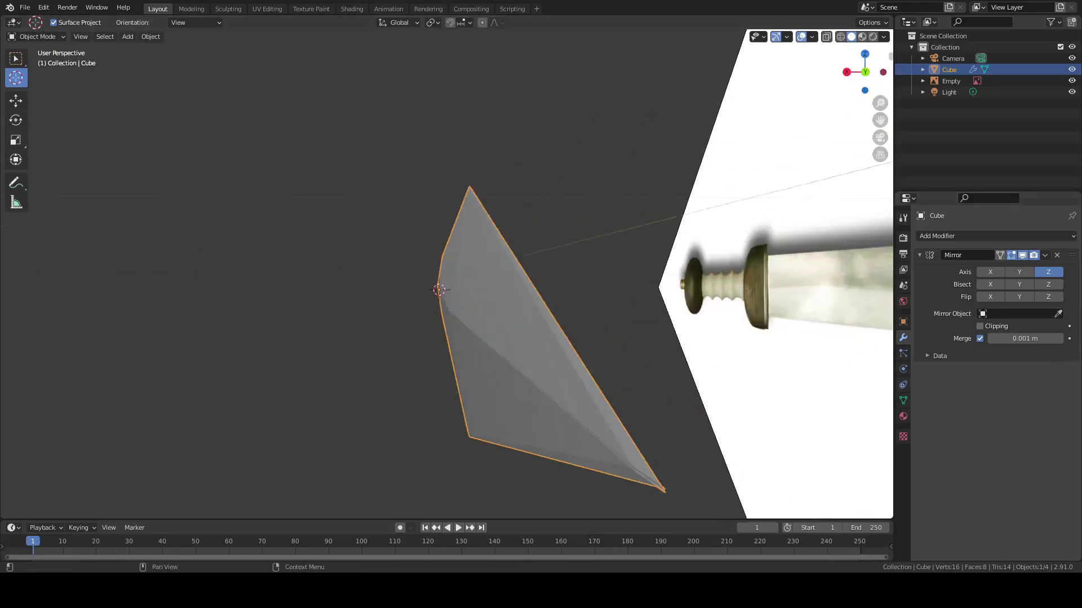
Set the blade's Mirror modifier merge distance to 0.002 m and apply the modifier
click(1061, 339)
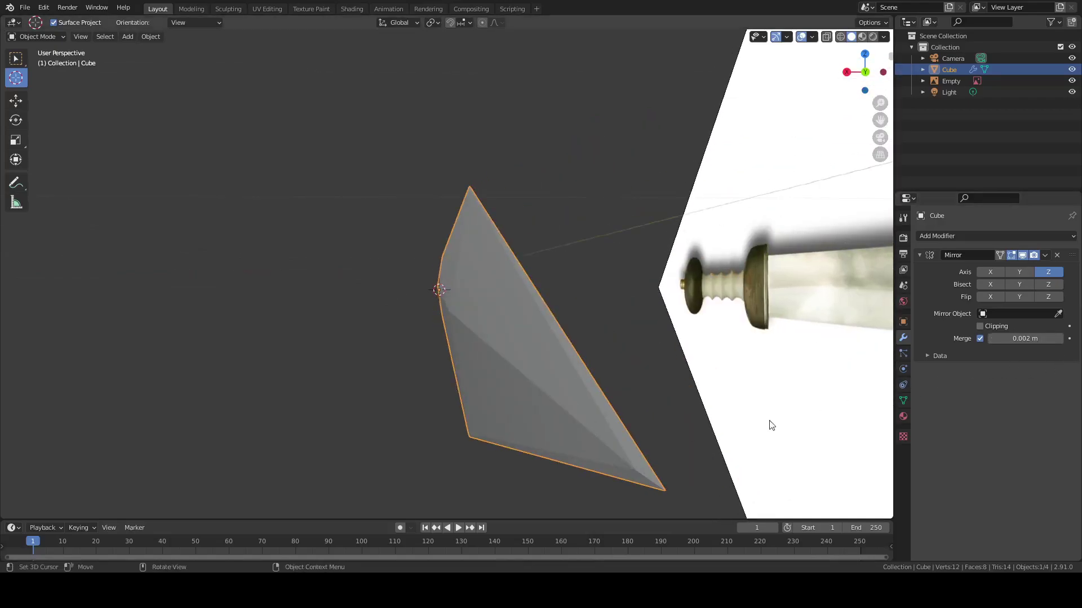
middle_drag(626, 420, 767, 430)
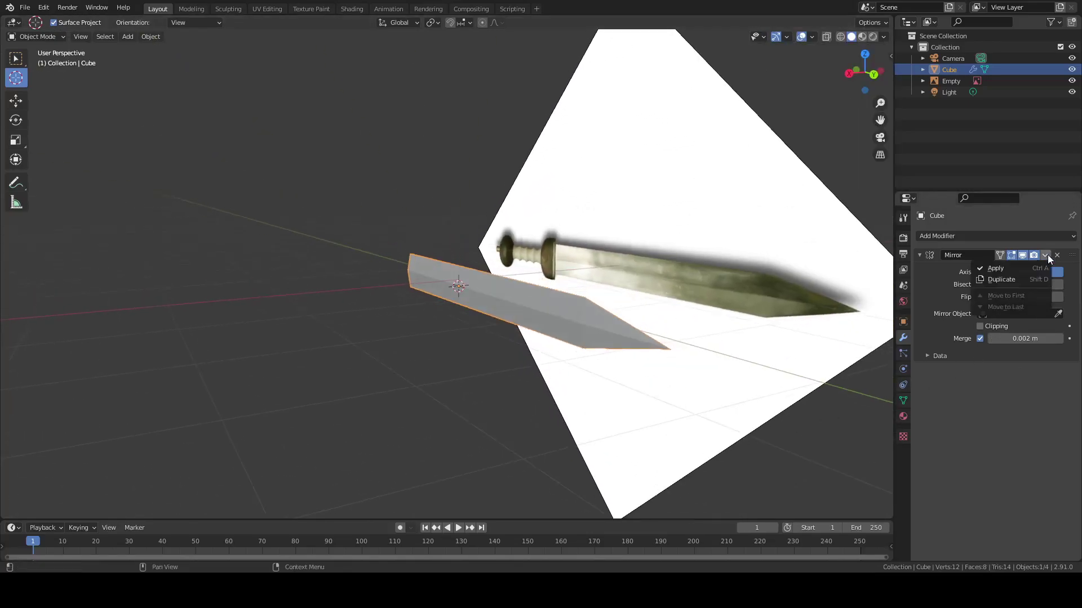
click(1017, 268)
scroll(735, 317, up, 2)
scroll(734, 317, down, 2)
In top view, place the 3D cursor where the blade's flat side meets the X axis and set the blade's origin to it
key(KP_7)
scroll(511, 190, up, 3)
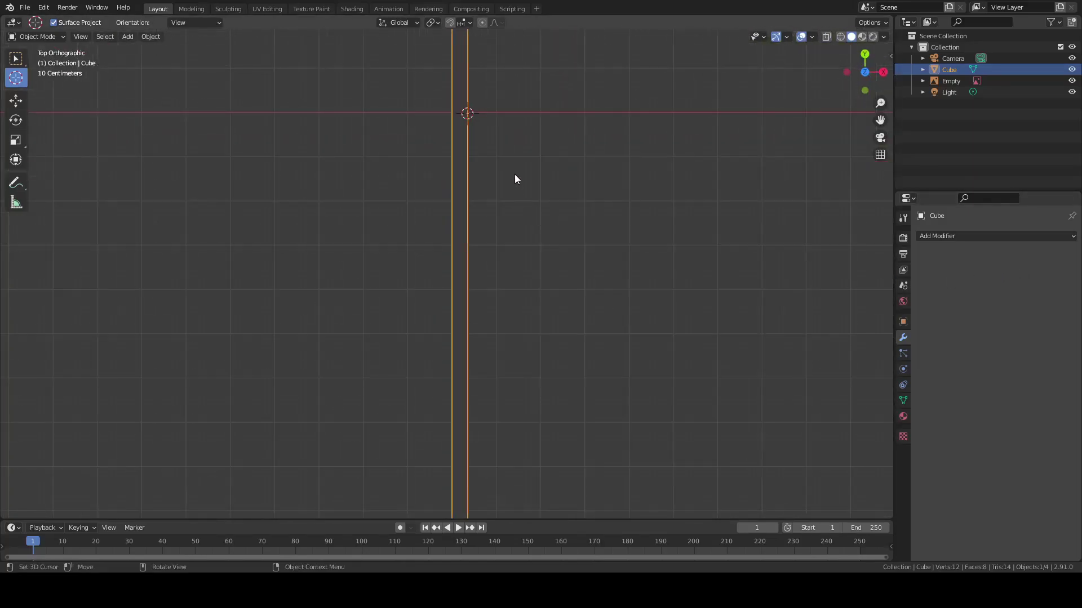
shift+middle_drag(515, 174, 509, 348)
scroll(408, 282, up, 2)
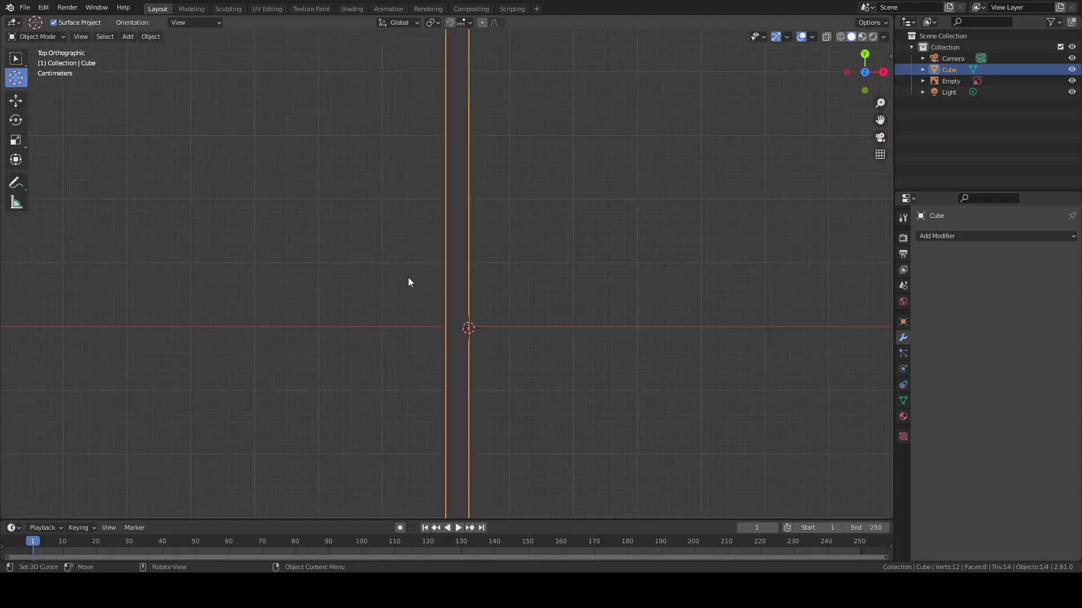
click(445, 326)
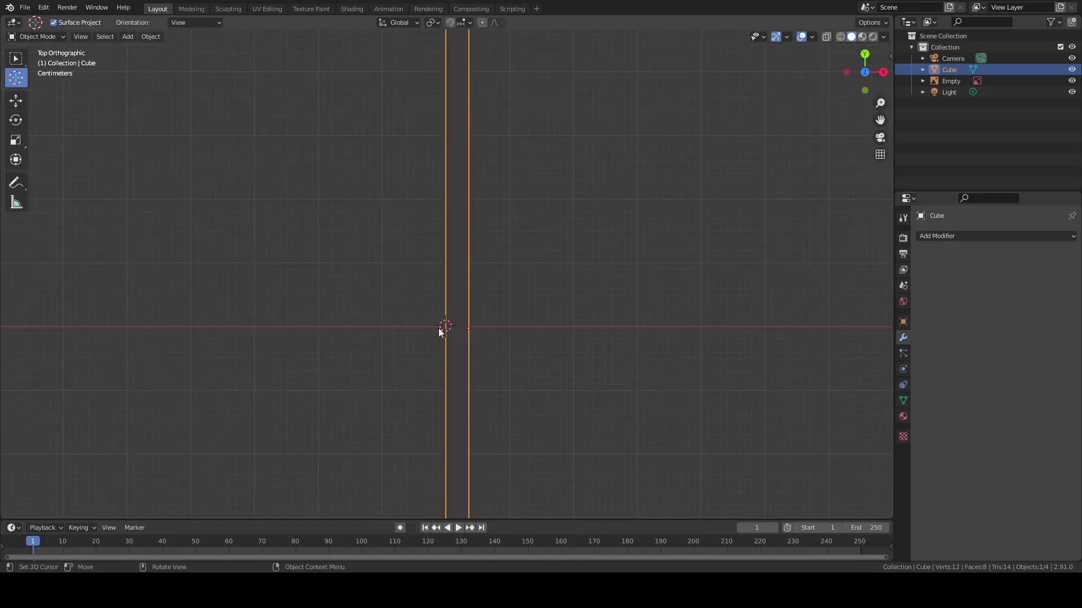
click(160, 37)
mouse_move(170, 61)
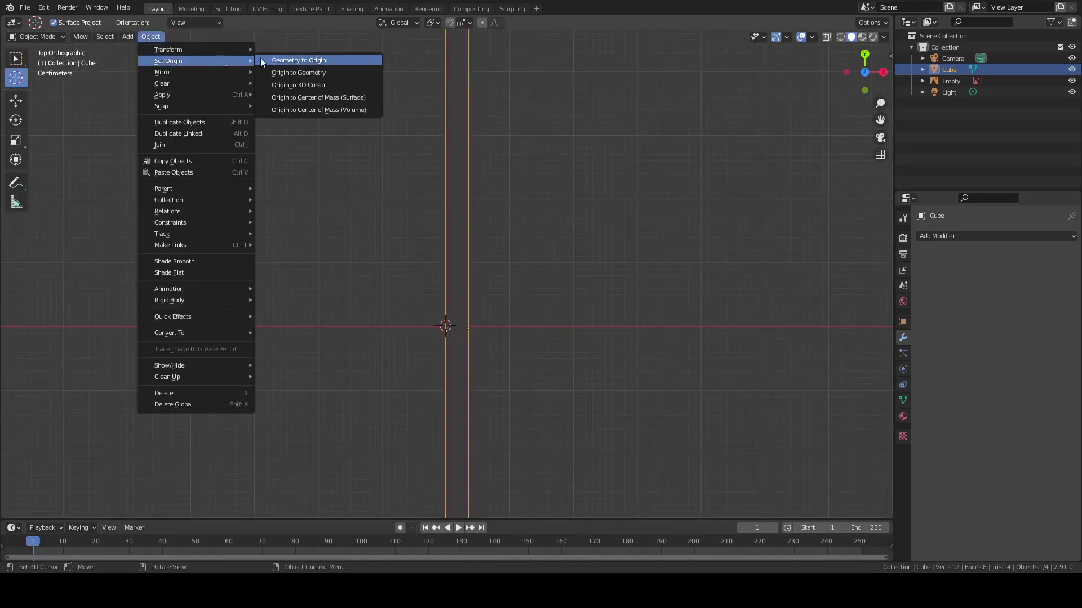
click(299, 85)
scroll(564, 357, down, 2)
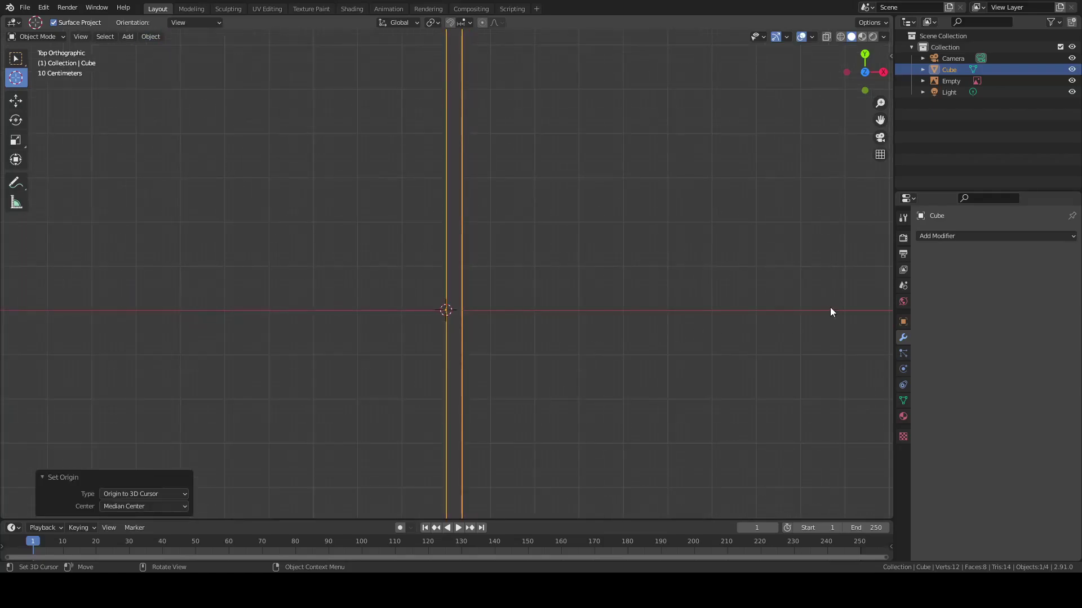
Add a Mirror modifier to the blade on the X axis with a merge distance of 0.002 m and apply it
click(963, 235)
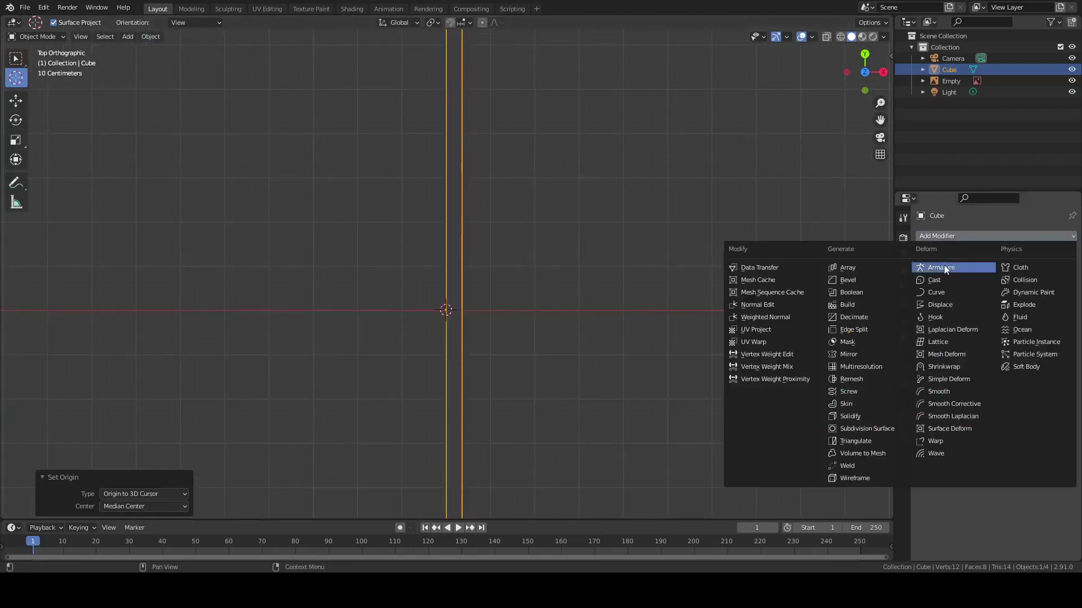
click(857, 357)
scroll(486, 309, up, 10)
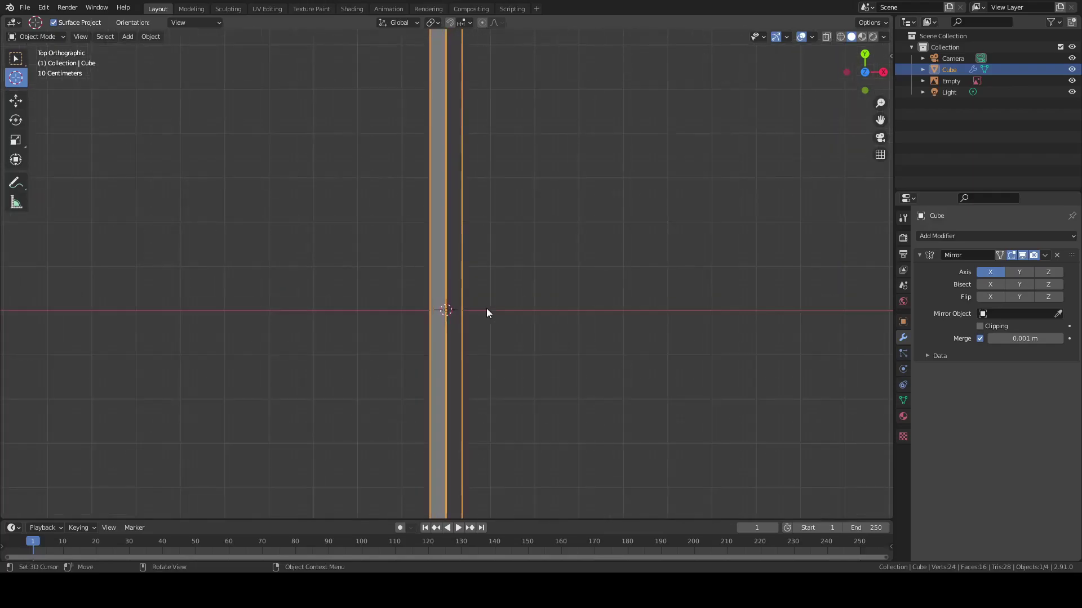
click(1060, 339)
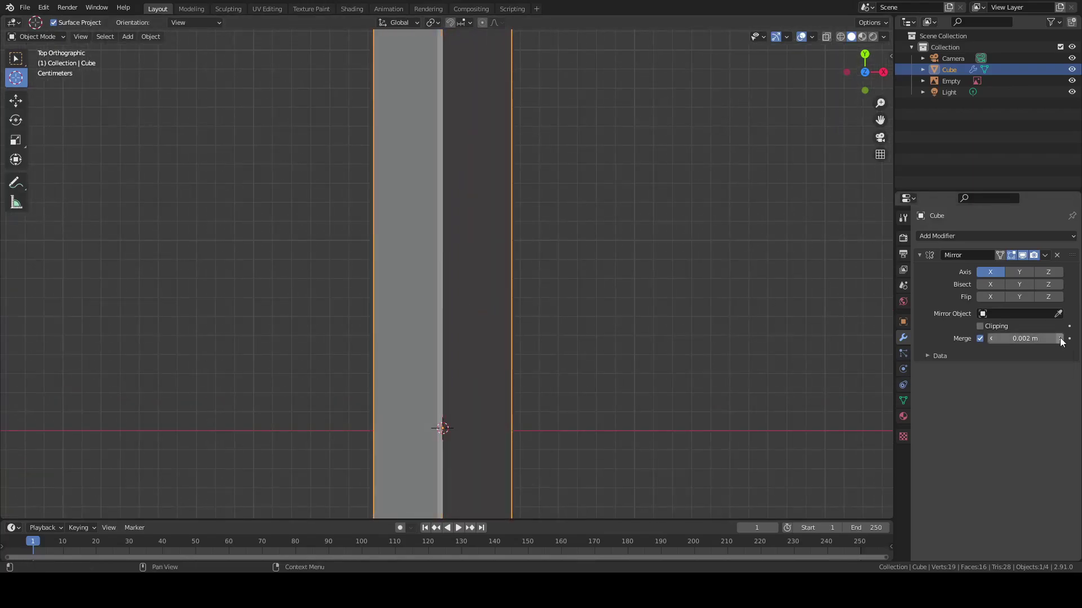
scroll(725, 312, down, 6)
middle_drag(742, 299, 458, 379)
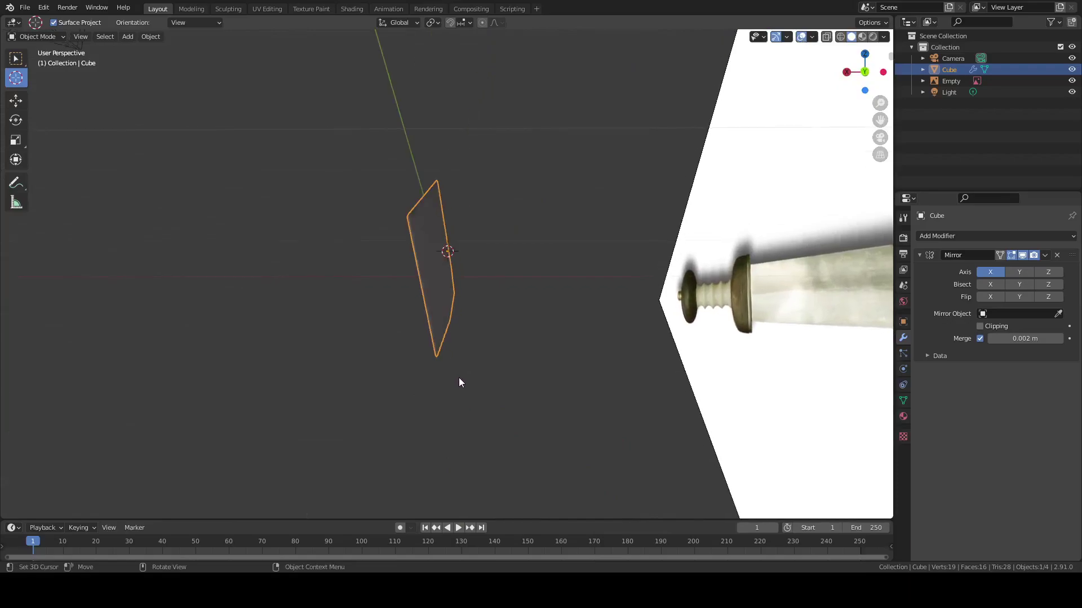
click(1045, 256)
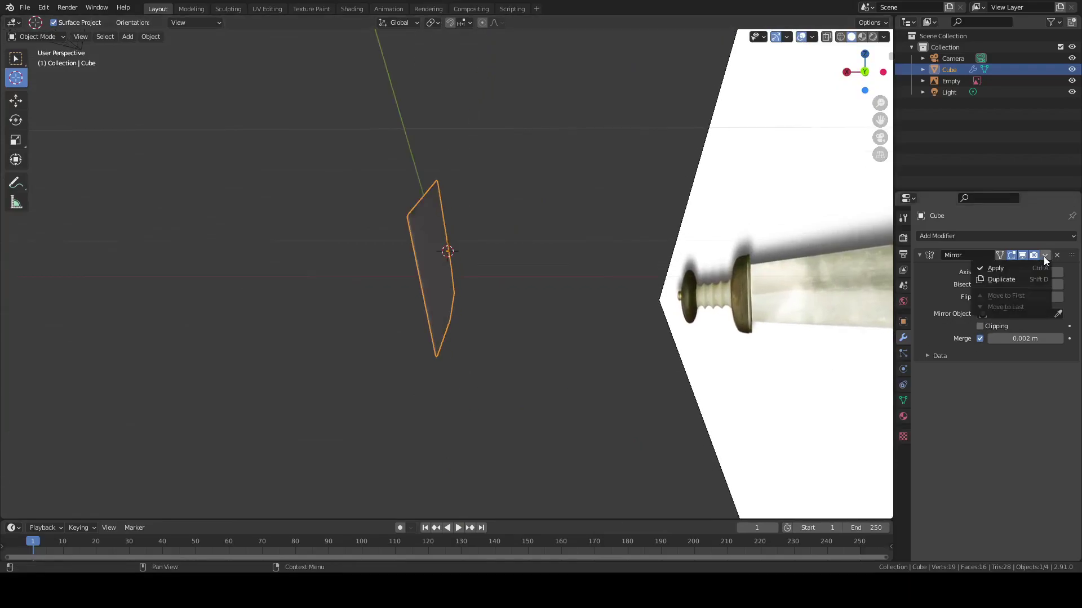
click(1013, 272)
Examine how the full blade matches the reference sword in side view, then inspect the guard and handle up close
scroll(661, 350, down, 2)
middle_drag(660, 350, 404, 323)
scroll(507, 320, up, 3)
scroll(405, 326, down, 2)
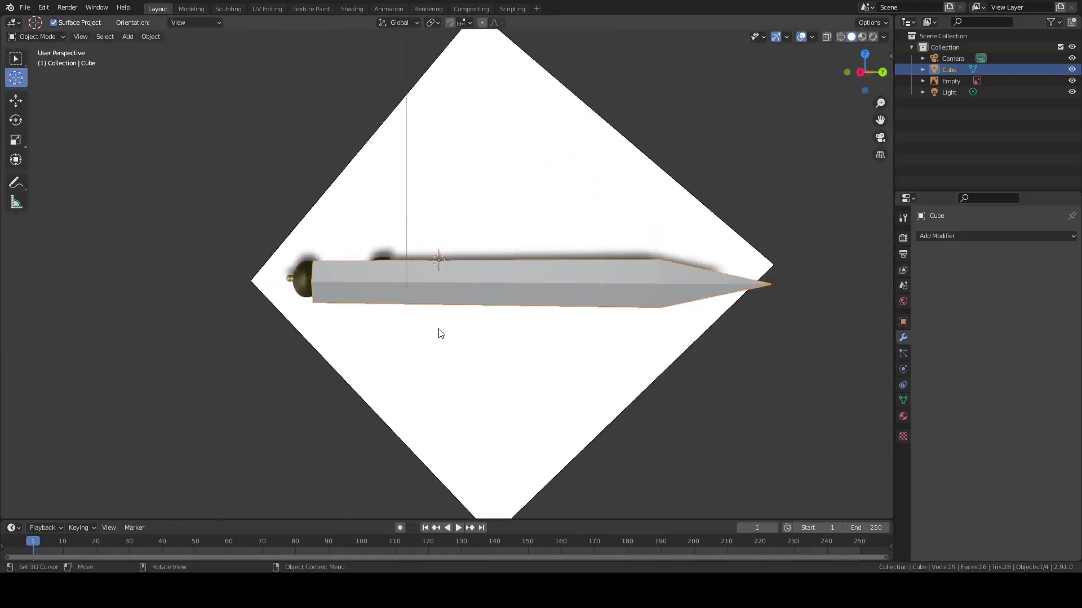
key(KP_3)
key(KP_1)
key(KP_3)
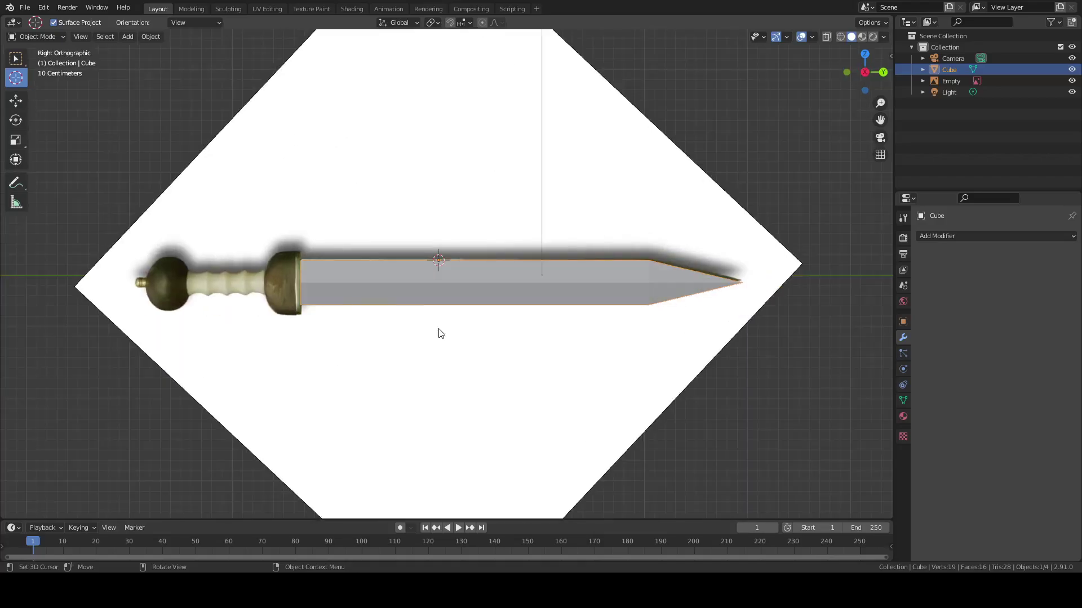
scroll(349, 270, up, 5)
ctrl+scroll(341, 272, up, 3)
scroll(351, 264, up, 3)
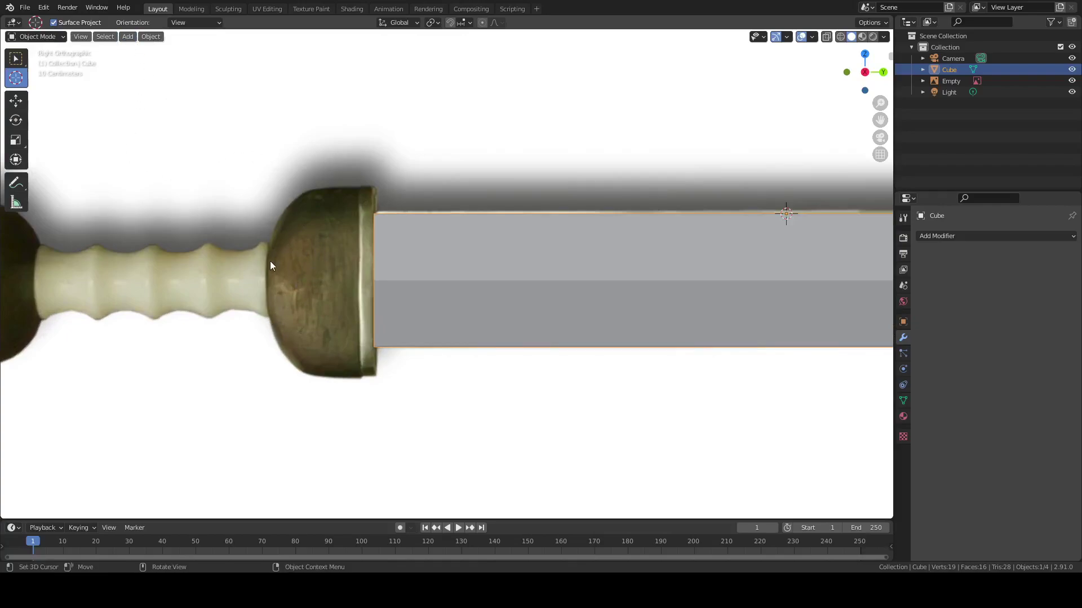
scroll(273, 262, down, 2)
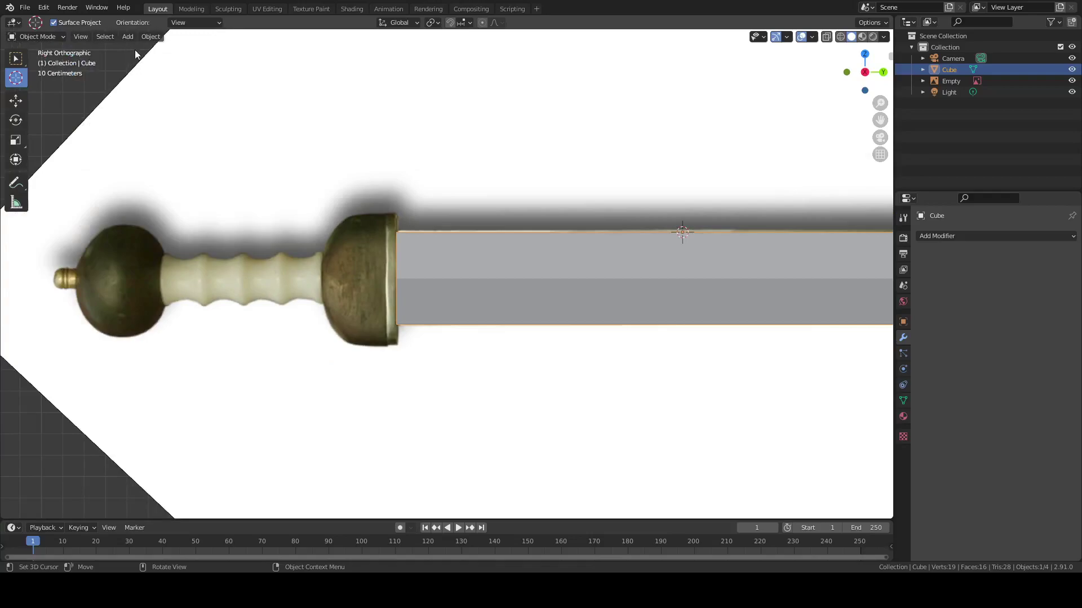
scroll(323, 276, up, 2)
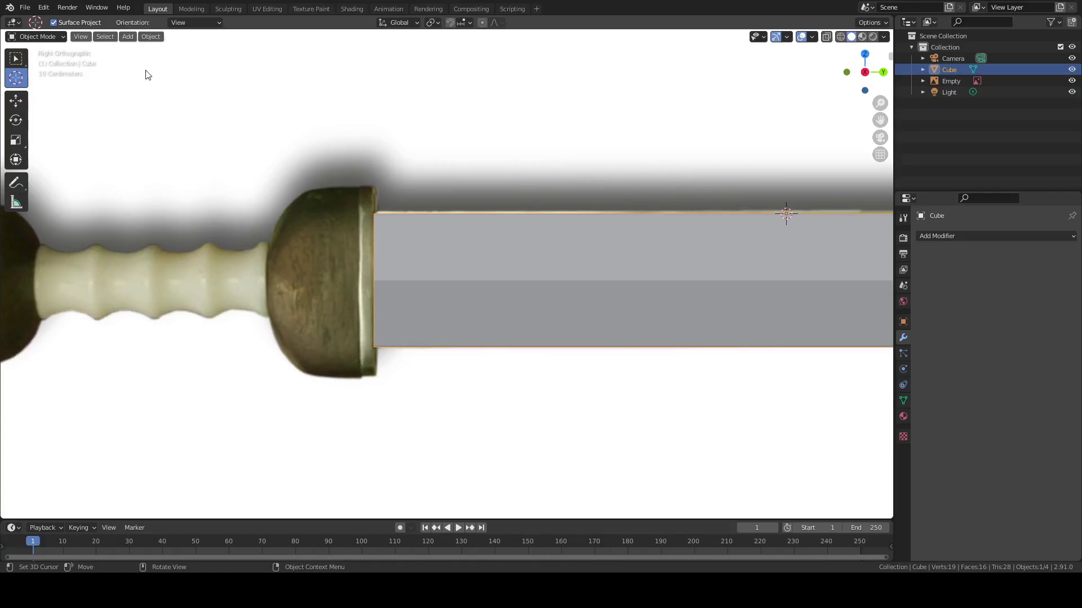
Add a UV sphere with 32 segments and 16 rings and rotate it 90° around the X axis
click(128, 37)
mouse_move(147, 50)
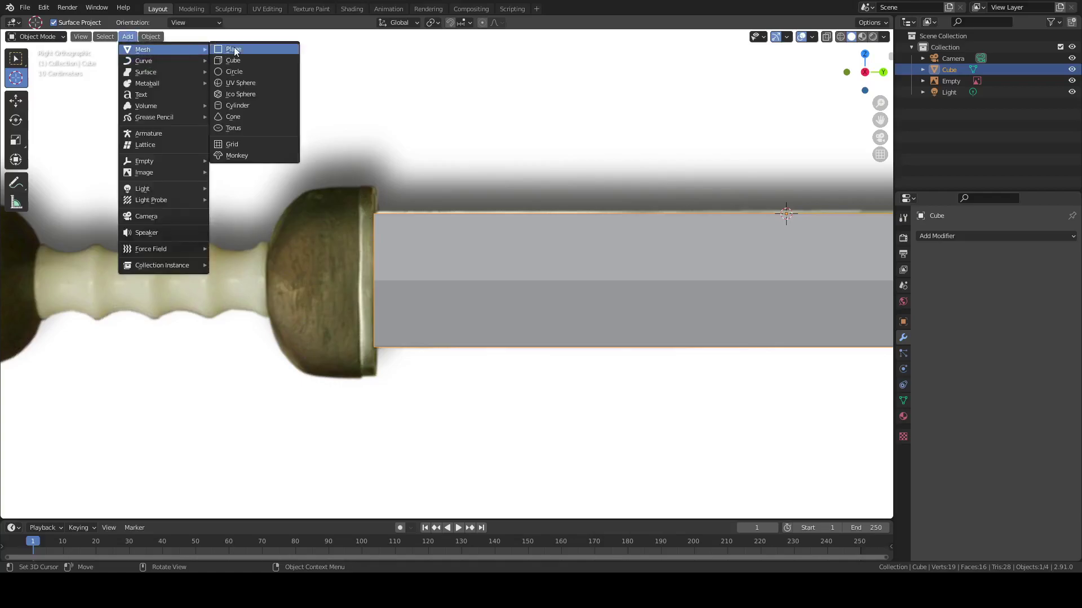
click(242, 83)
scroll(290, 199, down, 7)
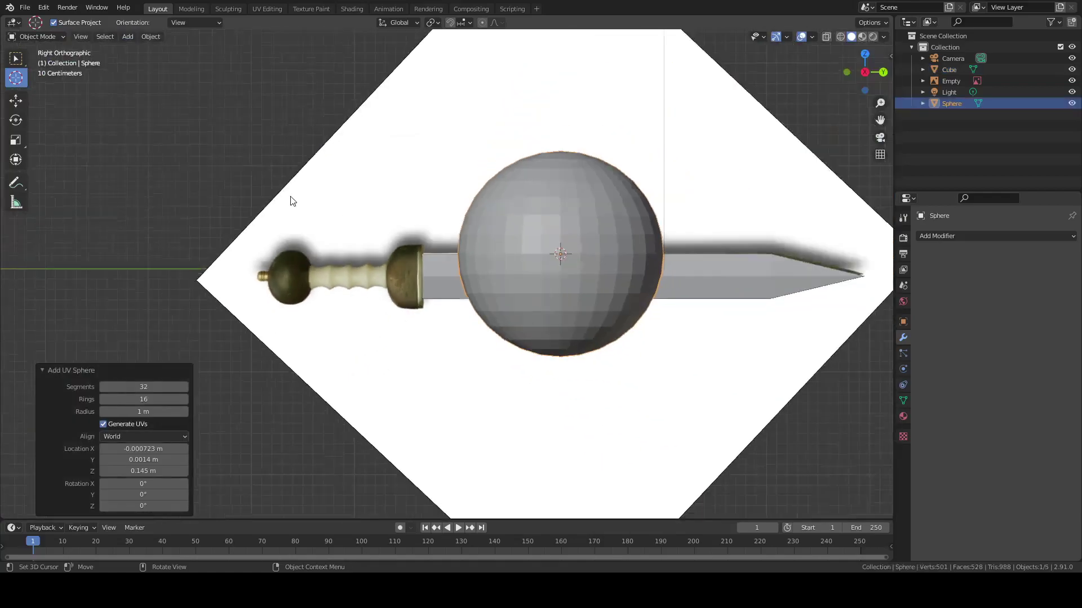
key(r)
text(x)
text(90)
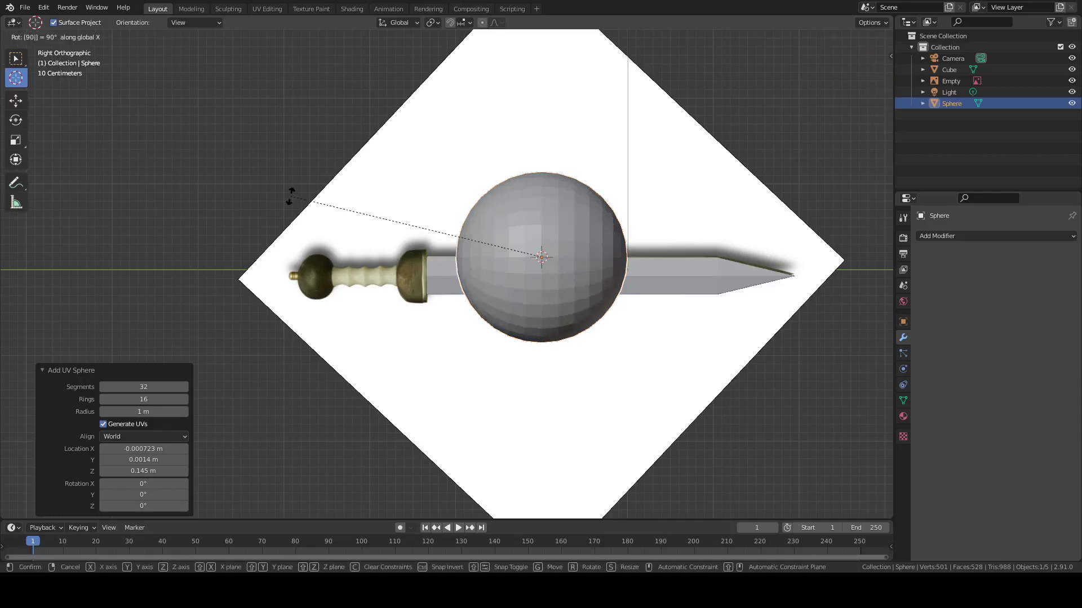
key(Return)
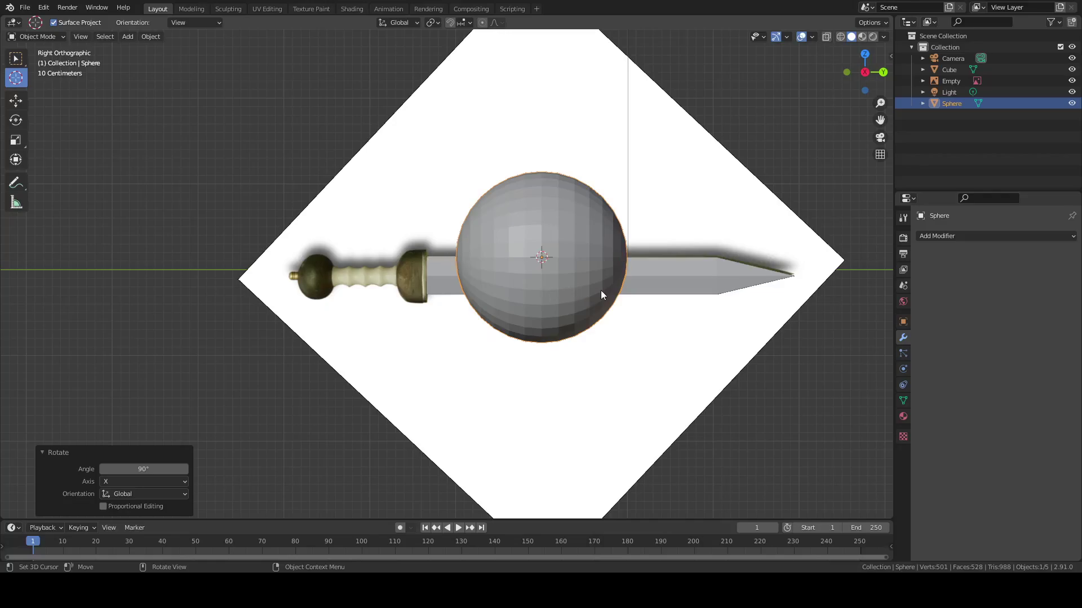
Move the sphere onto the reference image's guard and scale it uniformly by about 0.206
key(g)
click(477, 308)
key(s)
click(456, 302)
scroll(417, 286, up, 6)
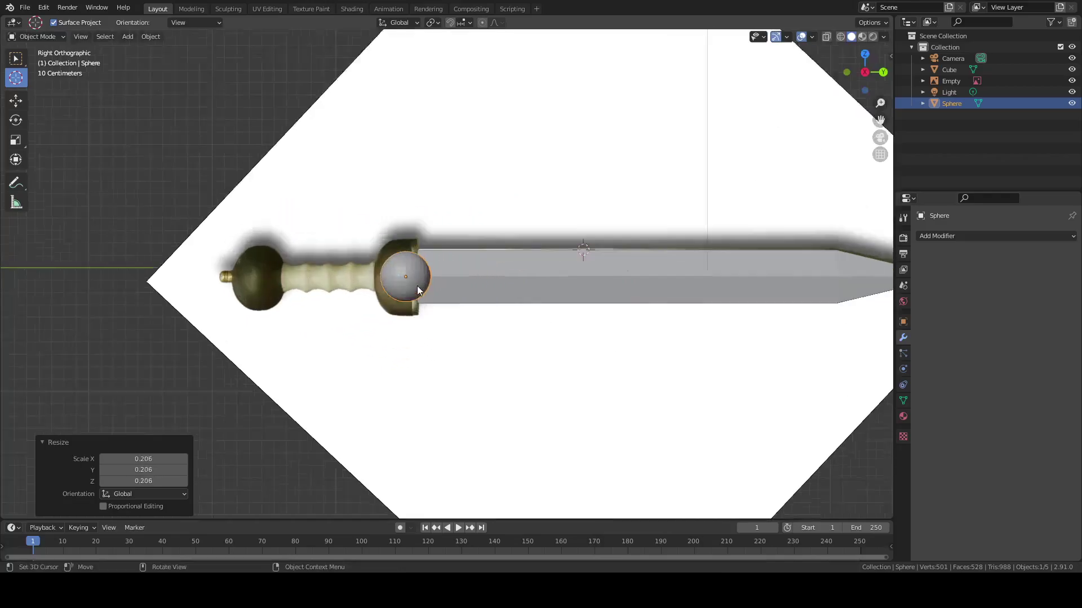
In wireframe shading, delete the faces of the sphere's half that points toward the blade
scroll(385, 284, up, 3)
key(z)
click(461, 285)
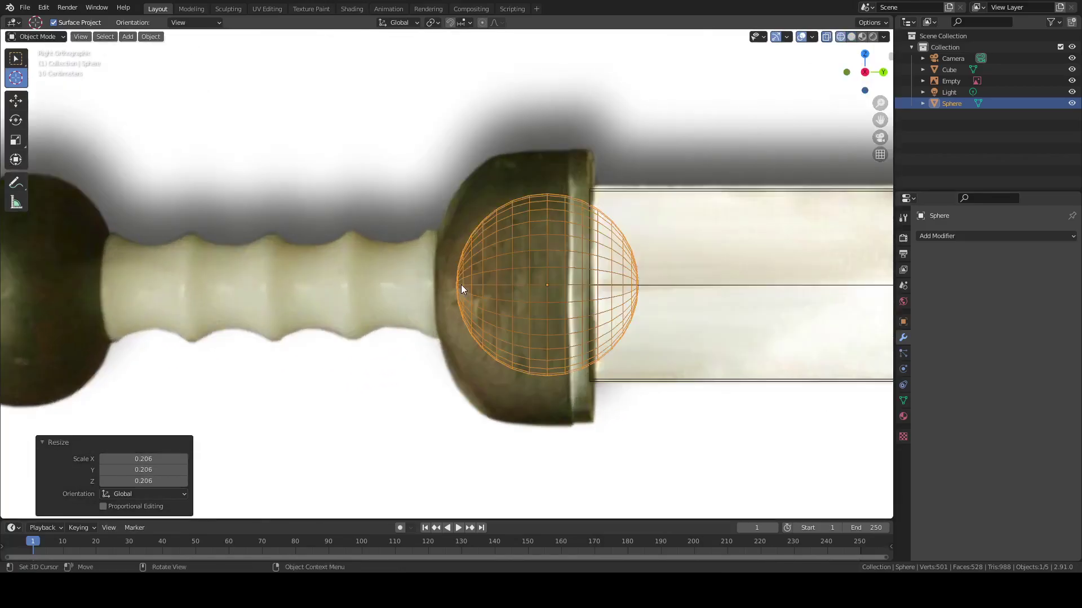
scroll(492, 293, down, 1)
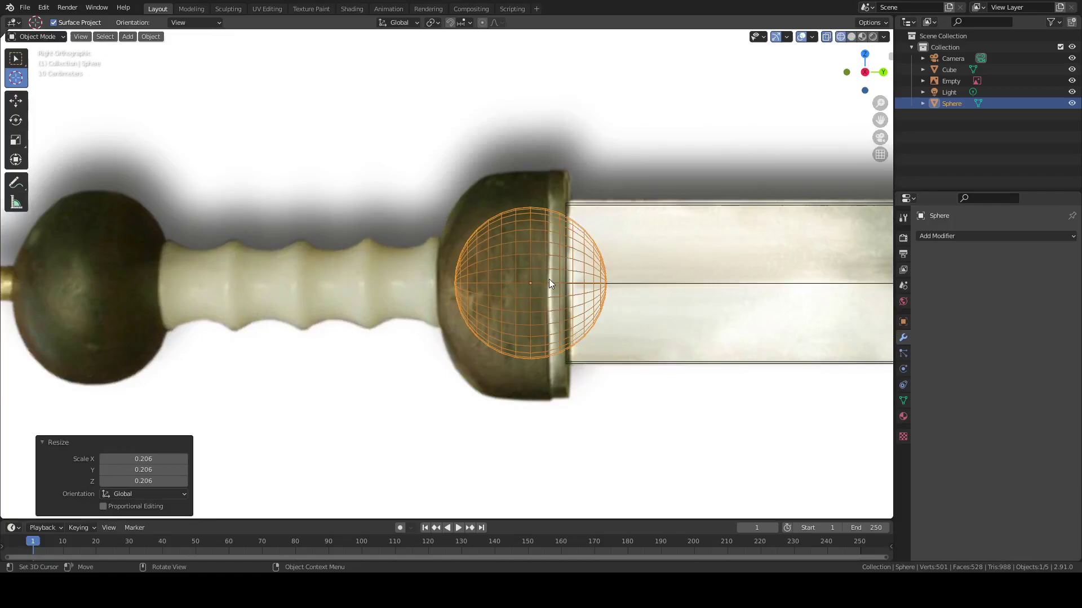
key(Tab)
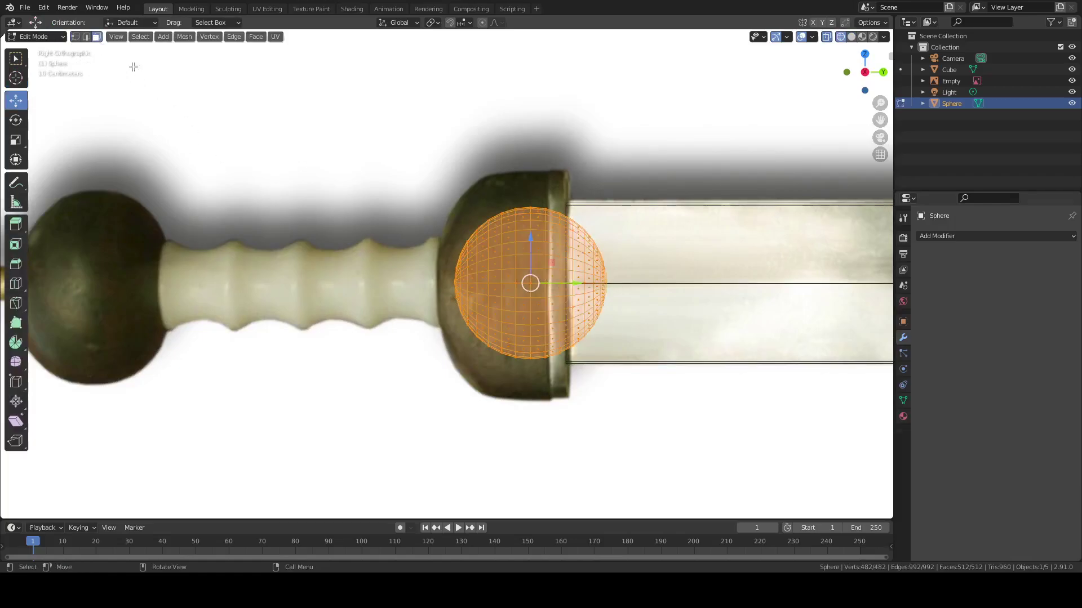
drag(671, 441, 536, 163)
key(x)
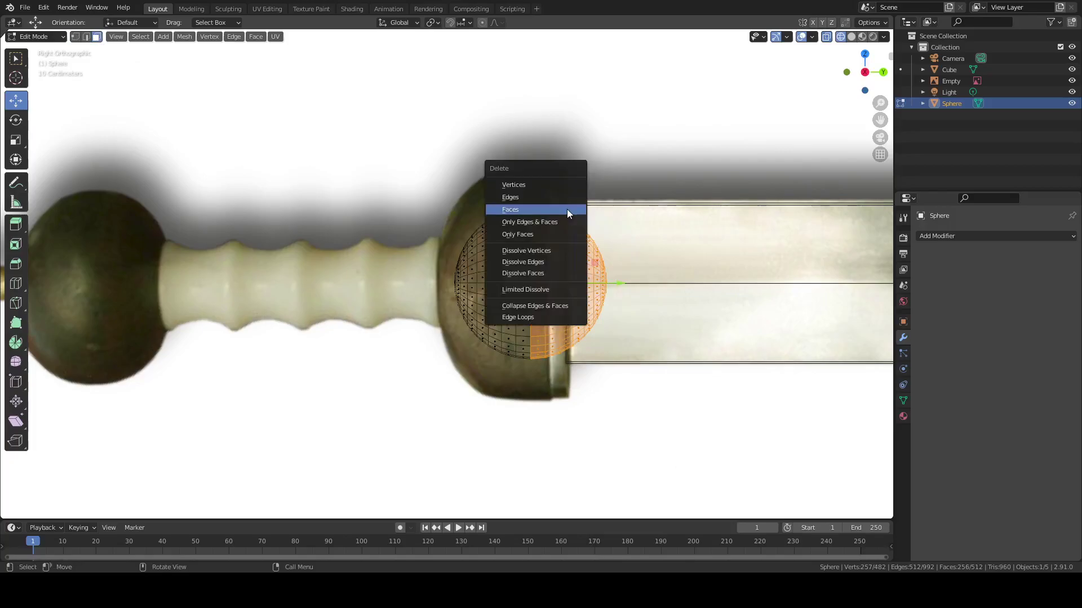
click(567, 214)
scroll(547, 241, up, 1)
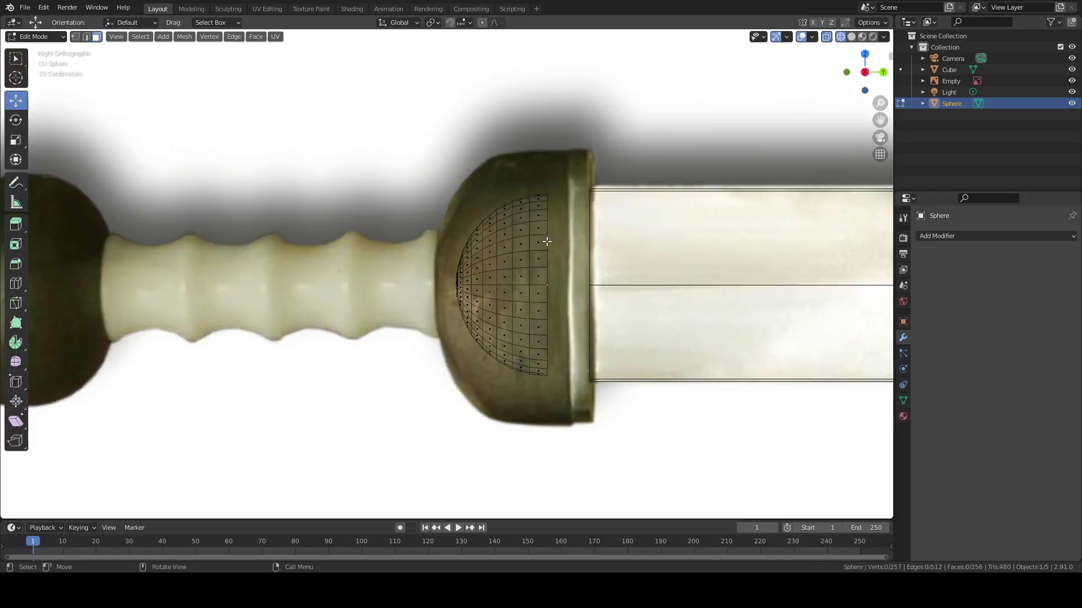
key(Tab)
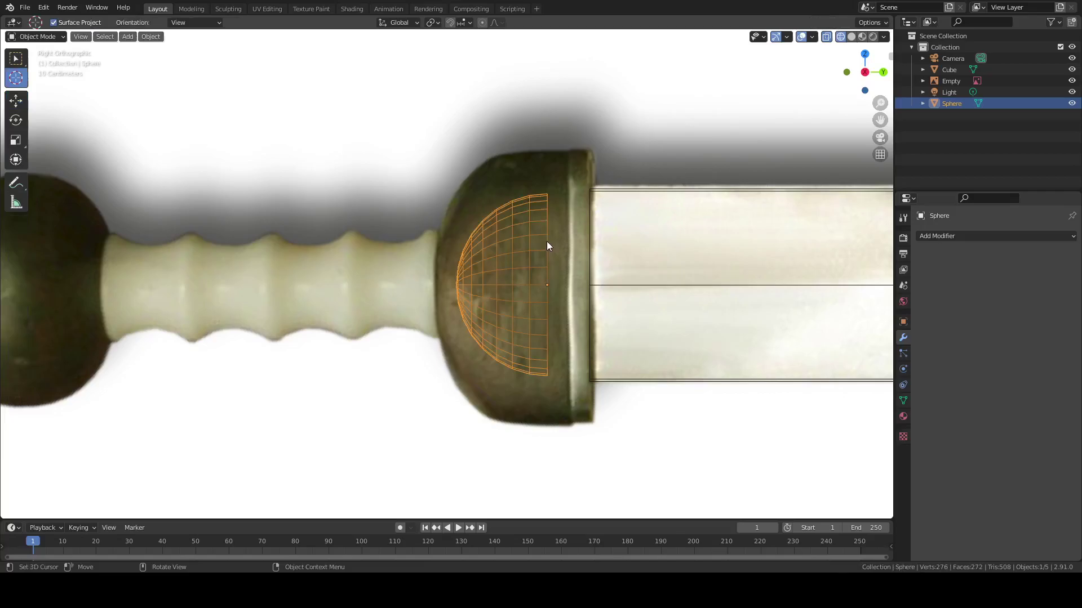
Move the half sphere about 0.065 m toward the handle and flatten it along Y by a factor of about 0.617
key(g)
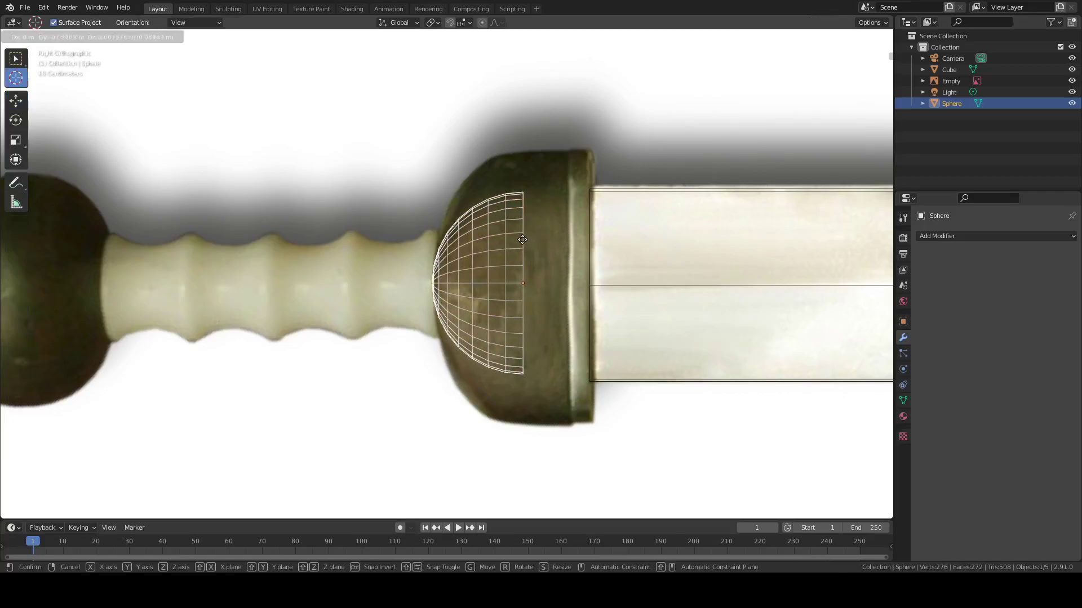
click(519, 240)
key(s)
key(x)
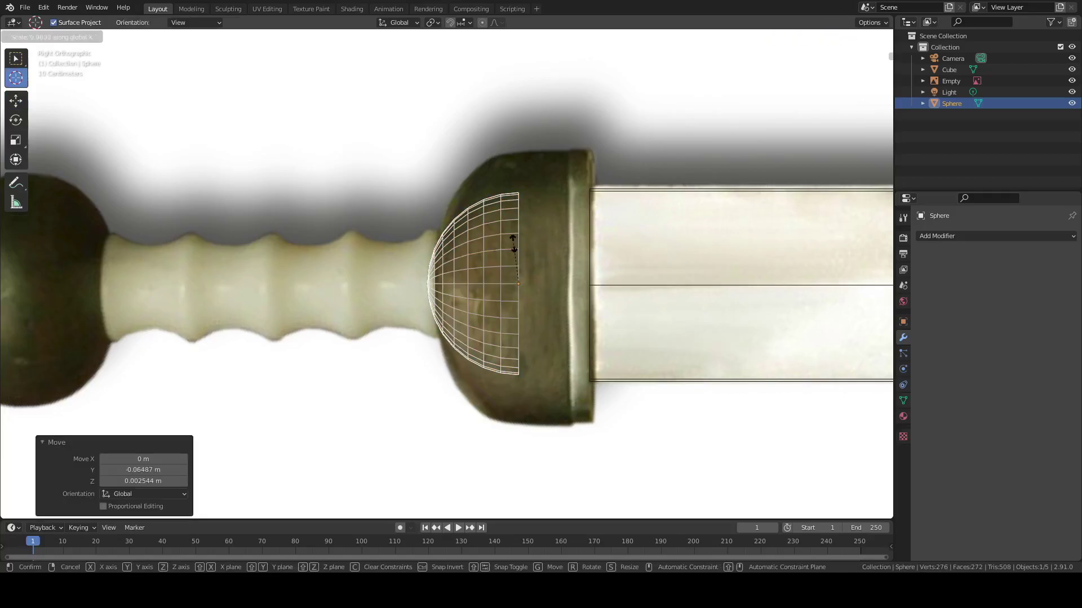
key(y)
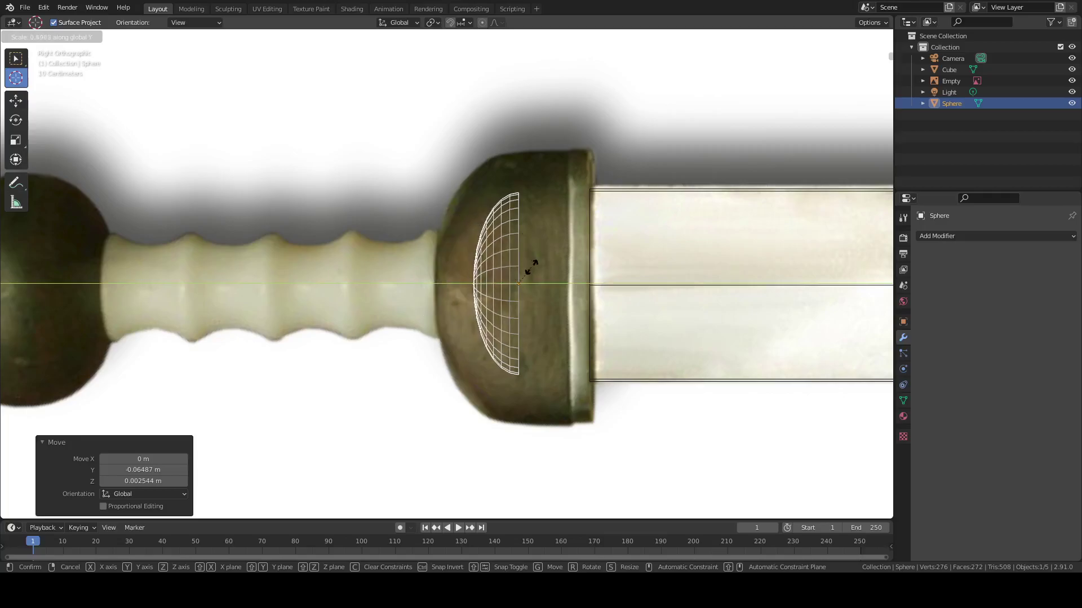
click(510, 259)
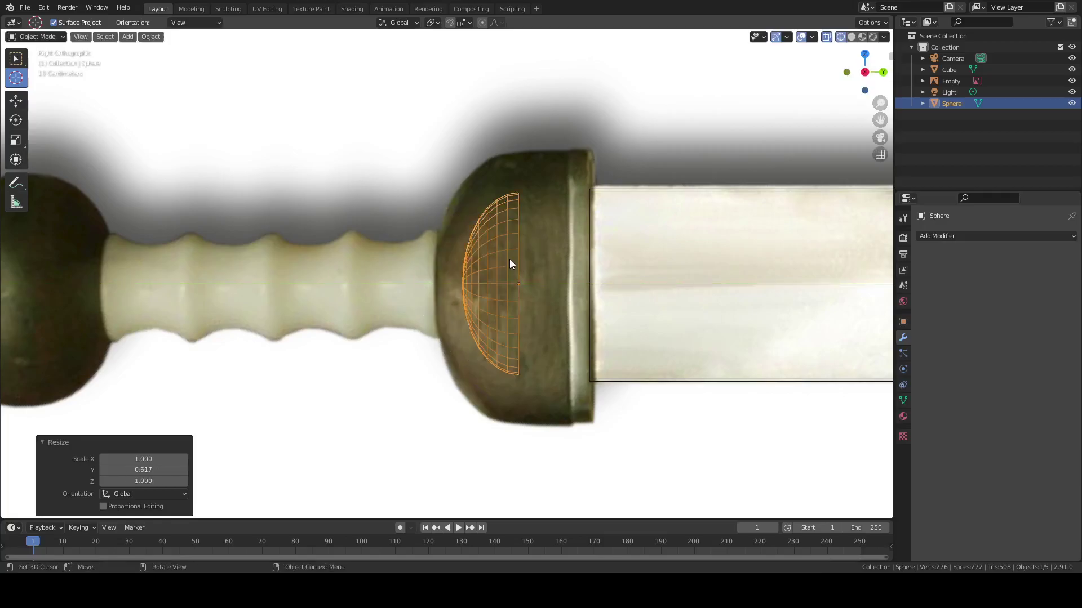
Scale the half sphere up by about 1.476 and shift it slightly to fit the rounded end of the reference guard
key(s)
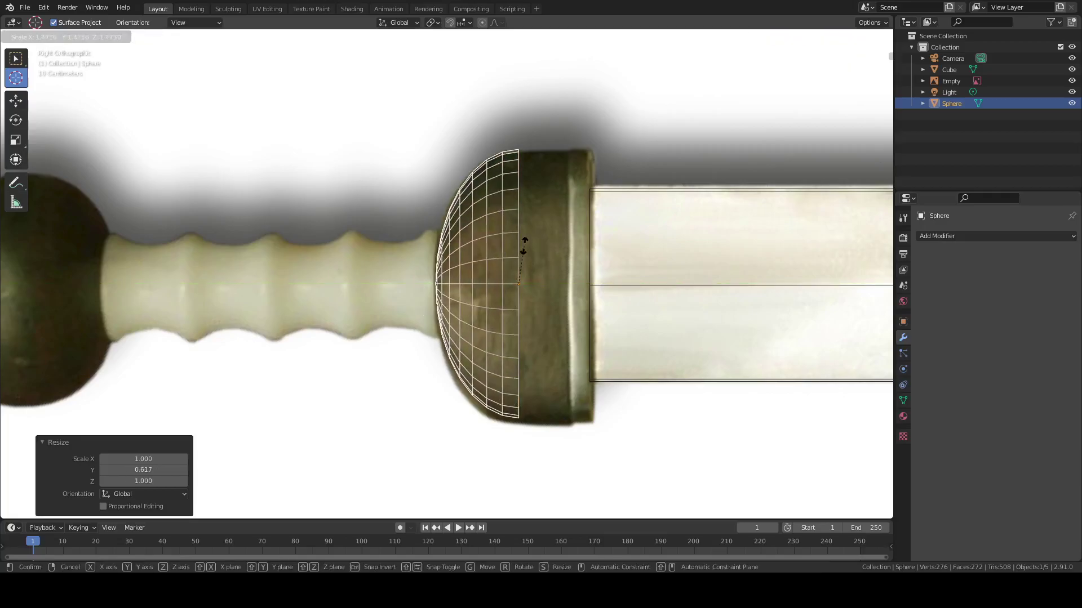
click(524, 246)
key(g)
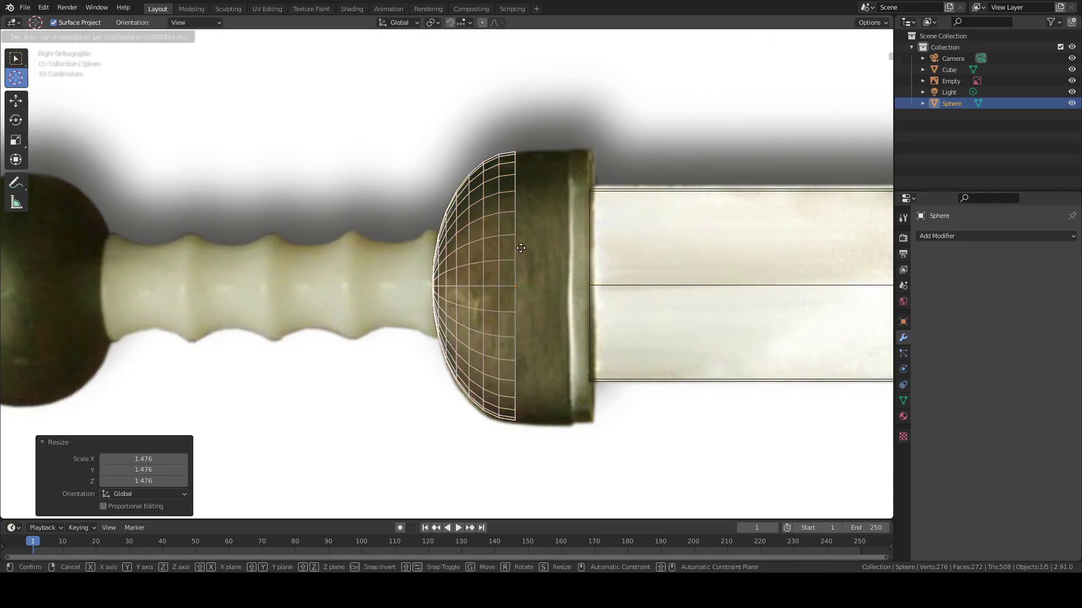
click(519, 250)
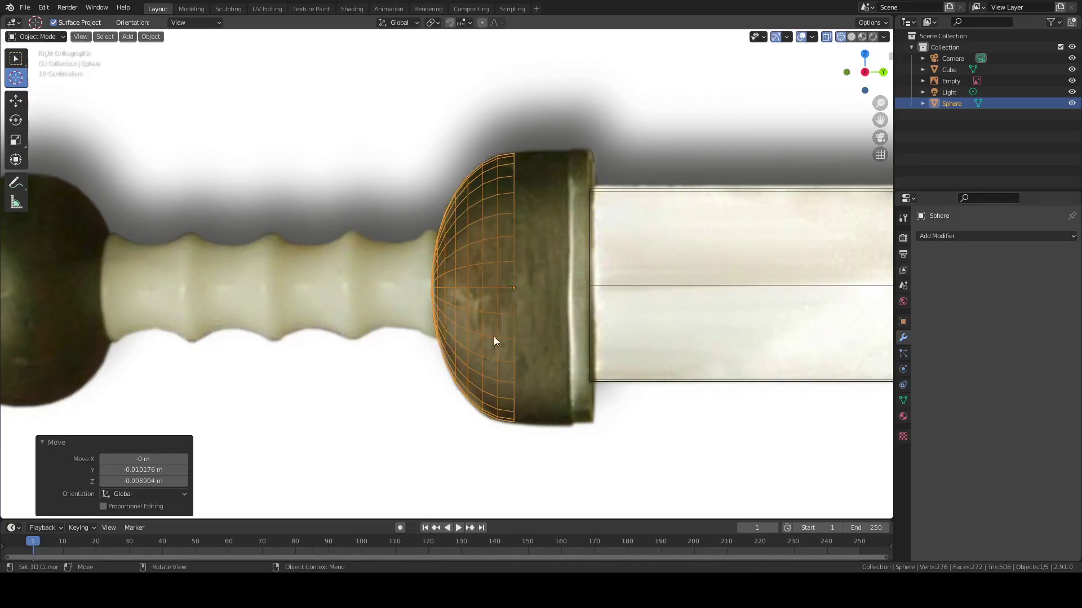
Extrude the half sphere's open edge loop about 0.172 m along Y to the blade-side end of the reference guard
scroll(493, 339, down, 1)
key(Tab)
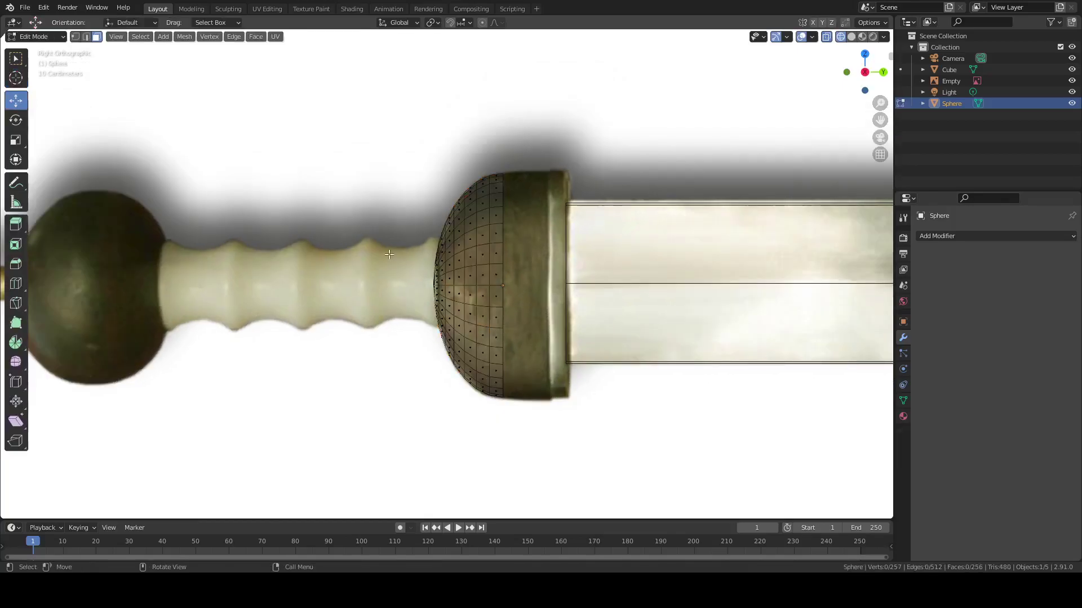
click(86, 37)
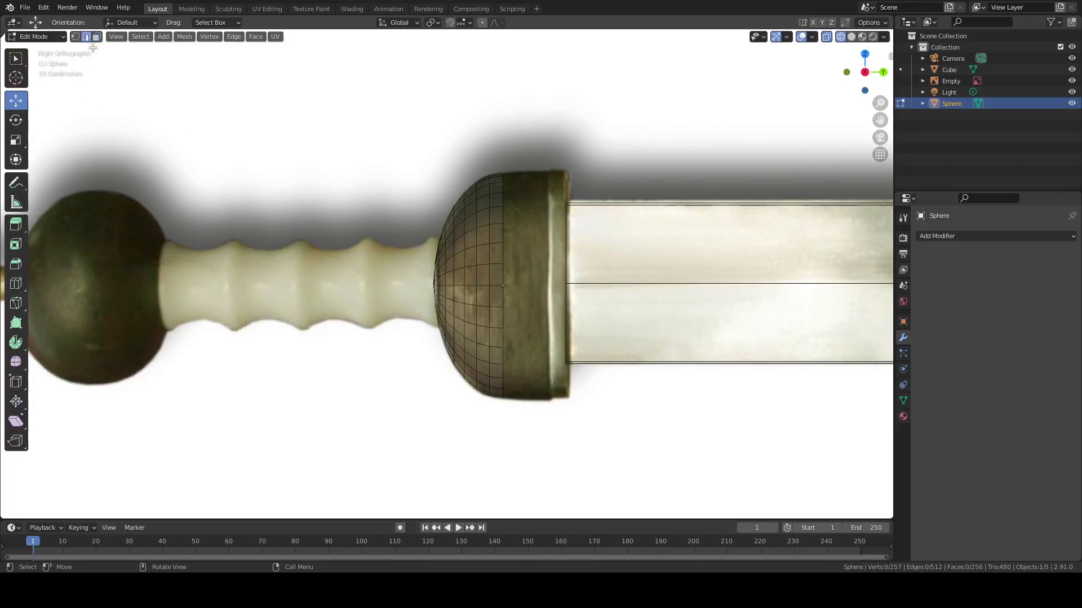
alt+click(502, 269)
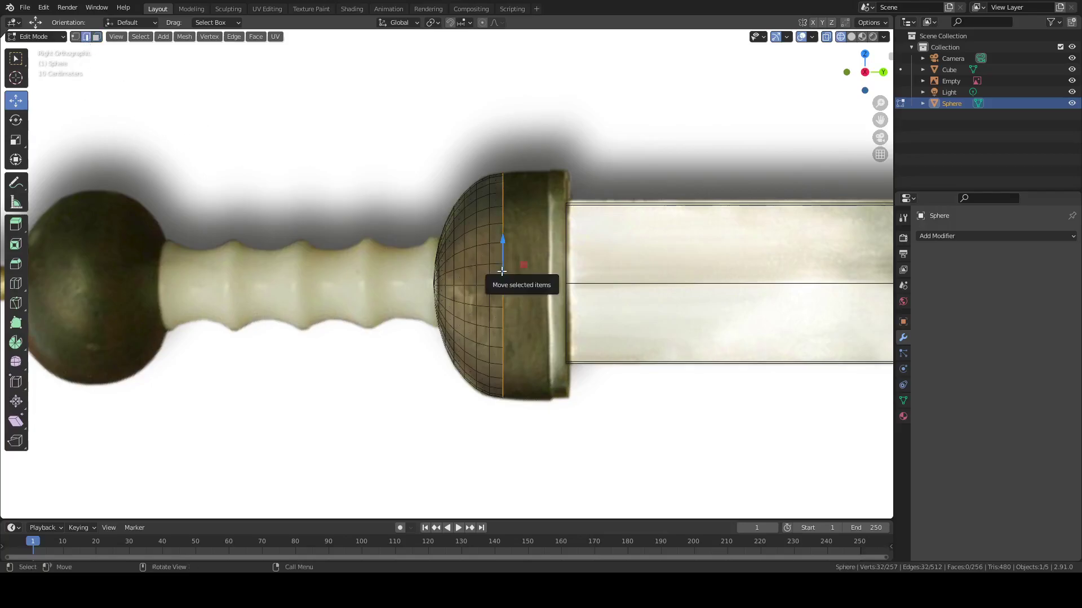
key(e)
key(y)
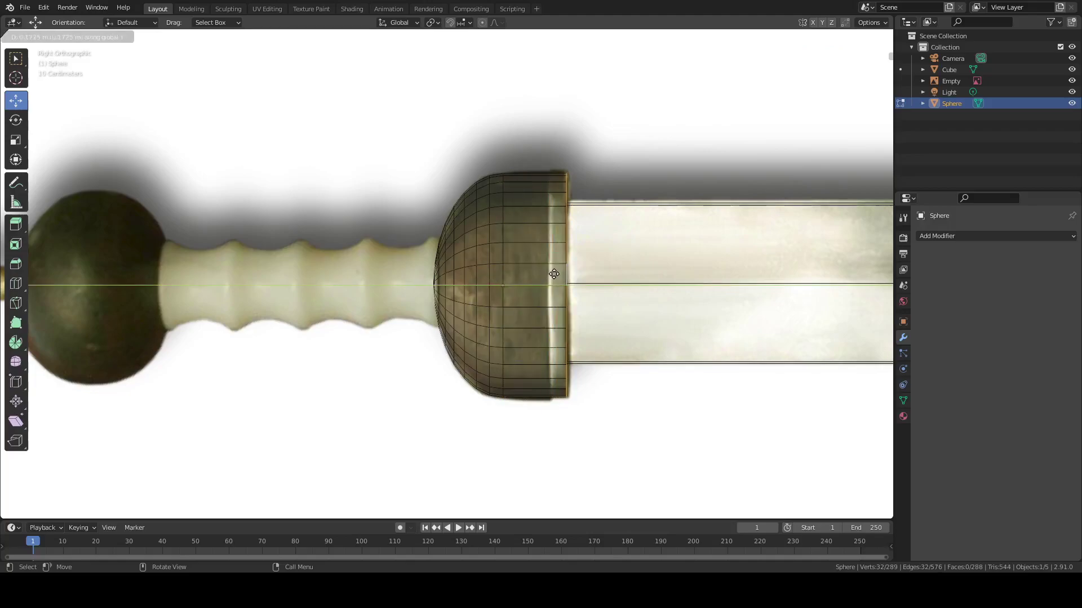
click(554, 275)
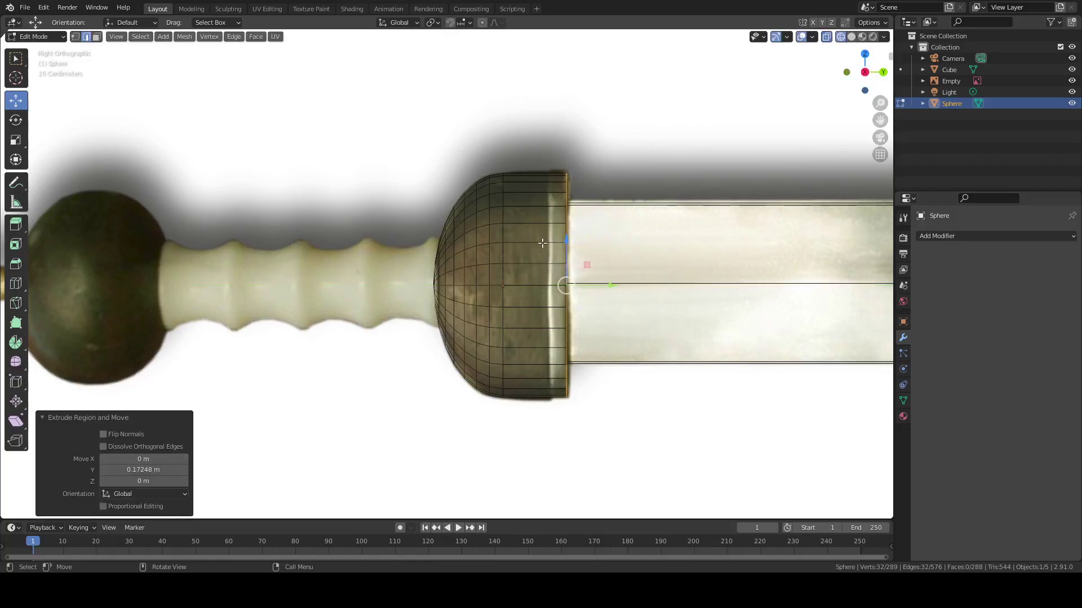
Add one loop cut around the guard's straight section, slid to the inner edge of the reference rim
key(ctrl+r)
click(537, 329)
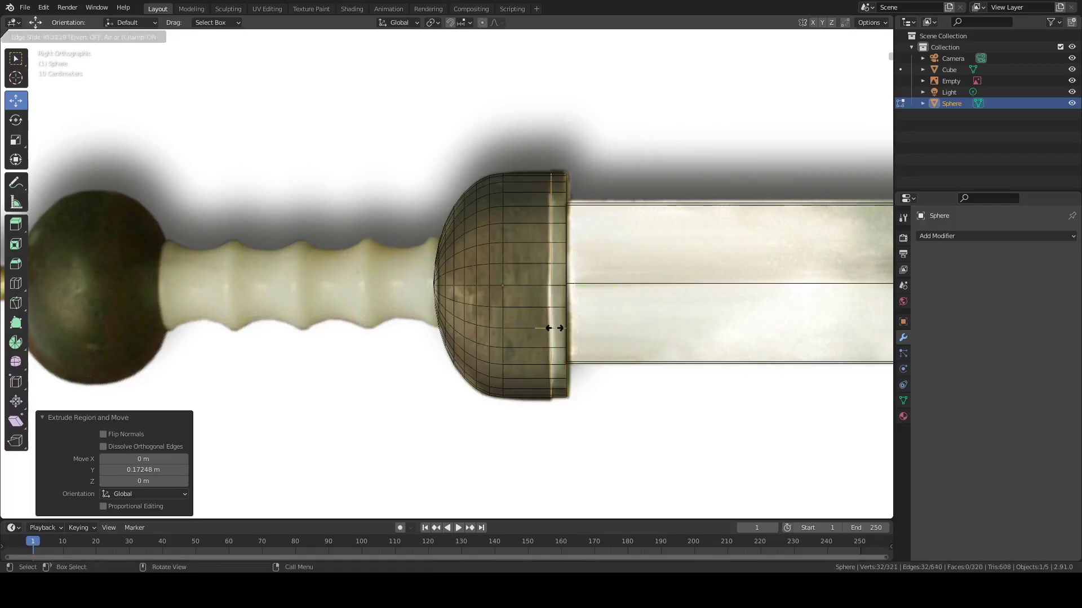
click(552, 328)
Bevel the loop at the guard's rim with a width of about 0.011 m and one segment
scroll(552, 329, up, 2)
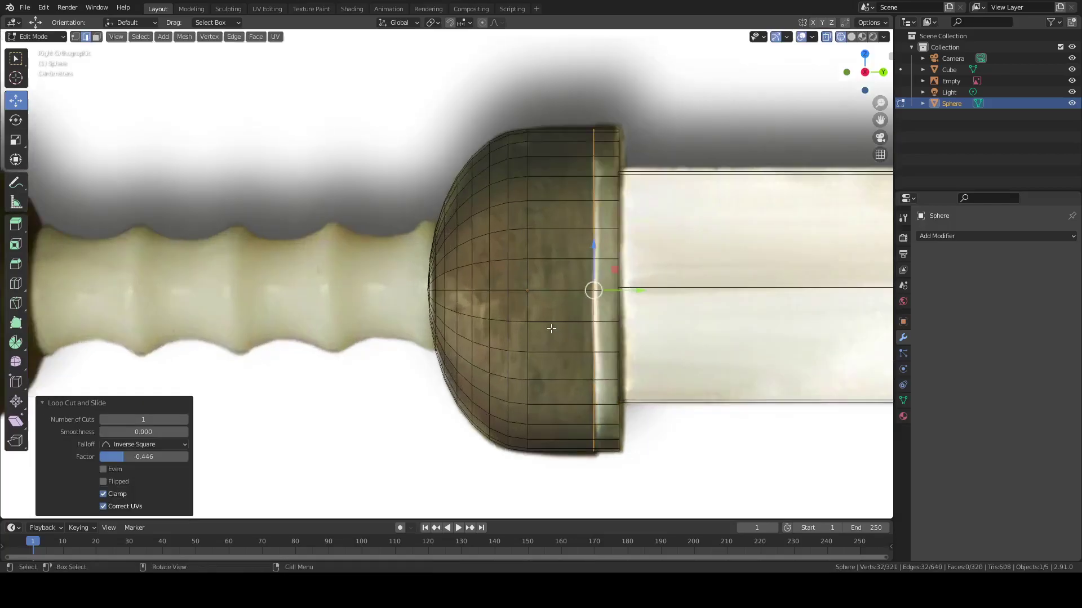
shift+middle_drag(587, 325, 463, 325)
scroll(487, 314, up, 3)
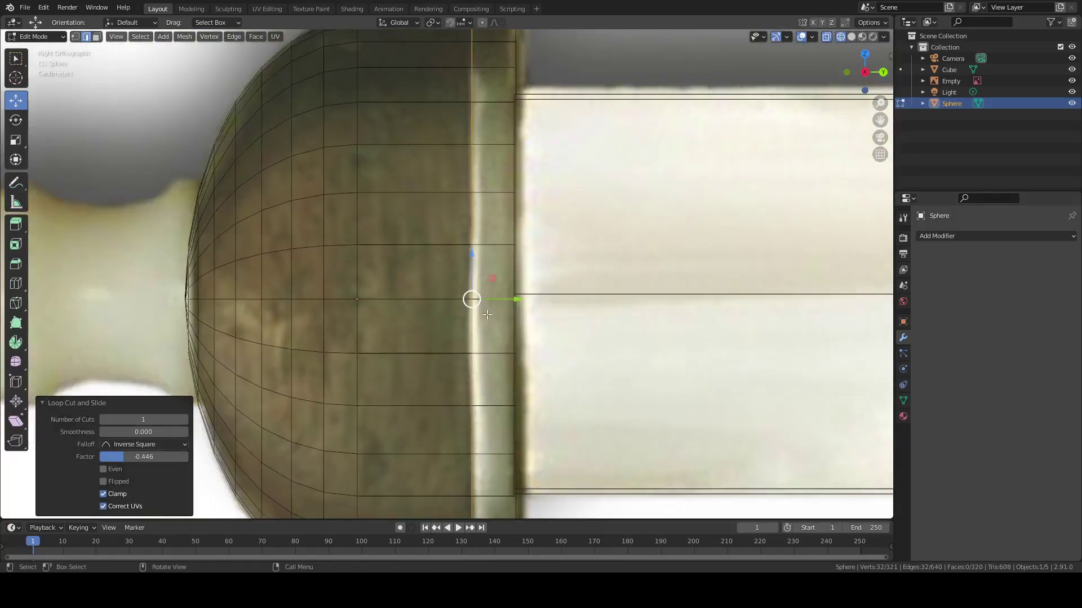
key(ctrl+b)
scroll(493, 321, down, 1)
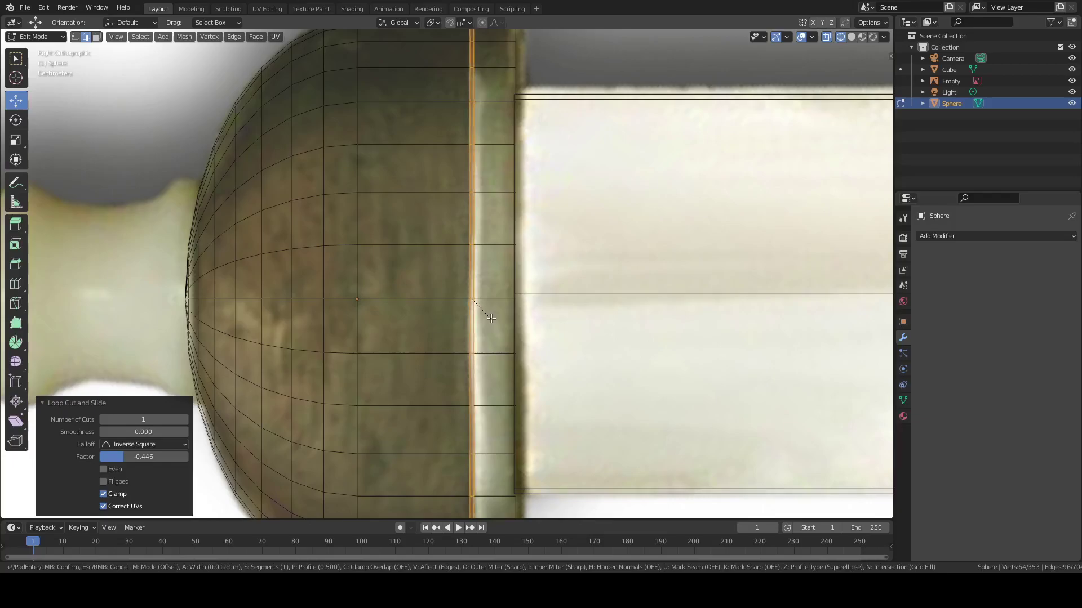
click(491, 318)
scroll(492, 318, down, 6)
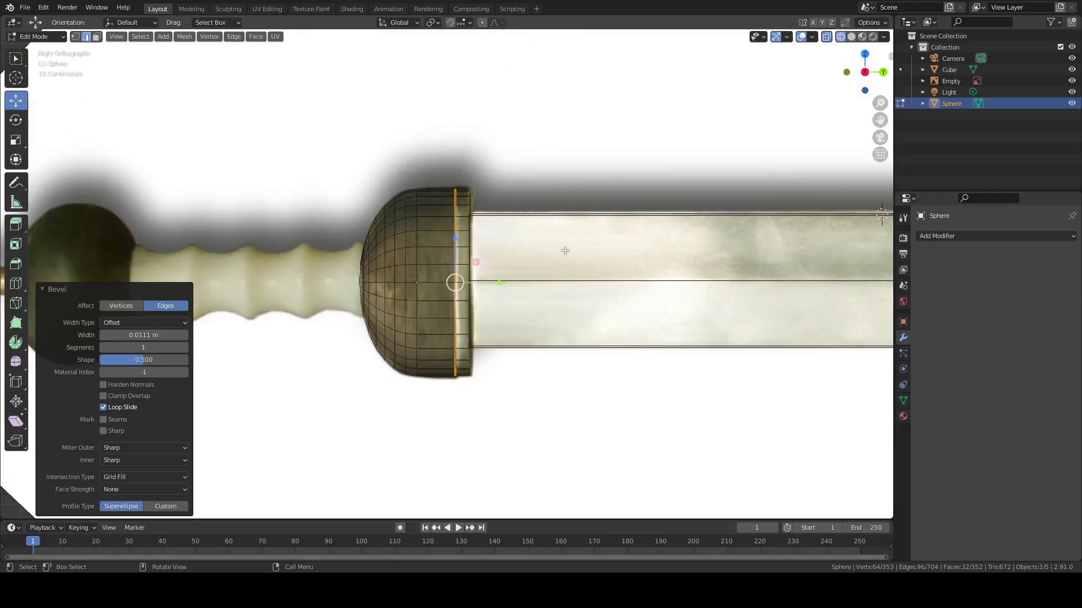
Switch to solid shading and scale the whole guard along X by a factor of about 0.603
key(Tab)
middle_drag(563, 250, 434, 262)
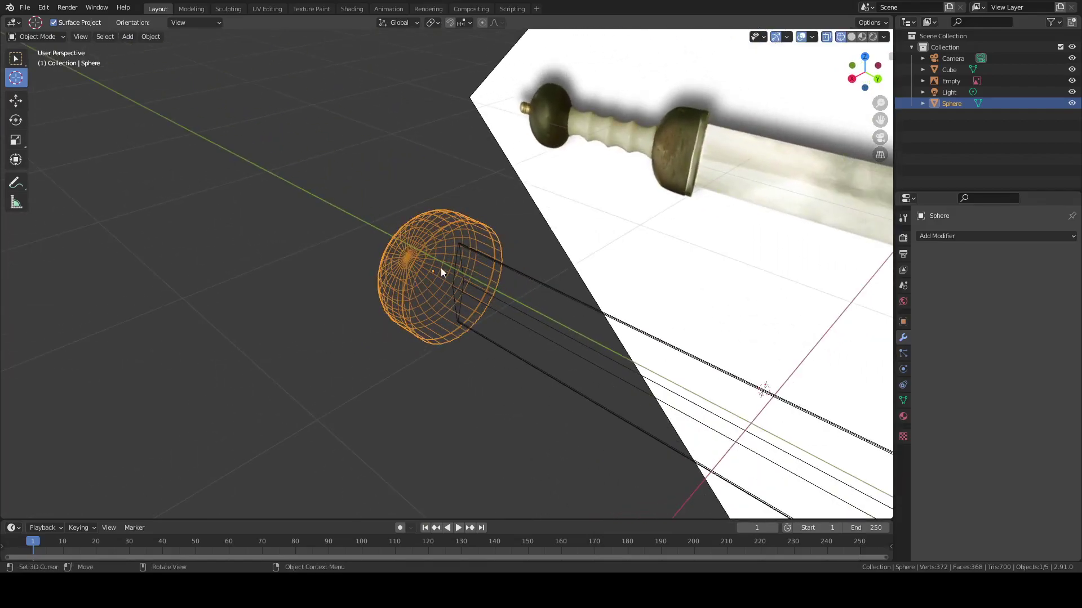
key(Tab)
key(z)
click(485, 272)
mouse_move(498, 284)
middle_down()
mouse_move(438, 288)
mouse_move(337, 338)
mouse_move(451, 332)
mouse_move(417, 304)
middle_up()
key(Tab)
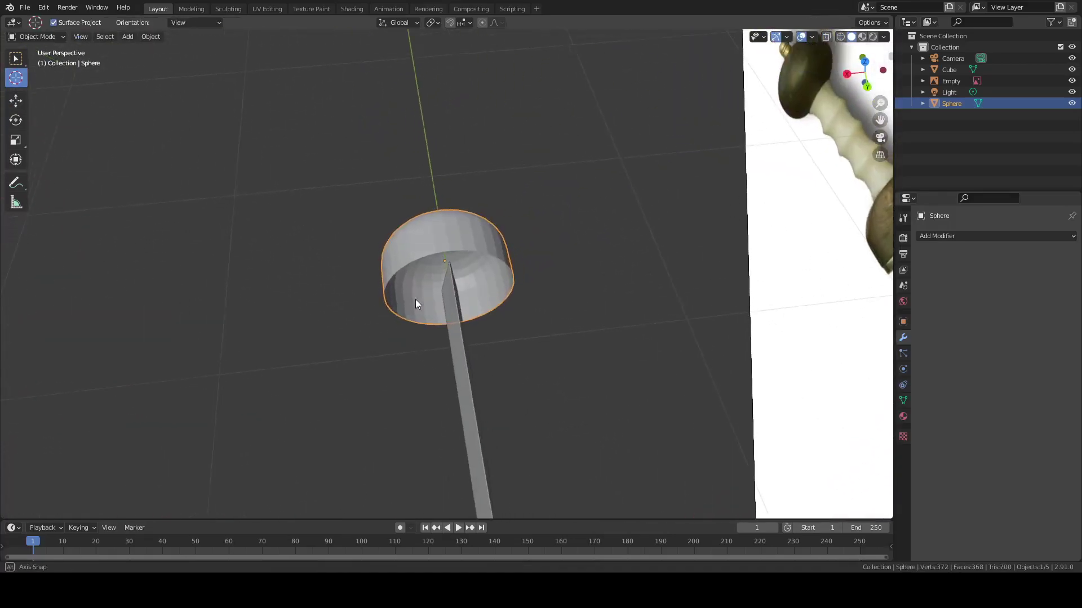
key(s)
key(x)
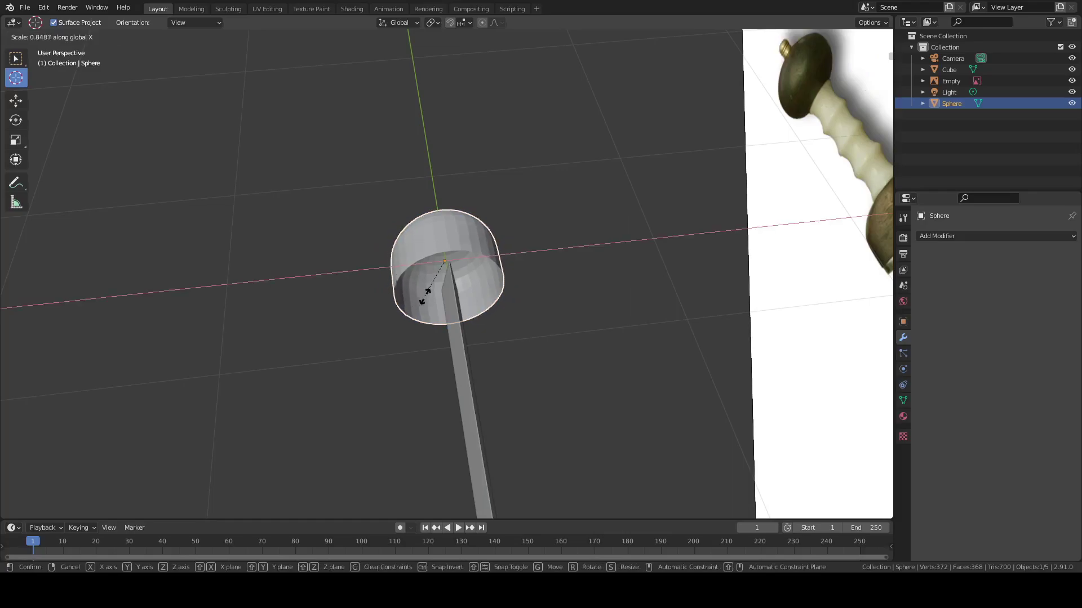
click(451, 288)
Select the guard's open edge loop on the blade side and fill it with a single face
middle_drag(447, 292, 416, 286)
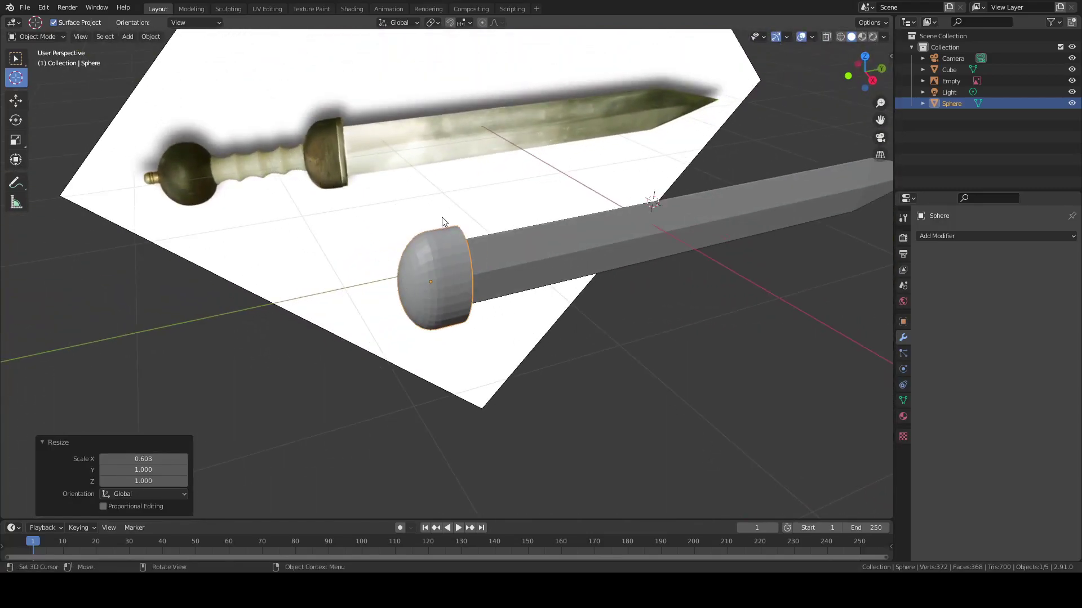
middle_drag(392, 284, 298, 234)
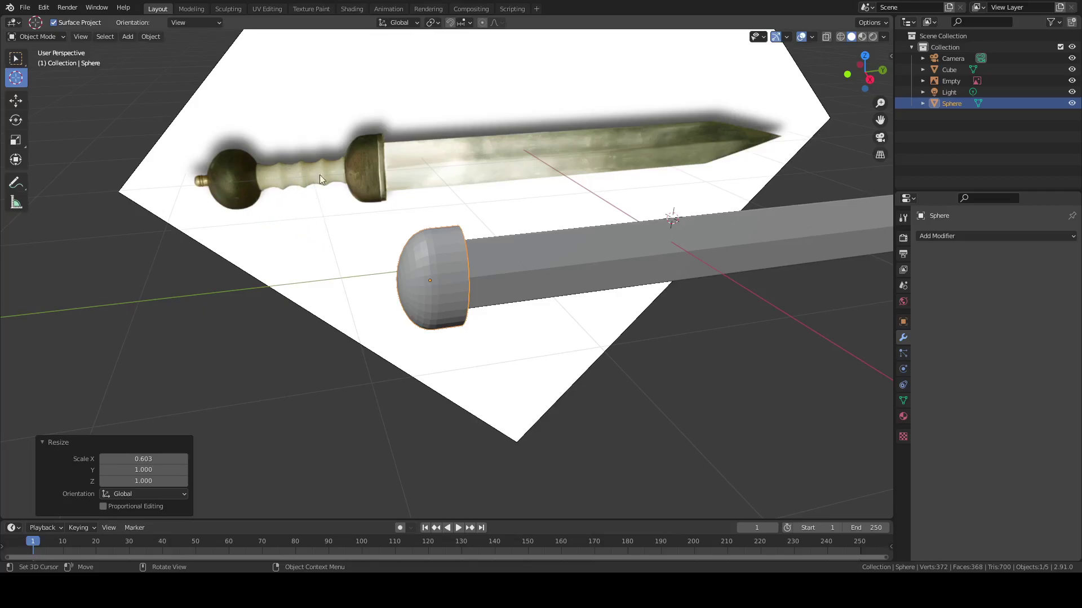
middle_drag(305, 201, 314, 242)
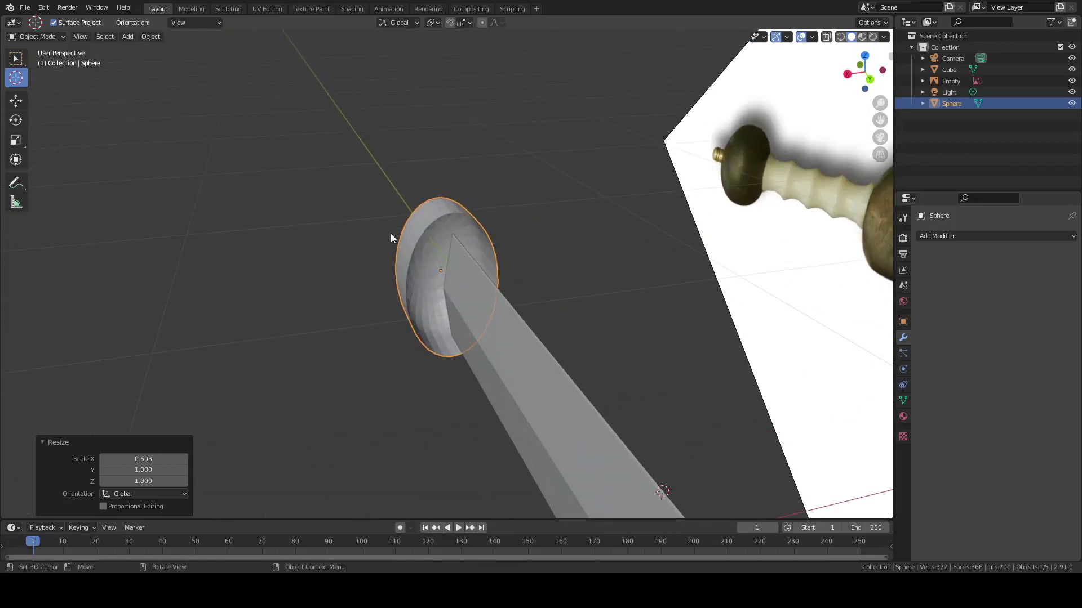
key(Tab)
middle_drag(426, 243, 445, 233)
click(426, 233)
alt+click(424, 239)
alt+click(419, 258)
alt+click(417, 259)
middle_drag(417, 258, 456, 262)
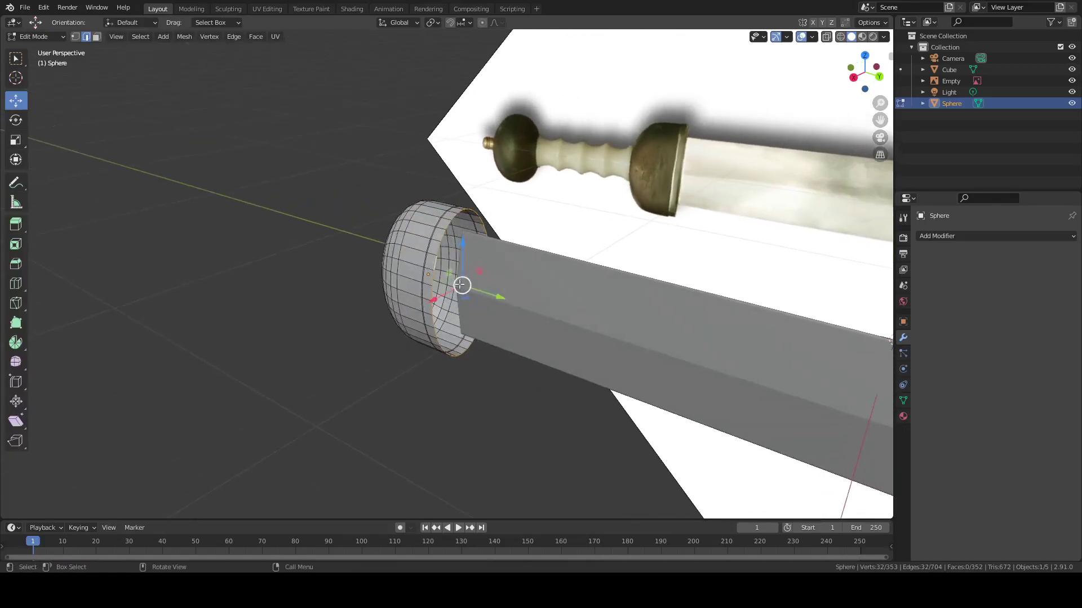
scroll(464, 246, up, 1)
key(f)
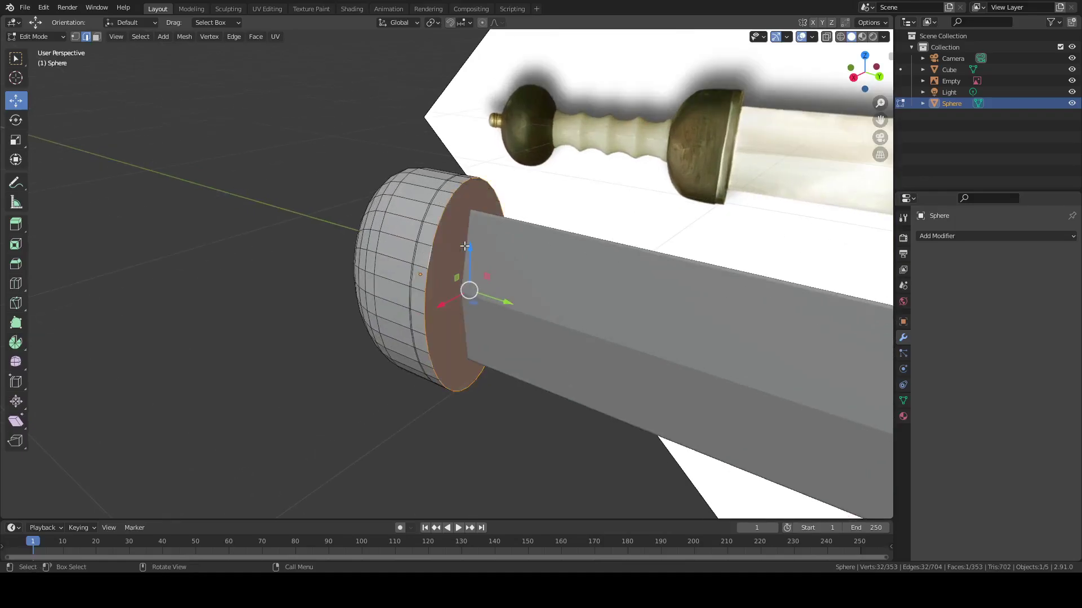
middle_drag(357, 246, 297, 265)
middle_drag(390, 260, 360, 258)
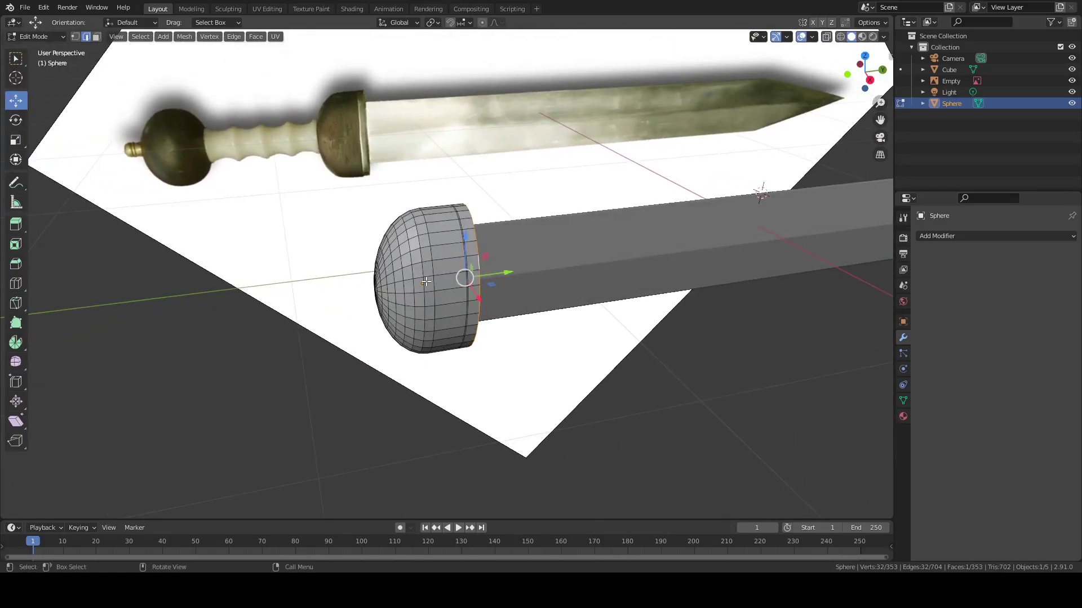
key(Tab)
In the right orthographic view, add a cylinder with 32 vertices, 1 m radius and 2 m depth for the grip
middle_drag(426, 281, 424, 275)
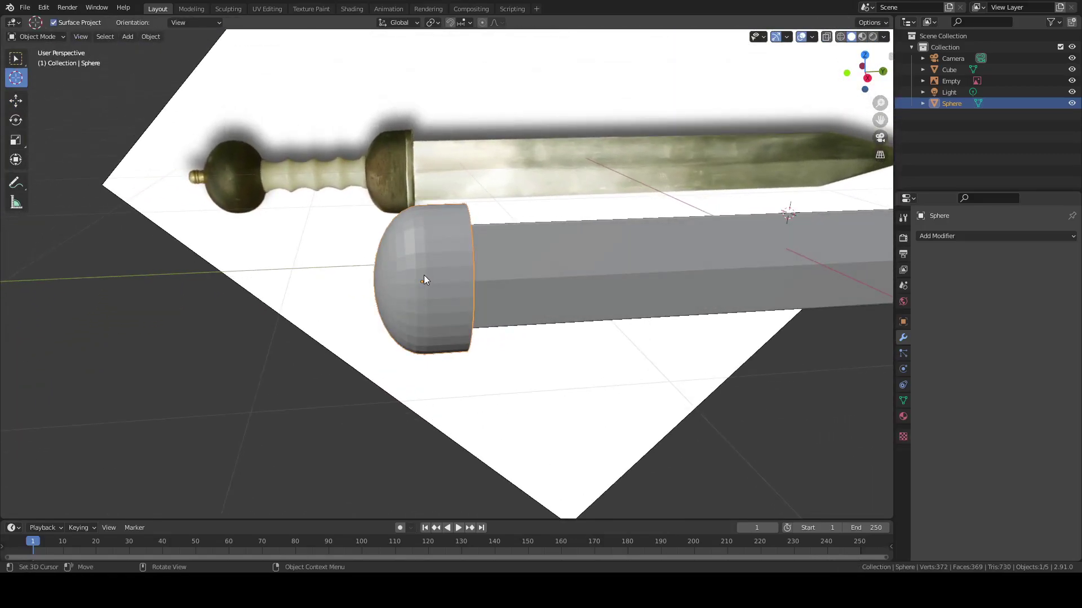
key(KP_1)
key(KP_3)
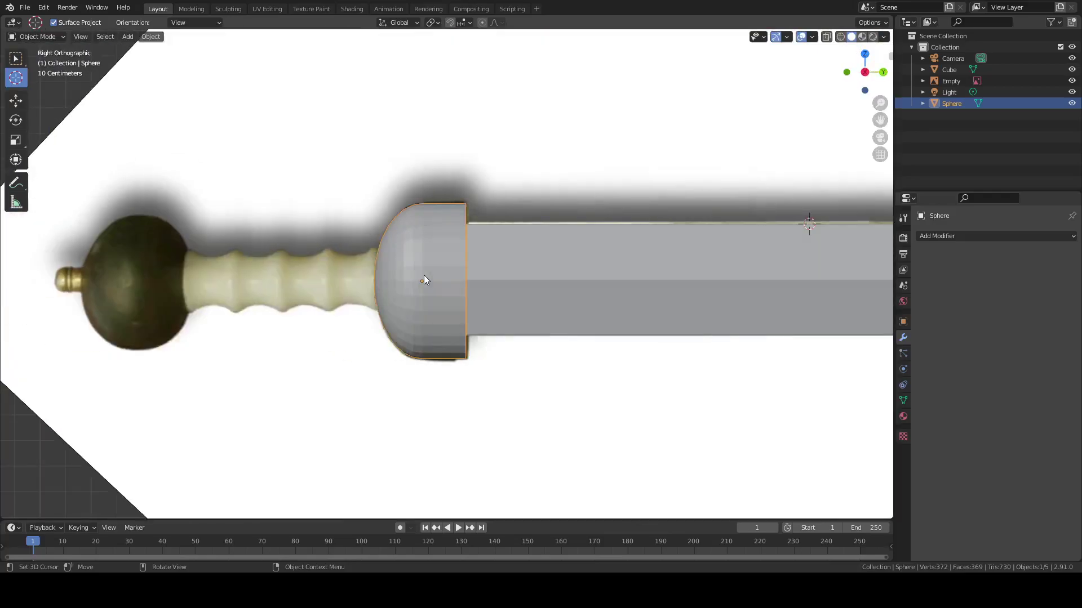
scroll(370, 292, up, 5)
shift+middle_drag(308, 302, 519, 302)
scroll(464, 305, up, 1)
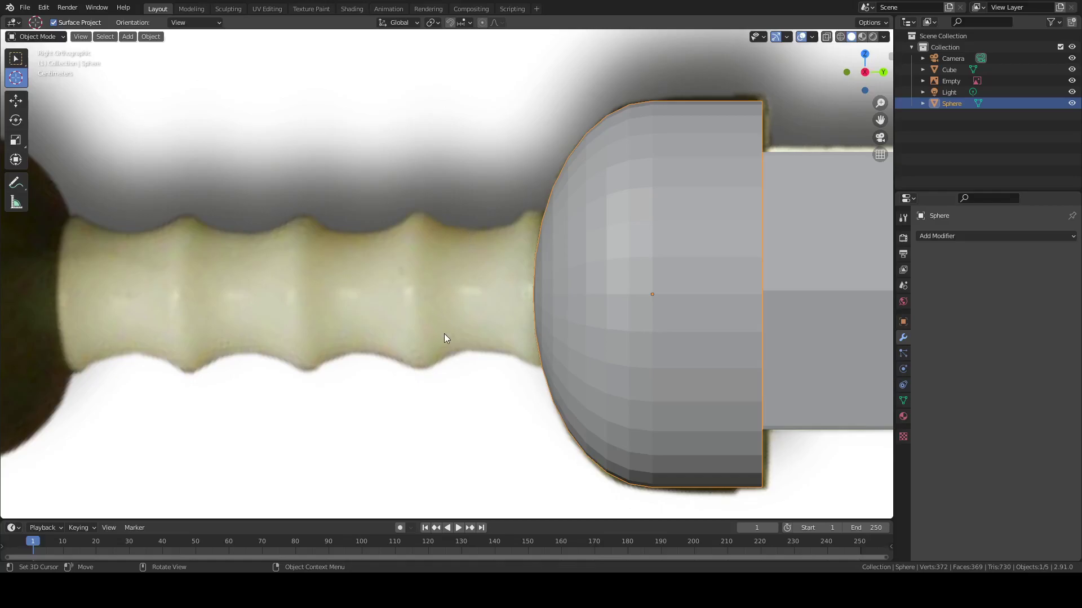
scroll(137, 287, down, 4)
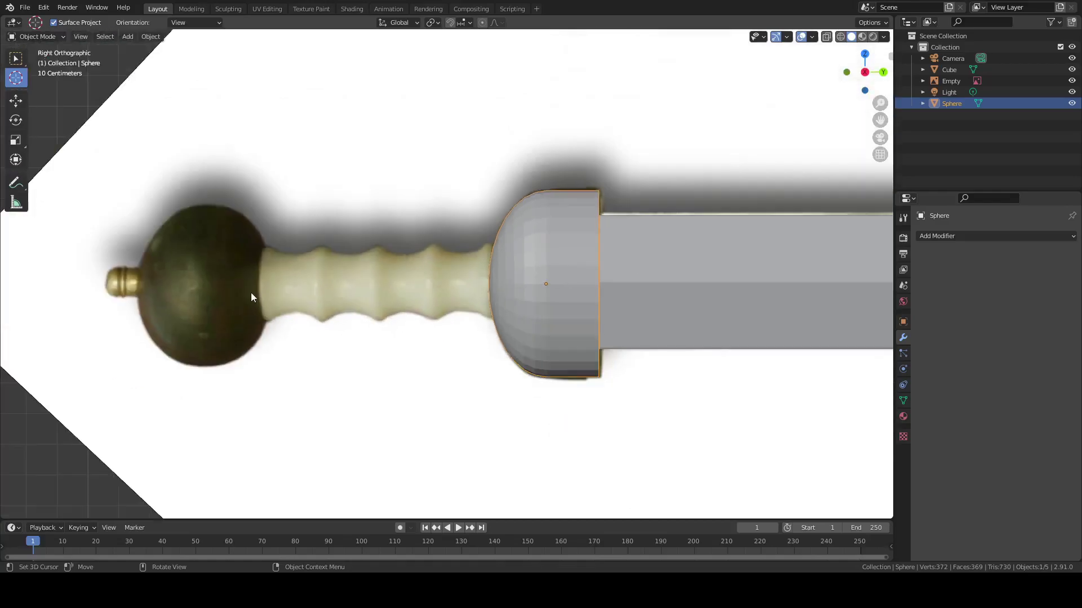
click(127, 37)
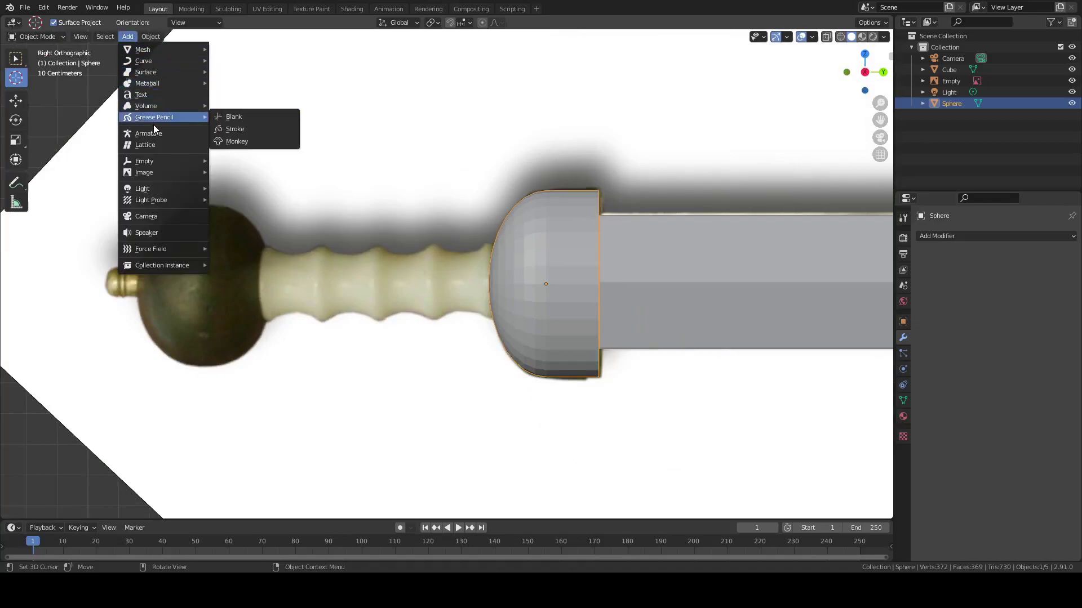
mouse_move(166, 48)
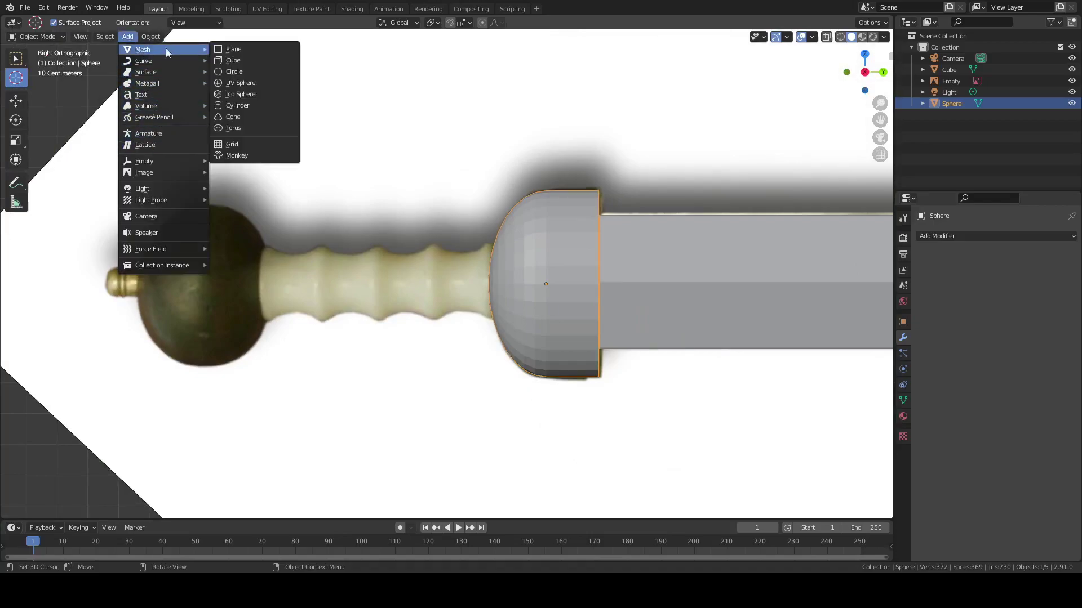
click(233, 106)
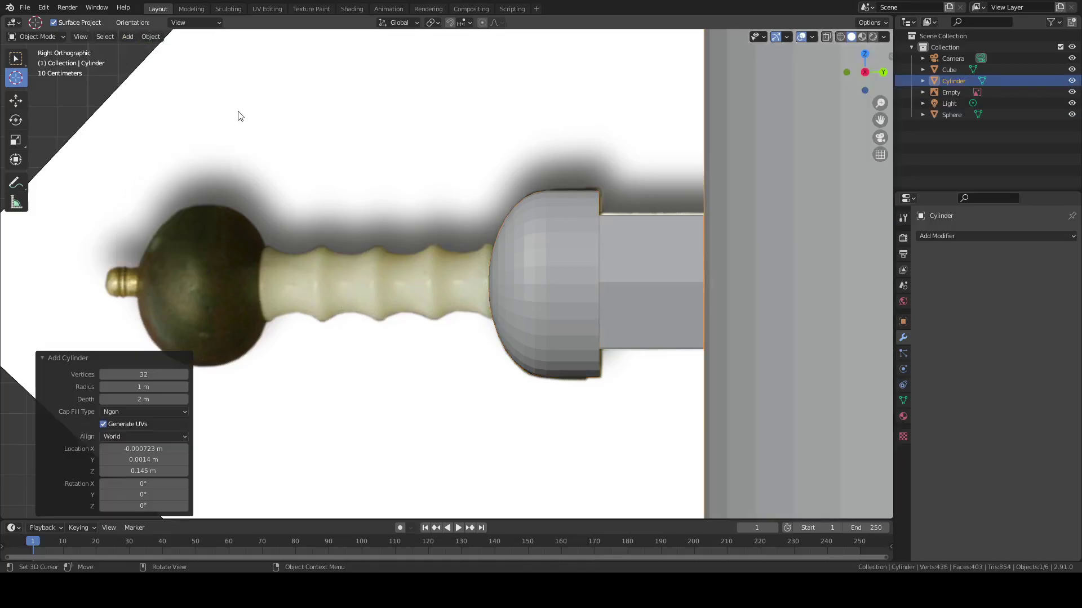
Rotate the cylinder 90° about the X axis so it lies along the sword's length
key(Home)
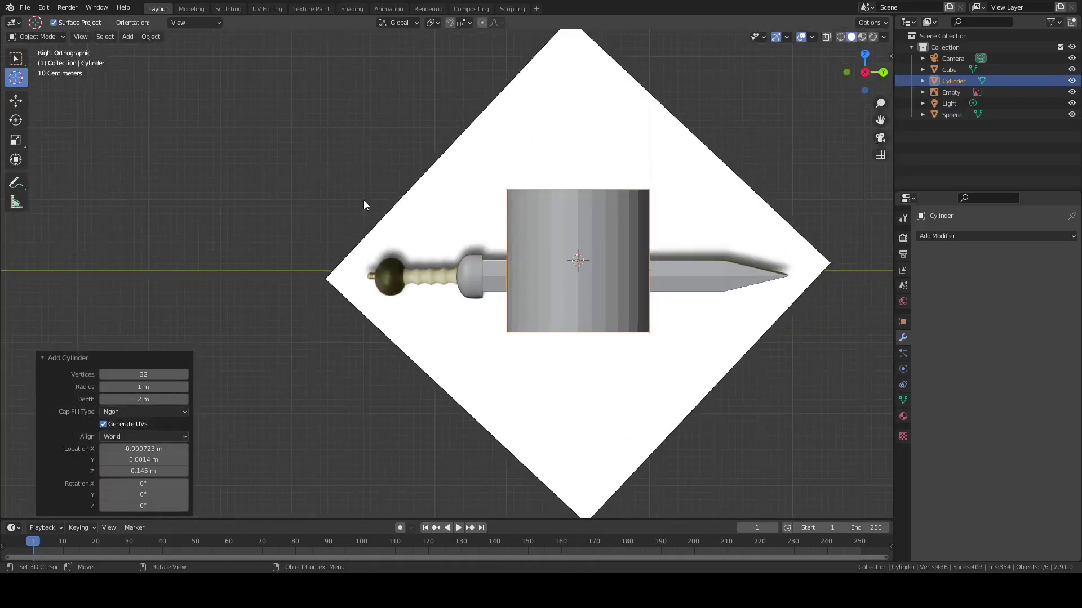
key(r)
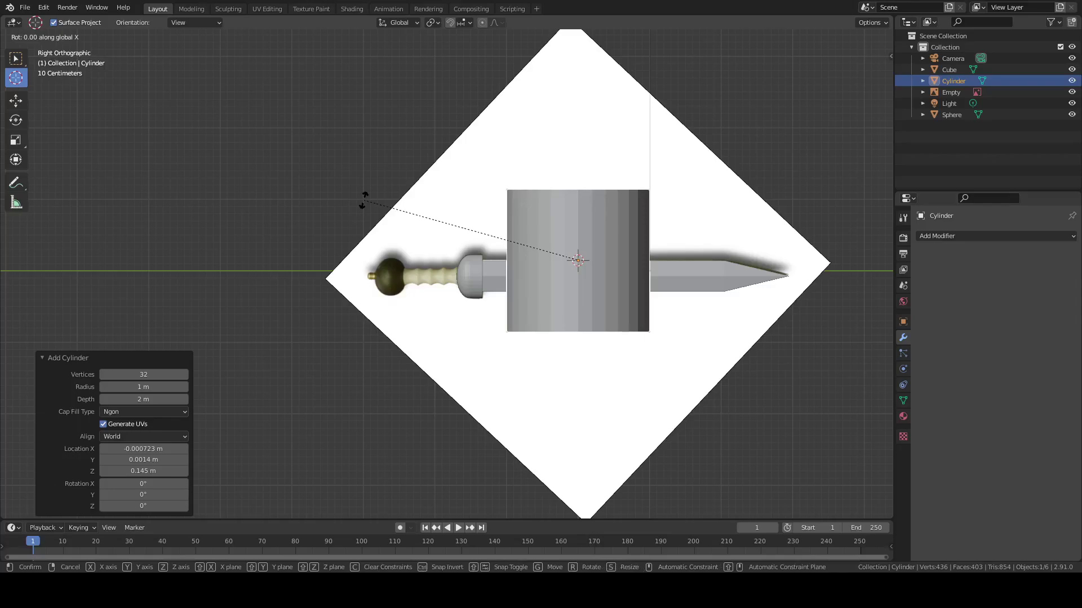
text(90)
key(Return)
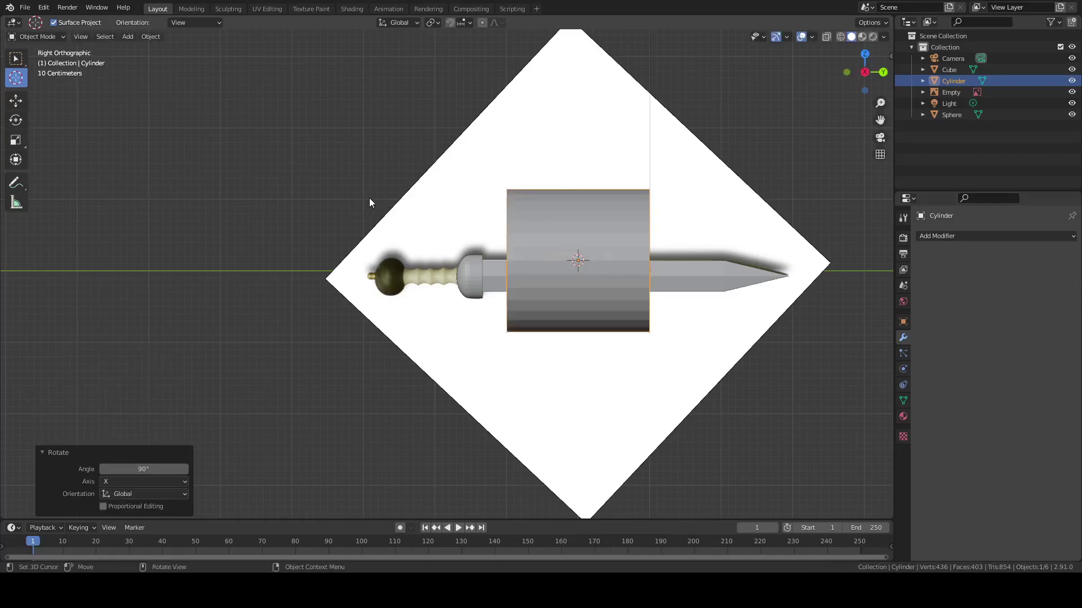
Move the cylinder toward the guard and scale it down uniformly by a factor of about 0.102
key(g)
click(389, 224)
key(s)
click(468, 271)
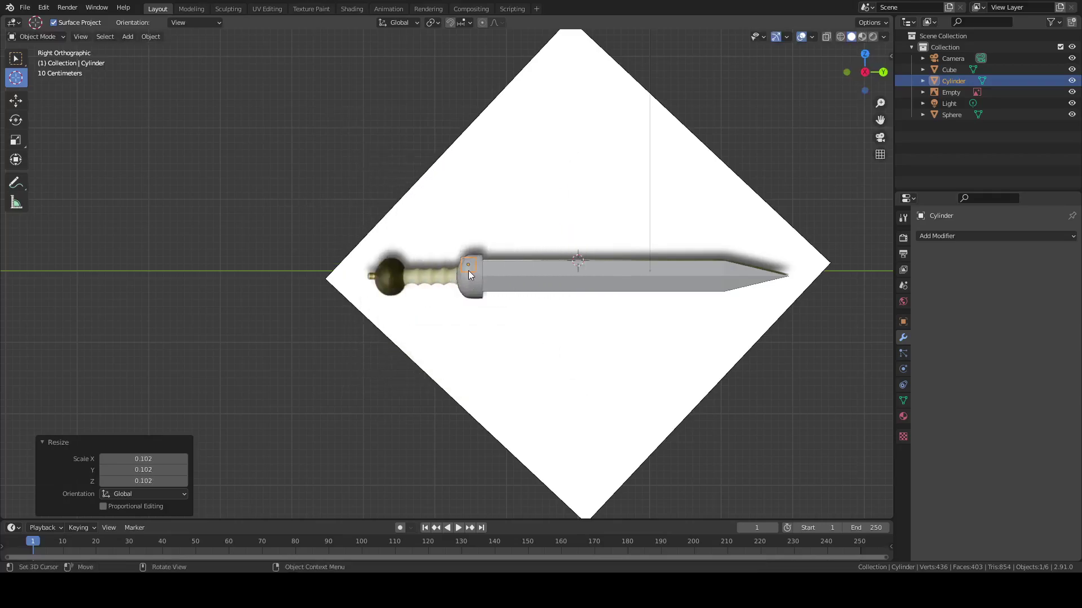
Move the cylinder about -0.252 m in Y and -0.156 m in Z onto the reference grip beside the guard
scroll(468, 270, up, 2)
scroll(468, 270, up, 4)
key(g)
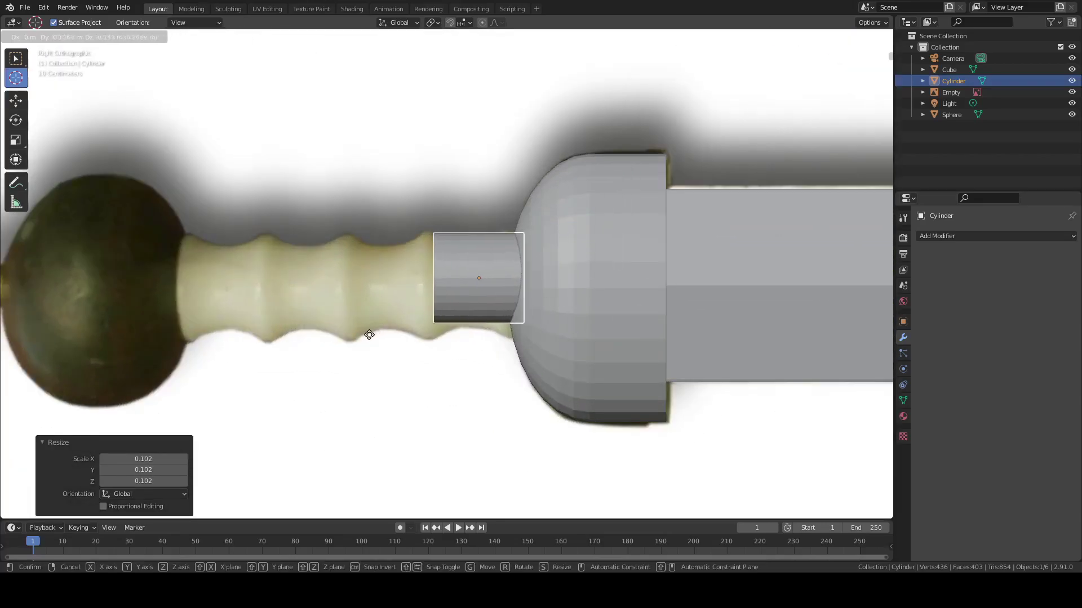
click(361, 341)
In wireframe shading, scale the cylinder uniformly by about 1.229 and move it about 0.001 m in Y and -0.002 m in Z
scroll(403, 336, up, 5)
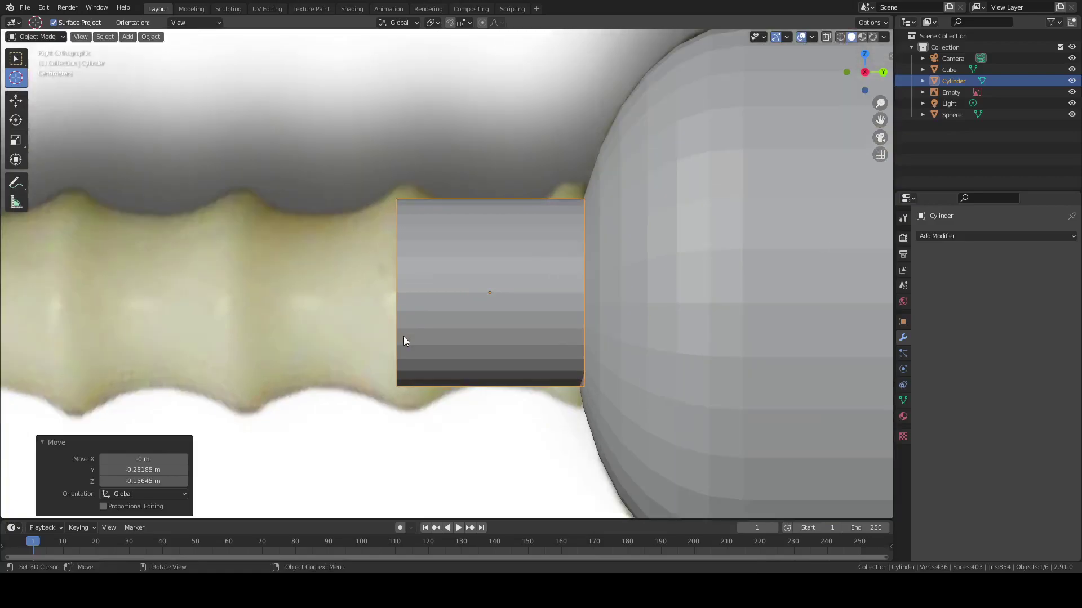
shift+middle_drag(452, 341, 395, 328)
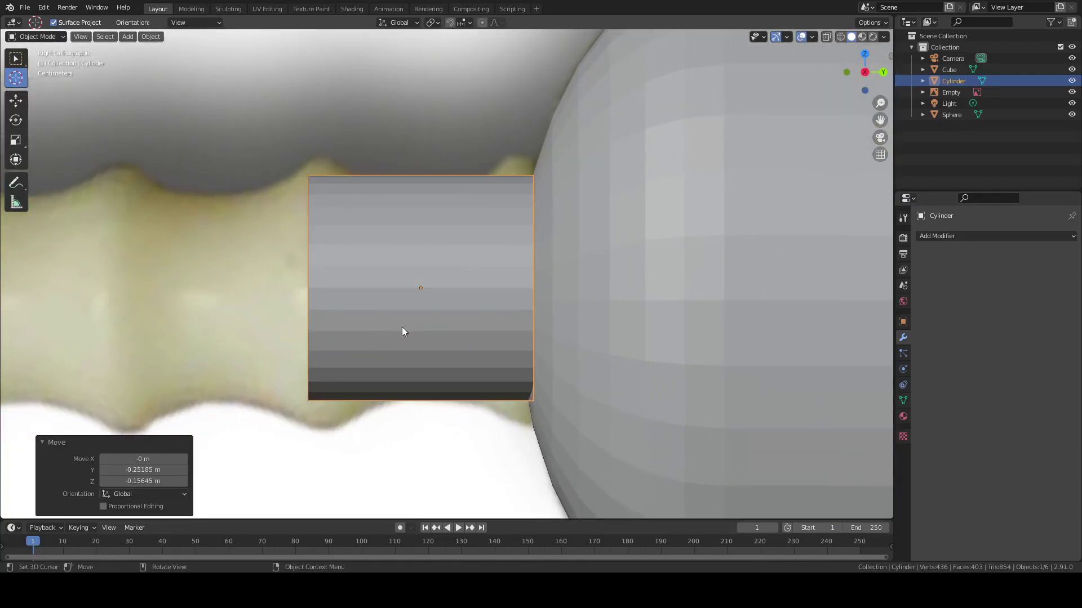
scroll(402, 331, down, 1)
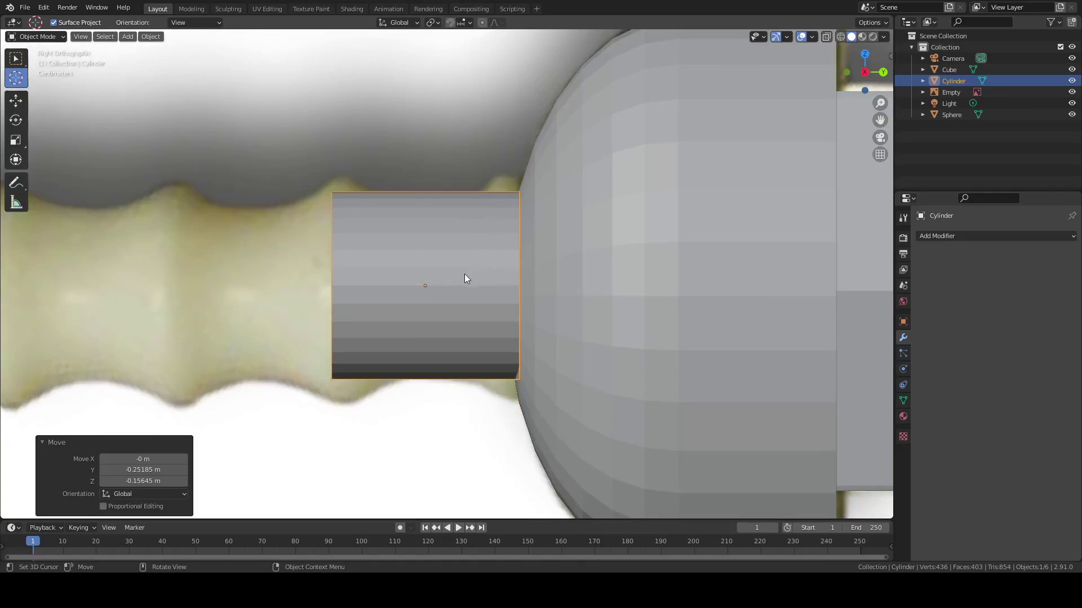
key(z)
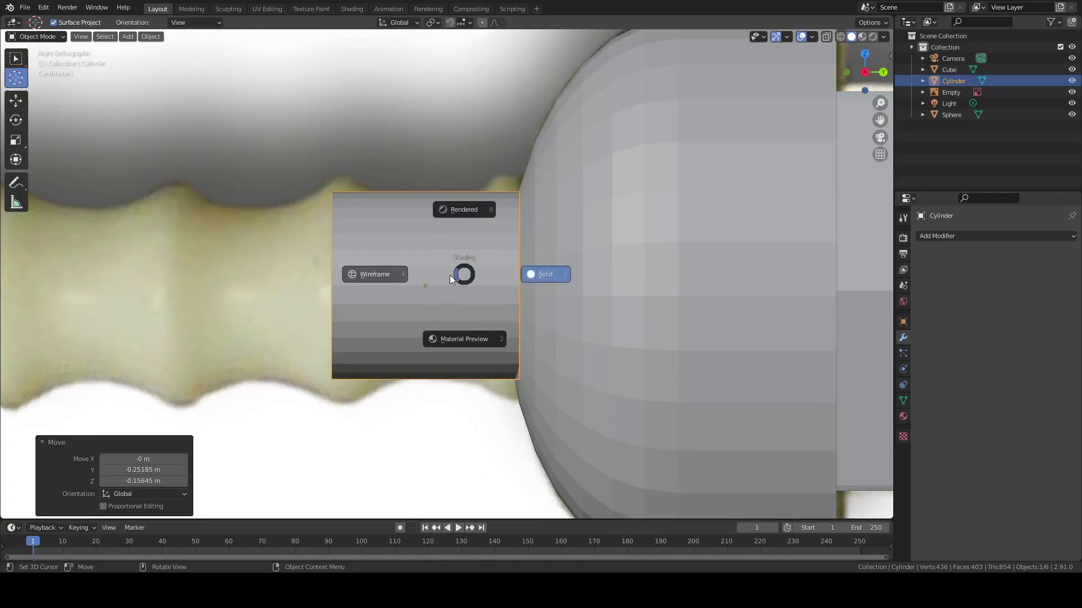
click(400, 279)
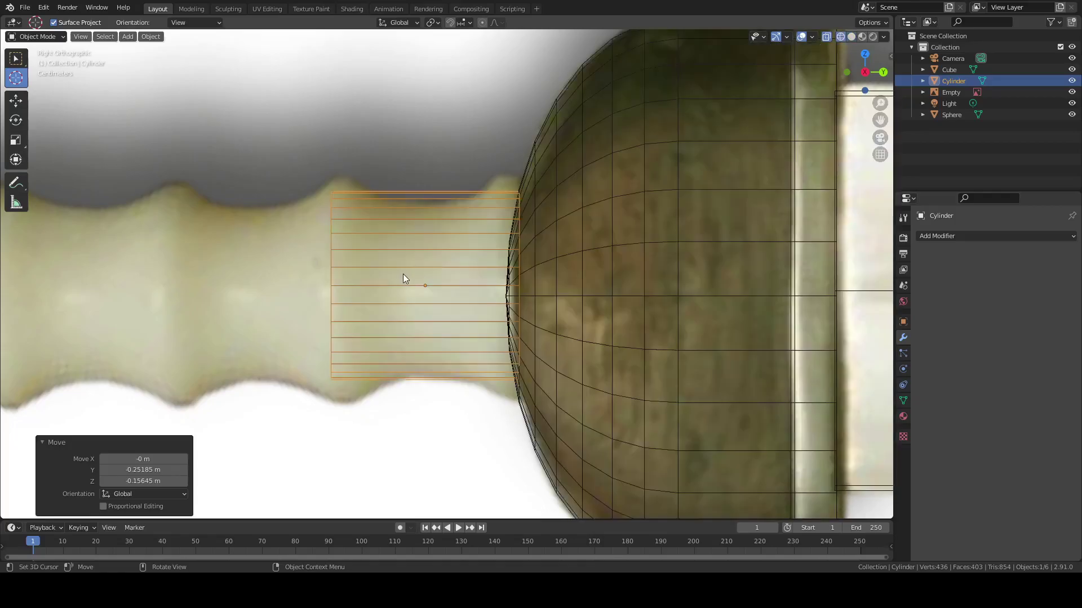
key(s)
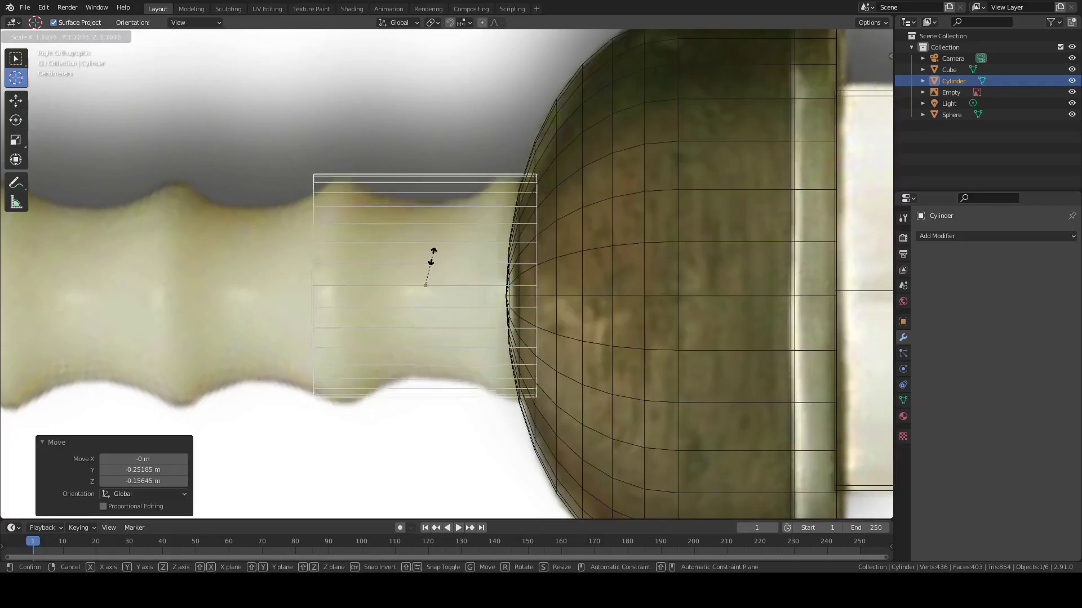
click(433, 259)
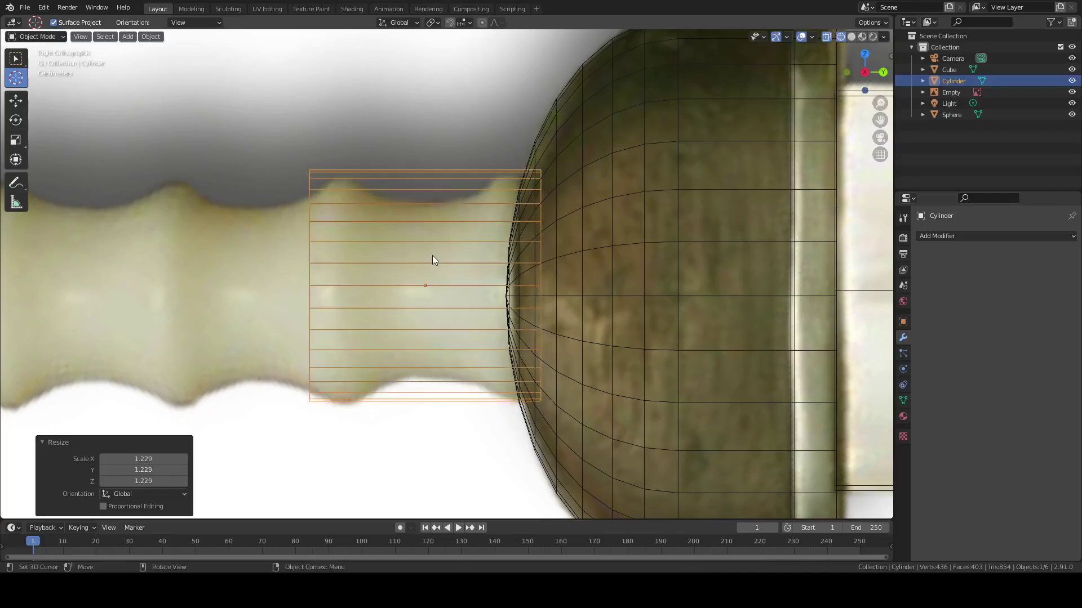
key(g)
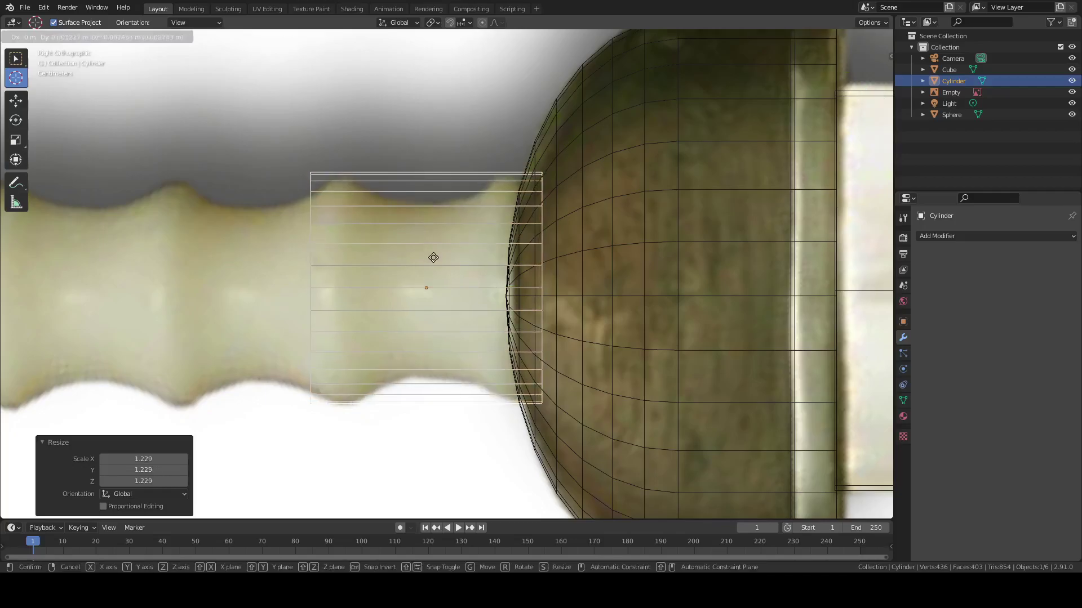
click(433, 258)
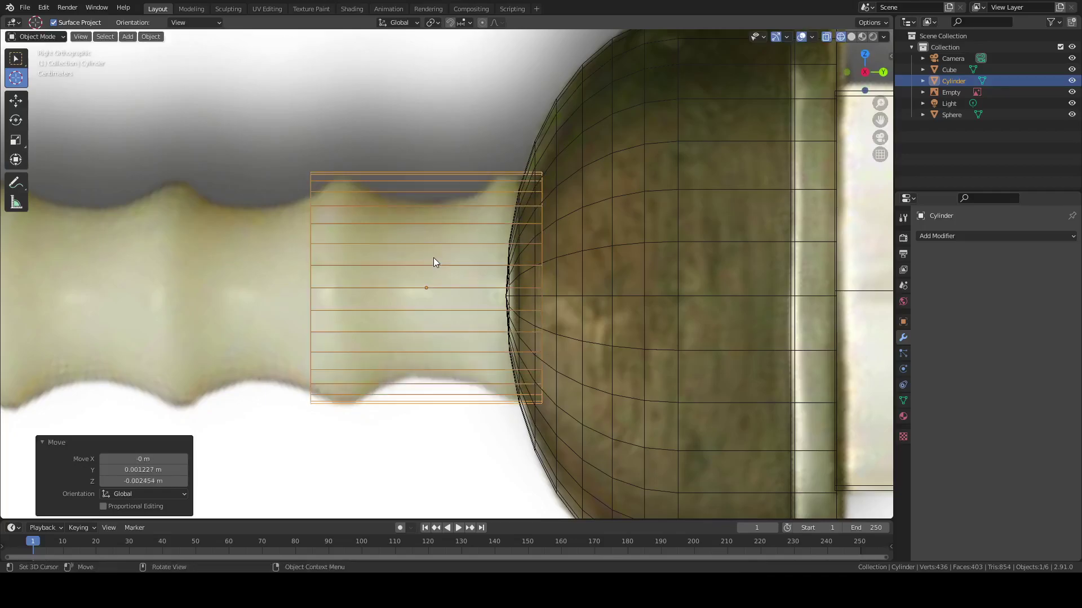
Move both end rings of the cylinder inward along Y to fit the reference grip segment nearest the guard
key(Tab)
click(75, 37)
drag(232, 110, 344, 473)
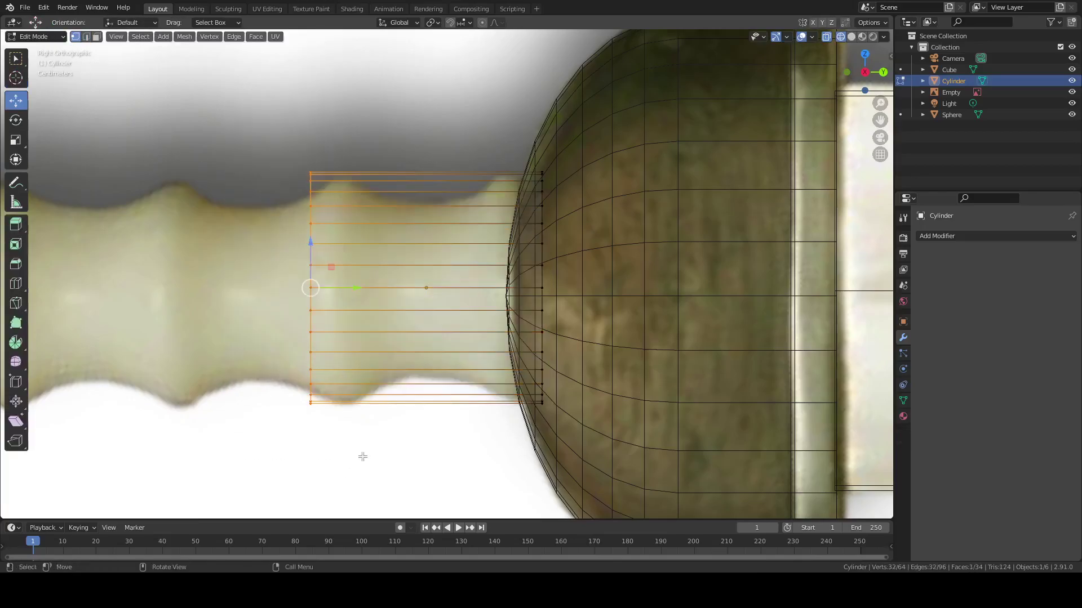
drag(346, 288, 380, 293)
drag(473, 149, 584, 443)
drag(575, 290, 532, 293)
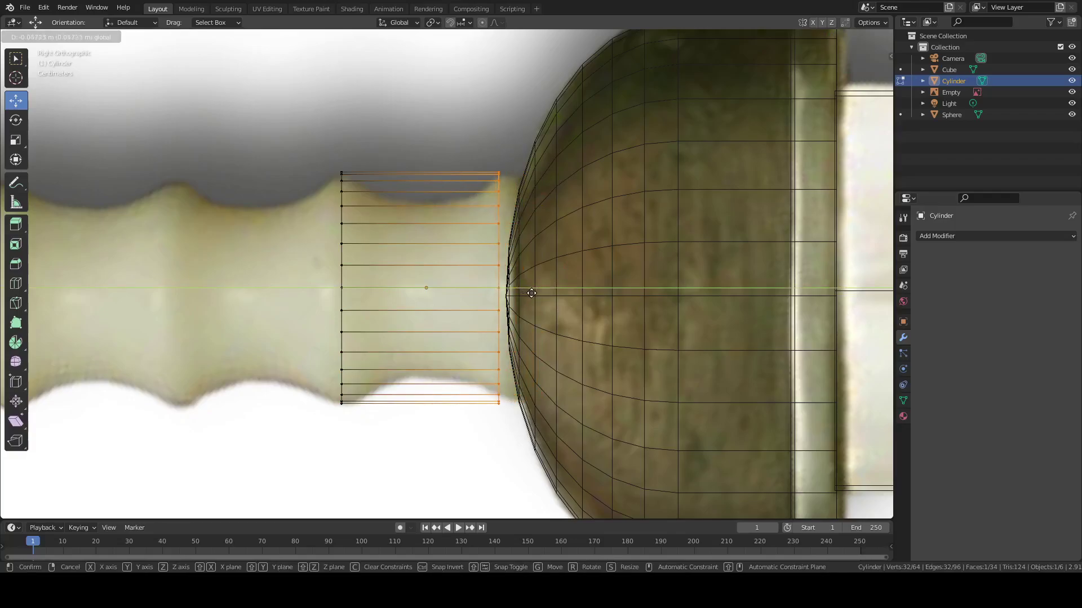
drag(531, 293, 531, 293)
Add a centred loop cut around the middle of the cylinder and scale it uniformly by about 0.754
key(ctrl+r)
click(424, 351)
right_click(424, 350)
key(s)
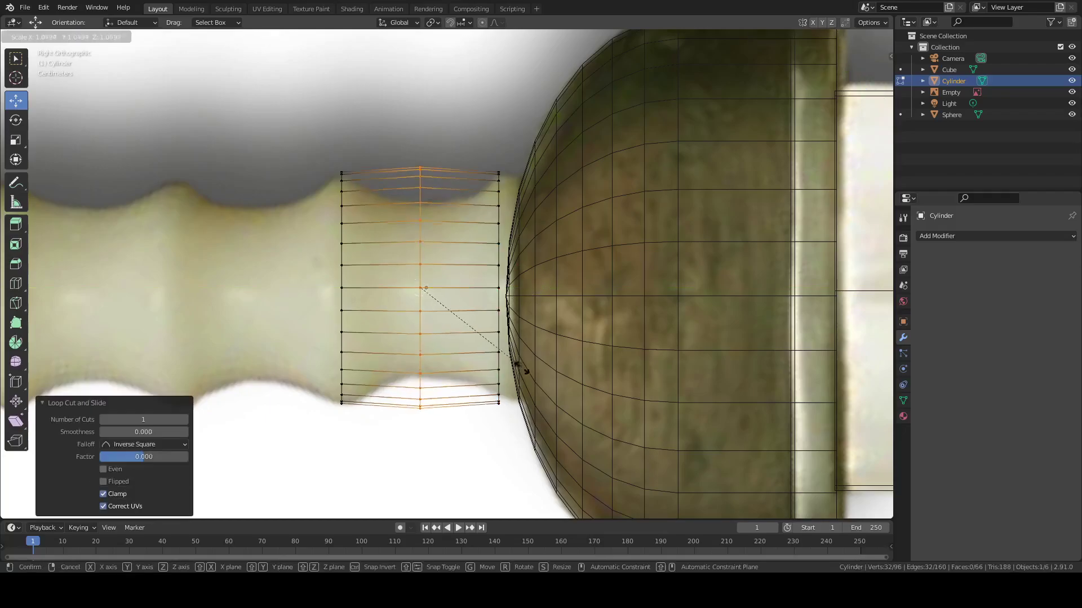
click(485, 352)
Add a centred loop cut to the cylinder half facing the pommel and scale it uniformly by about 0.916
key(ctrl+r)
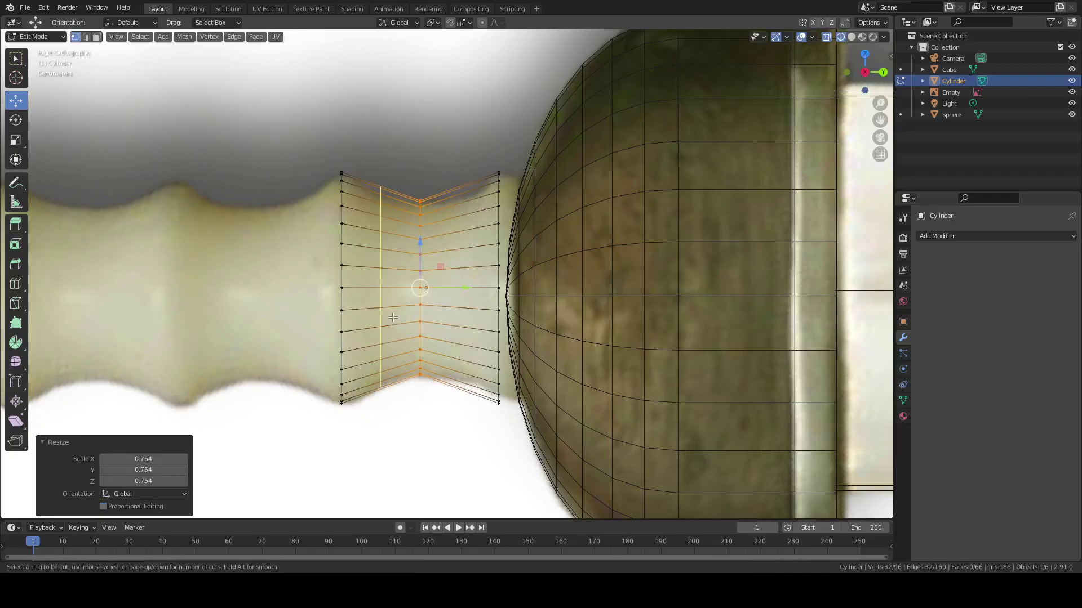
click(385, 309)
right_click(385, 309)
key(s)
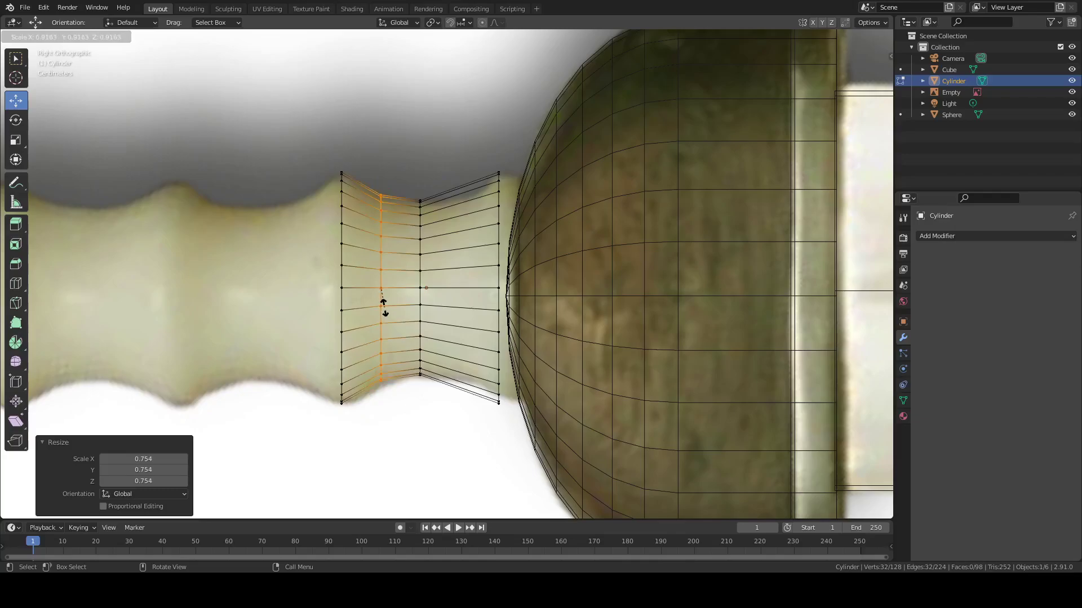
click(383, 307)
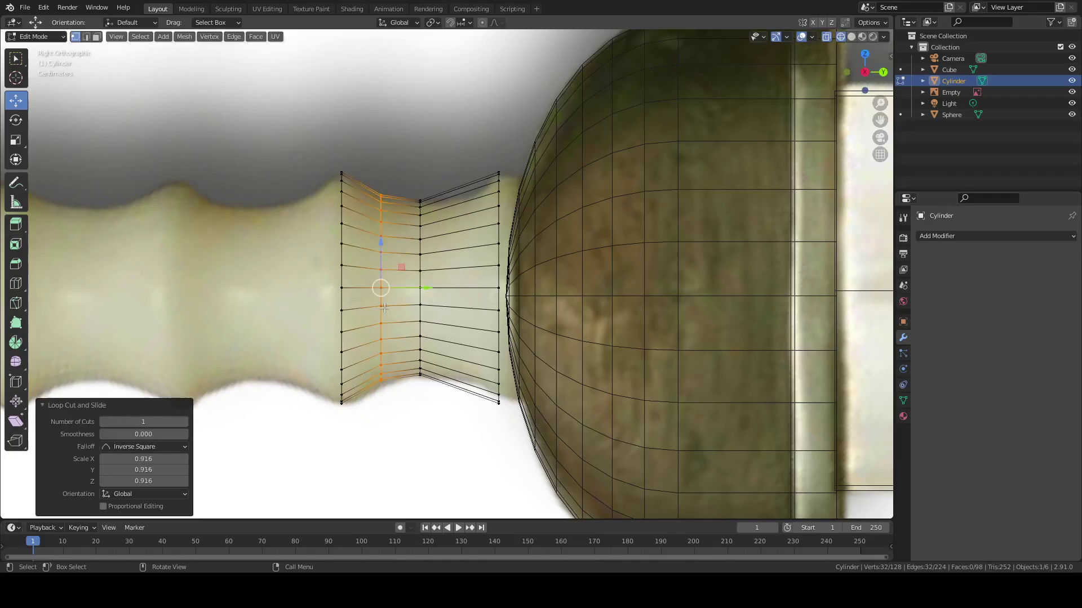
Add a centred loop cut to the cylinder half facing the guard and scale it uniformly by about 0.886
key(ctrl+r)
click(484, 298)
right_click(483, 297)
key(s)
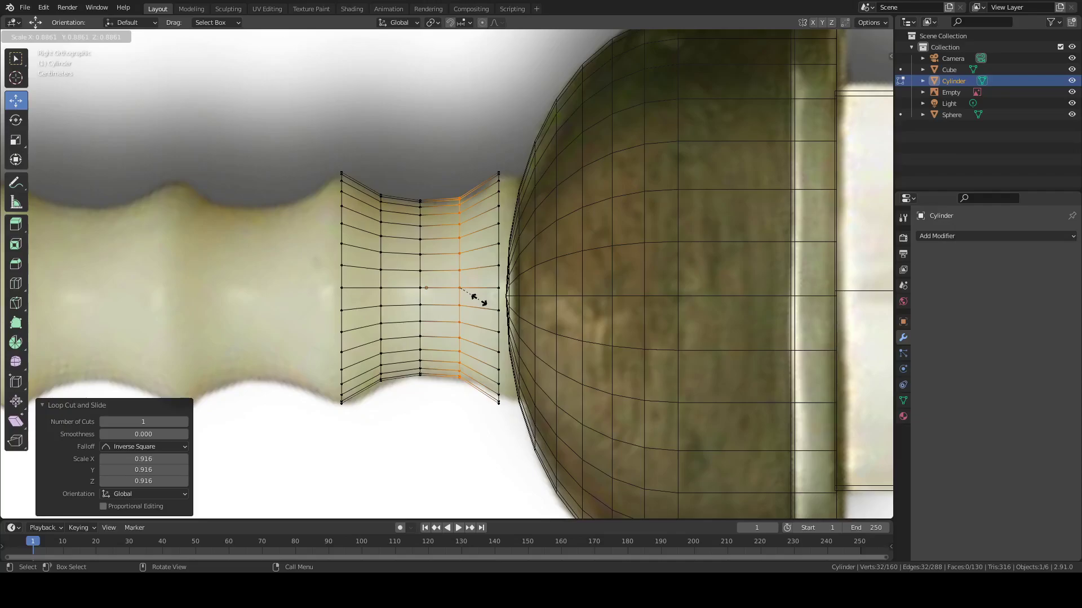
click(479, 298)
scroll(438, 300, down, 3)
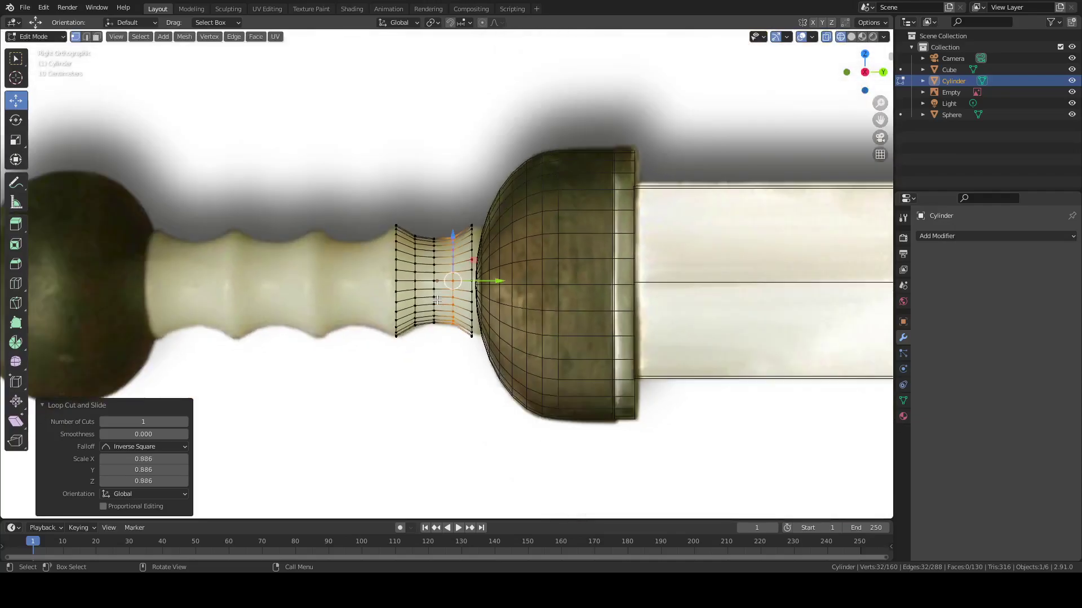
scroll(437, 300, up, 4)
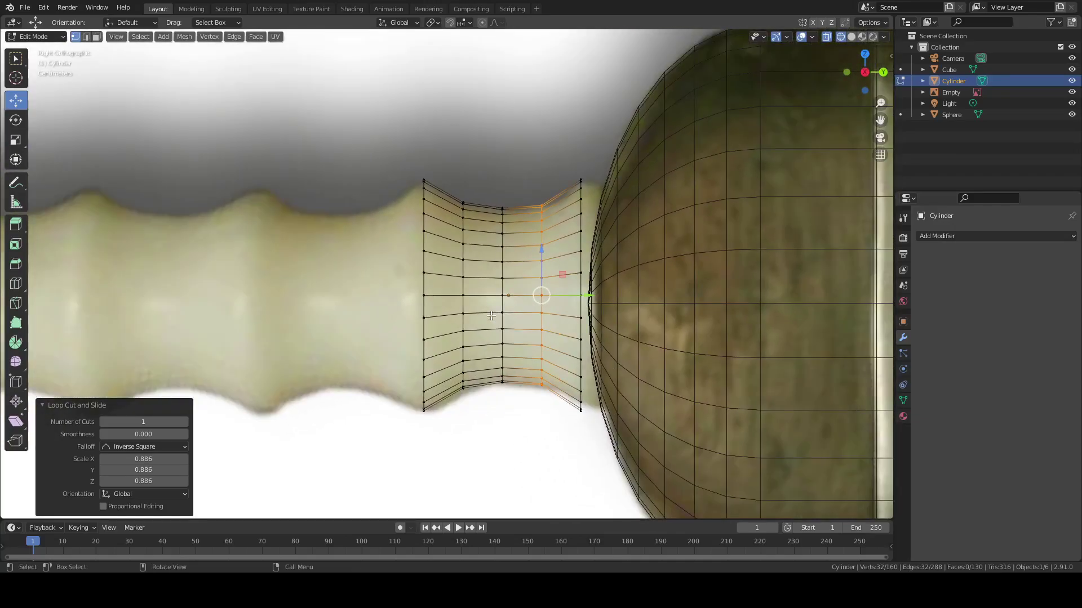
scroll(491, 316, down, 2)
scroll(501, 286, up, 4)
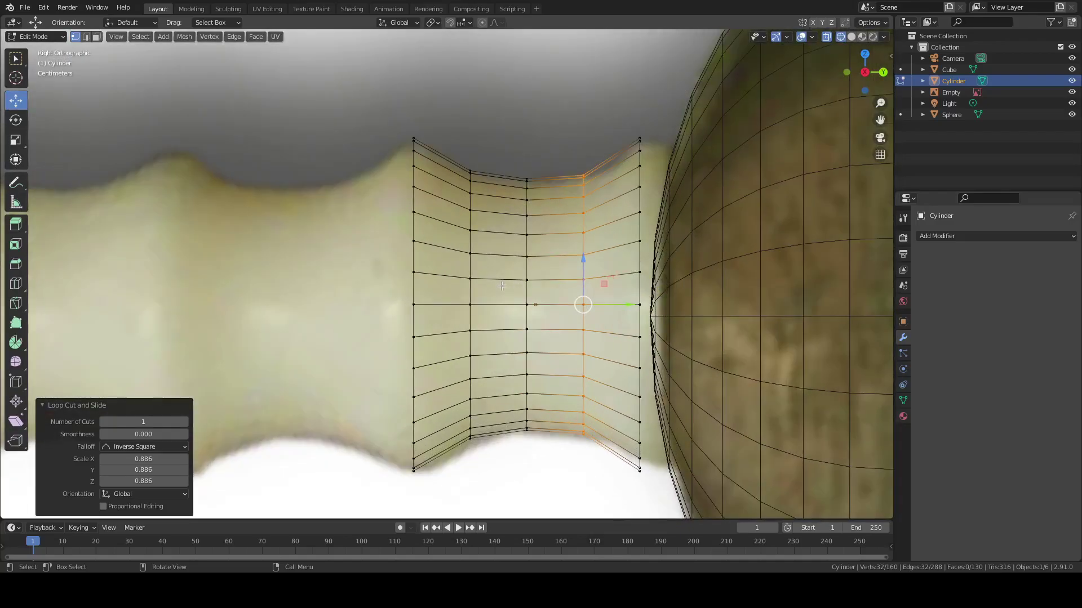
scroll(502, 286, down, 5)
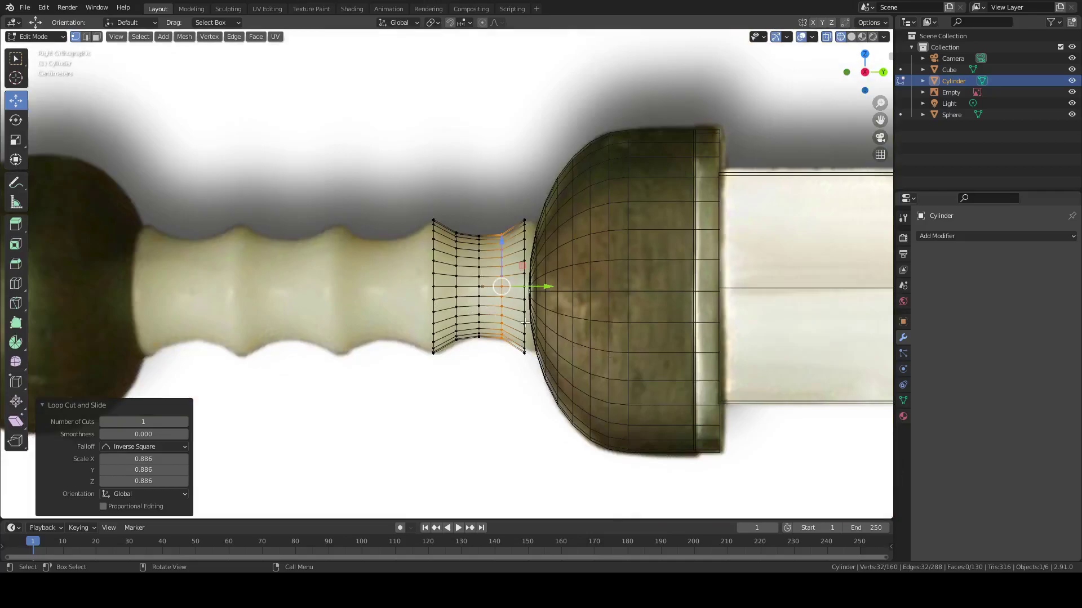
key(Tab)
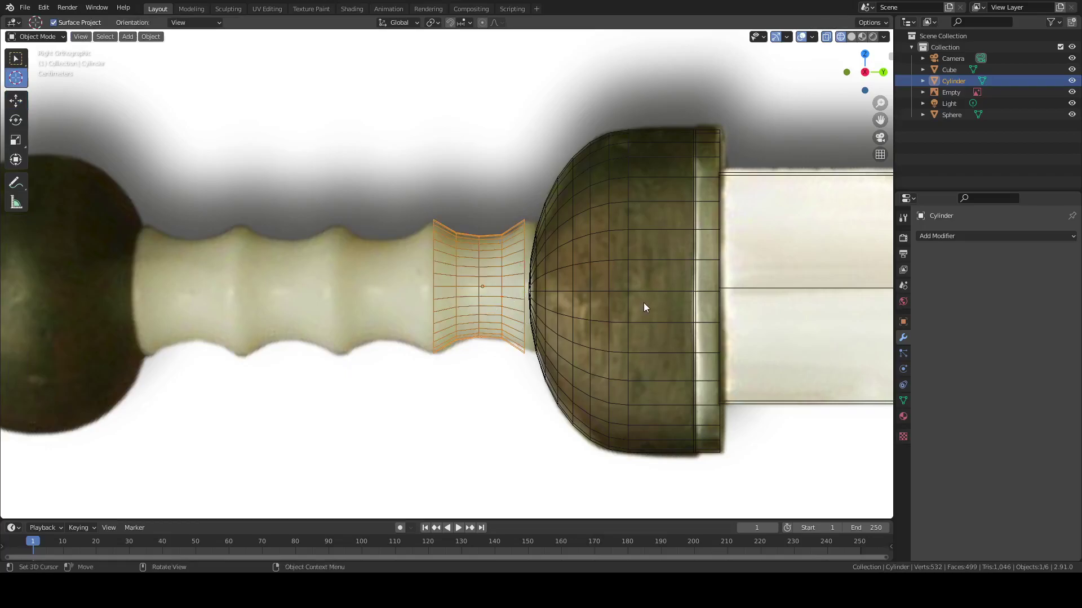
key(Tab)
Duplicate the whole grip segment and move the copy about -0.171 m along Y so it meets the original's end
key(a)
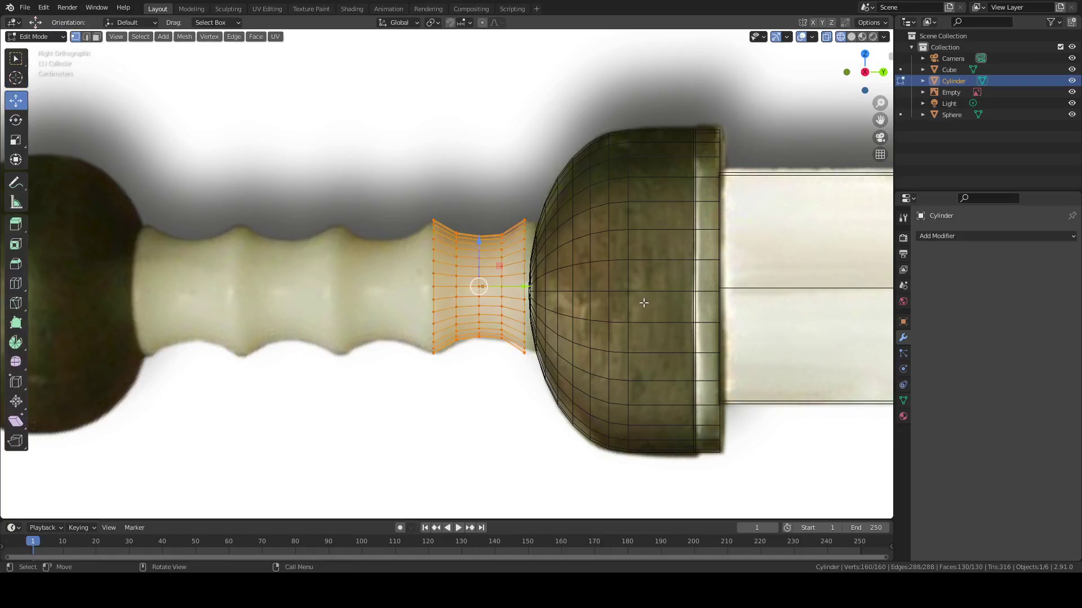
key(shift+d)
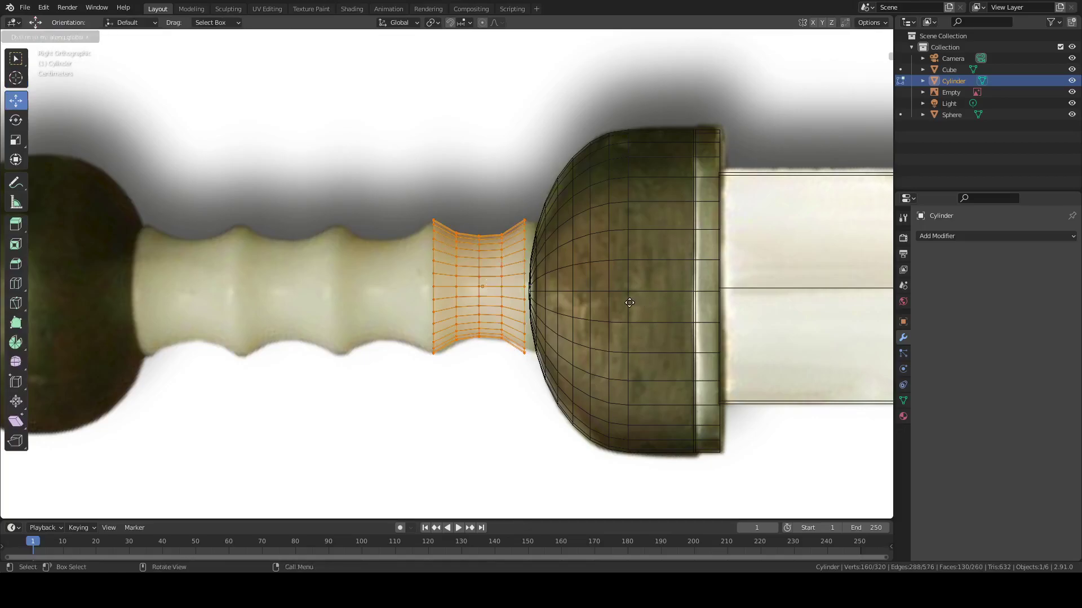
right_click(535, 302)
key(g)
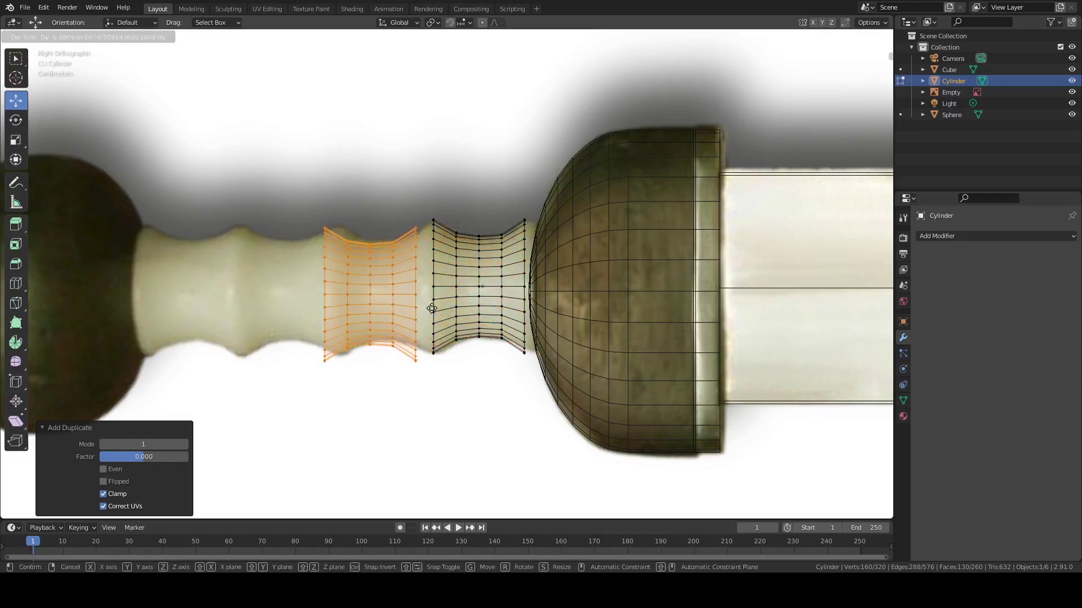
key(x)
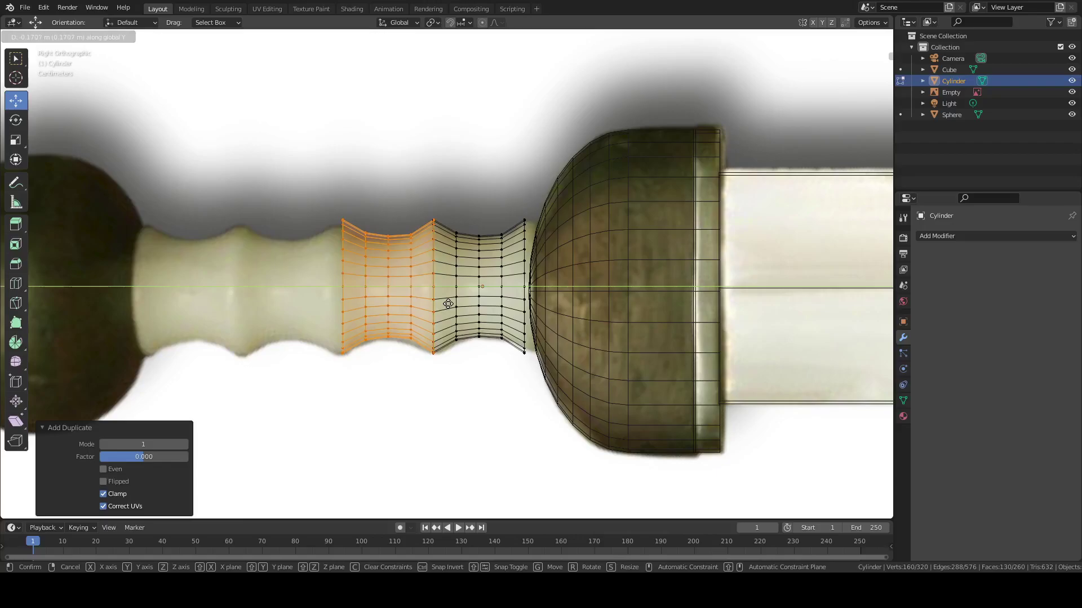
click(447, 304)
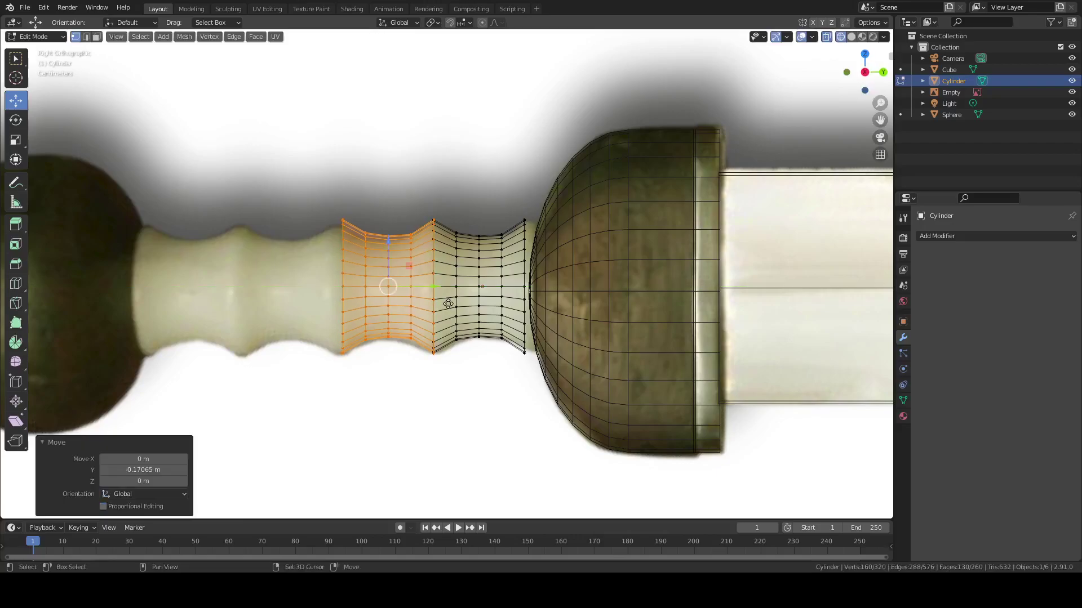
Duplicate the second grip segment and move the copy about -0.172 m along Y as the third segment
key(shift+d)
key(g)
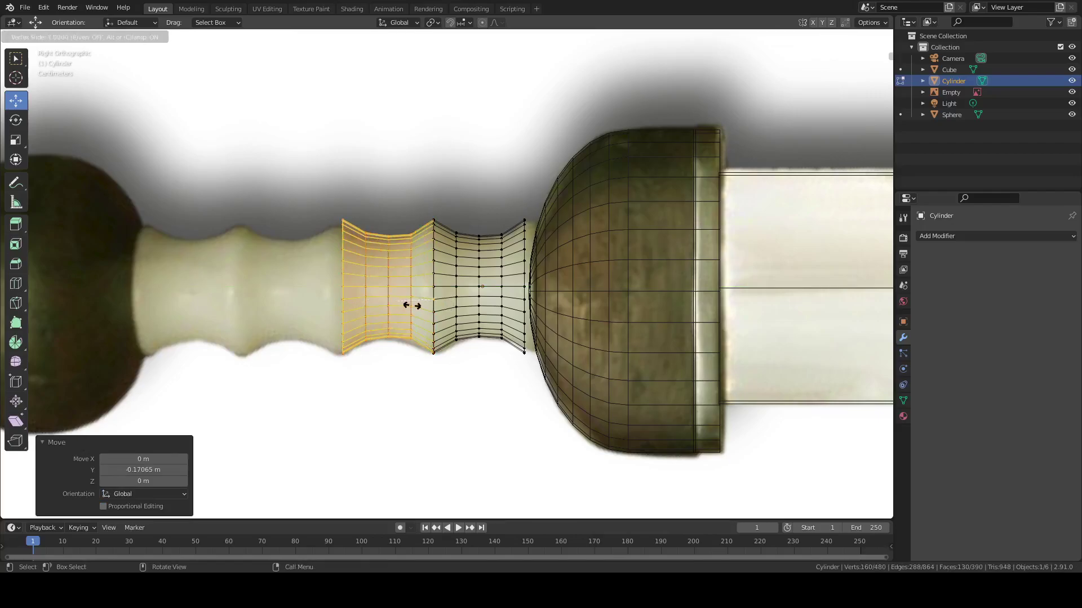
key(g)
key(y)
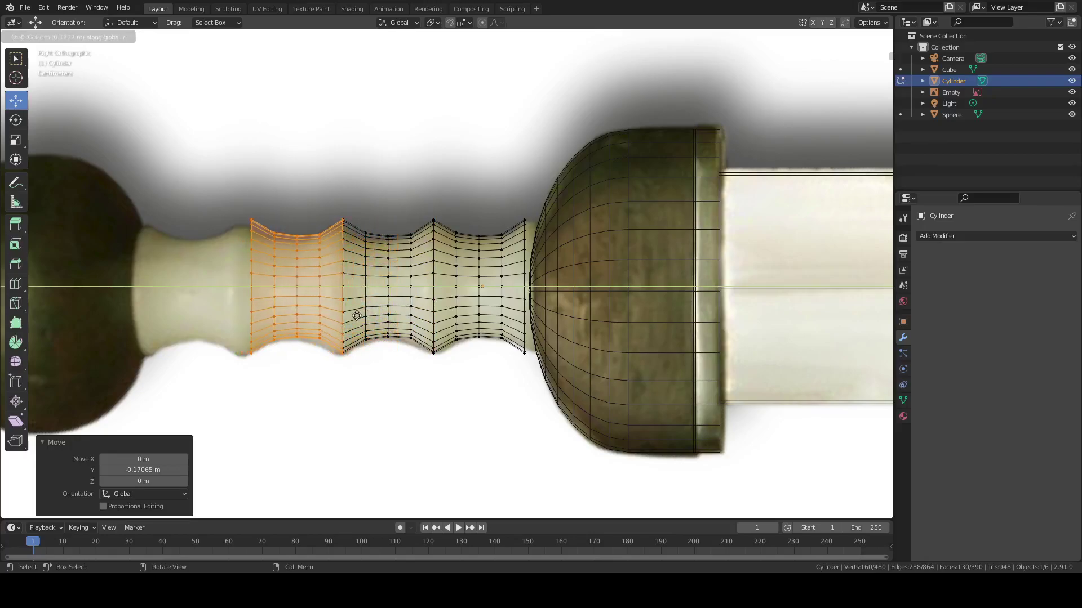
click(357, 316)
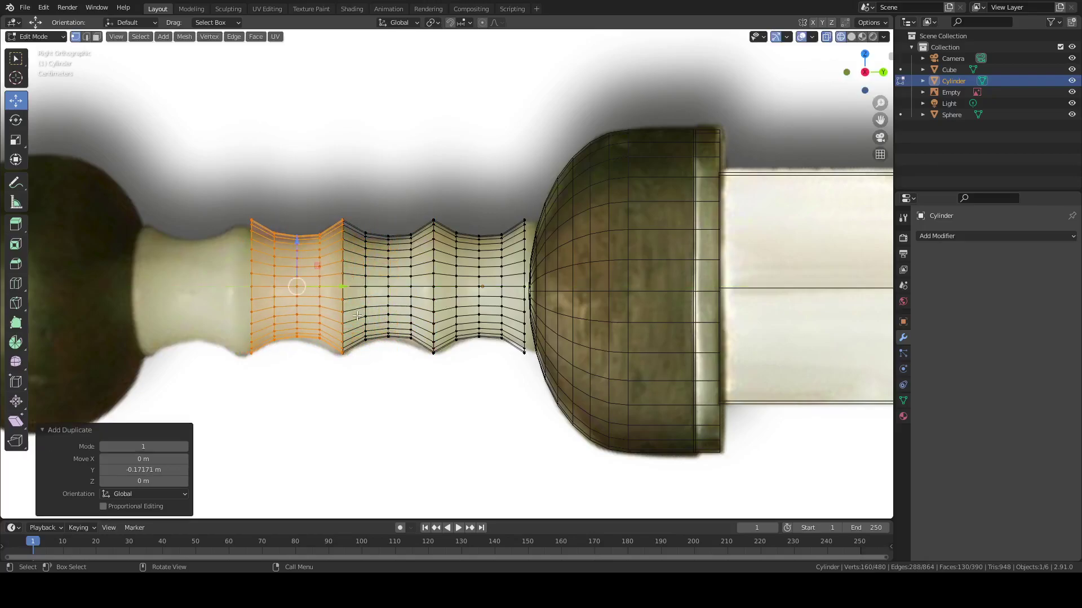
Duplicate the third grip segment and move the copy about -0.1715 m along Y as the fourth segment near the pommel
scroll(353, 312, up, 3)
shift+middle_drag(352, 312, 493, 308)
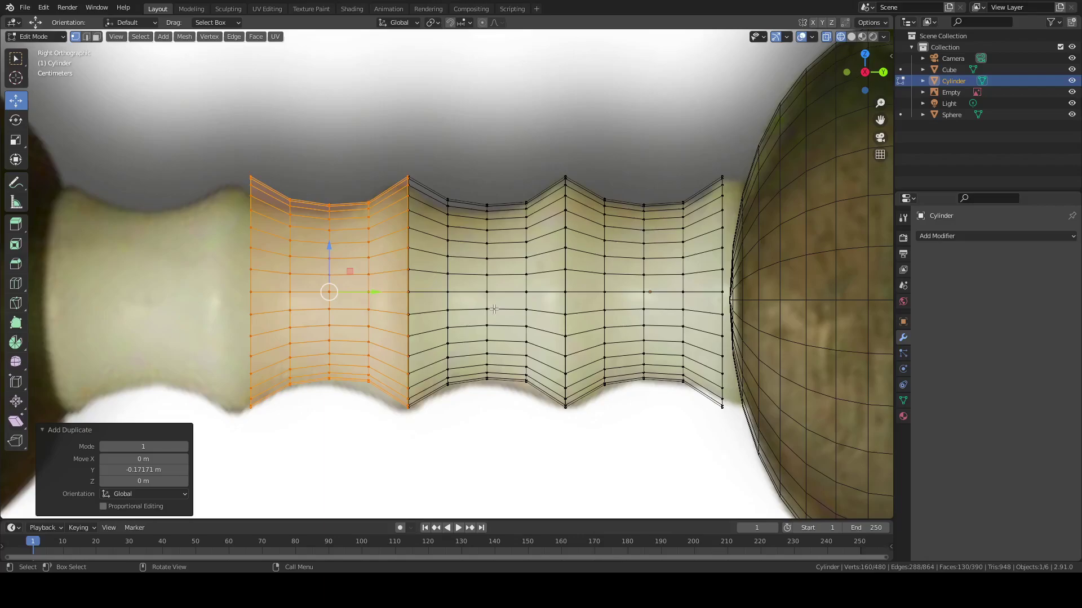
scroll(493, 309, down, 1)
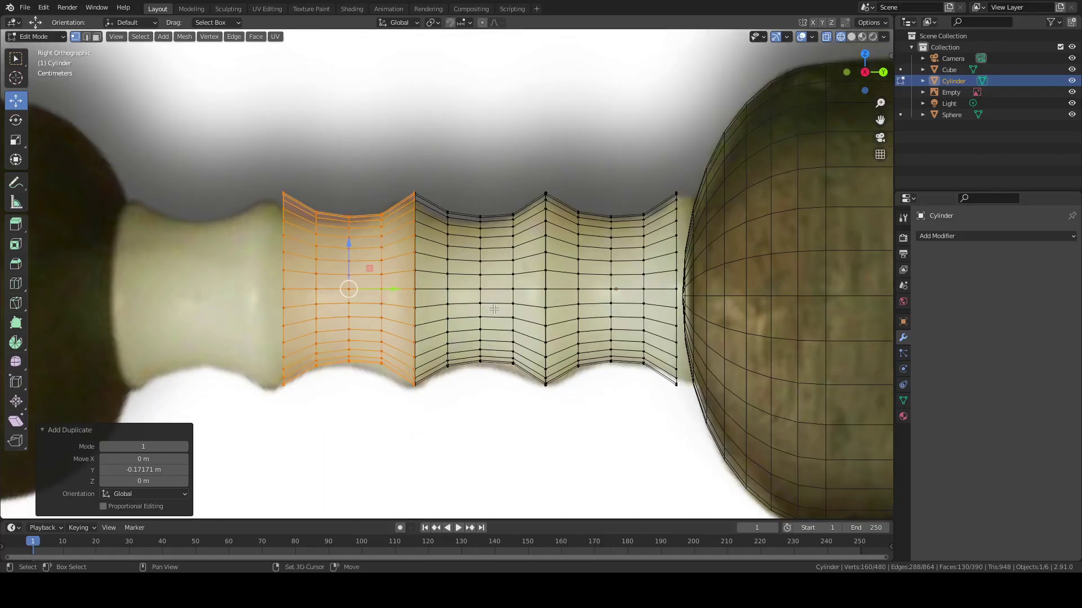
key(shift+d)
key(g)
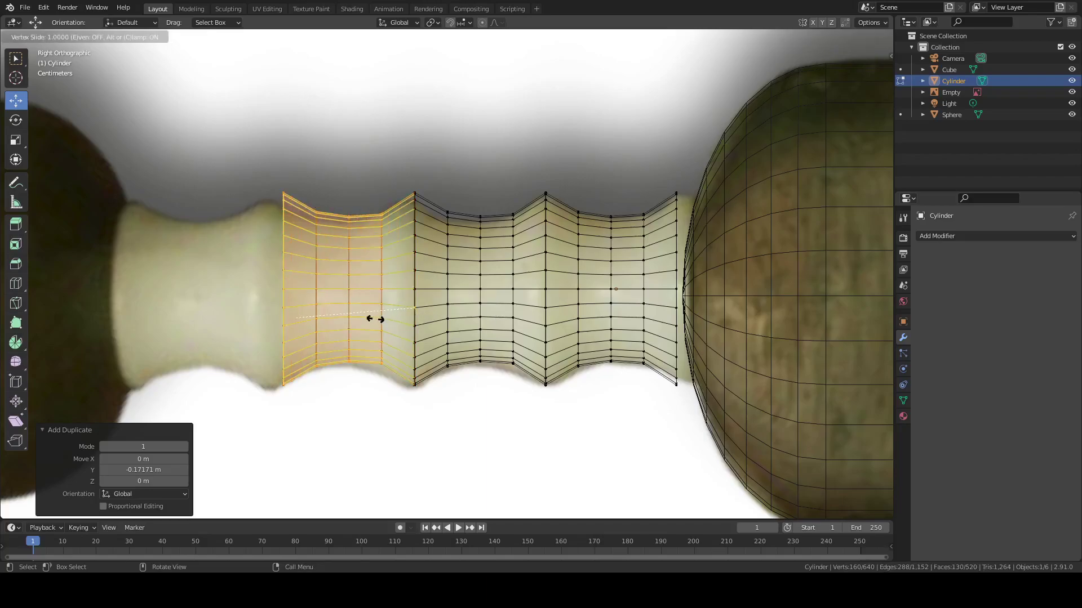
key(g)
key(y)
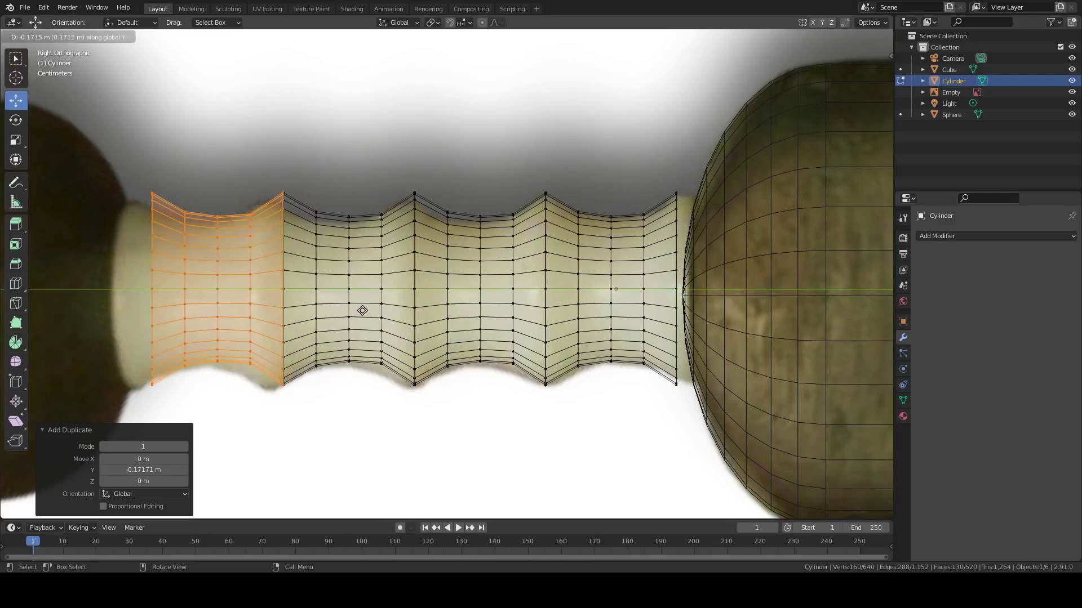
click(362, 311)
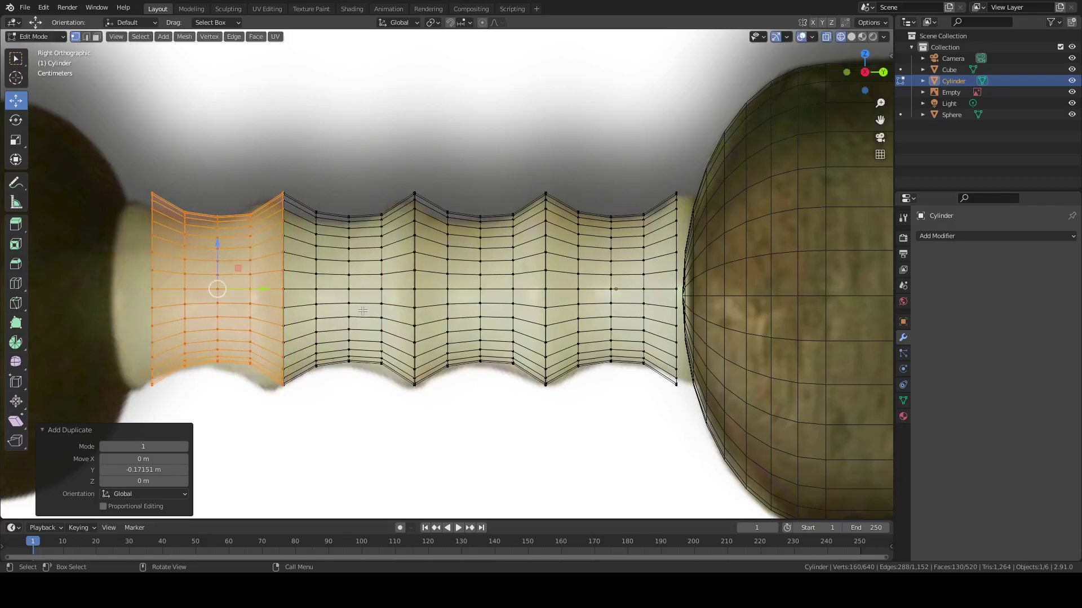
Move the whole grip mesh about -0.008 m along Y and scale it by about 1.017 along Y to match the reference
key(a)
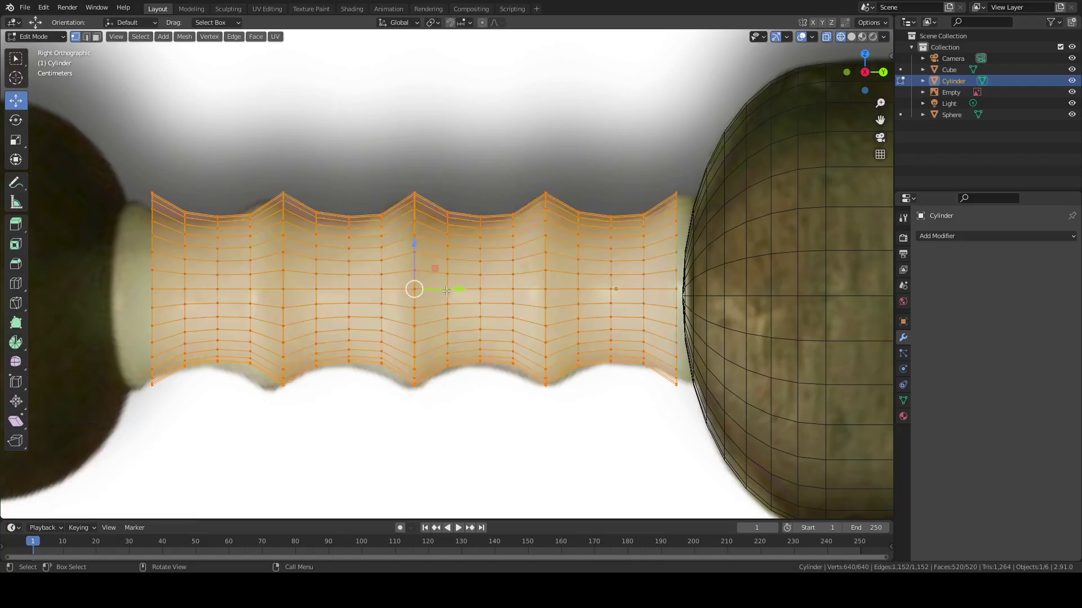
key(g)
key(y)
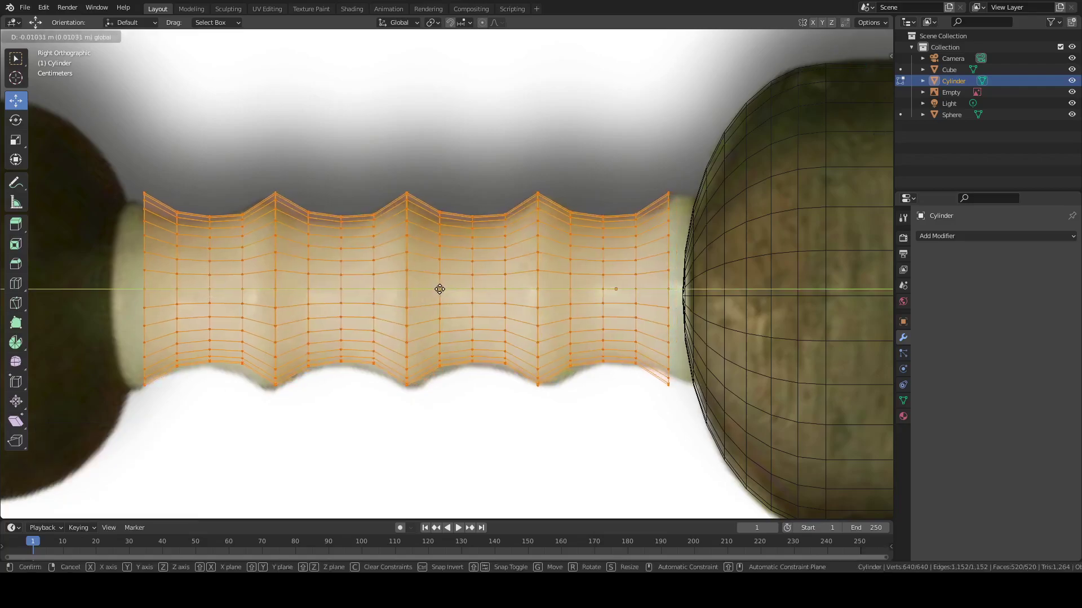
click(441, 289)
key(s)
key(x)
key(y)
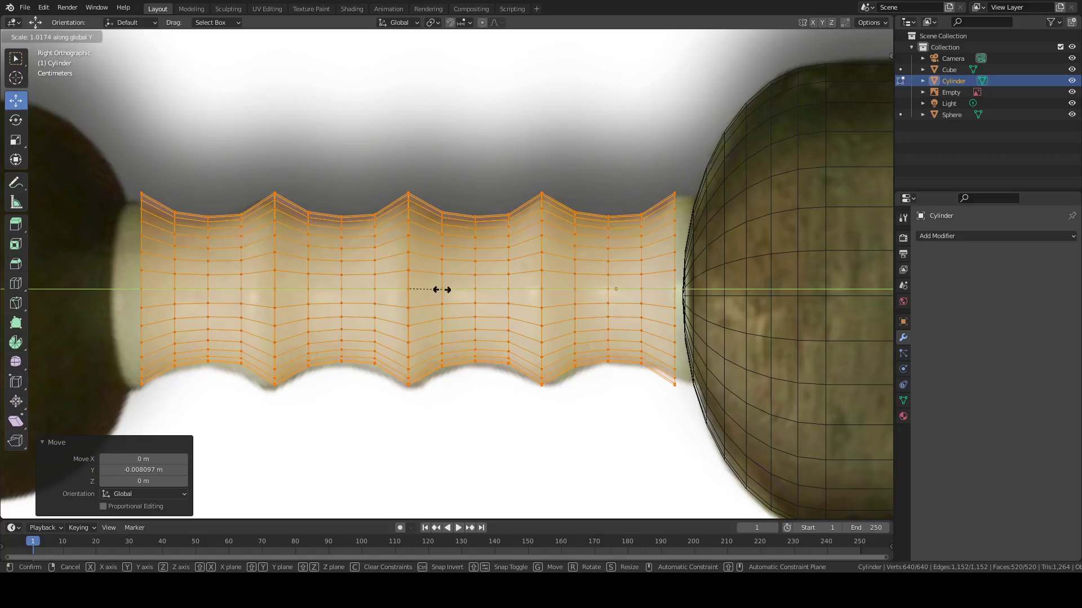
click(442, 290)
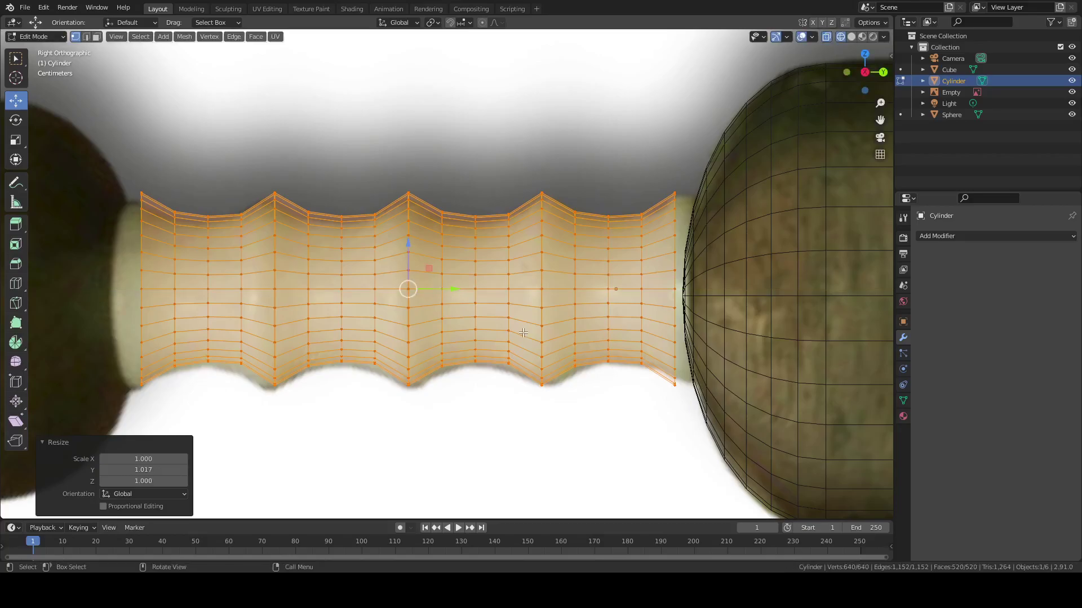
Merge the grip's overlapping vertices by distance at 0.0101 m
key(m)
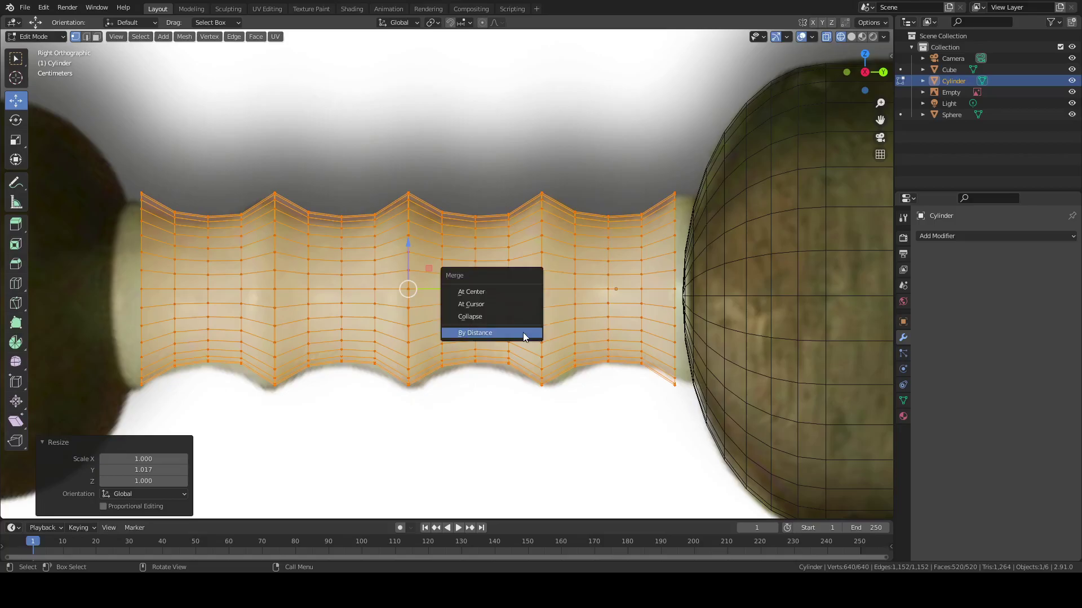
click(523, 333)
scroll(288, 294, up, 3)
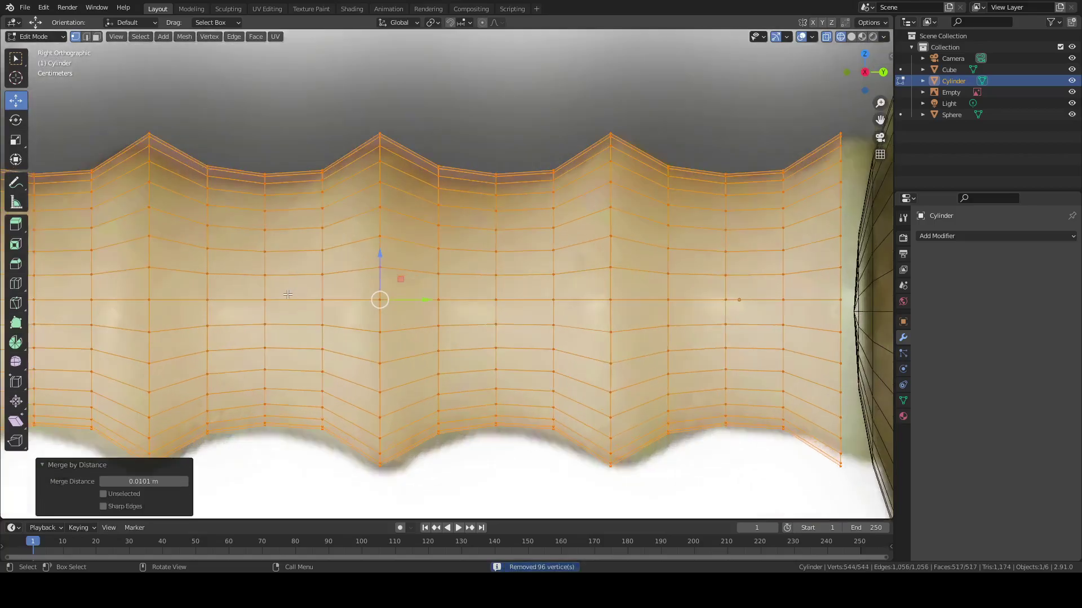
scroll(519, 272, down, 3)
scroll(282, 259, up, 3)
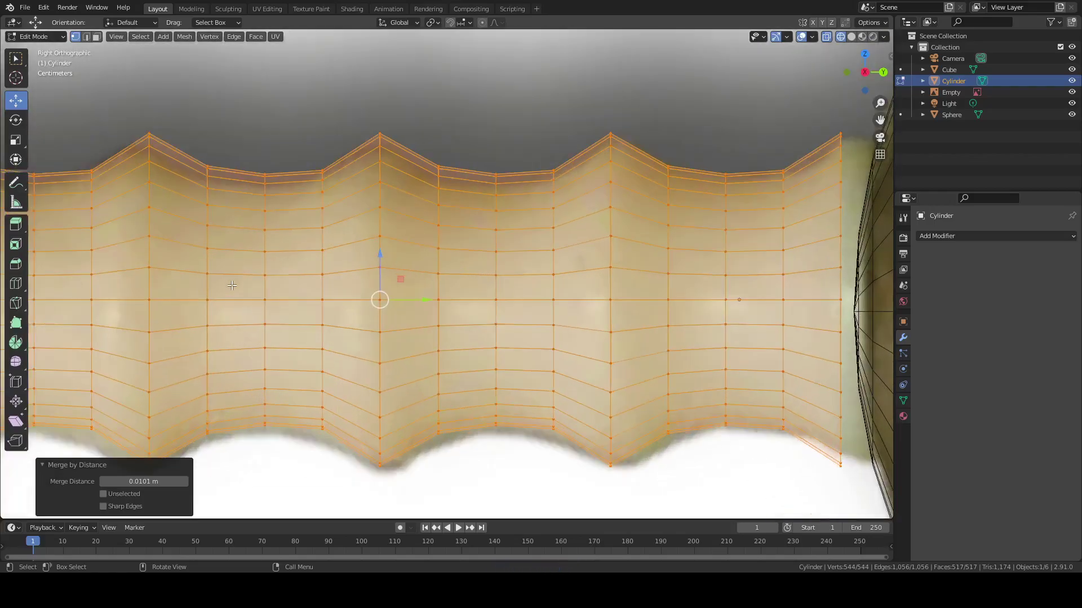
scroll(231, 286, down, 1)
scroll(231, 286, down, 1)
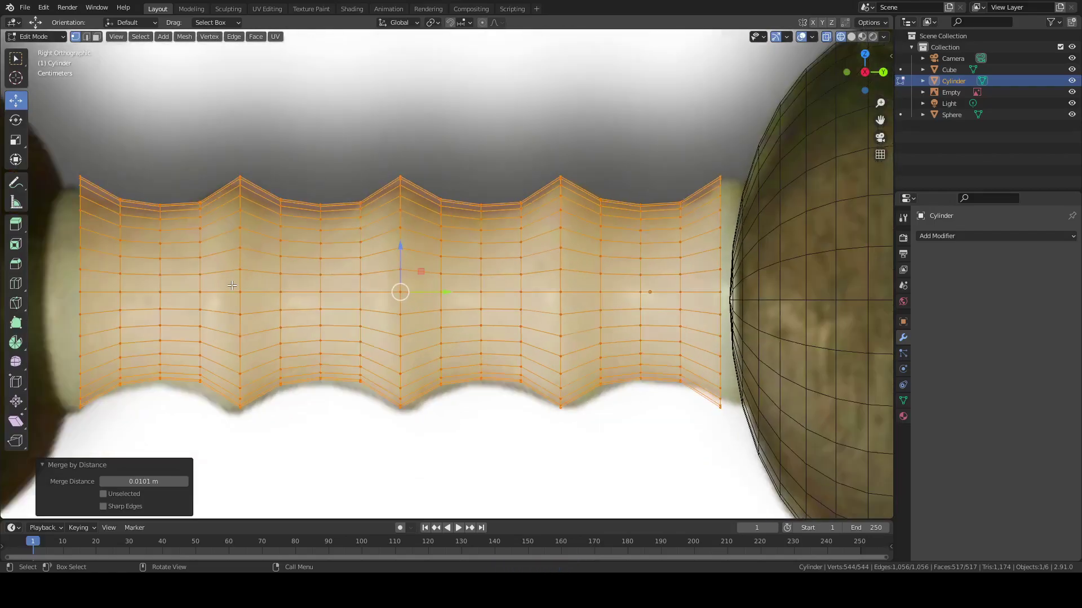
scroll(546, 259, up, 3)
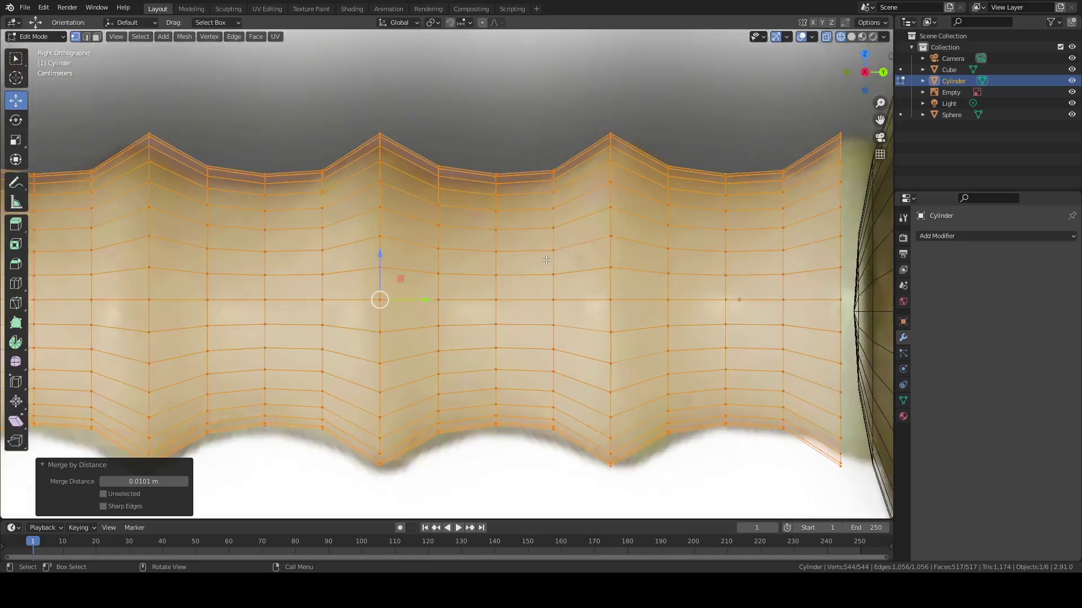
scroll(546, 260, down, 5)
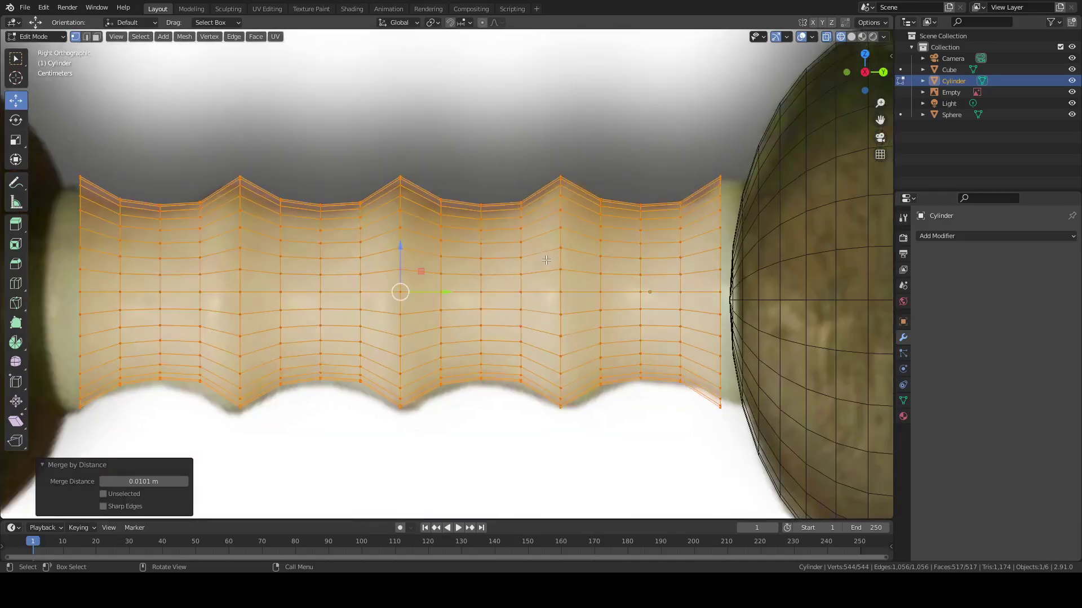
Try to select the whole edge loop around the grip's ridge nearest the pommel in edge select mode
key(alt+a)
click(87, 37)
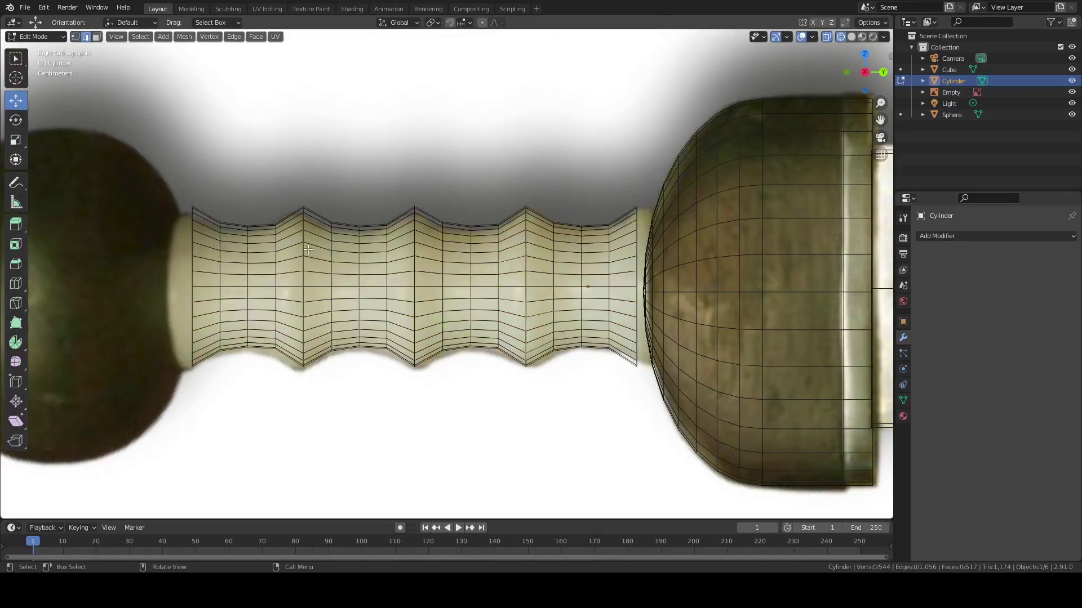
click(303, 261)
scroll(303, 279, up, 3)
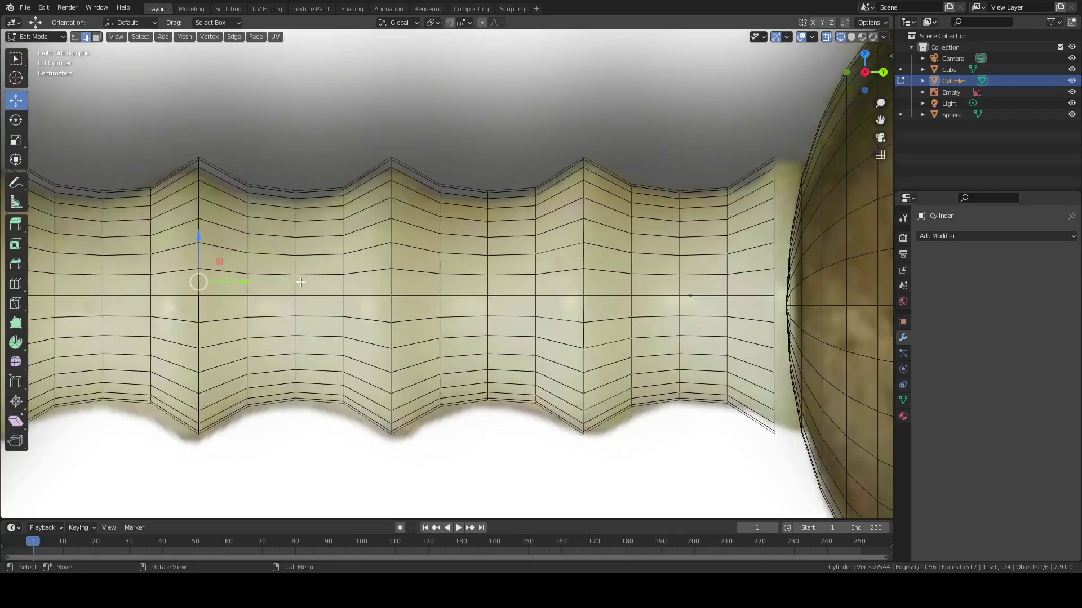
alt+click(201, 257)
alt+click(196, 228)
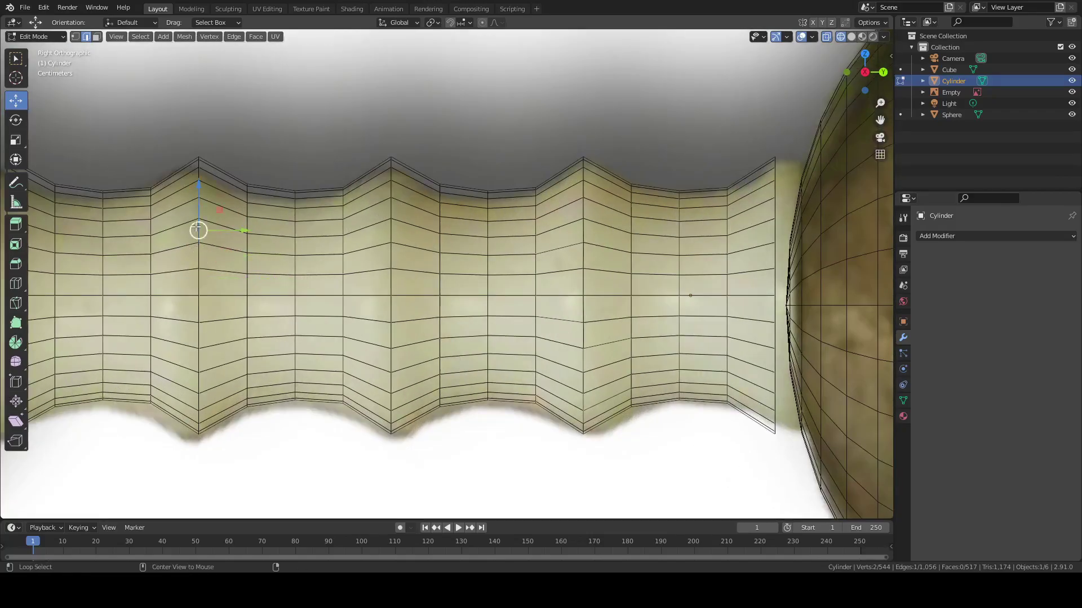
scroll(196, 227, up, 1)
scroll(196, 227, up, 1)
click(87, 255)
mouse_move(157, 243)
middle_down()
mouse_move(146, 272)
mouse_move(170, 293)
middle_up()
Switch the viewport to solid shading around the grip
scroll(147, 272, down, 4)
key(z)
click(251, 286)
click(284, 265)
scroll(285, 264, down, 3)
scroll(285, 265, up, 3)
Select all objects and open the blade, guard and grip meshes together in Edit Mode
key(Tab)
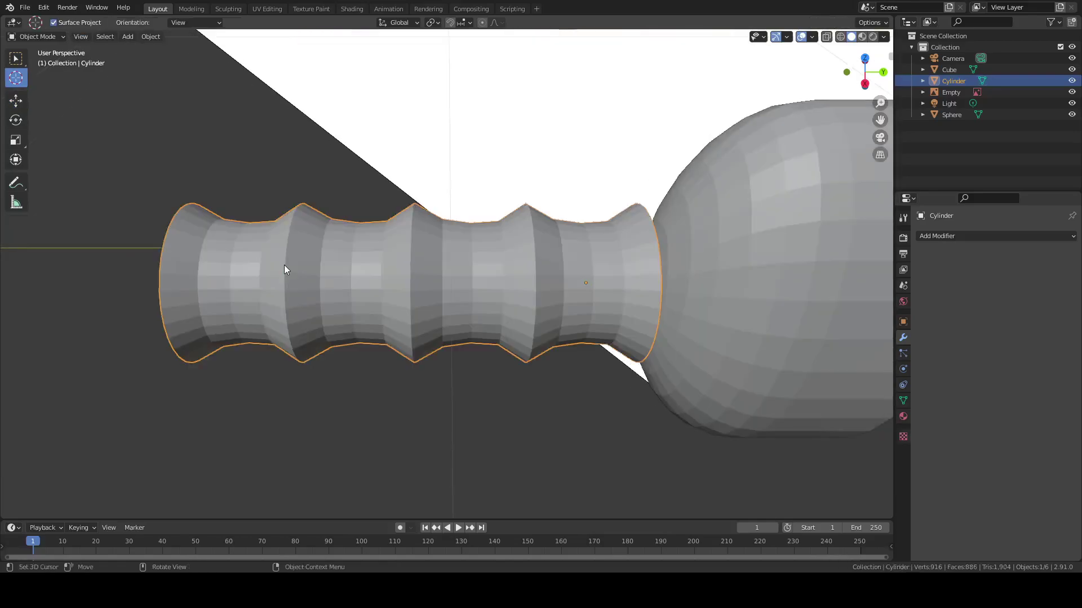
key(a)
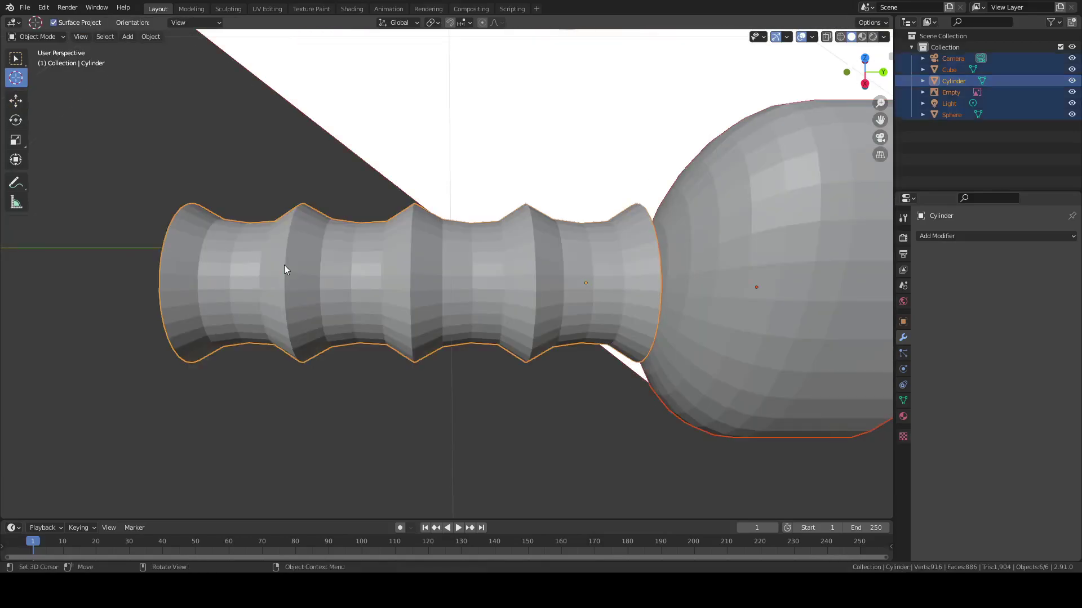
key(Tab)
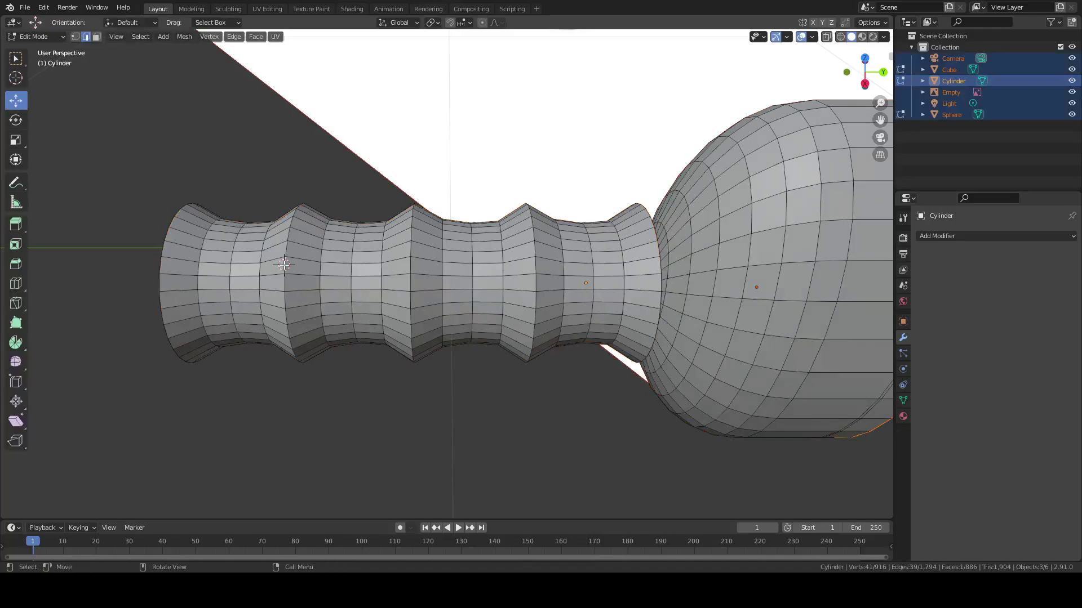
key(a)
click(284, 264)
scroll(284, 264, down, 6)
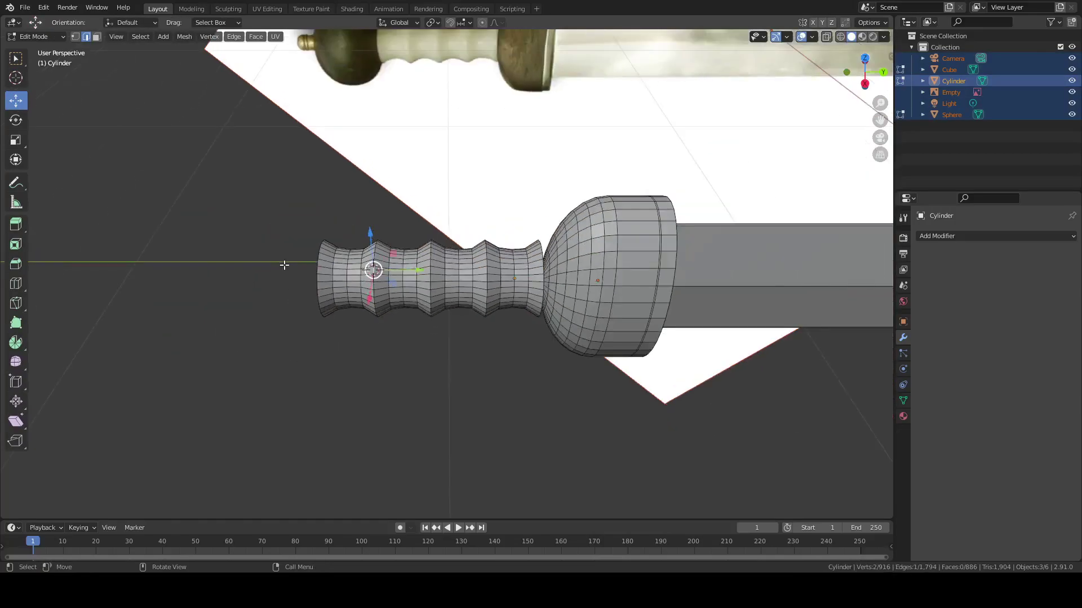
scroll(428, 273, up, 4)
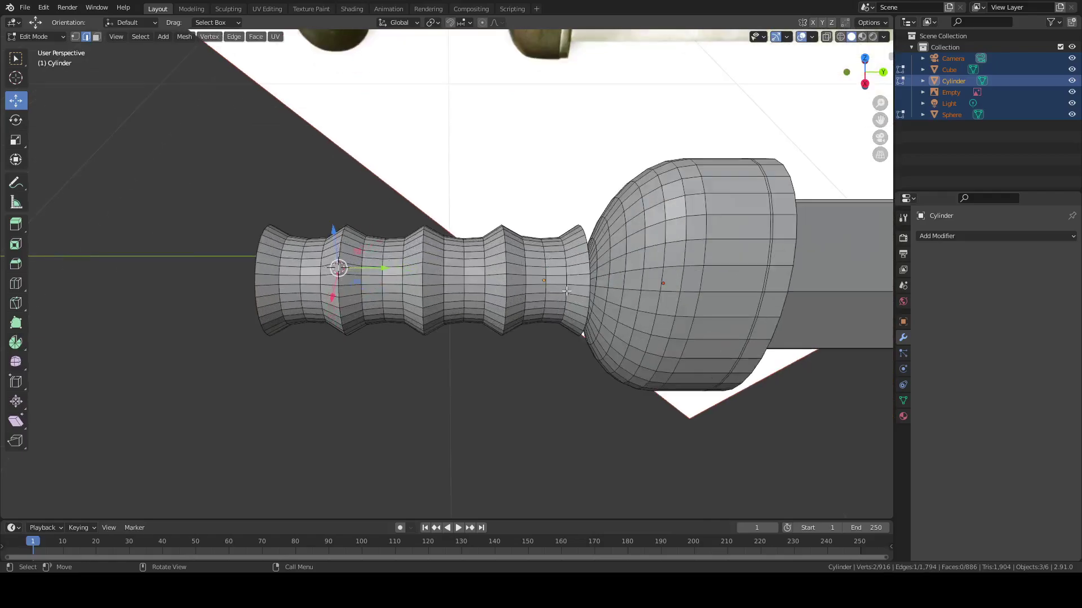
middle_drag(547, 295, 613, 278)
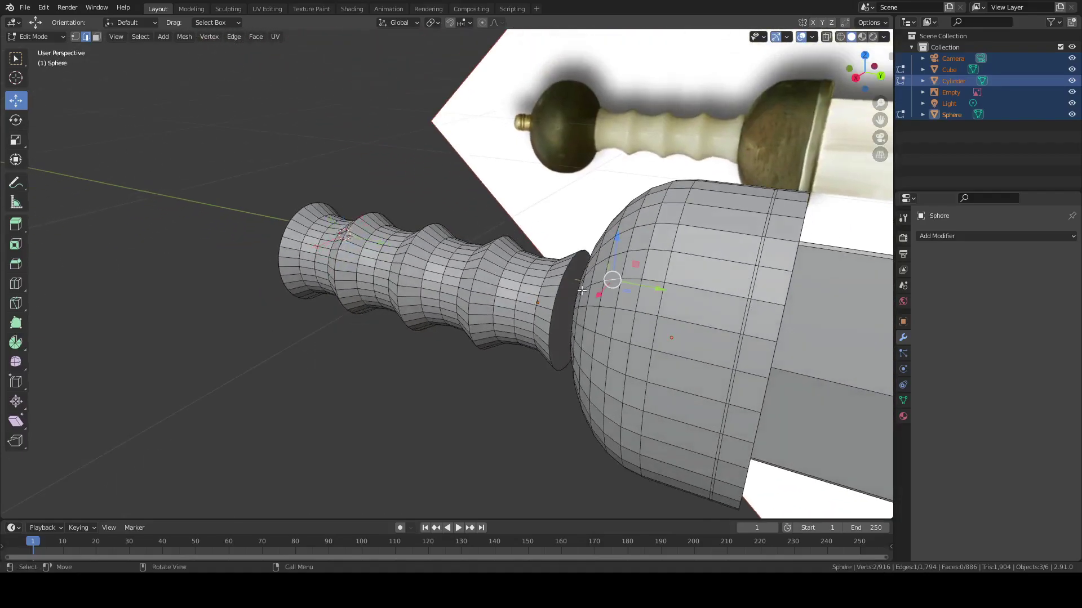
scroll(524, 290, down, 1)
middle_drag(501, 292, 527, 293)
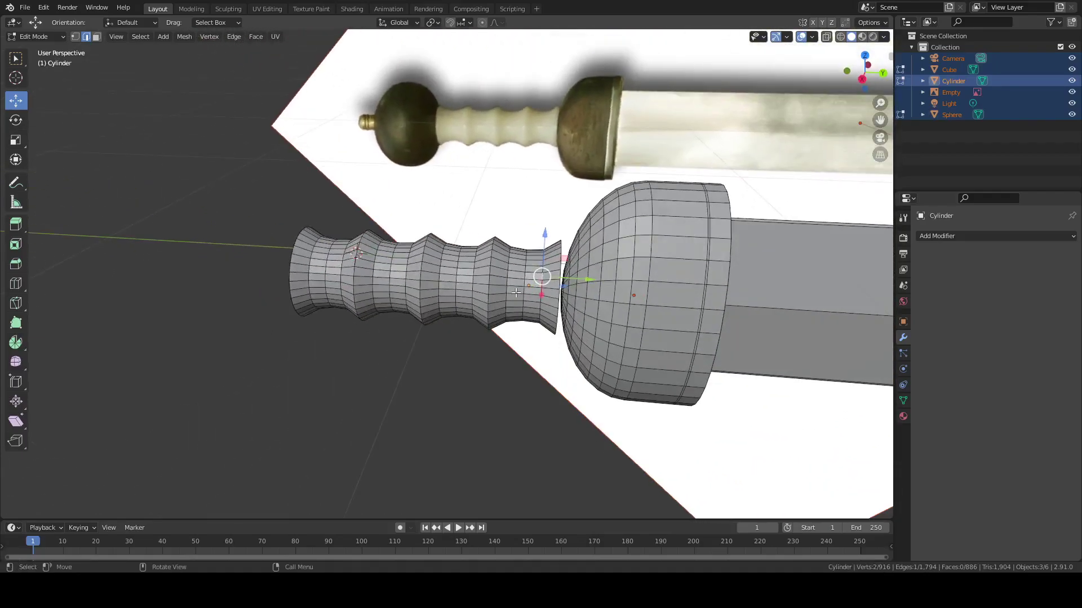
Select only the grip's linked geometry and separate the selection into its own object
key(a)
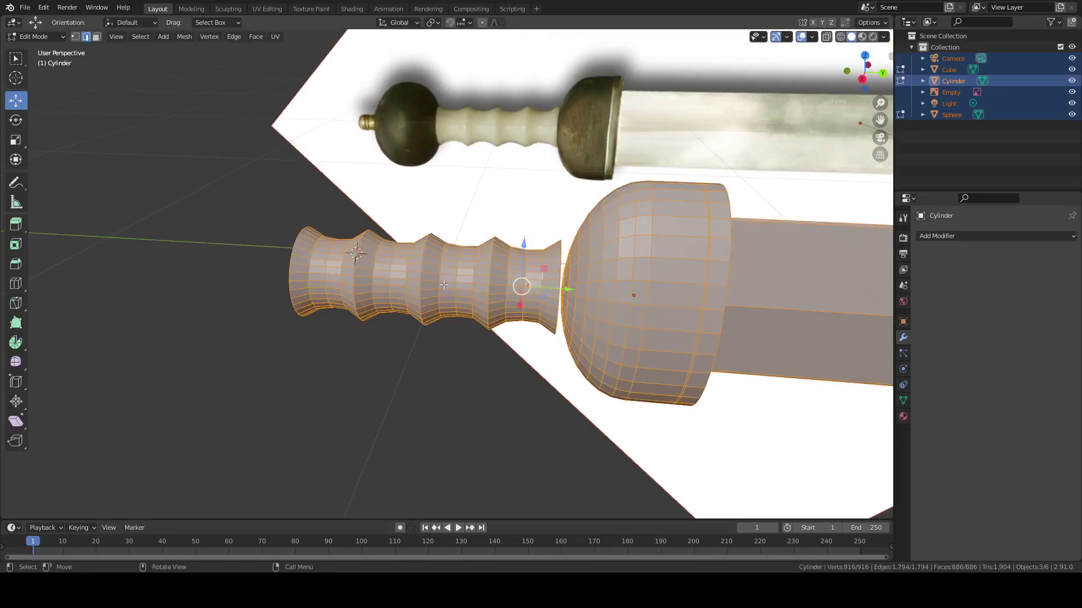
click(445, 285)
key(l)
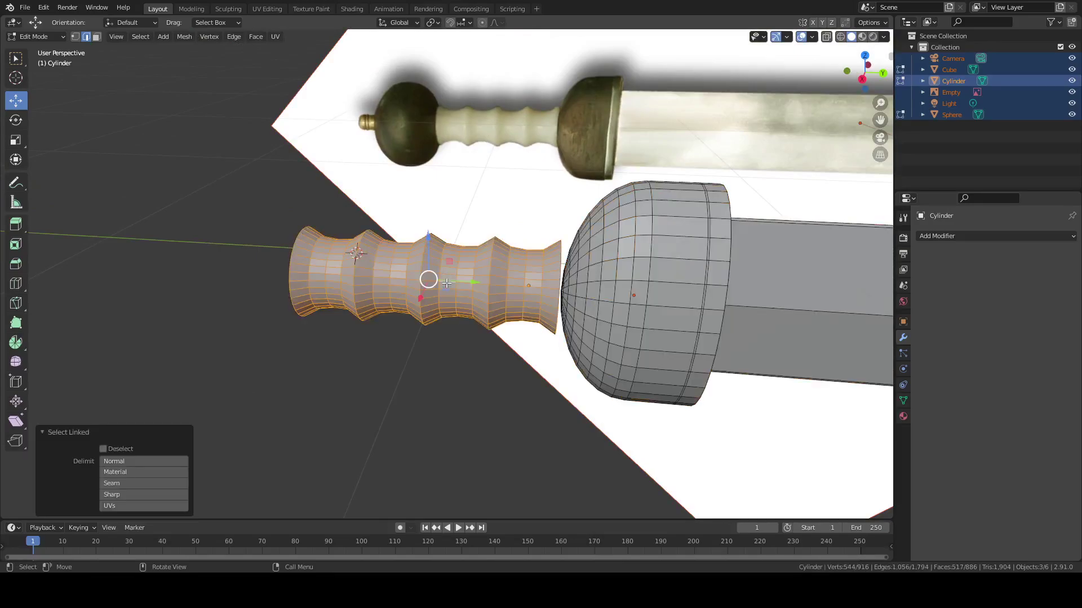
key(p)
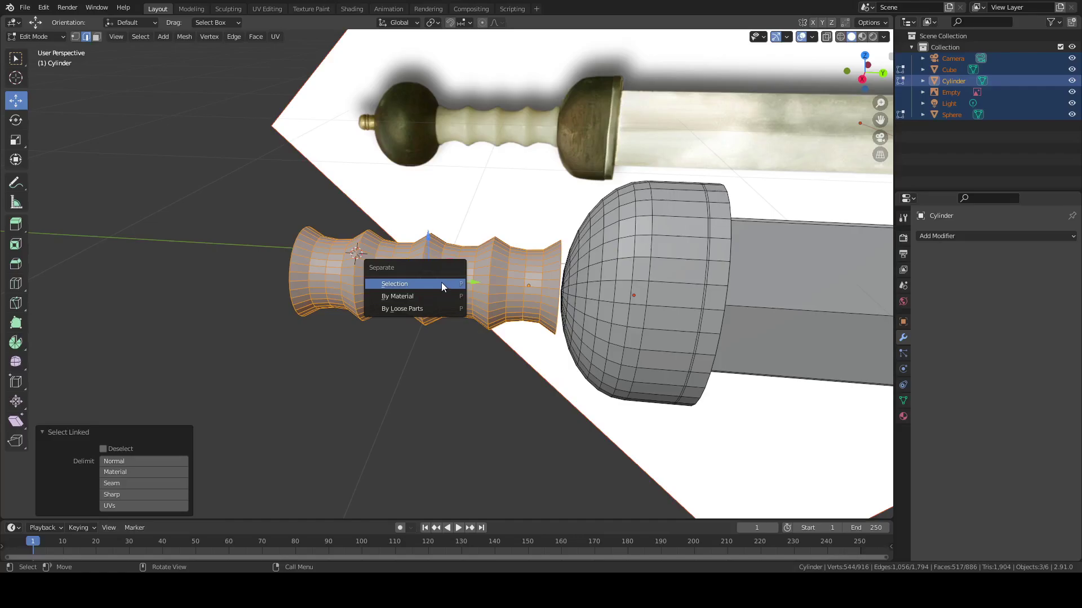
click(441, 283)
middle_drag(441, 282, 429, 287)
scroll(429, 286, up, 2)
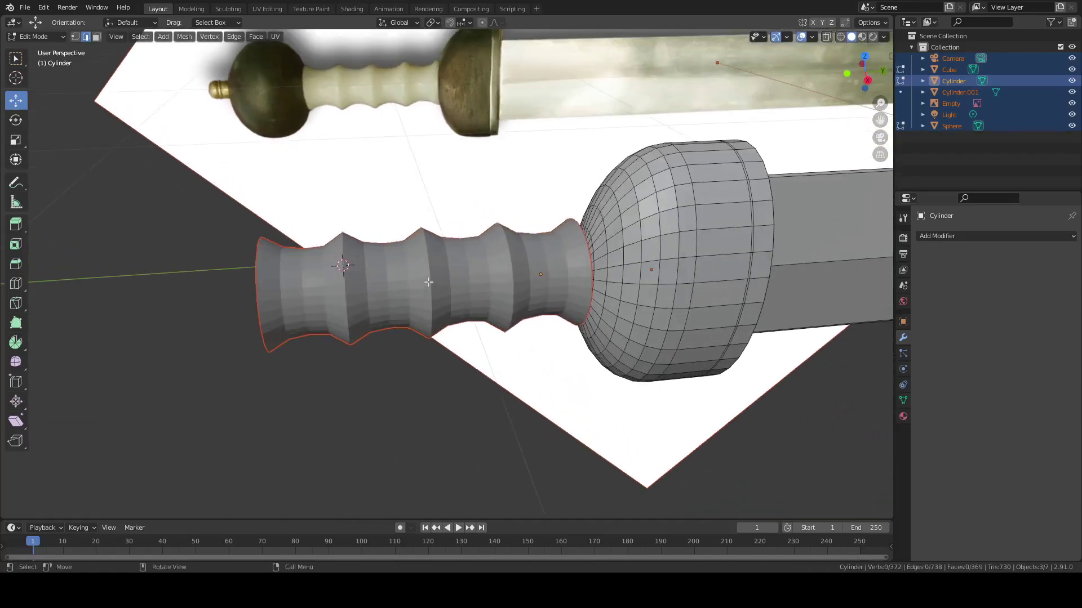
Return to Object Mode, select only the separated grip with the Move tool, and open it in Edit Mode
key(Tab)
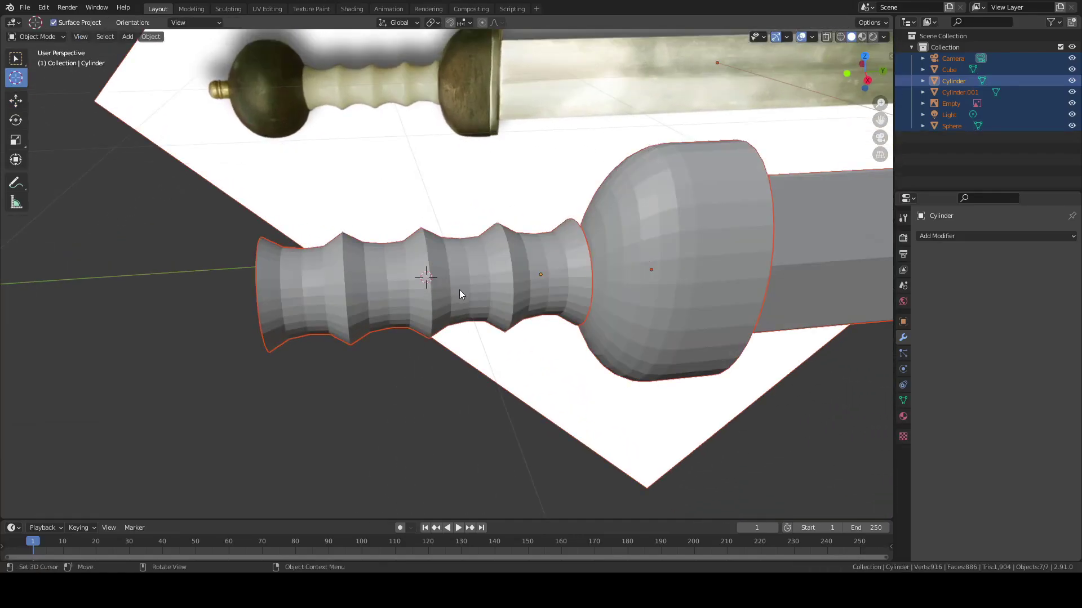
click(16, 101)
click(339, 252)
middle_drag(340, 252, 258, 243)
scroll(367, 240, up, 3)
key(Tab)
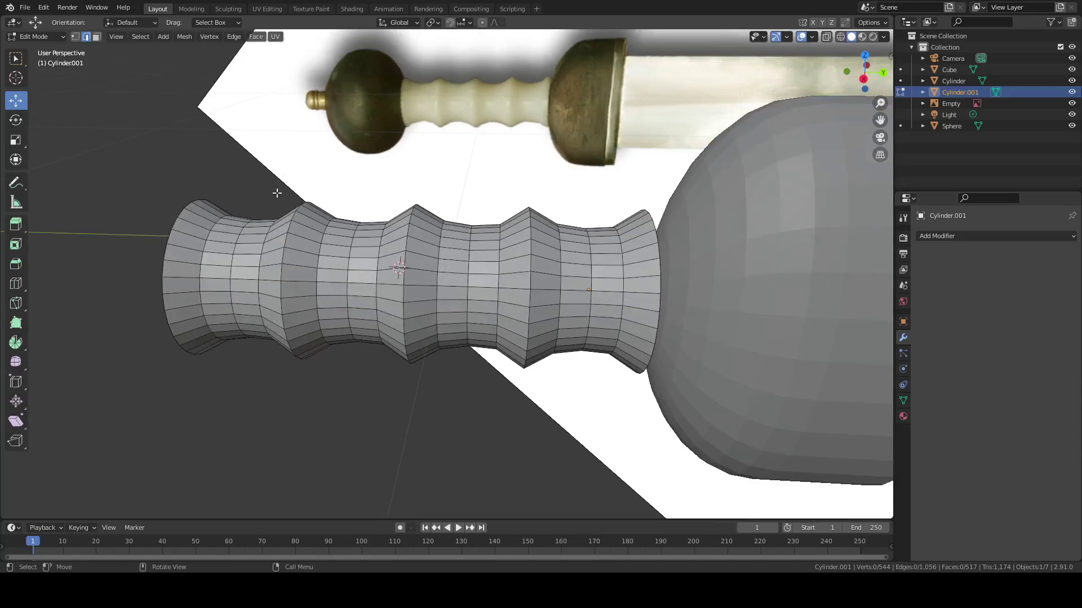
Merge all of the separated grip's vertices by distance, raising the merge distance to 0.0201 m
key(a)
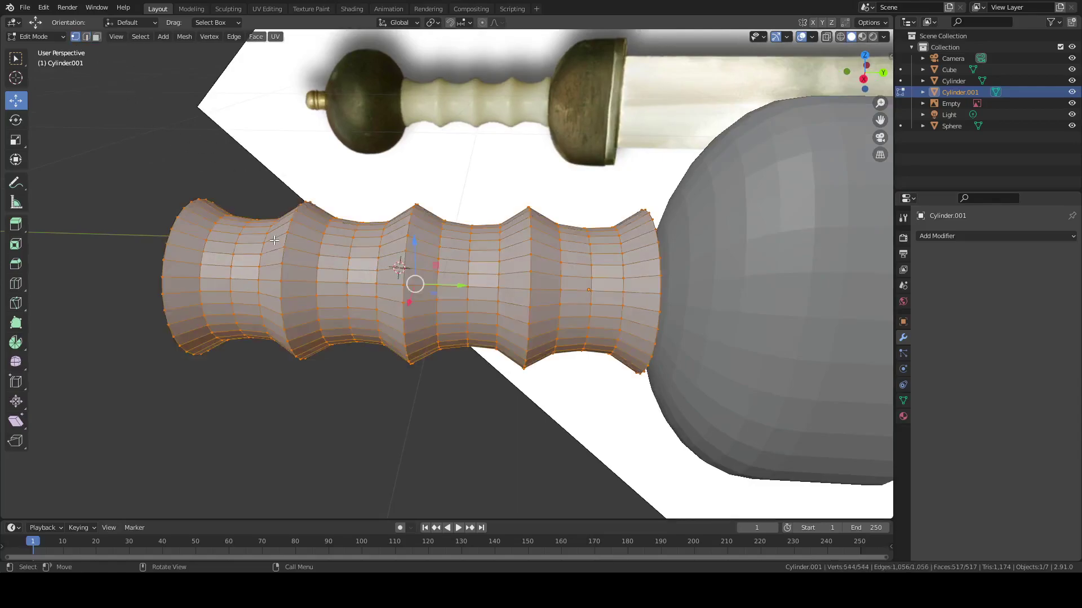
key(m)
click(275, 241)
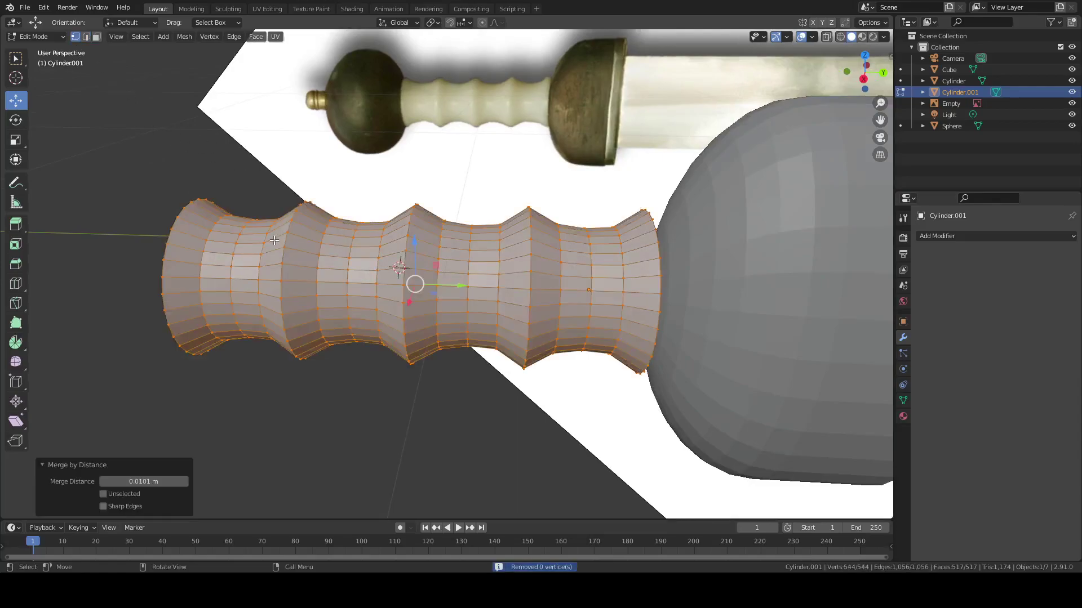
click(183, 482)
click(184, 483)
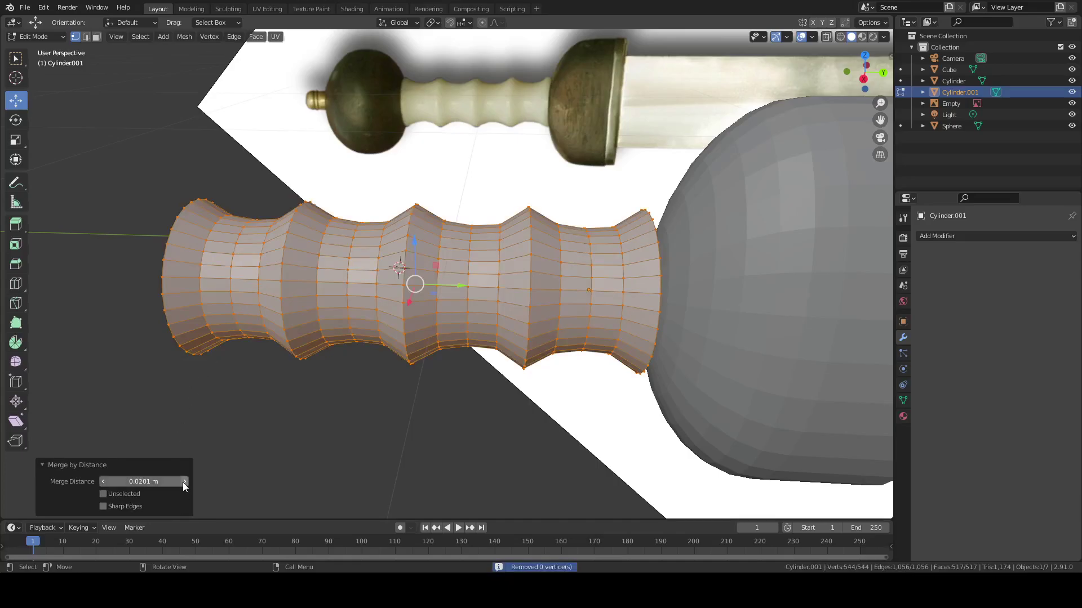
middle_drag(197, 456, 243, 374)
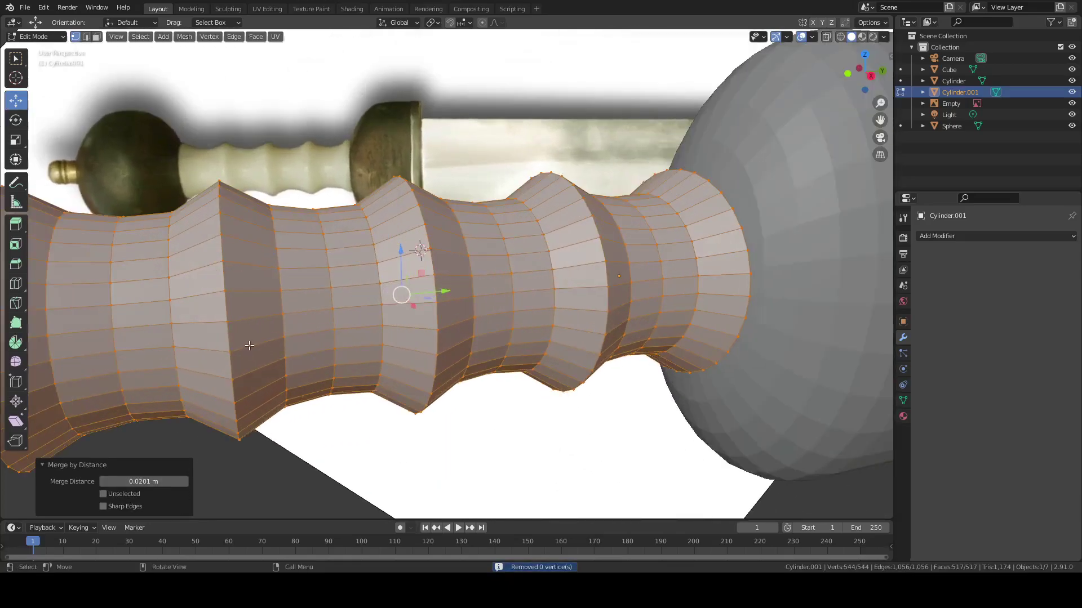
scroll(249, 345, up, 5)
middle_drag(261, 333, 322, 329)
scroll(322, 330, down, 4)
Delete the round cap face closing the grip's pommel end in face select mode
key(Tab)
key(Tab)
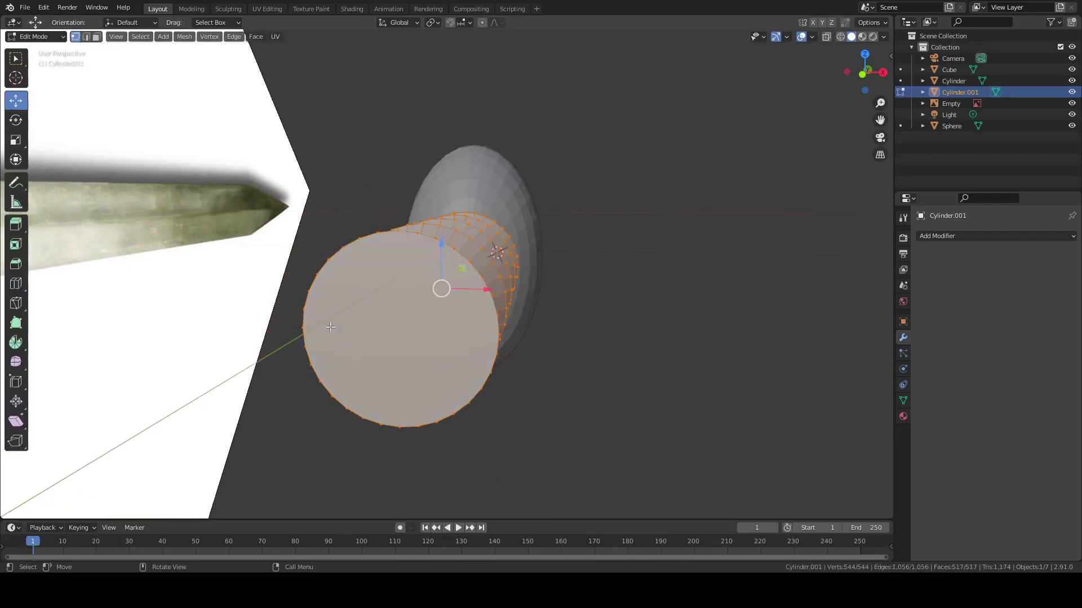
click(97, 36)
click(417, 317)
middle_drag(417, 317, 428, 318)
key(x)
click(412, 322)
Delete the remaining round faces inside the grip at each ridge and at its guard end
click(428, 317)
key(x)
click(444, 308)
click(452, 297)
key(x)
click(452, 296)
click(456, 294)
key(x)
middle_drag(456, 294, 305, 342)
click(456, 293)
click(457, 282)
key(x)
click(457, 282)
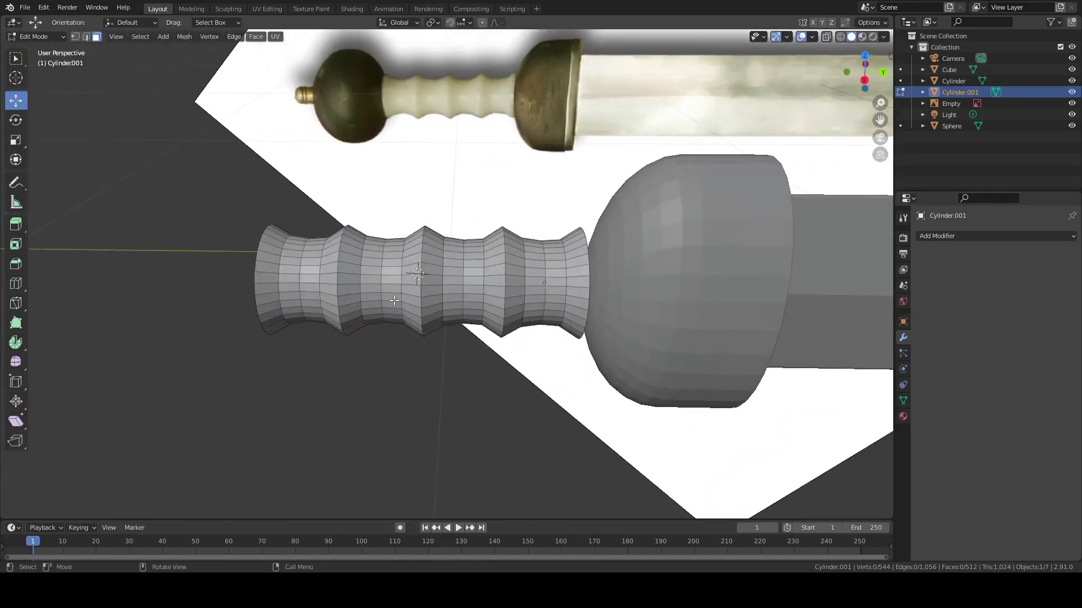
Merge all vertices of the hollow grip by distance at 0.0201 m in vertex select mode
click(75, 37)
key(a)
mouse_move(382, 248)
middle_down()
mouse_move(389, 264)
mouse_move(374, 246)
middle_up()
key(m)
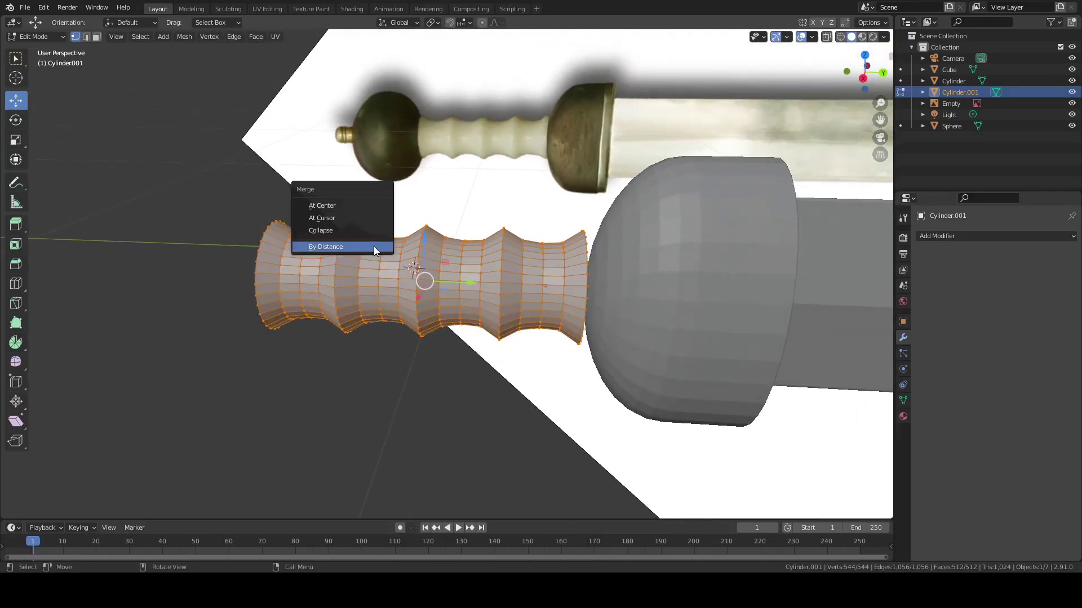
click(353, 247)
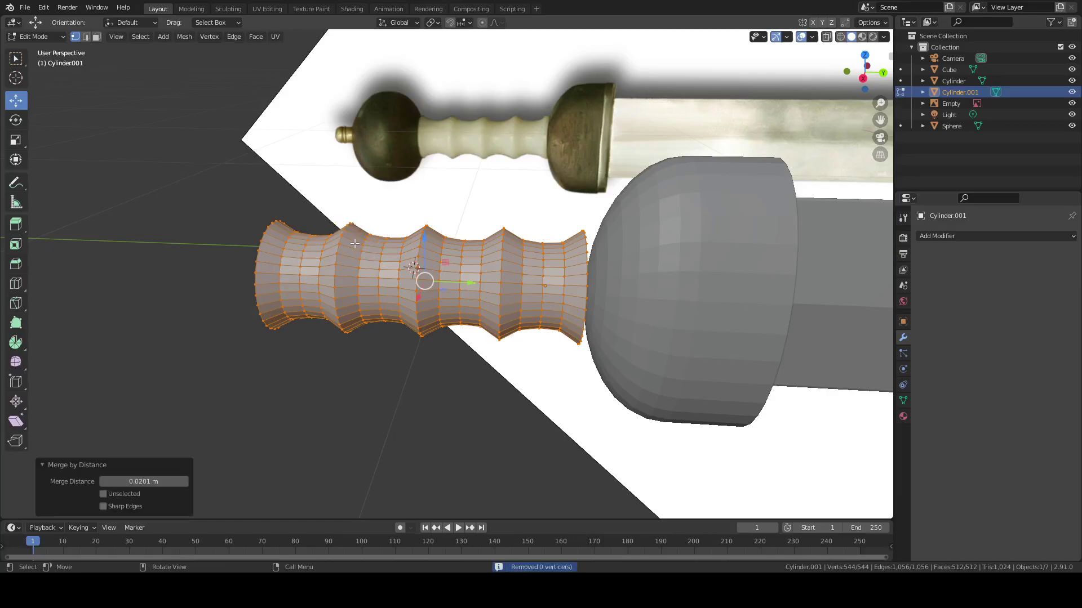
scroll(251, 385, up, 5)
mouse_move(251, 385)
middle_down()
mouse_move(251, 397)
mouse_move(301, 381)
mouse_move(256, 387)
mouse_move(265, 401)
middle_up()
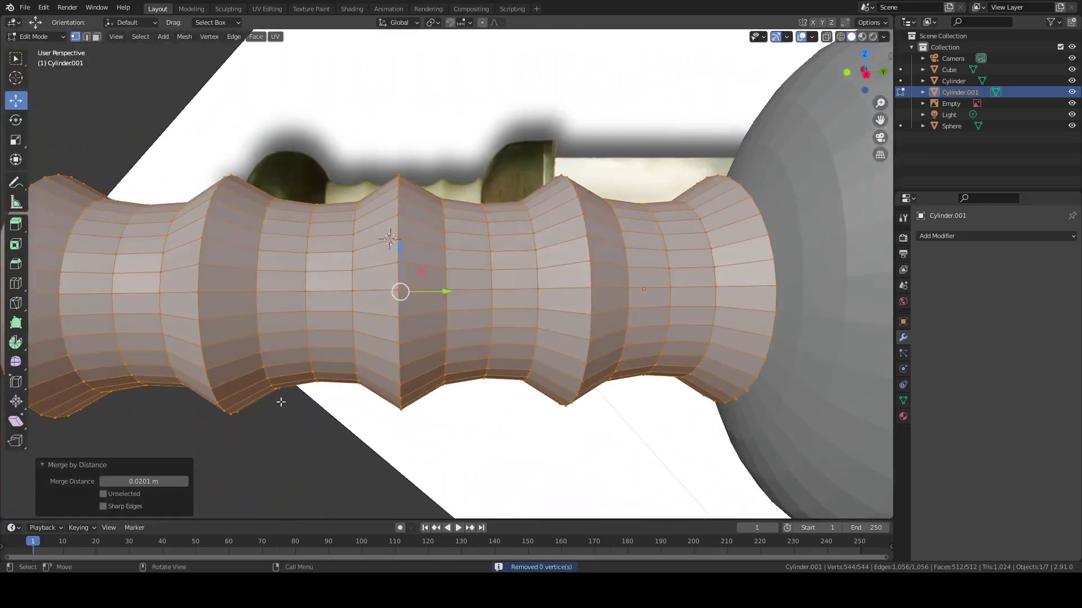
Select the full edge loops around the grip's three middle ridges in edge select mode
click(86, 36)
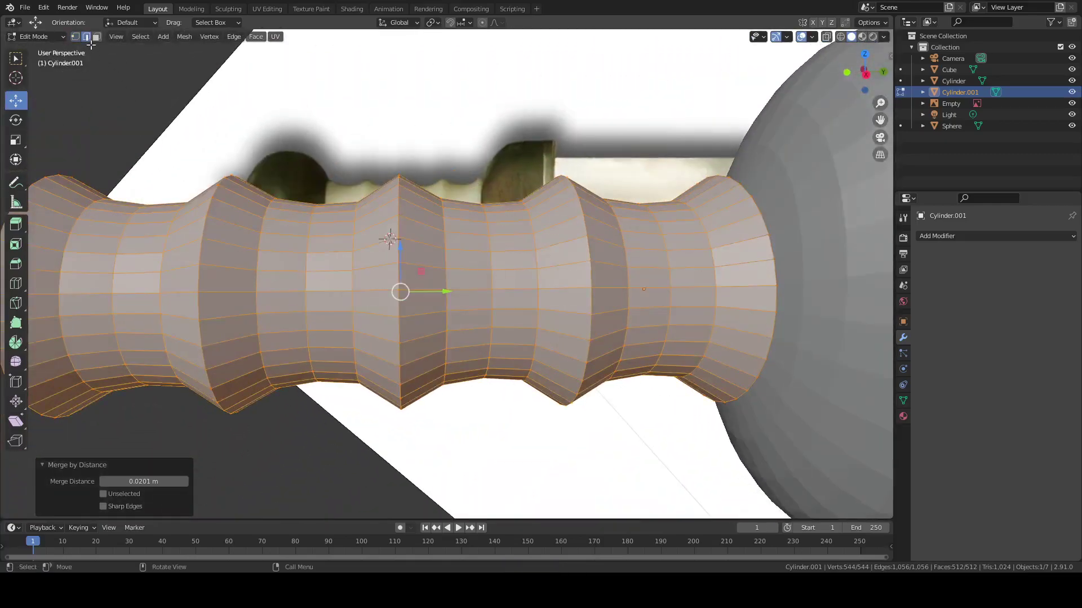
key(alt+a)
alt+click(199, 255)
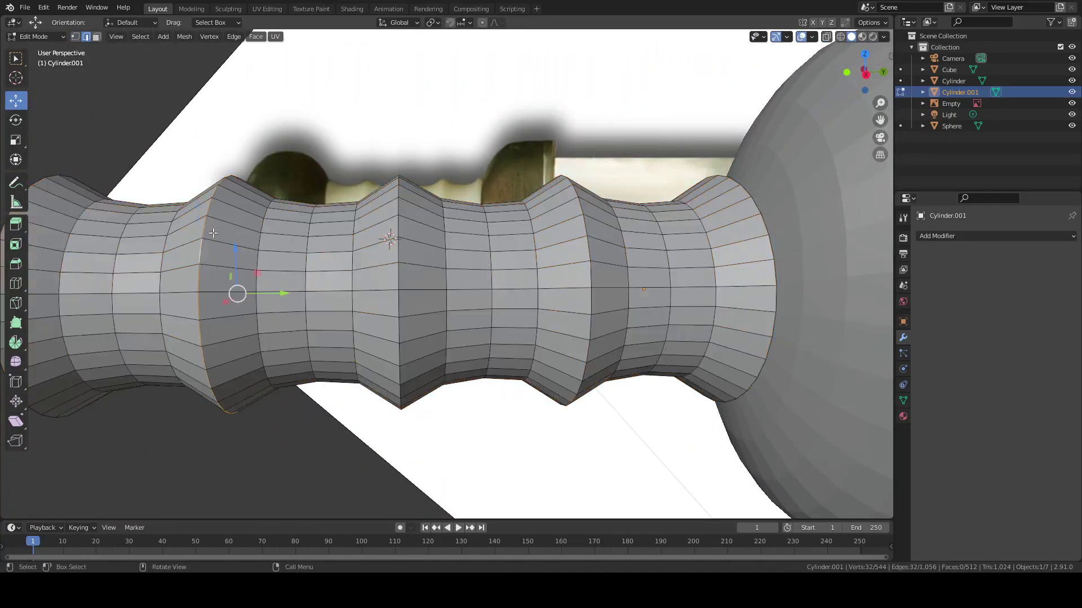
scroll(252, 248, down, 2)
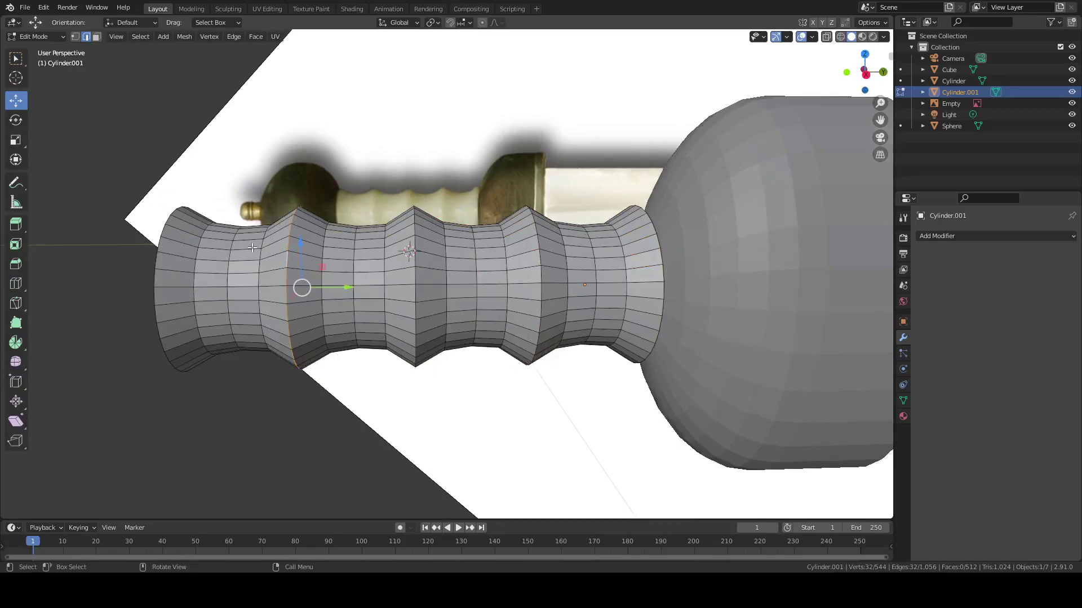
alt+shift+click(416, 294)
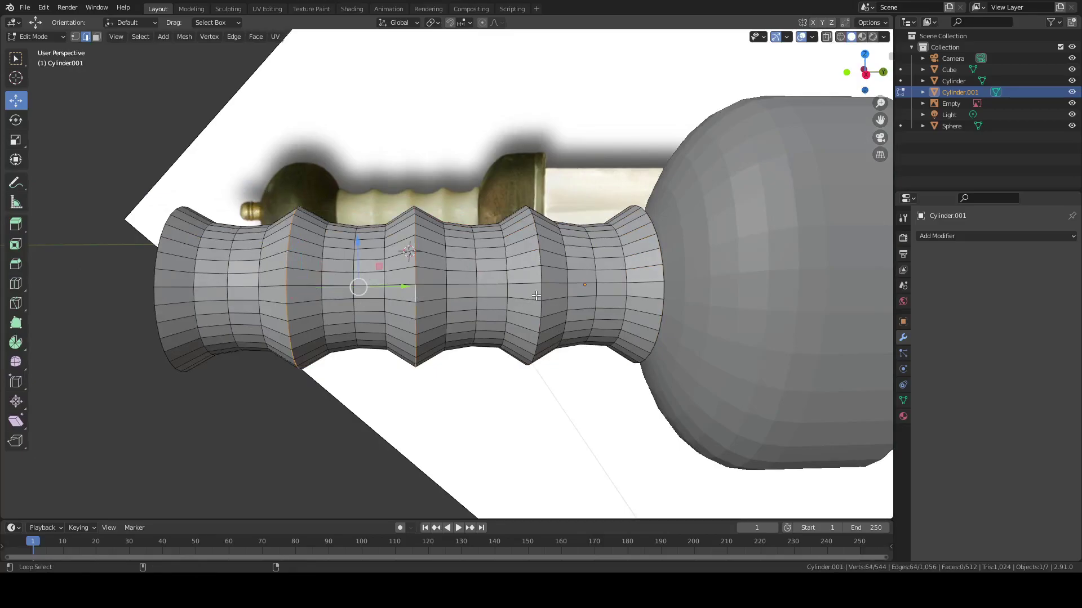
alt+shift+click(540, 294)
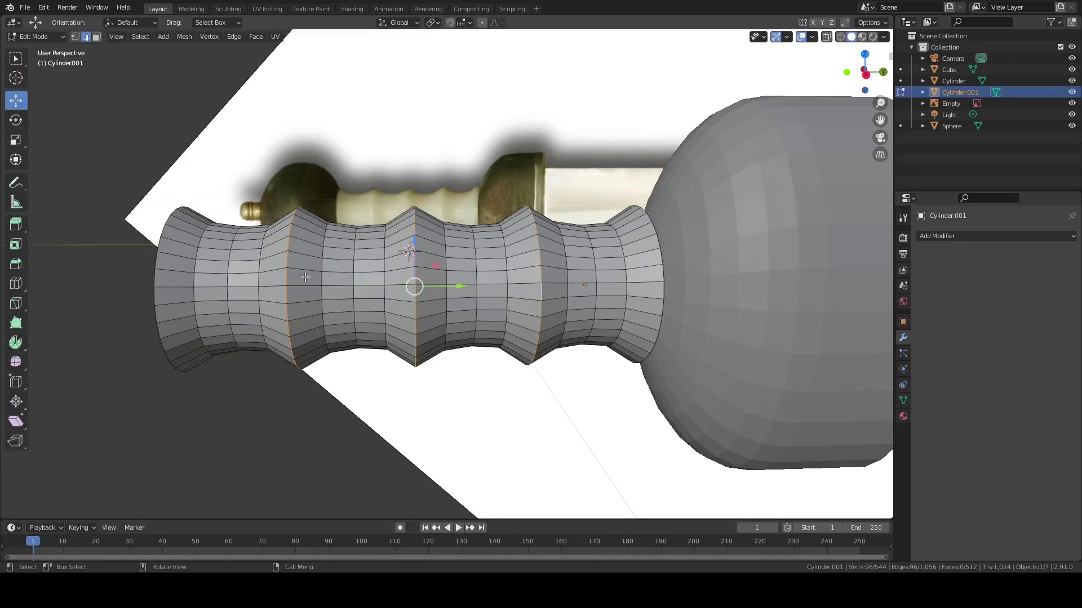
Bevel the three ridge loops with 4 segments and a width of about 0.154 m against the reference in wireframe side view
key(KP_3)
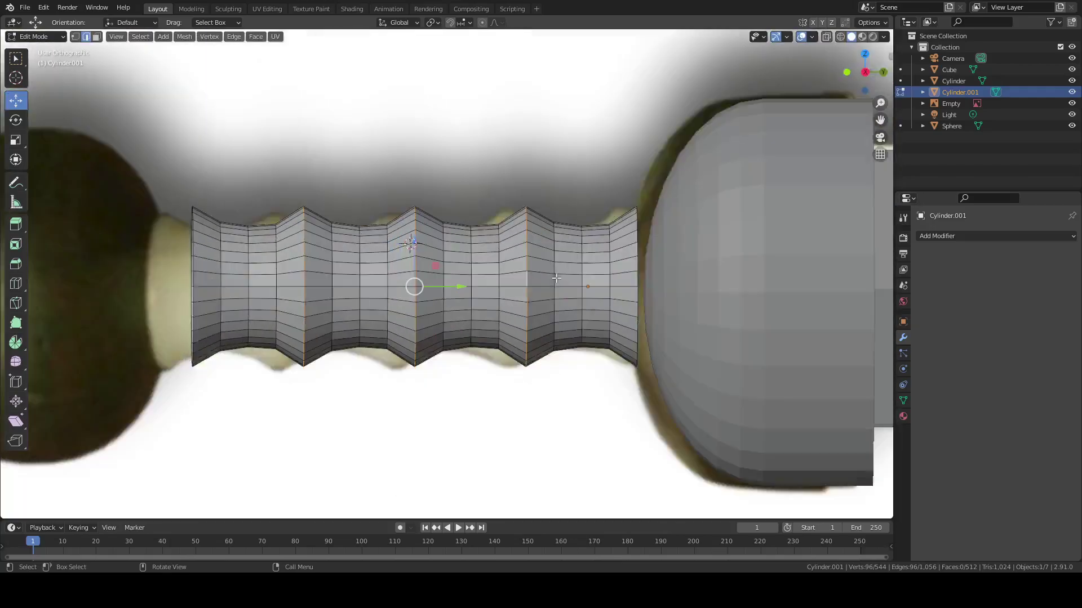
scroll(522, 311, up, 2)
key(z)
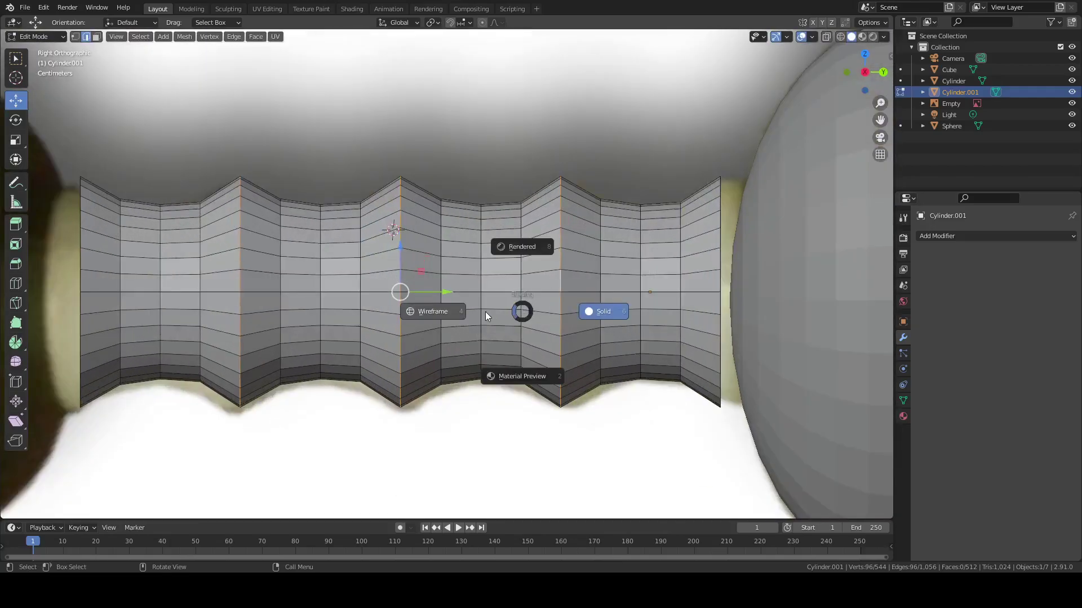
click(486, 311)
key(ctrl+b)
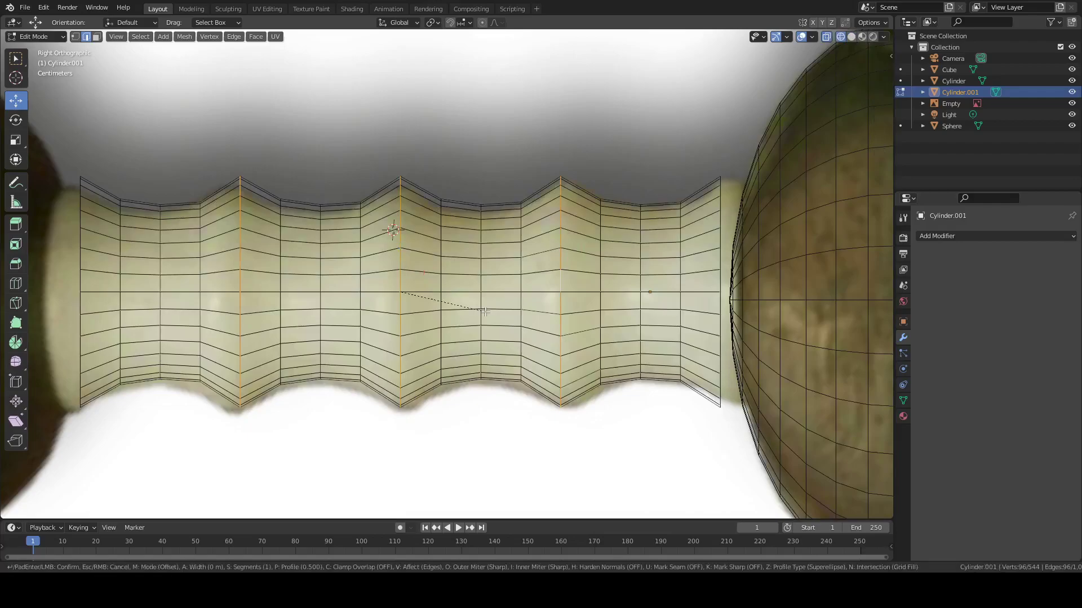
scroll(496, 330, up, 1)
scroll(498, 333, up, 1)
scroll(499, 334, up, 1)
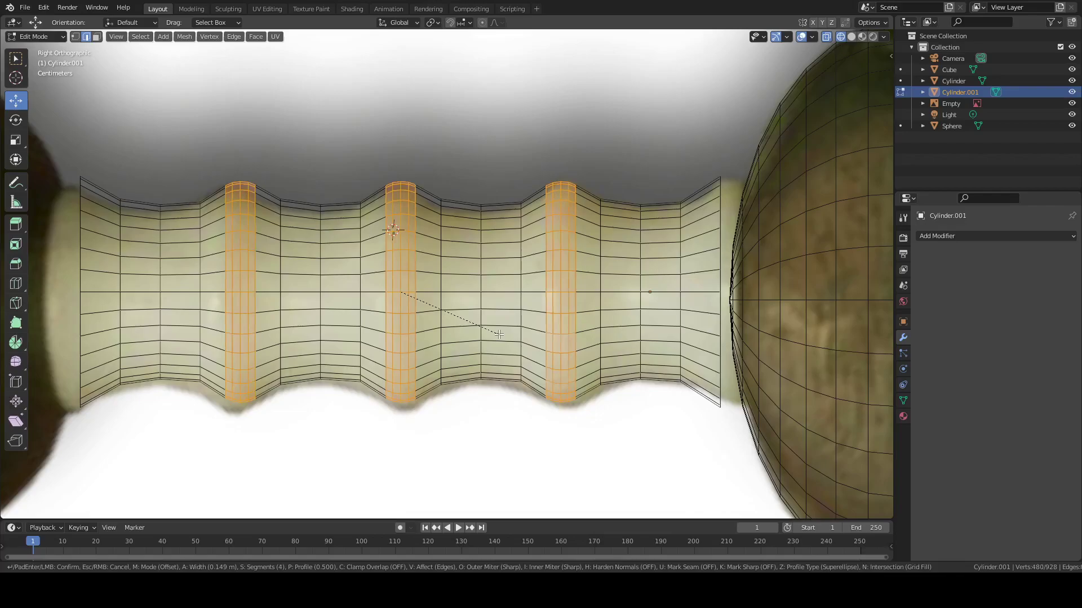
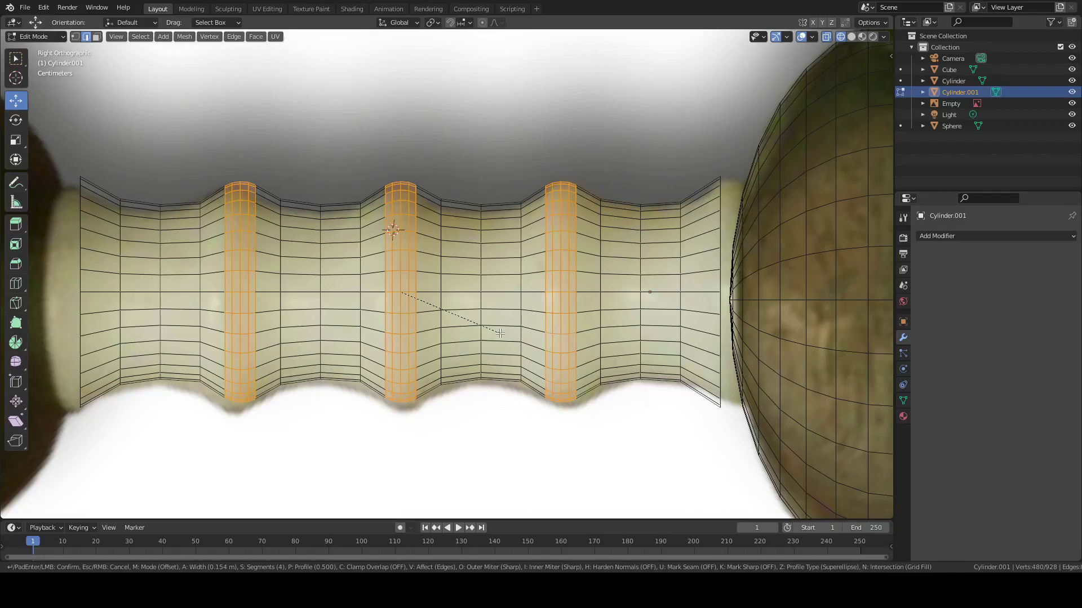
click(499, 333)
scroll(500, 333, down, 5)
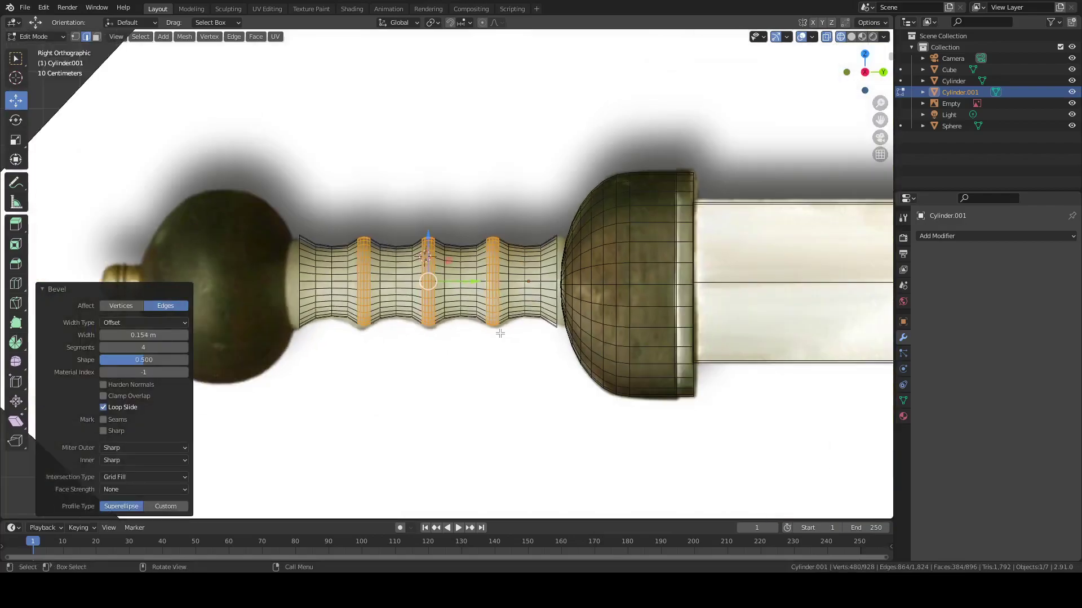
scroll(500, 333, up, 5)
scroll(500, 333, up, 1)
scroll(500, 333, down, 6)
Switch back to solid shading and return to object mode to check the beveled grip
key(z)
click(545, 326)
middle_drag(545, 326, 510, 343)
click(492, 341)
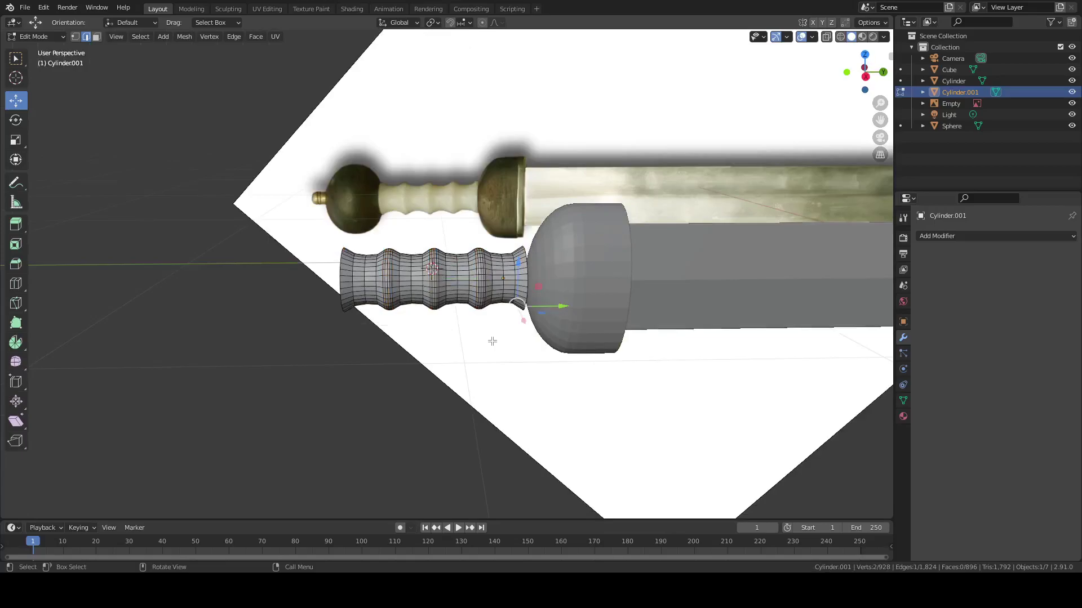
key(Tab)
click(433, 337)
mouse_move(433, 337)
middle_down()
mouse_move(456, 333)
mouse_move(419, 345)
middle_up()
scroll(419, 345, up, 6)
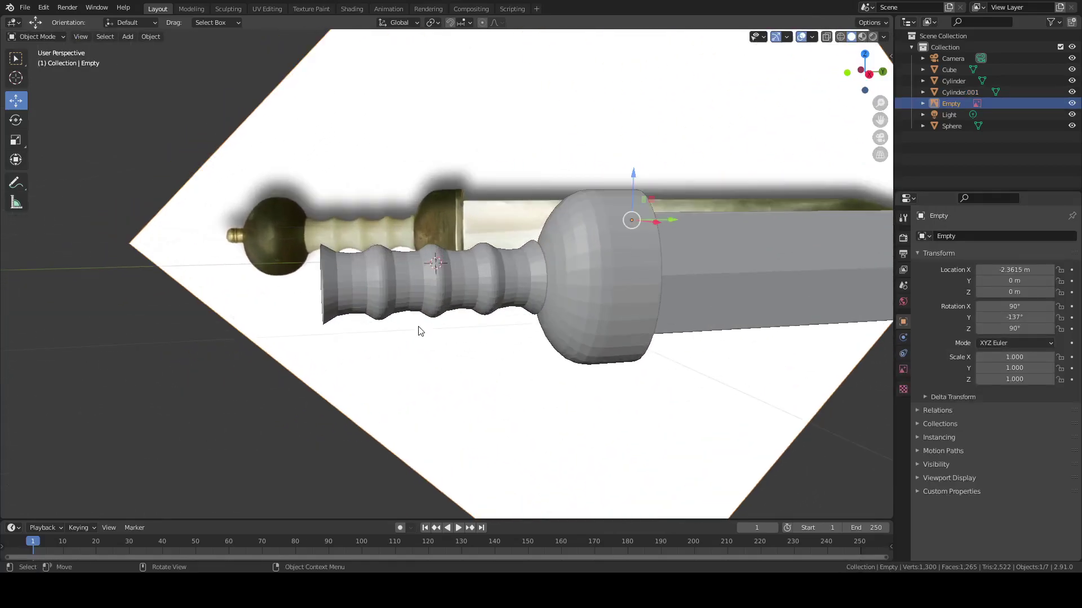
middle_drag(460, 315, 447, 336)
Apply smooth shading to all faces of the grip and return to object mode
click(432, 289)
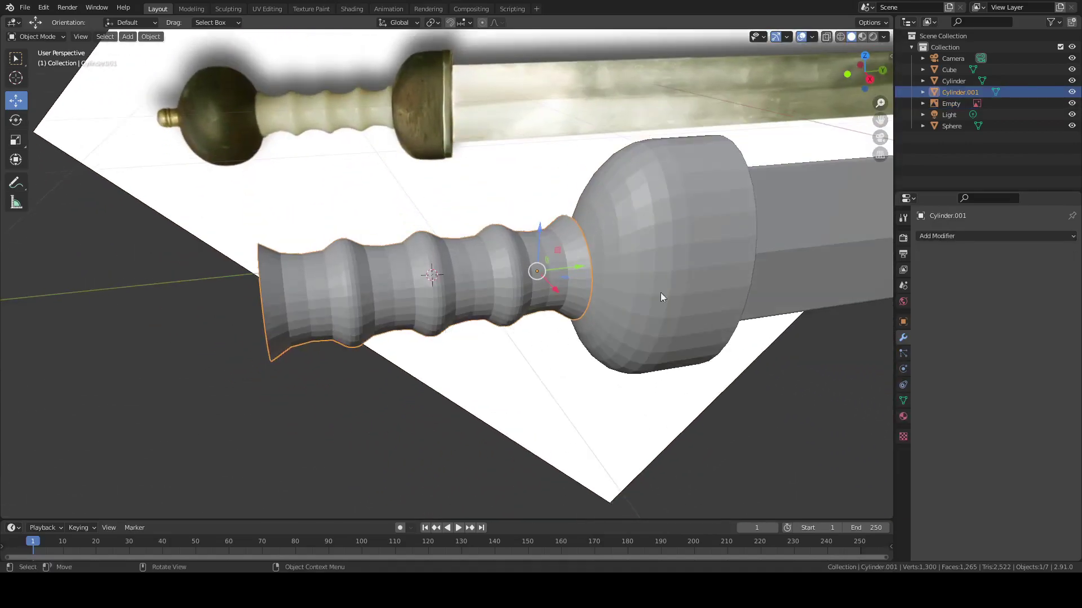
key(Tab)
key(a)
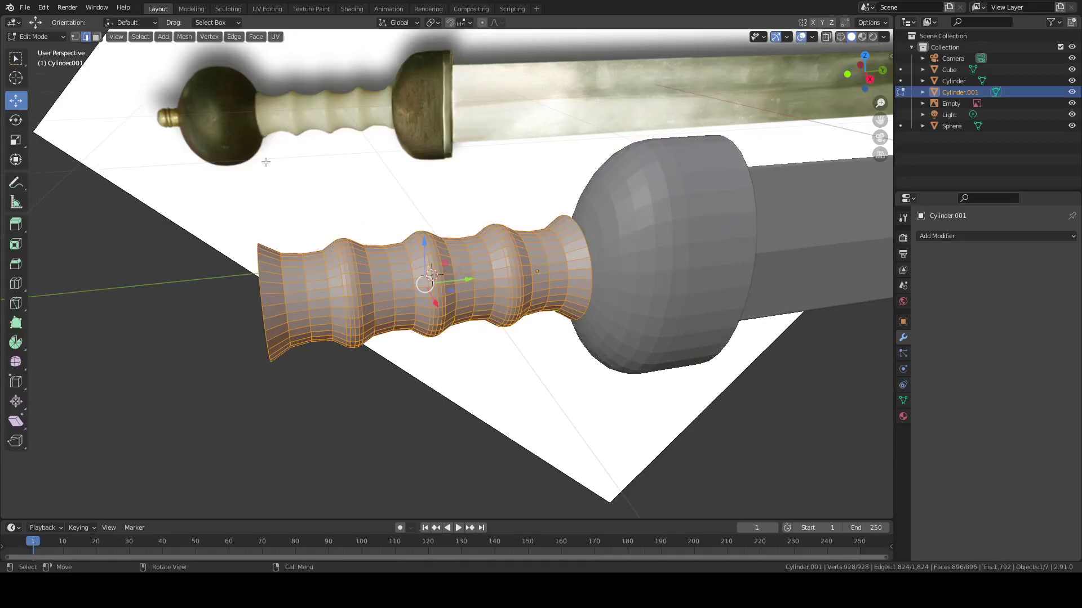
click(246, 37)
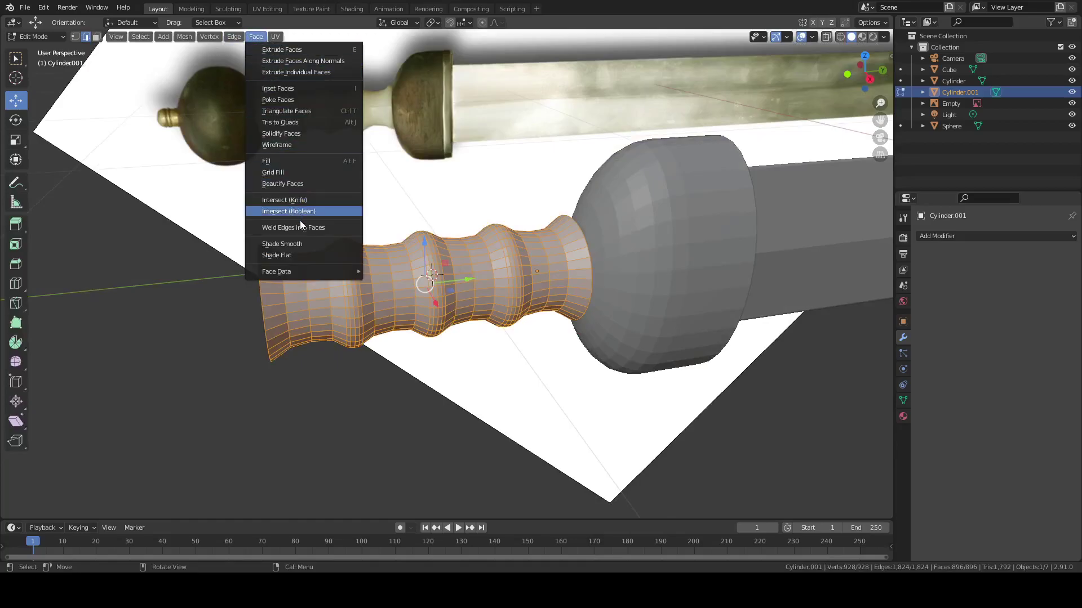
click(306, 242)
key(Tab)
middle_drag(289, 228, 296, 213)
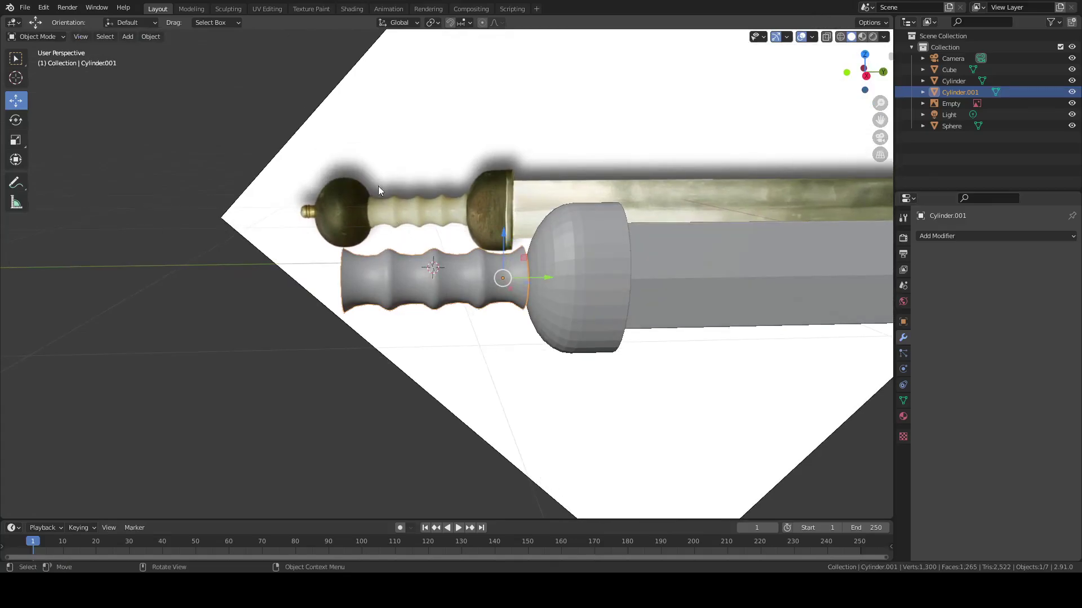
middle_drag(360, 261, 401, 289)
scroll(401, 289, up, 2)
middle_drag(471, 303, 461, 294)
Extrude the grip's guard-end edge loop about 0.032 m along Y into the guard, working in right side view
key(KP_3)
scroll(495, 294, up, 5)
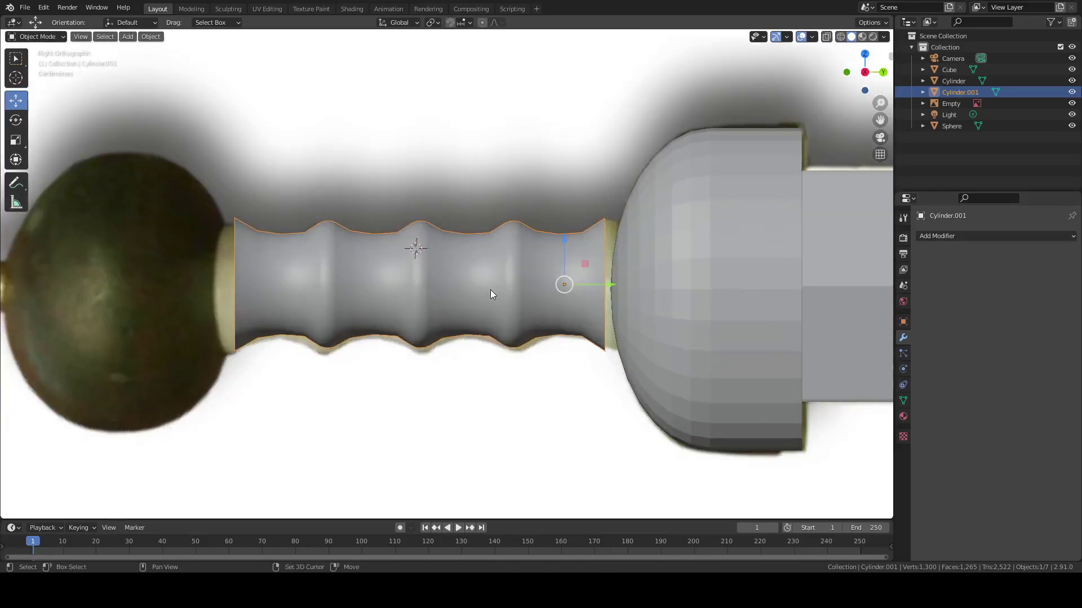
key(Tab)
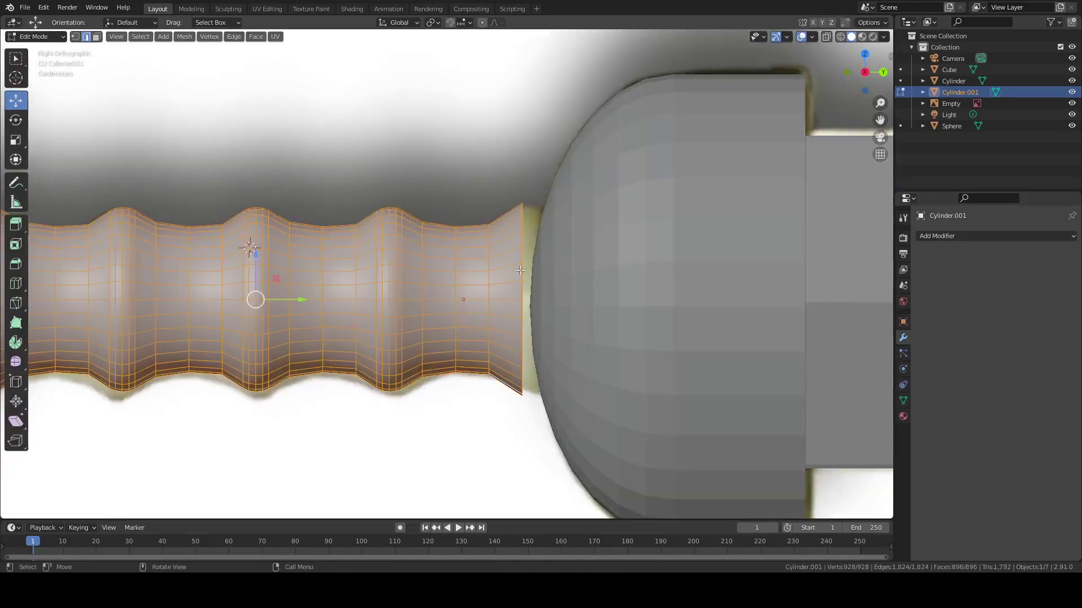
click(519, 250)
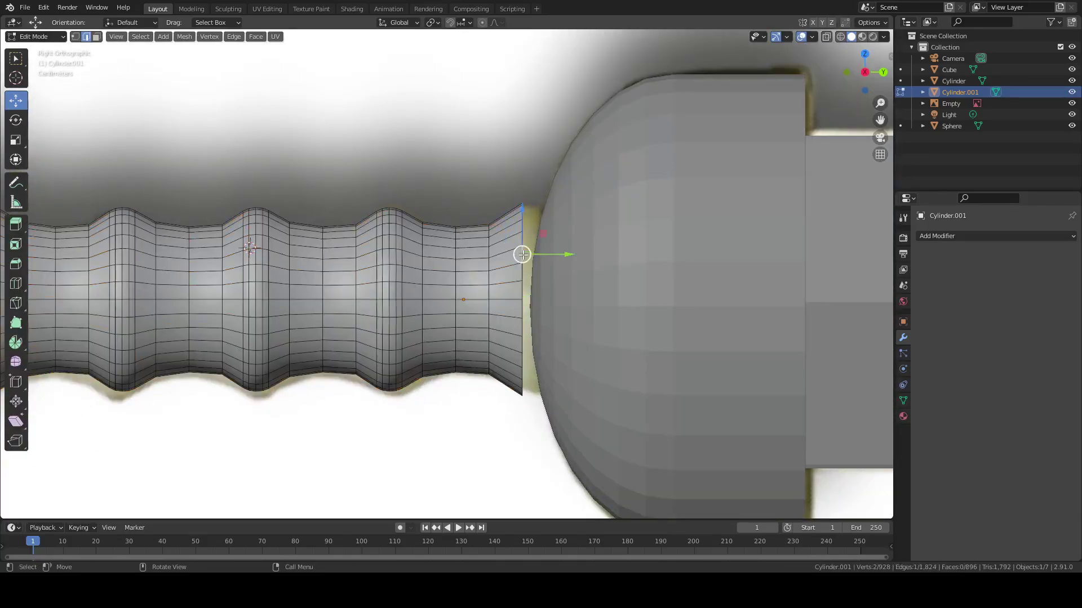
alt+click(523, 254)
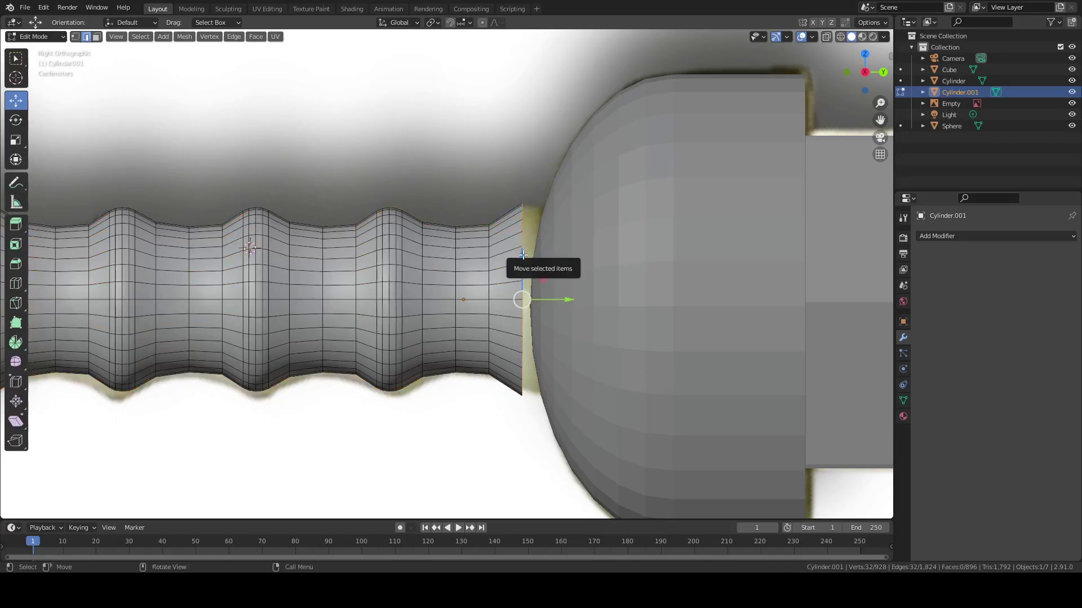
key(e)
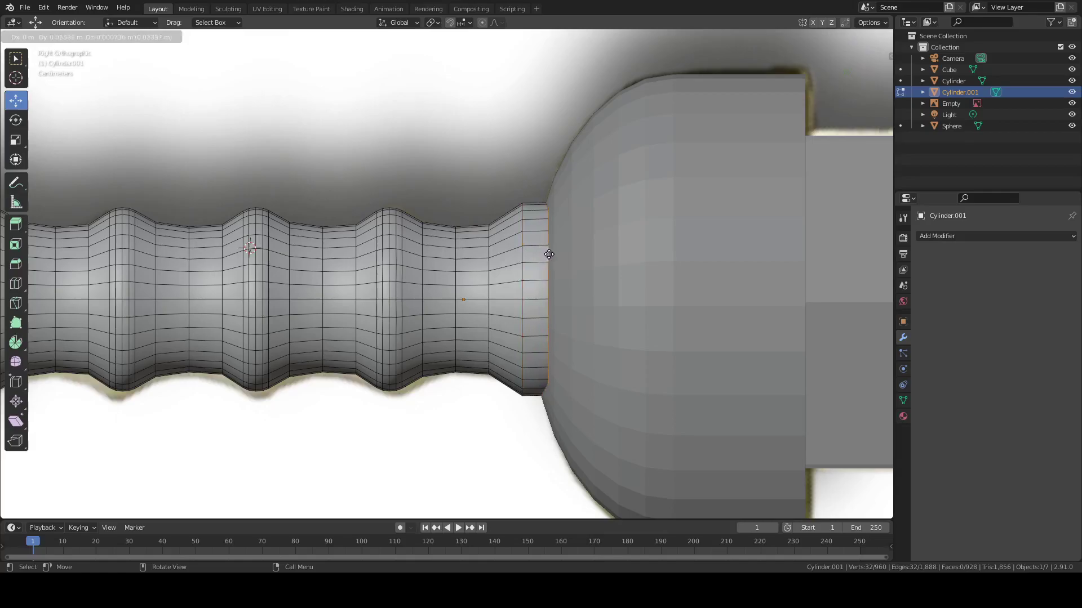
key(y)
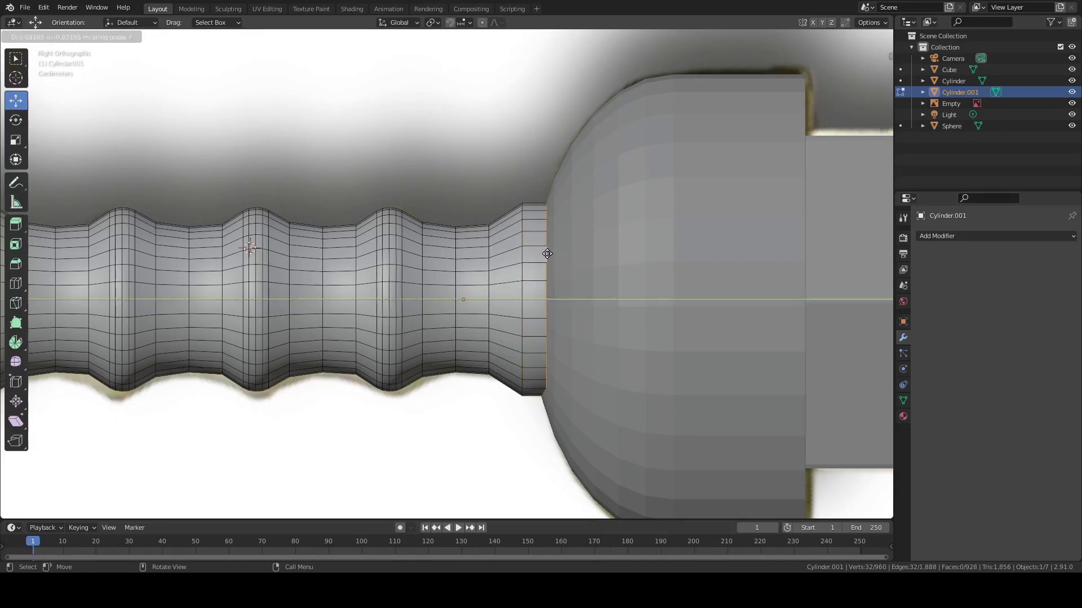
click(547, 254)
Extrude the grip's pommel-end edge loop about -0.023 m along Y to the reference pommel and return to object mode
scroll(547, 254, down, 3)
shift+middle_drag(169, 282, 338, 282)
scroll(334, 280, up, 1)
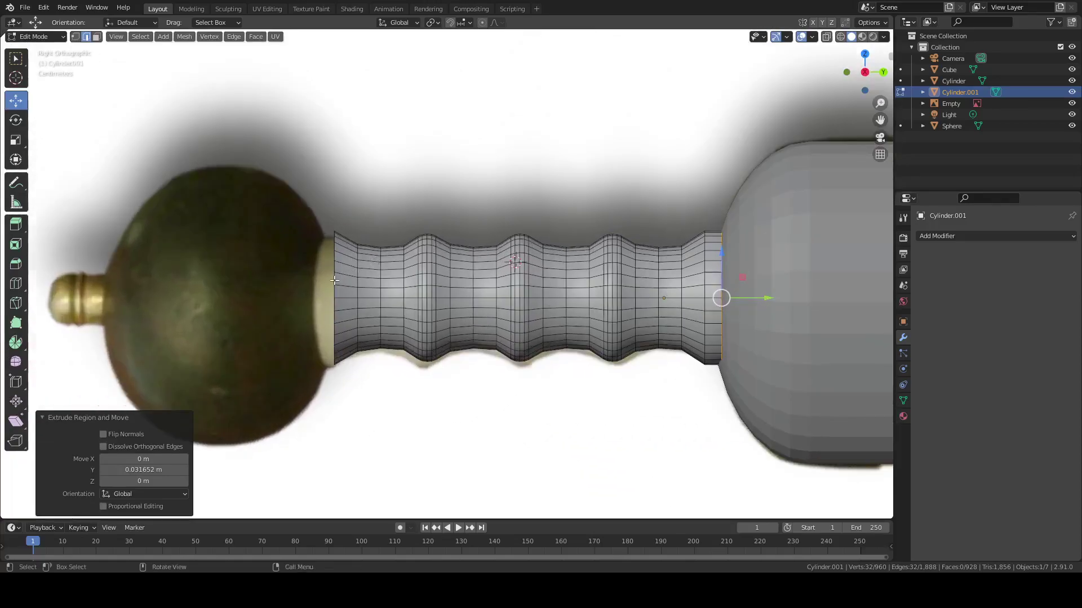
alt+click(334, 280)
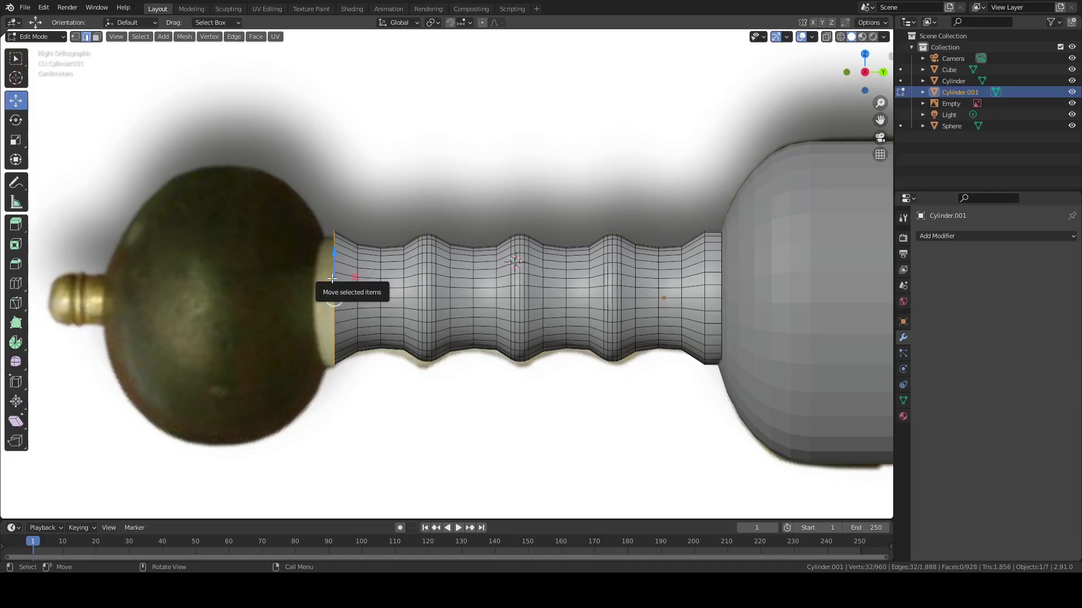
key(e)
key(y)
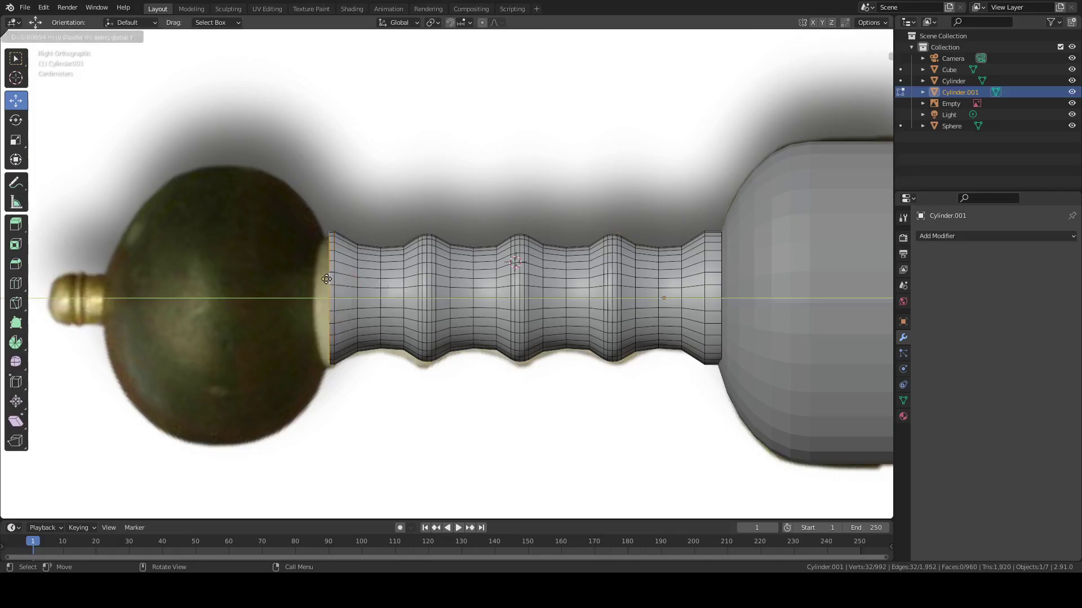
click(320, 280)
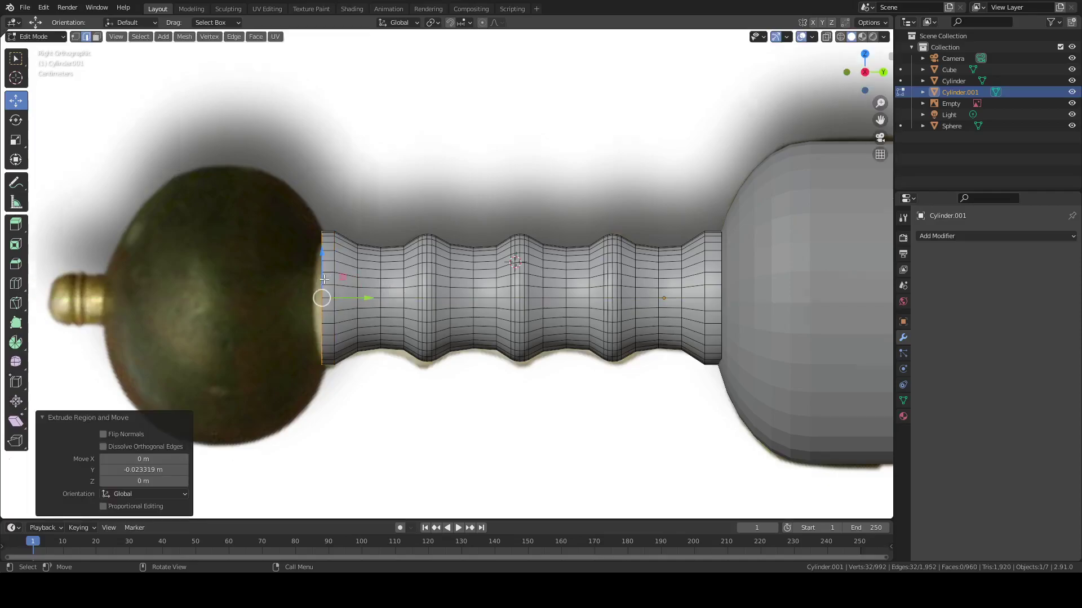
scroll(362, 273, down, 2)
middle_drag(362, 273, 362, 307)
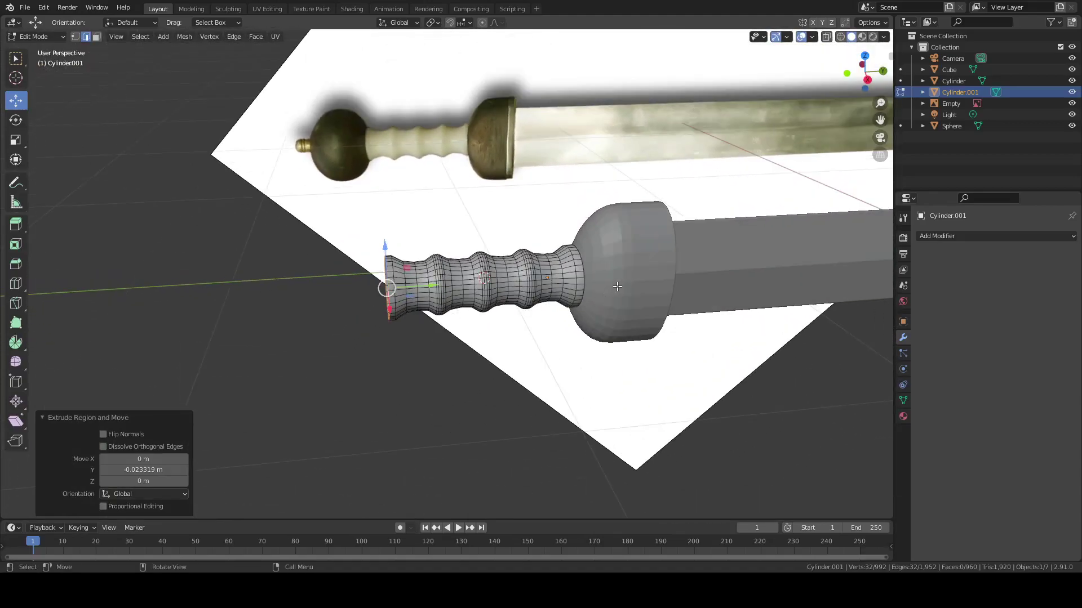
key(Tab)
middle_drag(617, 287, 393, 222)
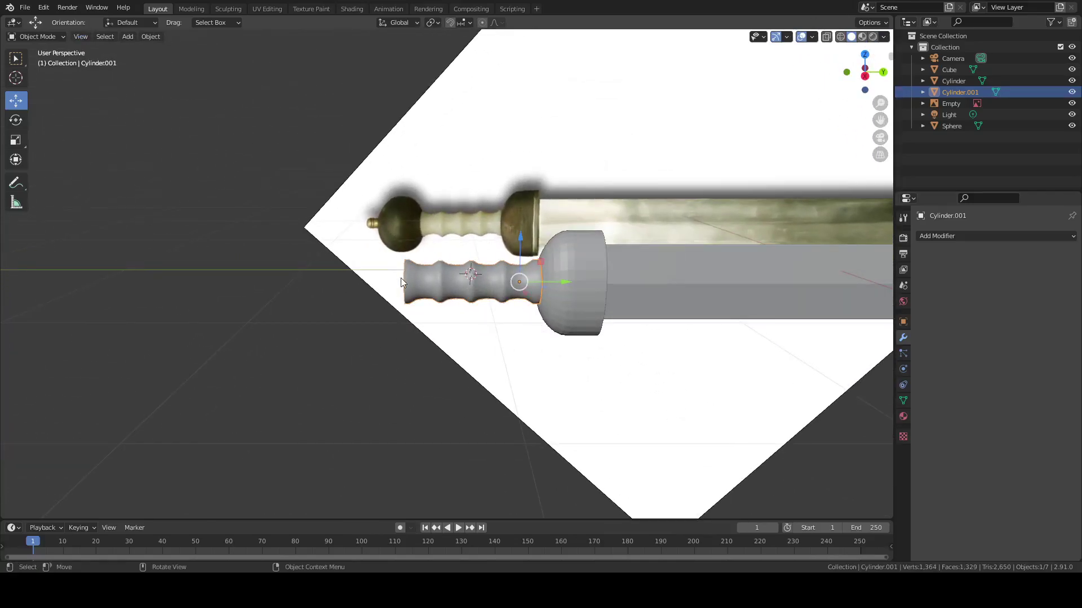
Add a UV sphere for the pommel with 32 segments, 16 rings and a 1 m radius in right side view
key(KP_1)
key(KP_3)
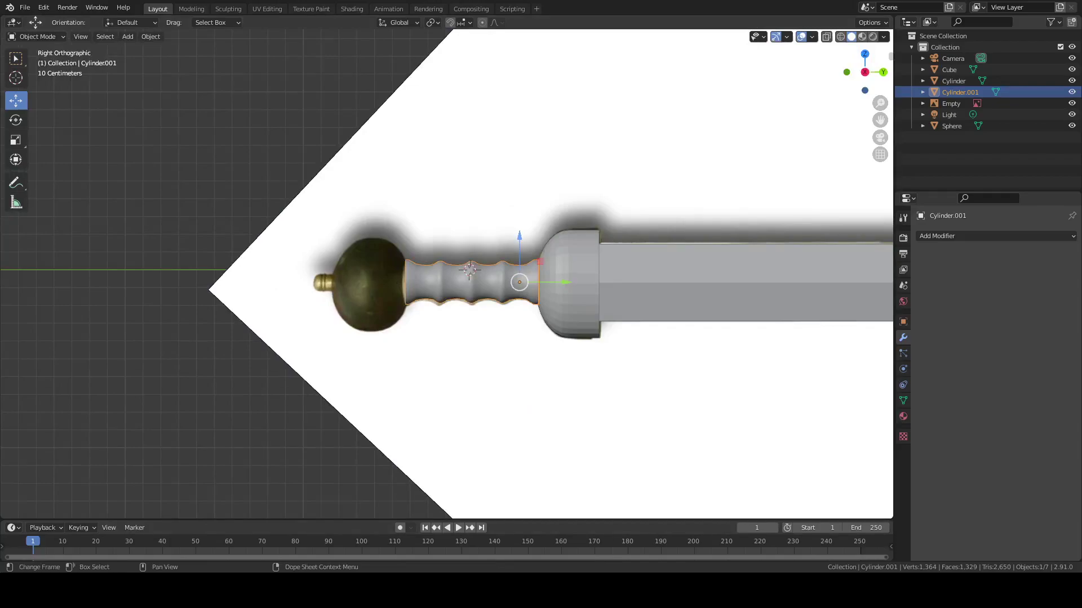
scroll(327, 282, up, 3)
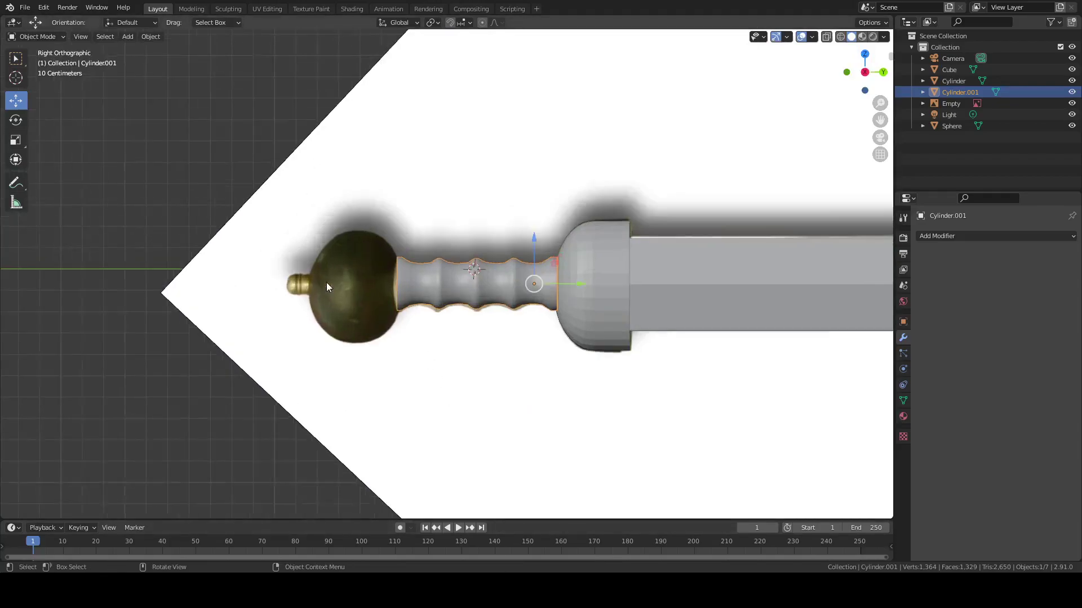
click(127, 37)
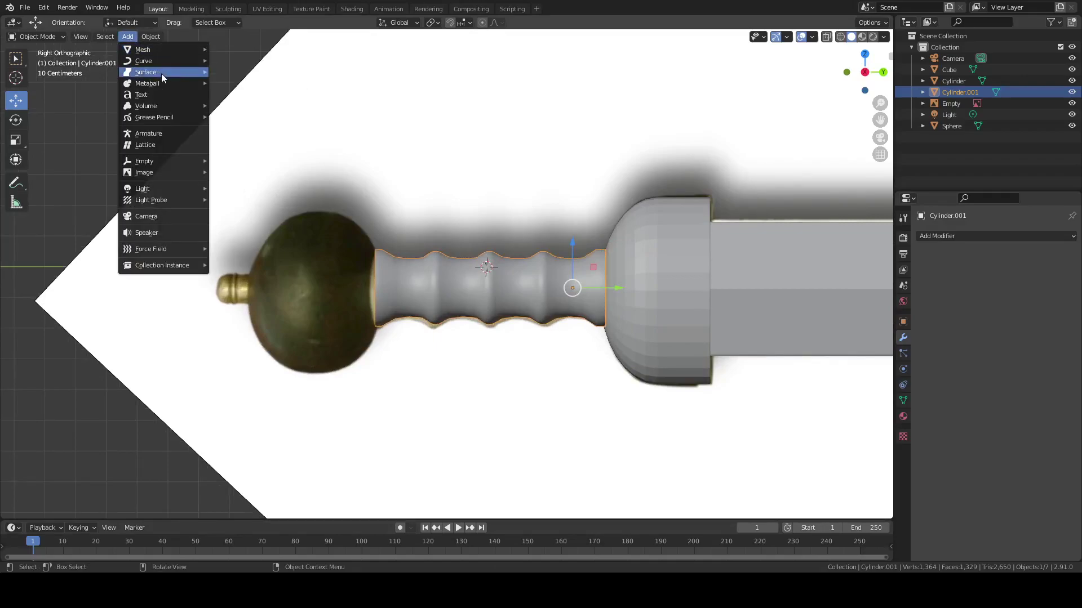
mouse_move(160, 49)
click(239, 83)
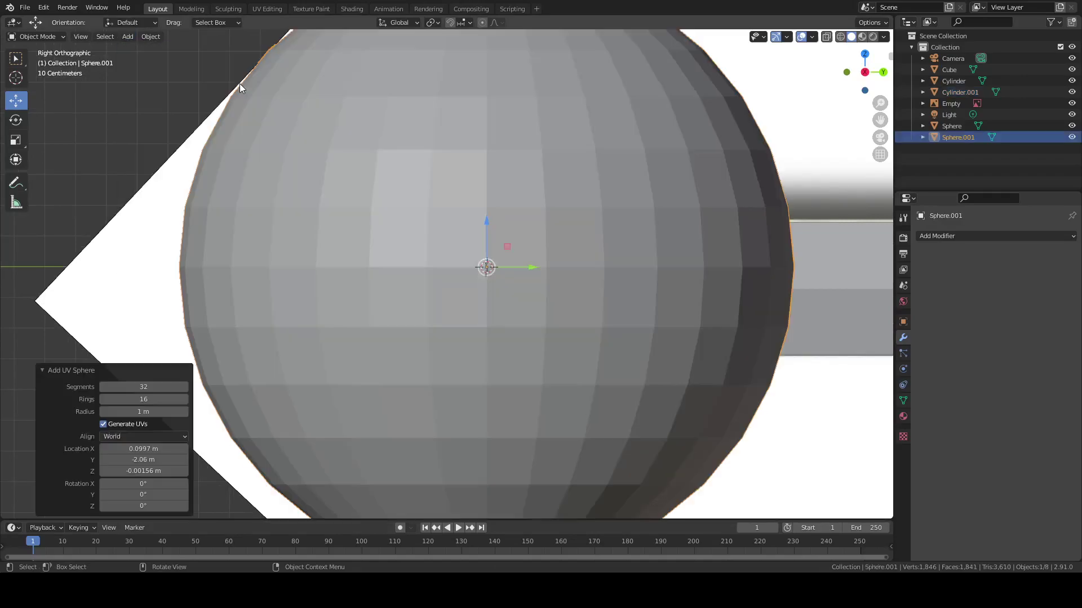
scroll(306, 175, down, 4)
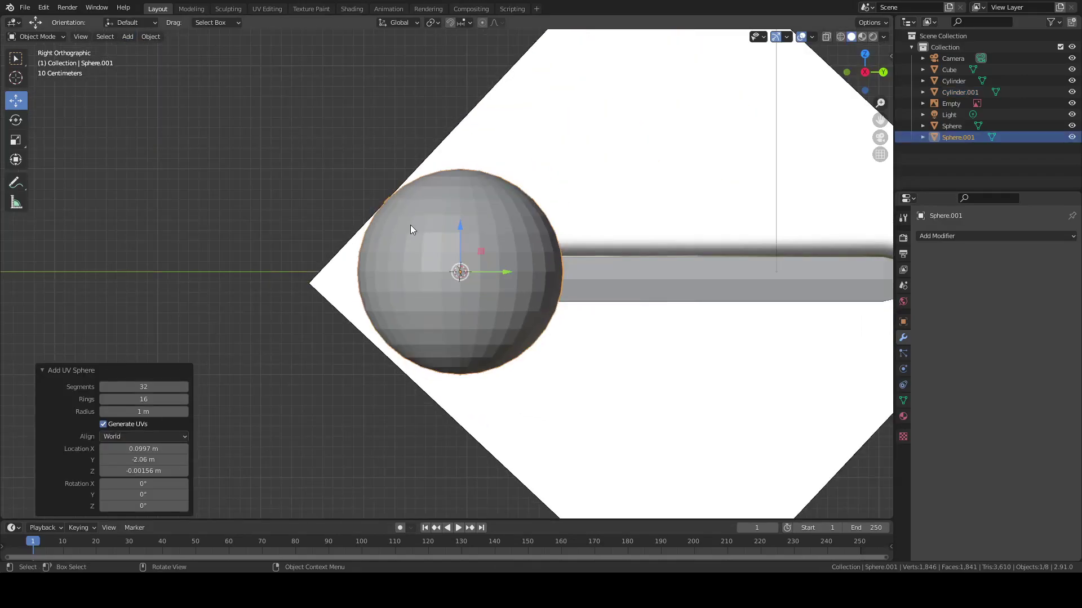
Rotate the new pommel sphere 90° about the X axis
text(rx)
text(90)
key(Return)
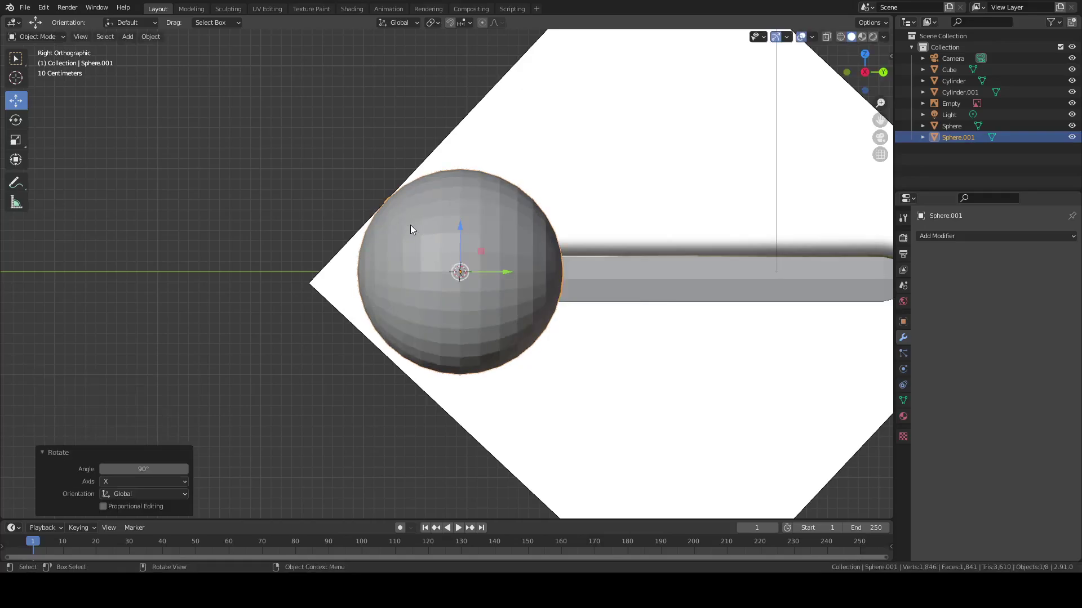
Scale the pommel sphere to 0.314 and move it about -0.538 m in Y and -0.071 m in Z onto the reference pommel
key(s)
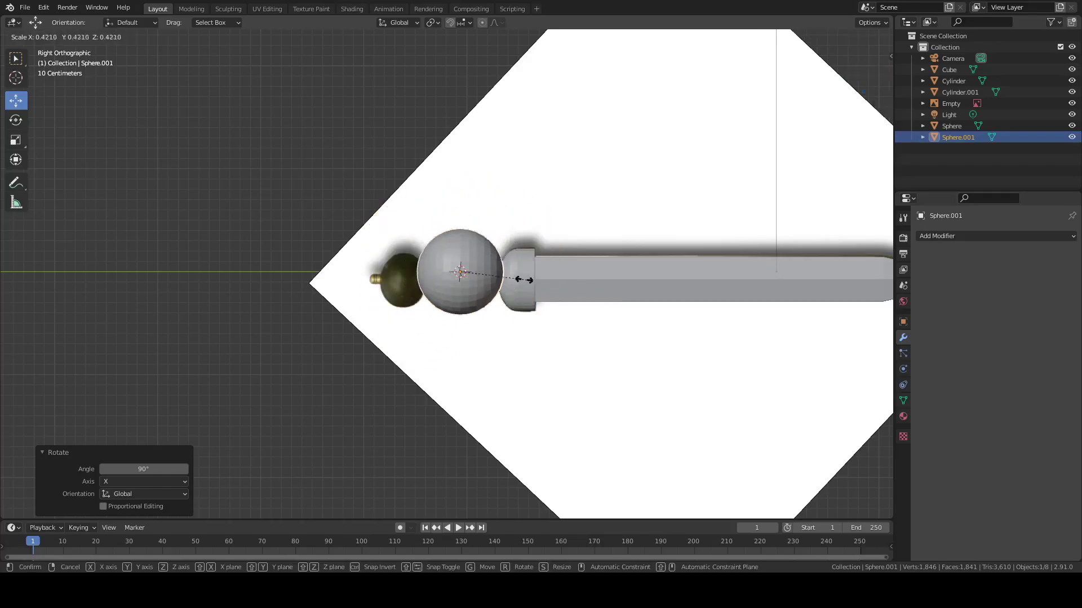
click(509, 275)
scroll(459, 282, up, 4)
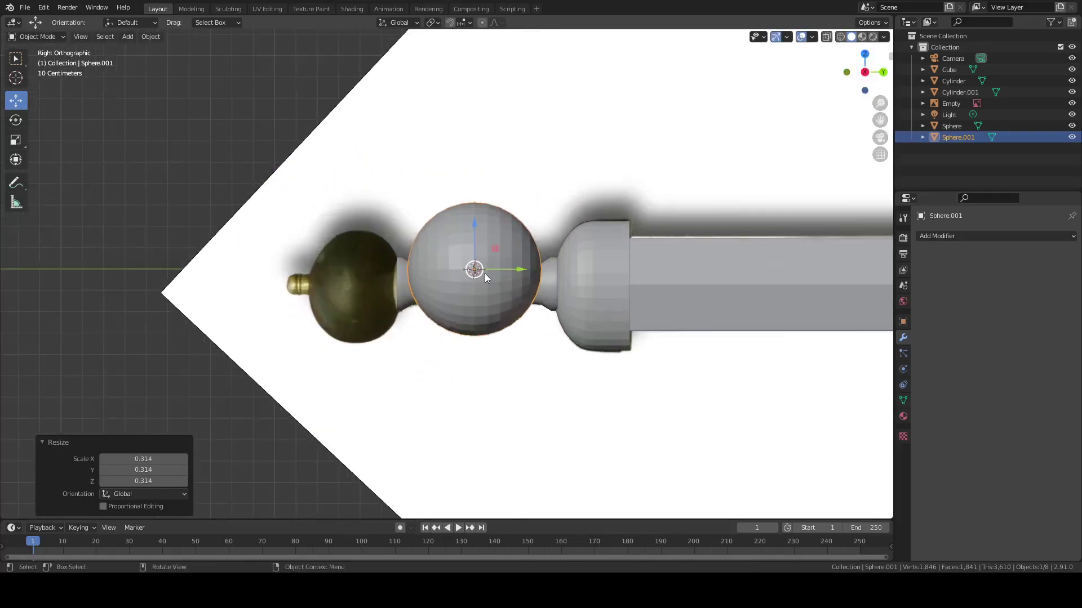
key(g)
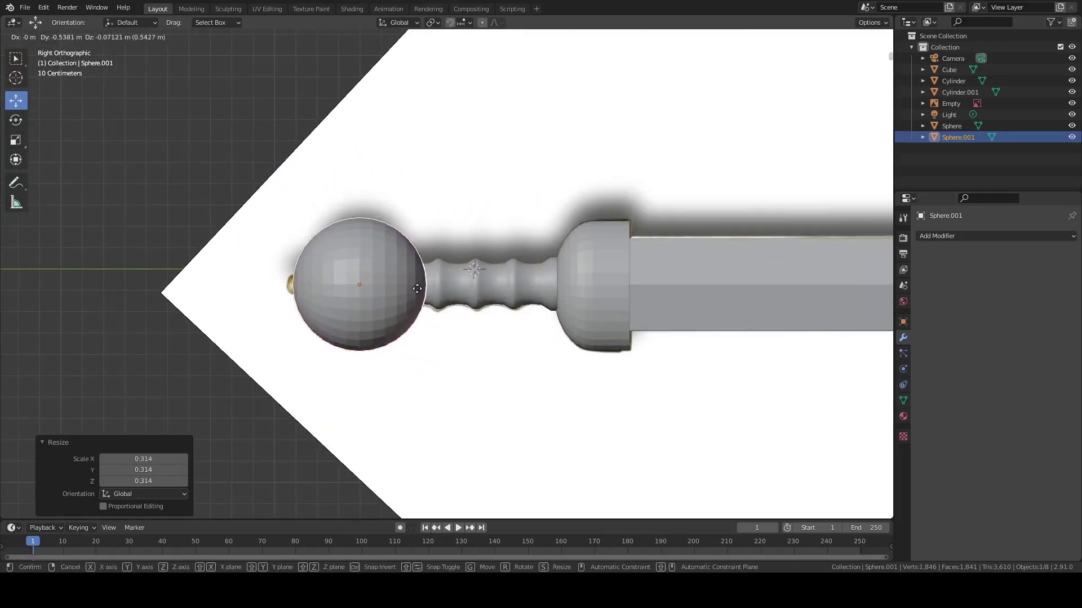
click(417, 289)
In wireframe shading, scale the pommel sphere to 0.835 and shift it about -0.016 m in Y and -0.01 m in Z over the reference
scroll(401, 288, up, 2)
key(z)
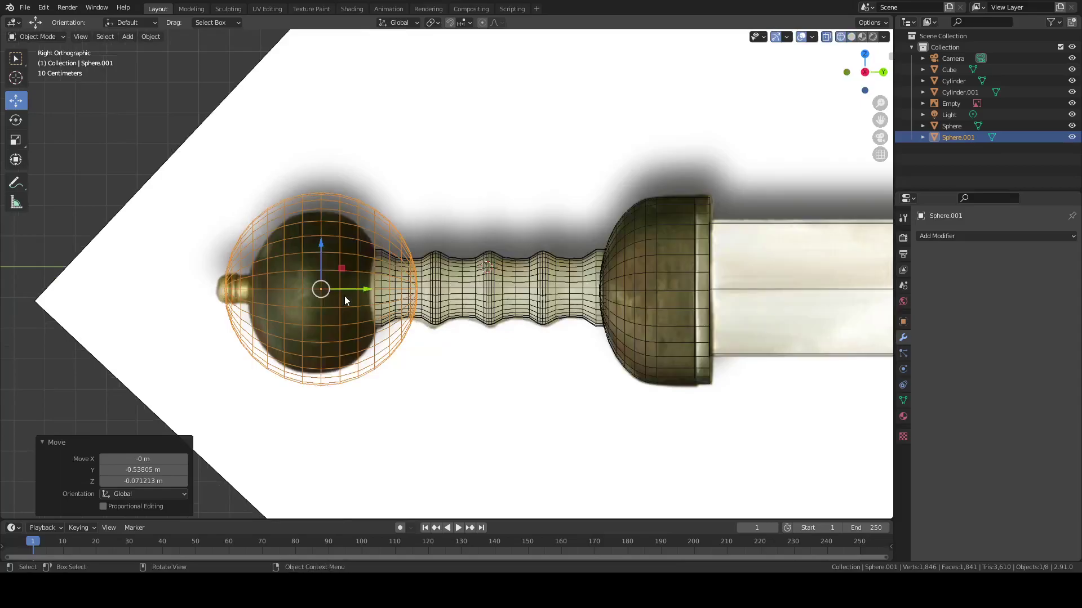
click(344, 295)
scroll(344, 295, up, 3)
shift+middle_drag(343, 296, 448, 288)
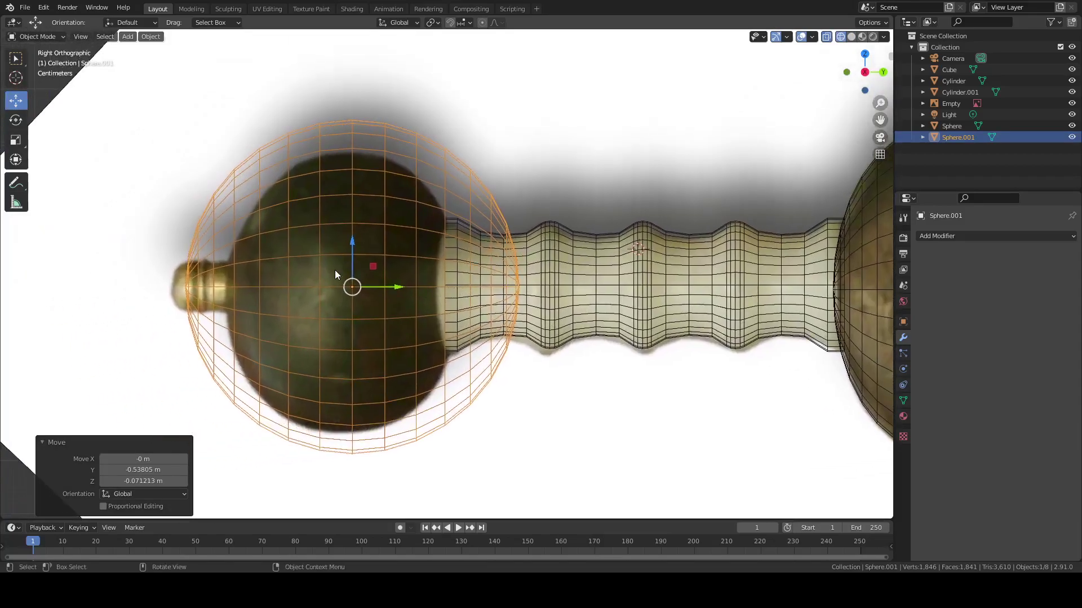
key(s)
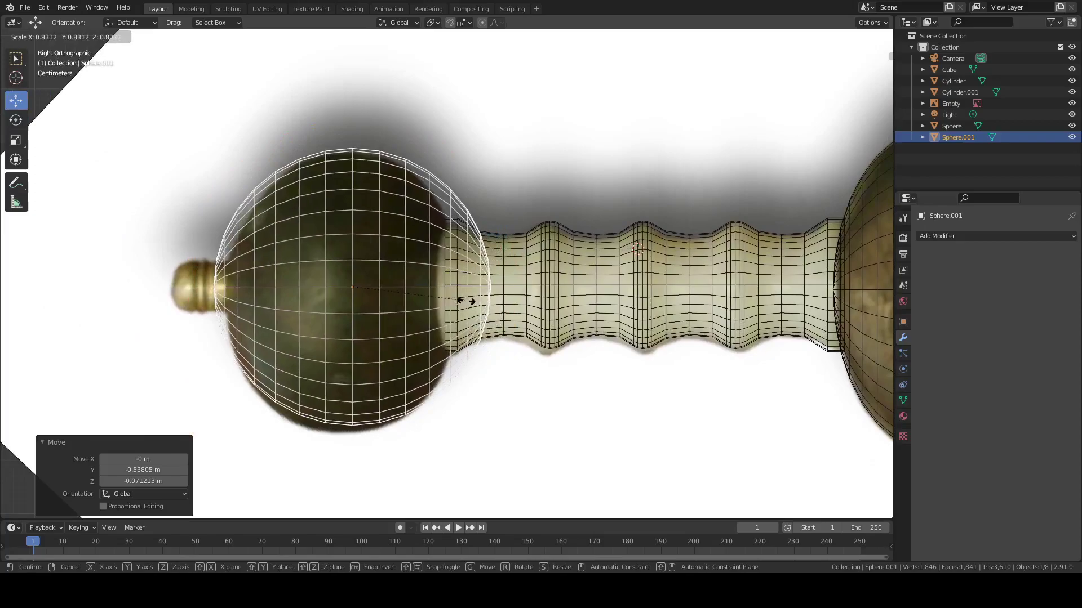
click(466, 301)
key(g)
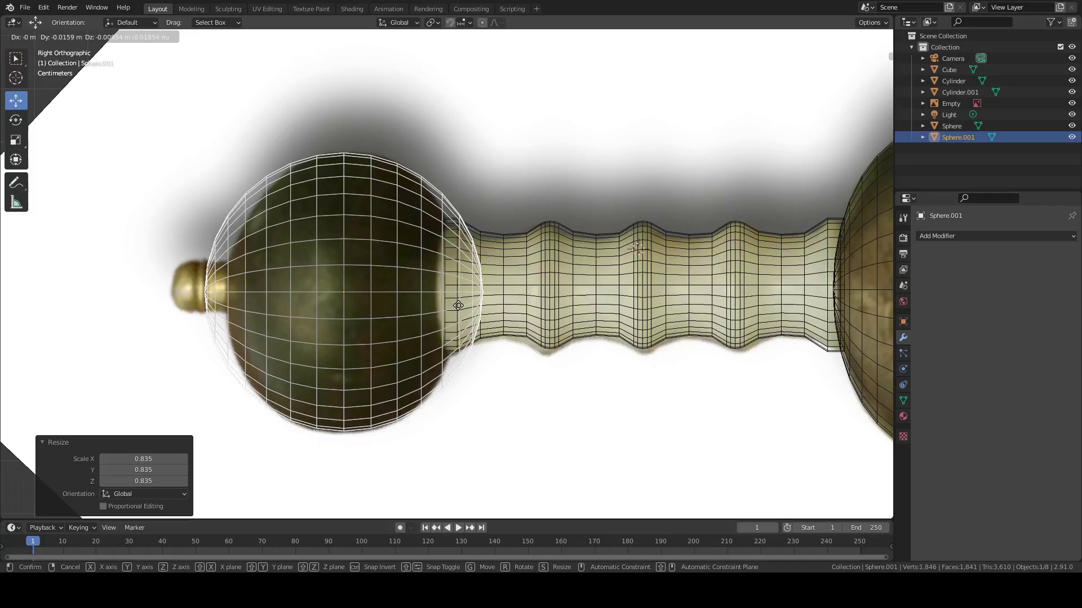
click(458, 306)
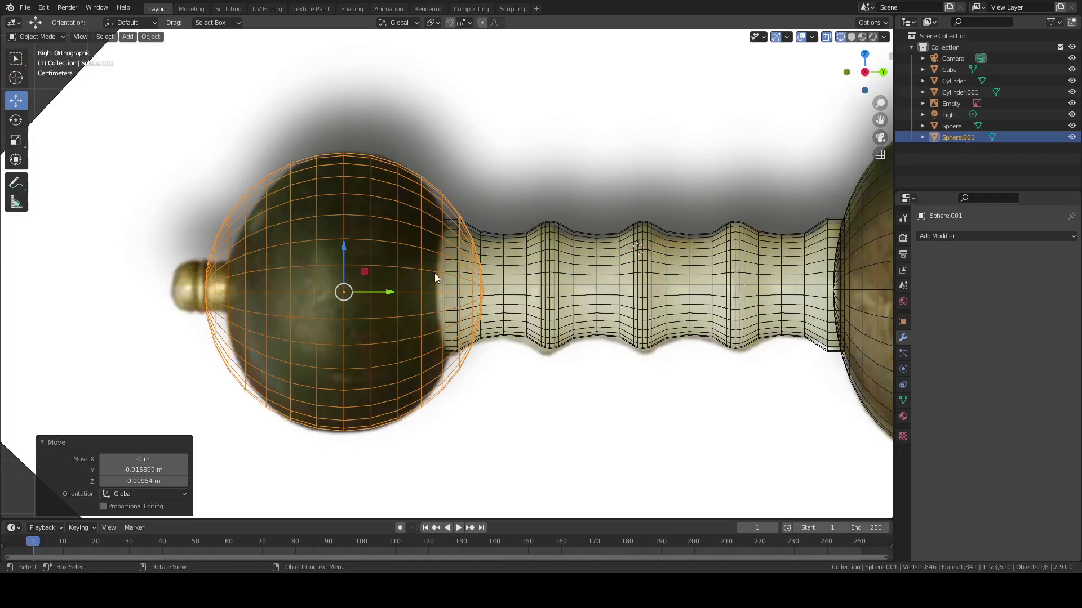
Flatten the pommel sphere to 0.809 along Y and scale it uniformly by 1.028 to match the reference outline
key(s)
key(x)
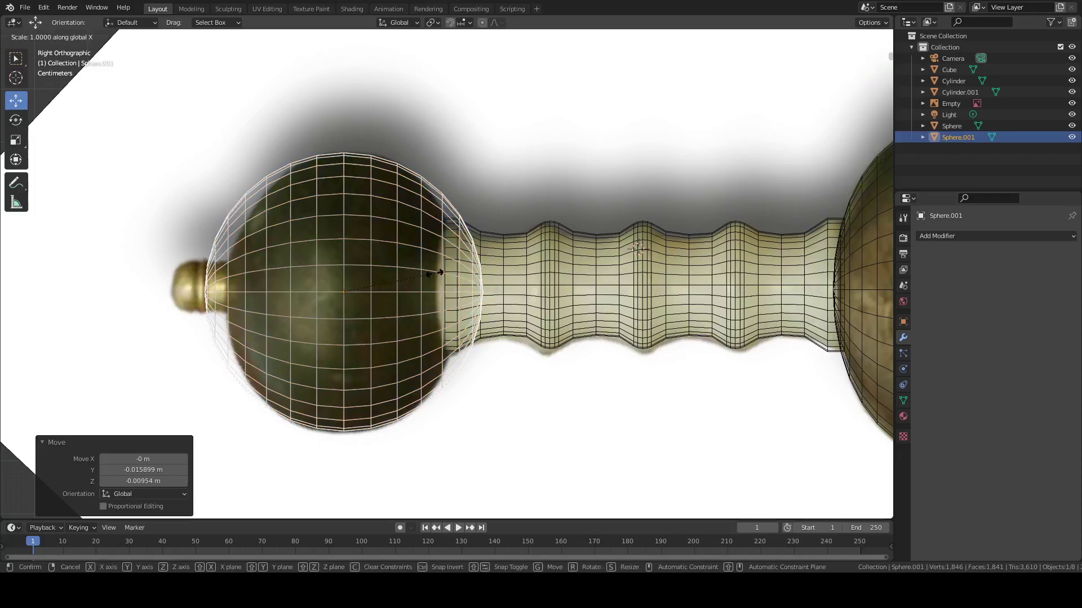
key(y)
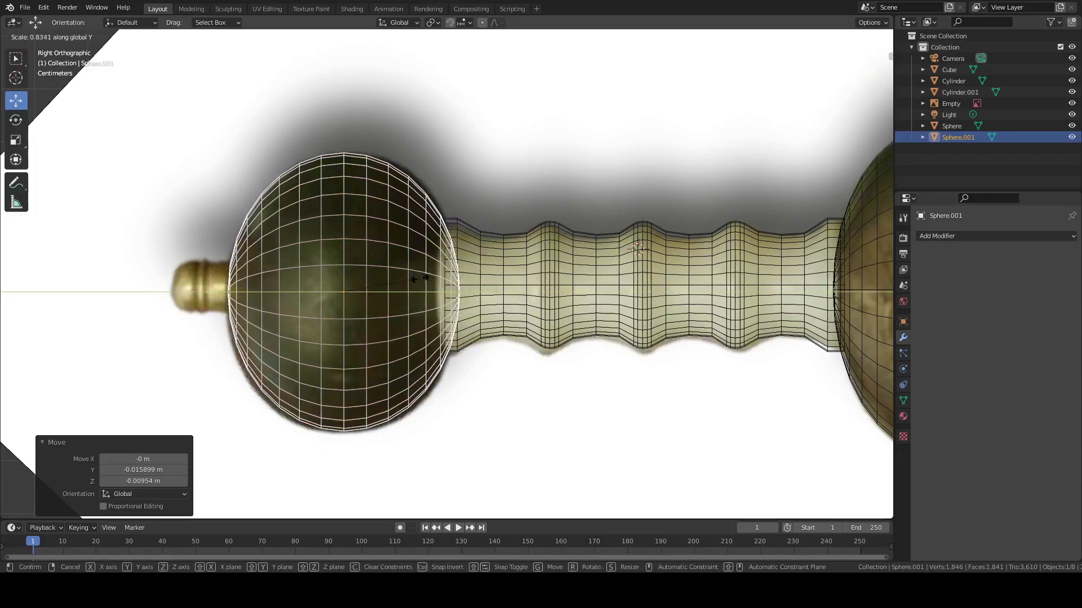
click(418, 279)
key(s)
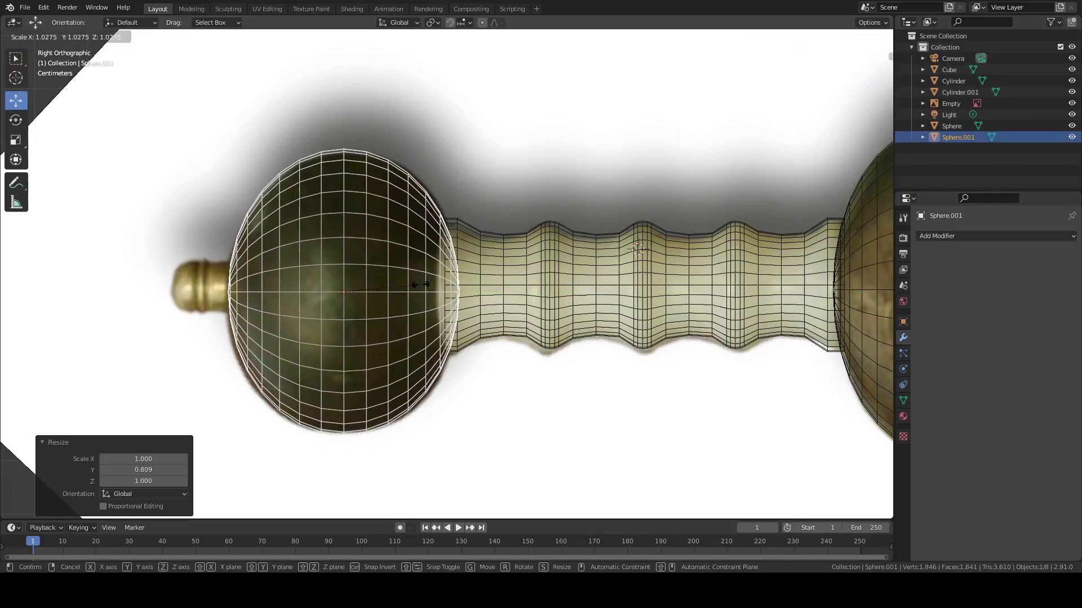
click(421, 286)
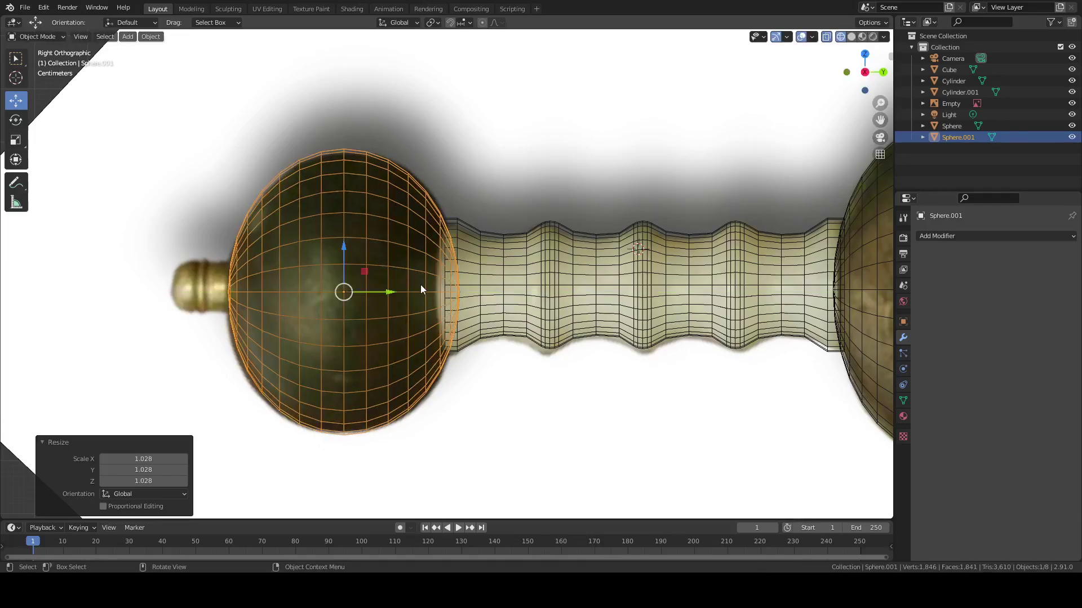
In top view, move the pommel about -0.099 m along X to centre it on the grip and scale it to 0.821 along X
key(KP_7)
scroll(454, 304, up, 2)
key(g)
key(x)
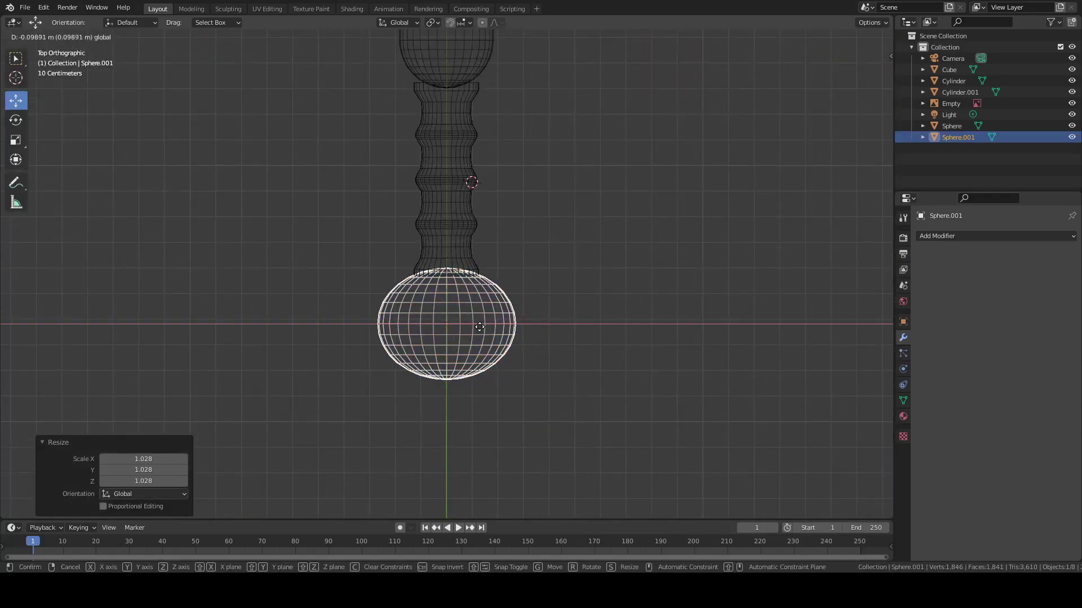
click(479, 327)
key(s)
key(x)
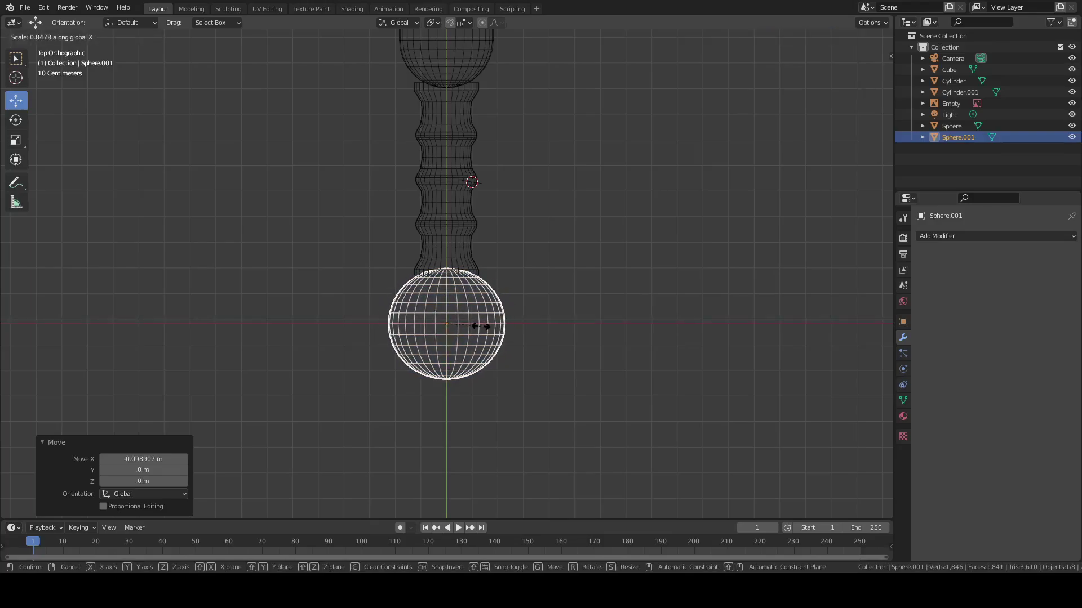
click(478, 326)
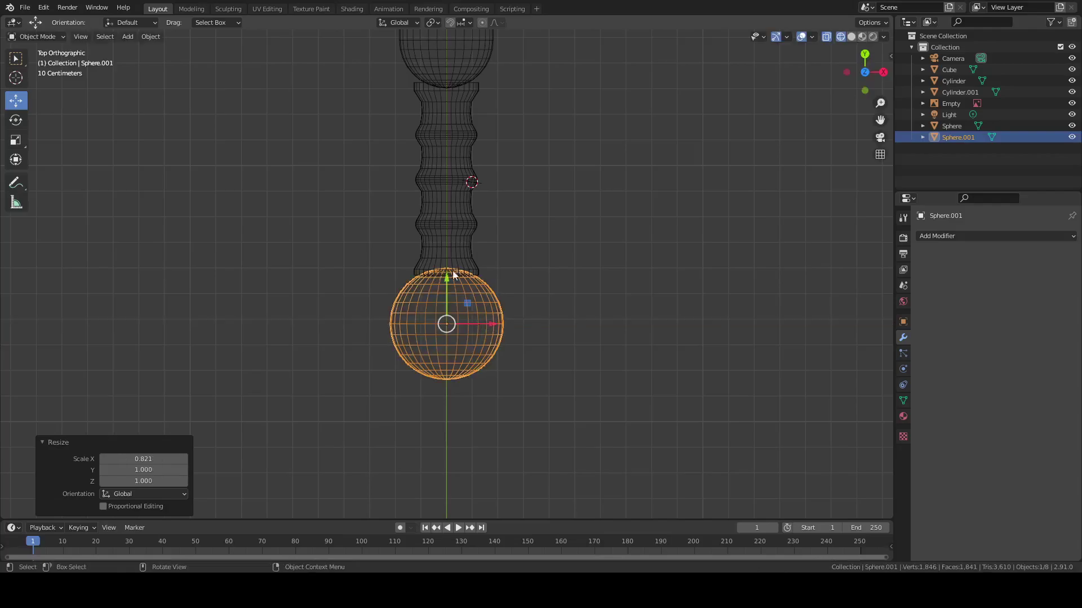
Return to solid shading and apply Shade Smooth to all of the pommel's faces
mouse_move(520, 321)
middle_down()
mouse_move(380, 238)
mouse_move(407, 255)
mouse_move(401, 308)
mouse_move(474, 289)
mouse_move(524, 290)
mouse_move(565, 314)
mouse_move(449, 299)
middle_up()
key(z)
click(453, 252)
scroll(442, 297, up, 5)
scroll(440, 297, up, 2)
key(Tab)
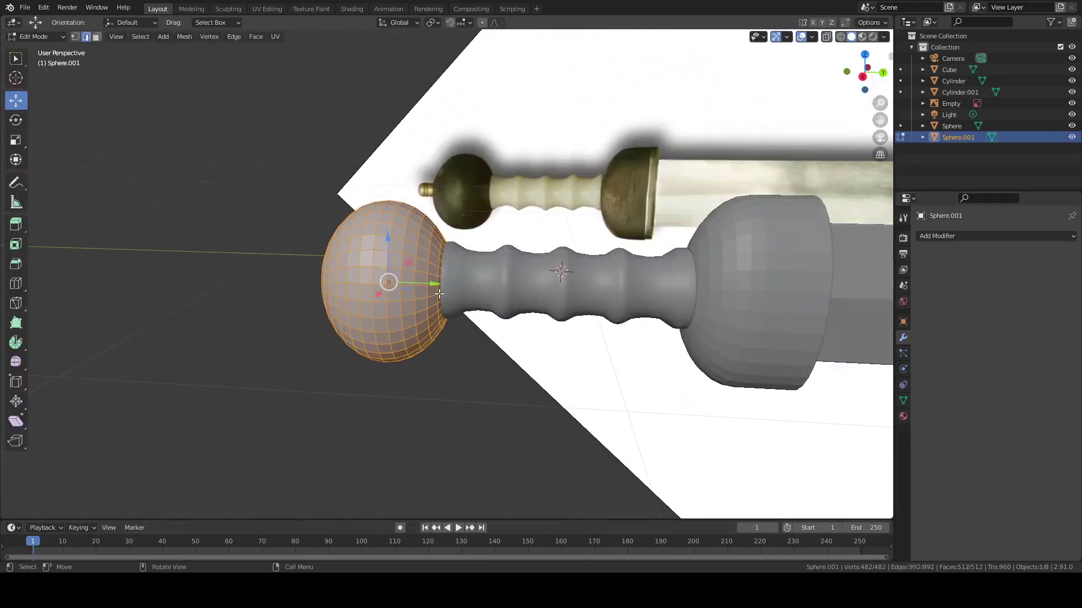
right_click(259, 43)
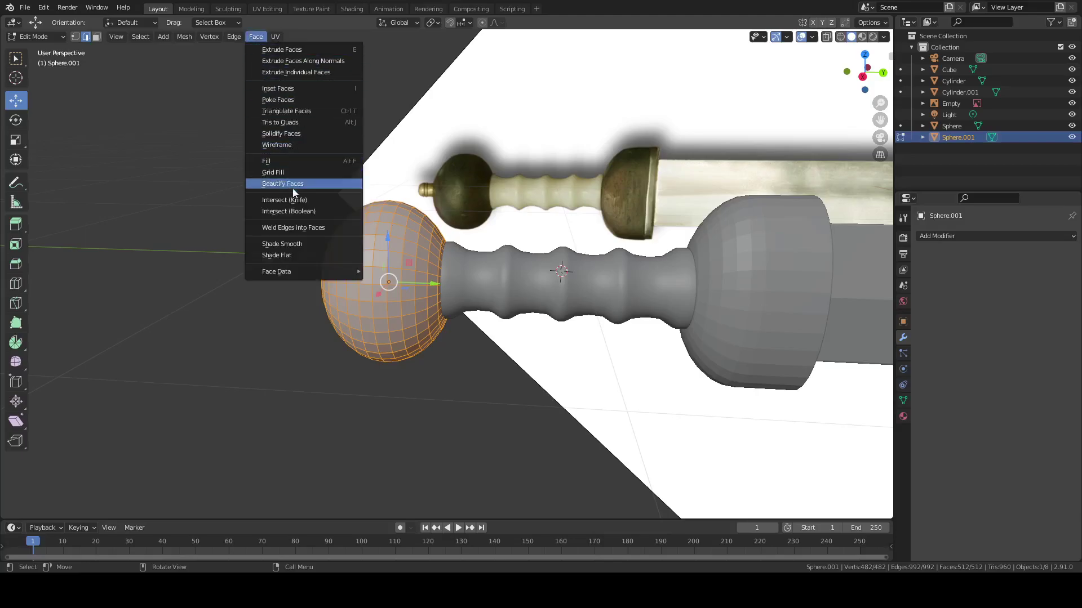
key(Escape)
scroll(283, 244, down, 3)
key(Tab)
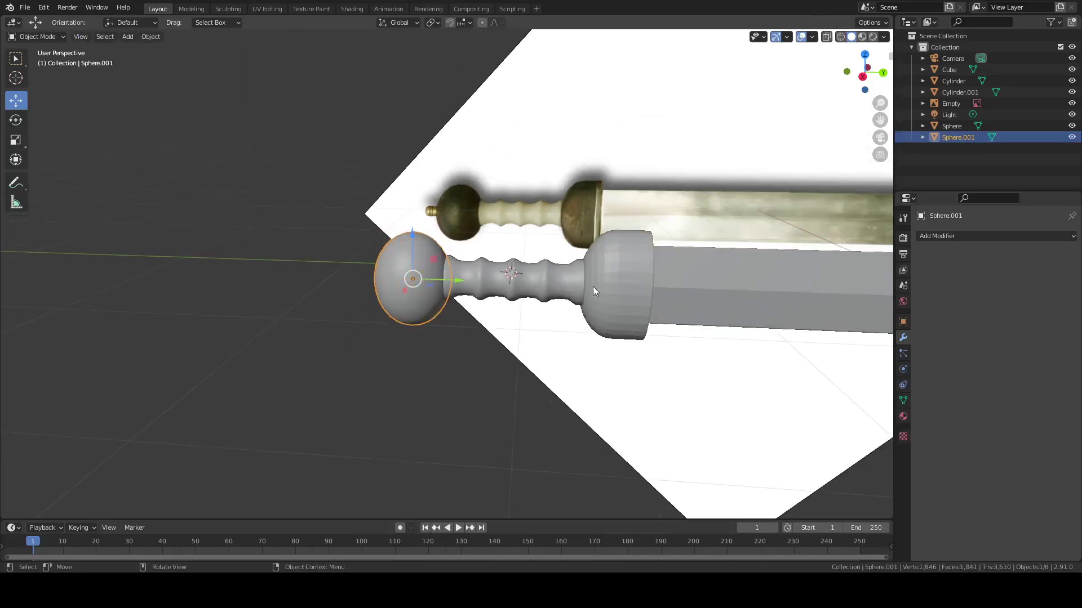
Apply Shade Smooth to all faces of the guard and return to object mode
click(638, 284)
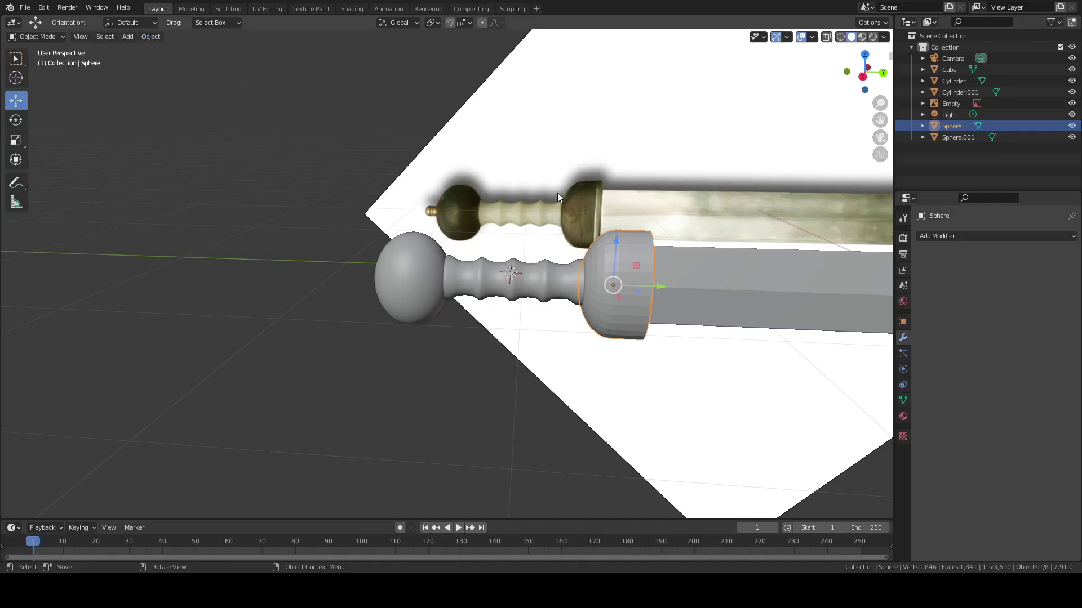
key(Tab)
click(97, 37)
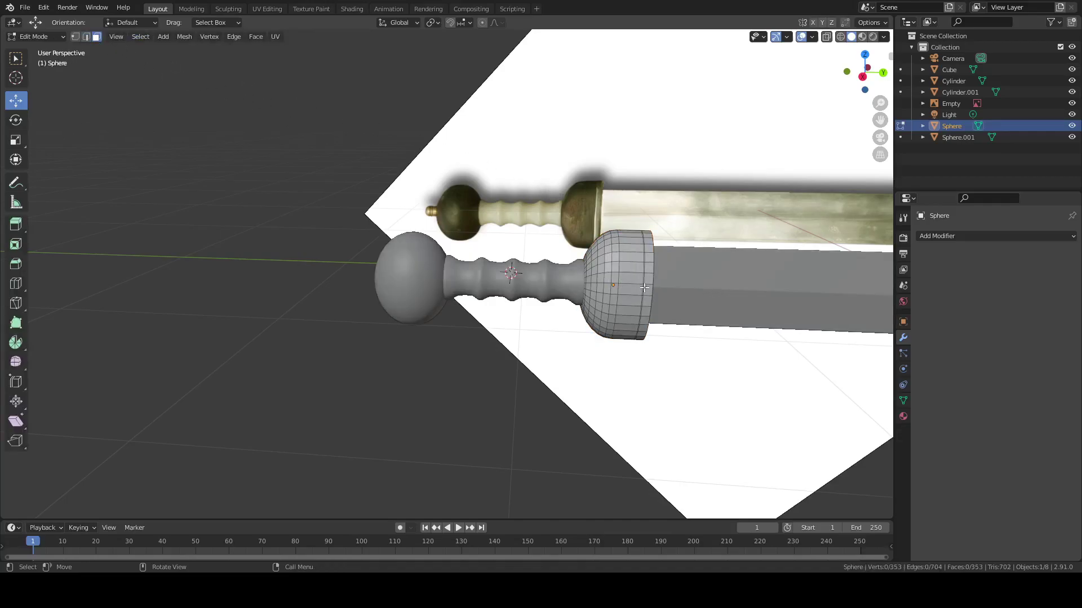
key(a)
click(256, 36)
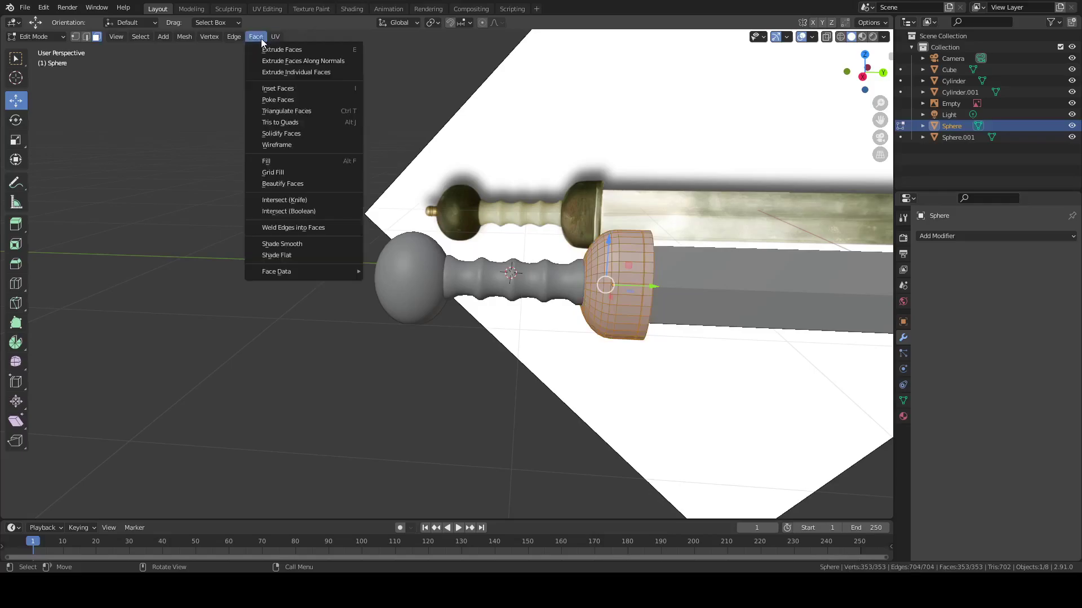
click(312, 243)
key(Tab)
Examine the smoothed guard, grip and pommel from several angles and compare them with the reference sword
middle_drag(386, 245, 697, 298)
scroll(569, 289, up, 5)
scroll(573, 285, down, 3)
click(423, 250)
middle_drag(424, 250, 475, 236)
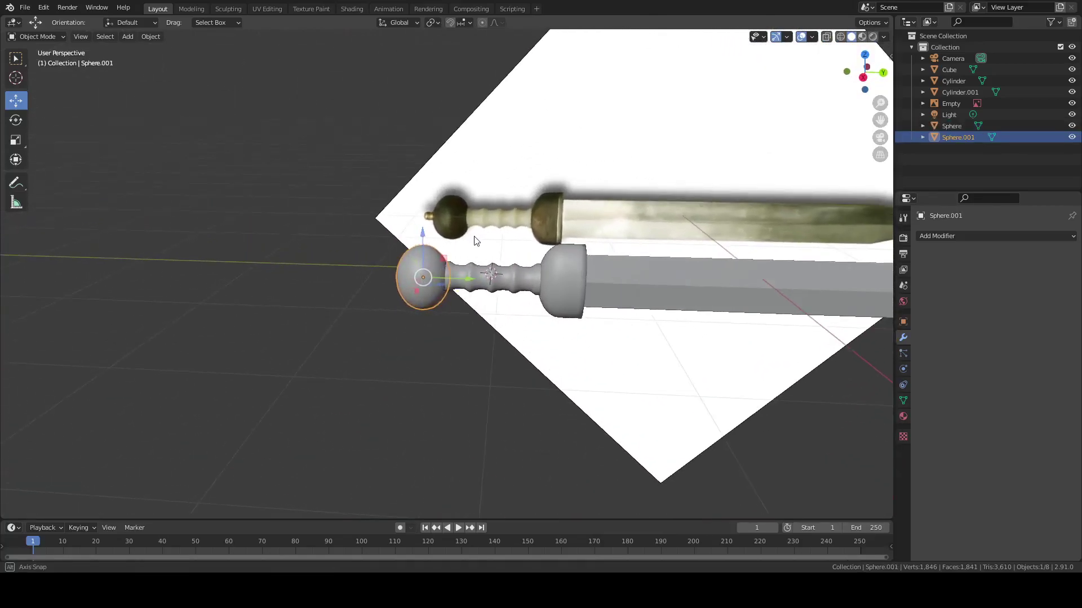
scroll(476, 239, up, 4)
scroll(529, 242, down, 2)
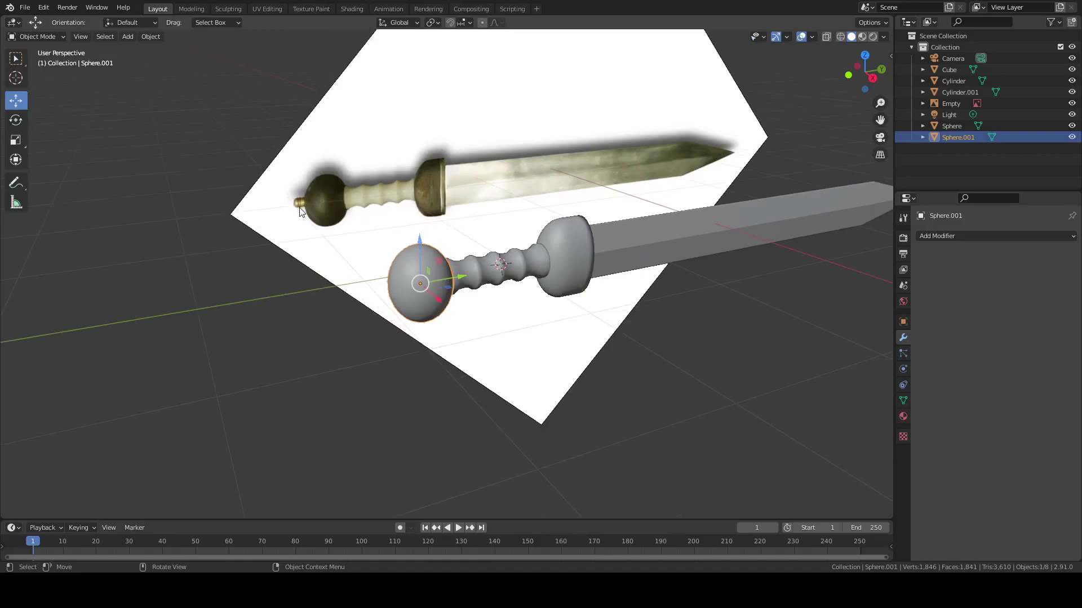
middle_drag(299, 207, 308, 210)
In right side view, add a cylinder with 32 vertices, 1 m radius and 2 m depth for the pommel's end knob
key(KP_3)
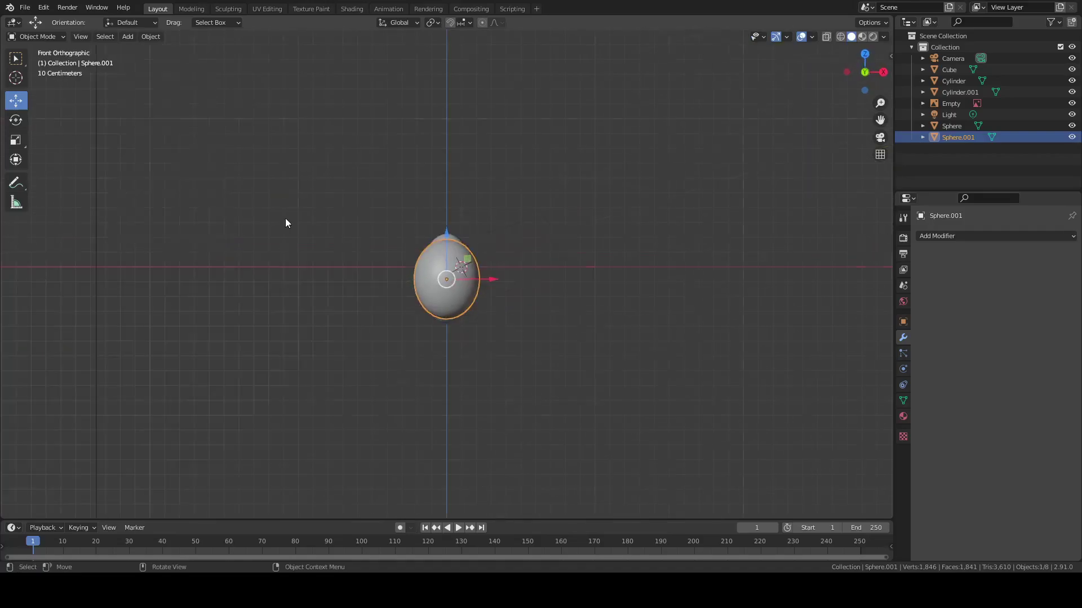
scroll(286, 286, up, 2)
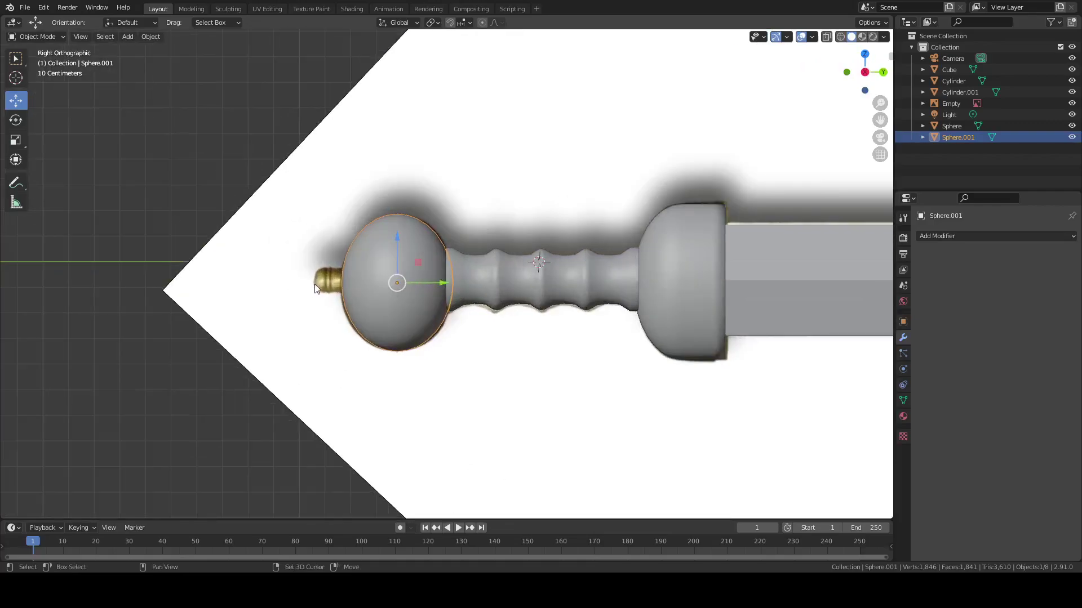
scroll(383, 287, up, 3)
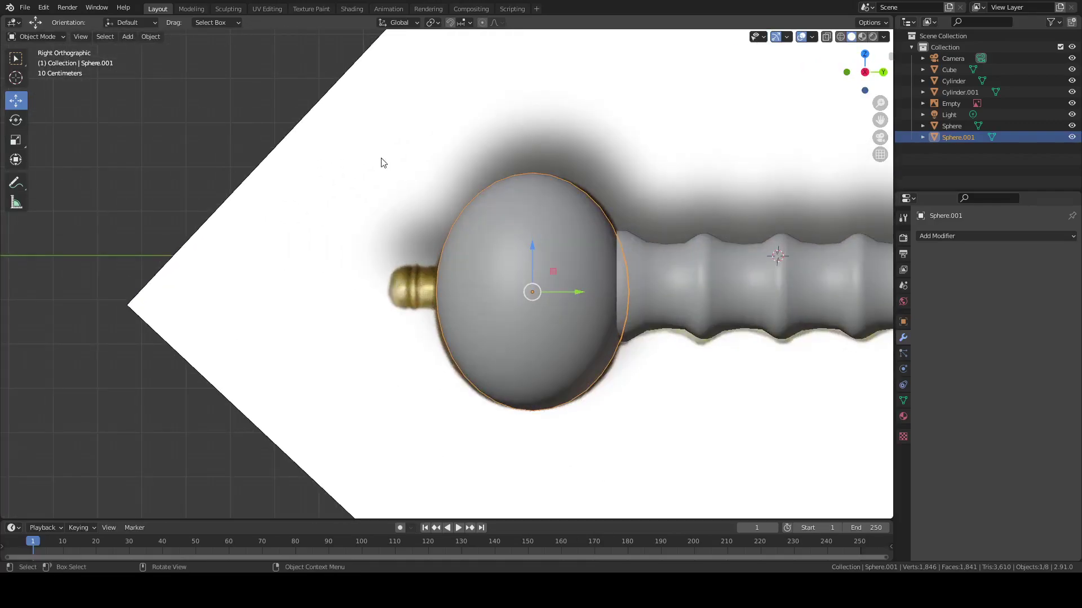
click(132, 36)
mouse_move(134, 49)
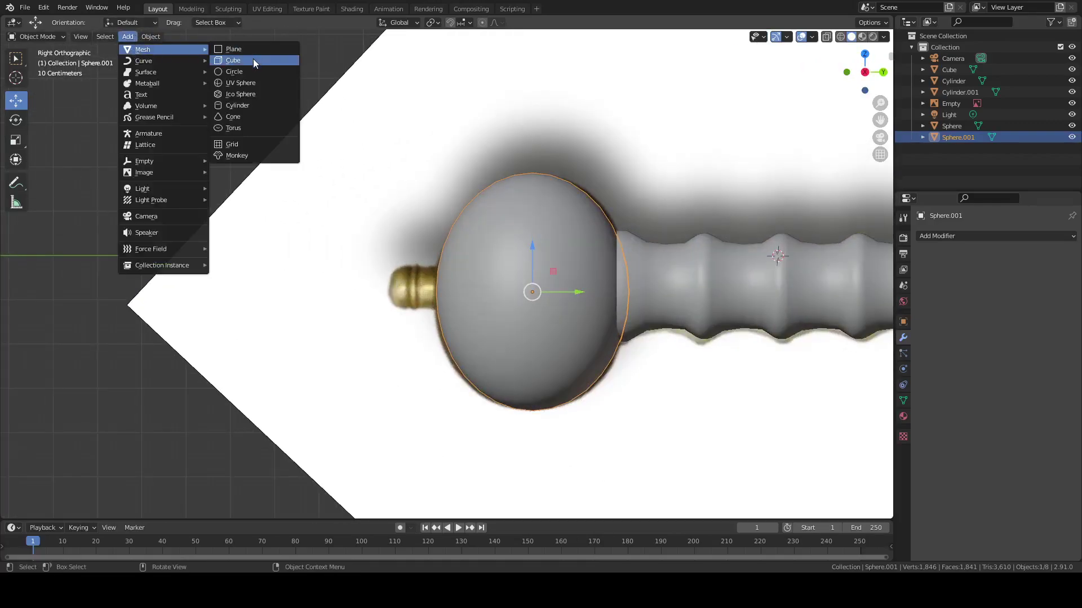
click(245, 106)
scroll(400, 180, down, 5)
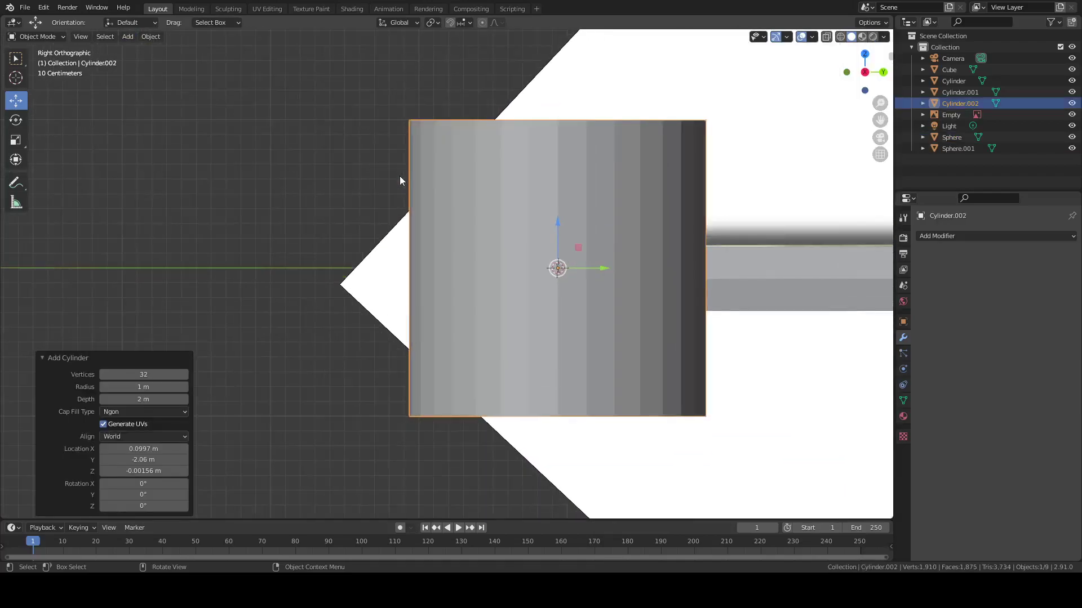
Rotate the new cylinder 90° about the X axis and scale it uniformly to about 0.052
key(r)
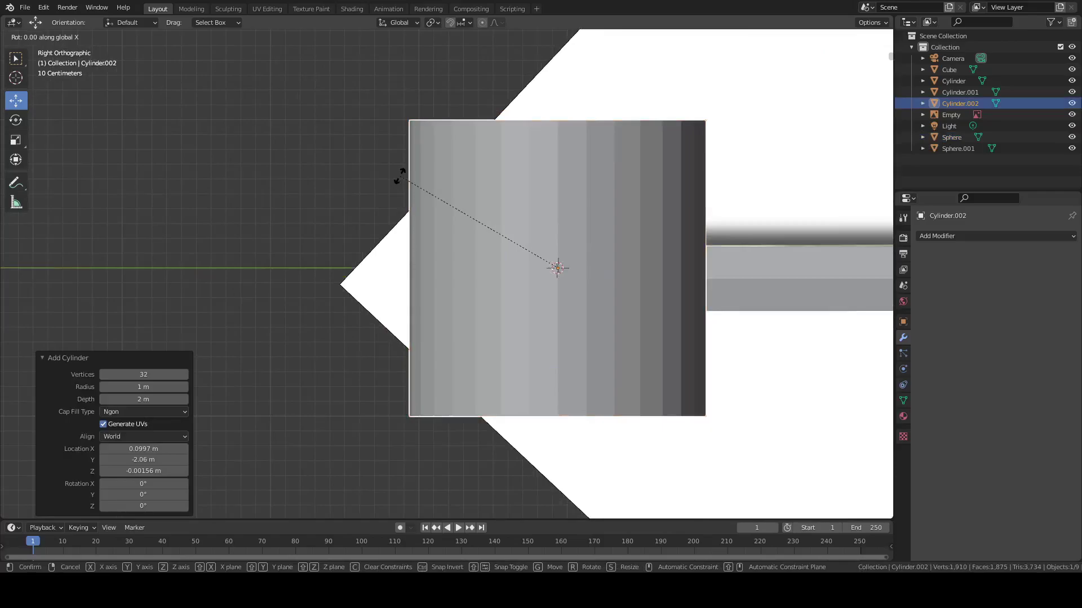
text(90)
key(Return)
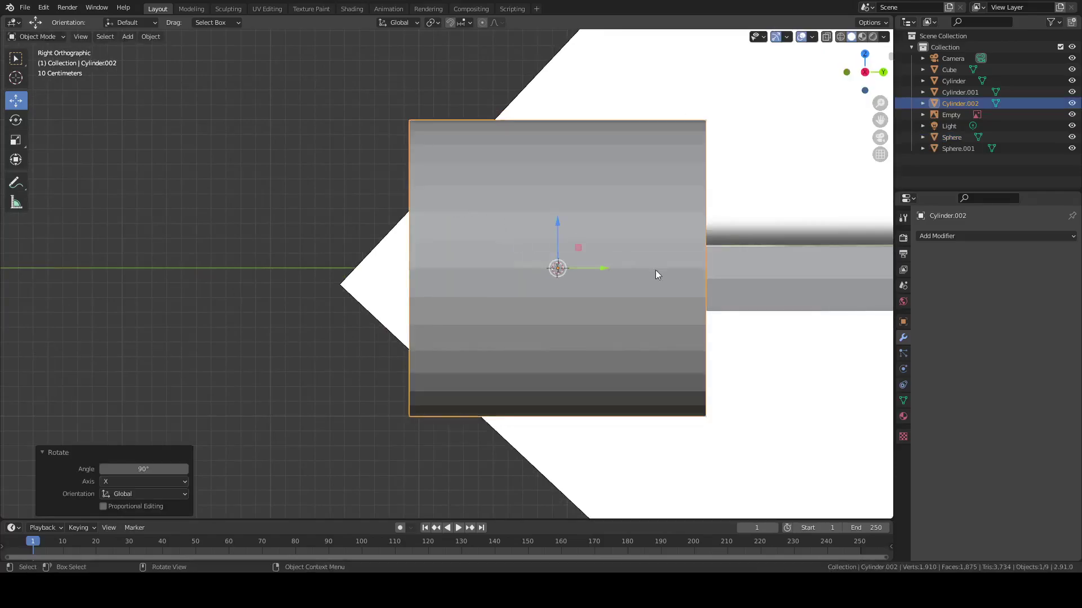
text(s0.0521 Y: 0.0521 Z: 0.0521)
key(Return)
Move the cylinder about -0.79 m in Y and -0.065 m in Z to the reference knob, refining its position in wireframe shading
drag(566, 262, 448, 270)
scroll(448, 270, up, 10)
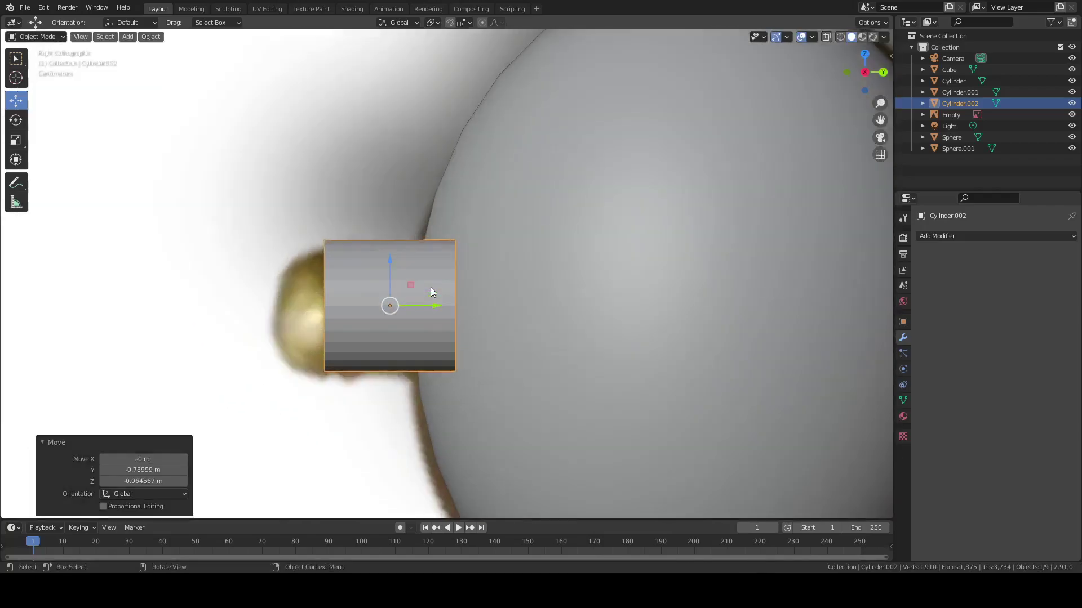
key(z)
click(410, 293)
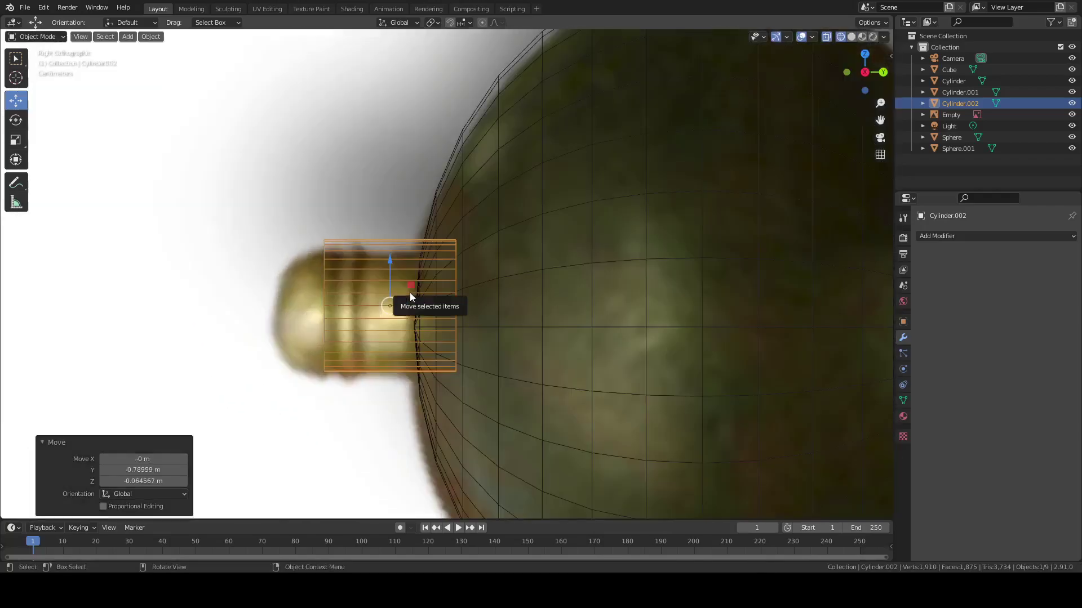
mouse_move(410, 292)
mouse_down()
mouse_move(389, 300)
mouse_move(410, 303)
mouse_up()
Select the vertices at the cylinder's outer end and move them about -0.037 m along Y to the reference knob's tip
key(Tab)
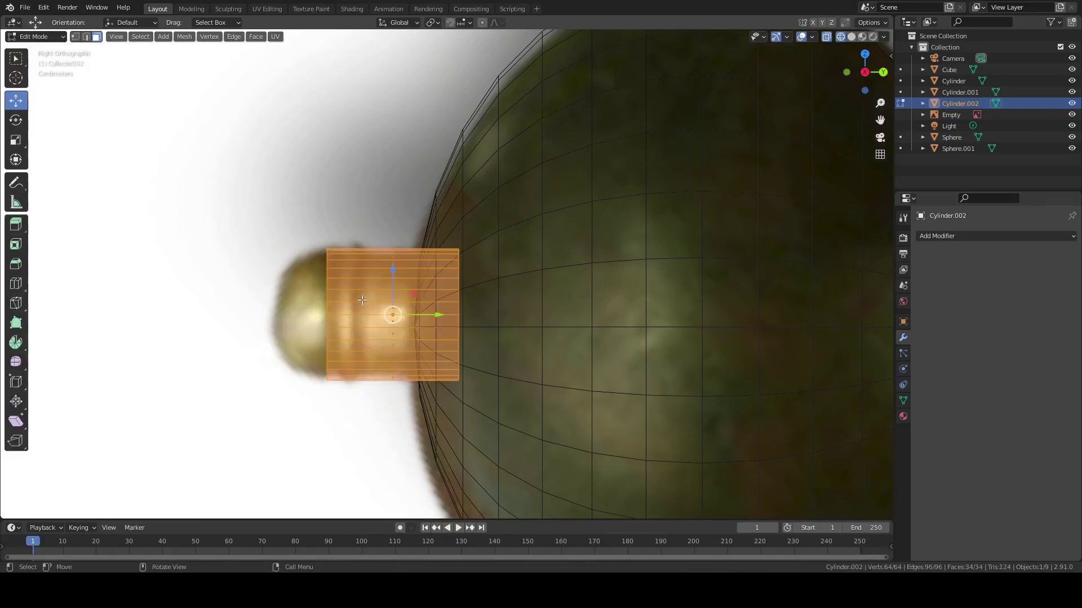
click(75, 36)
drag(285, 155, 338, 389)
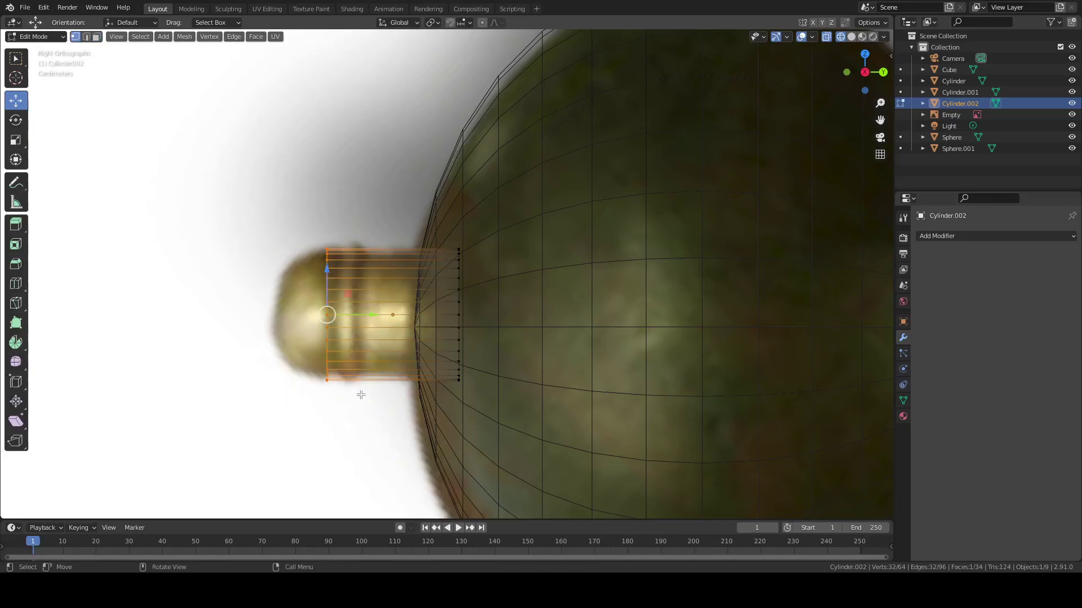
key(g)
key(y)
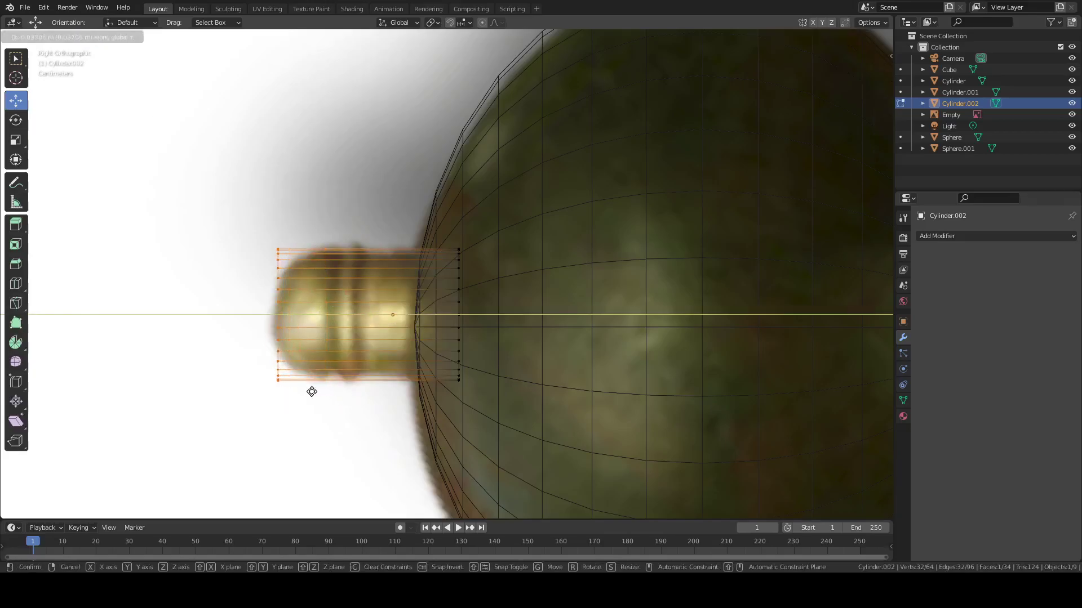
click(311, 391)
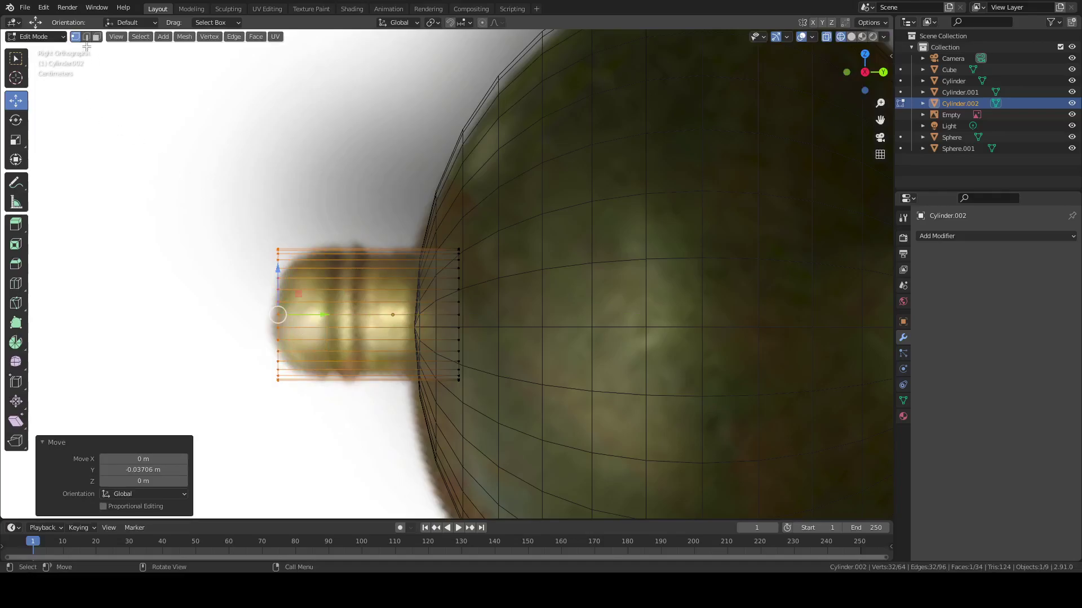
Bevel the cylinder's outer end edges with 4 segments and an offset width of about 0.807 m to round the knob
click(87, 36)
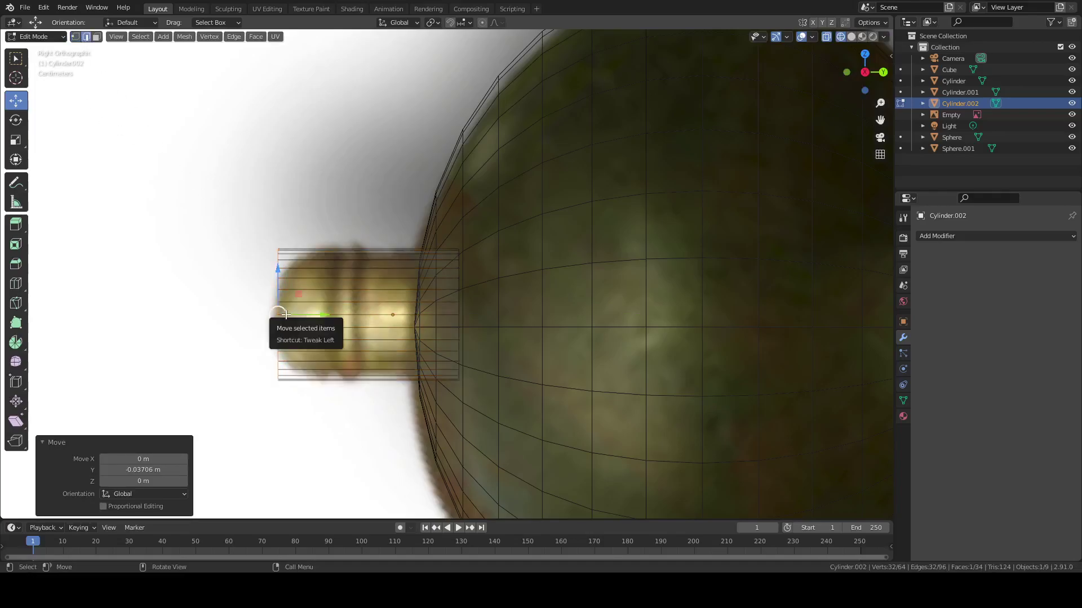
key(ctrl+b)
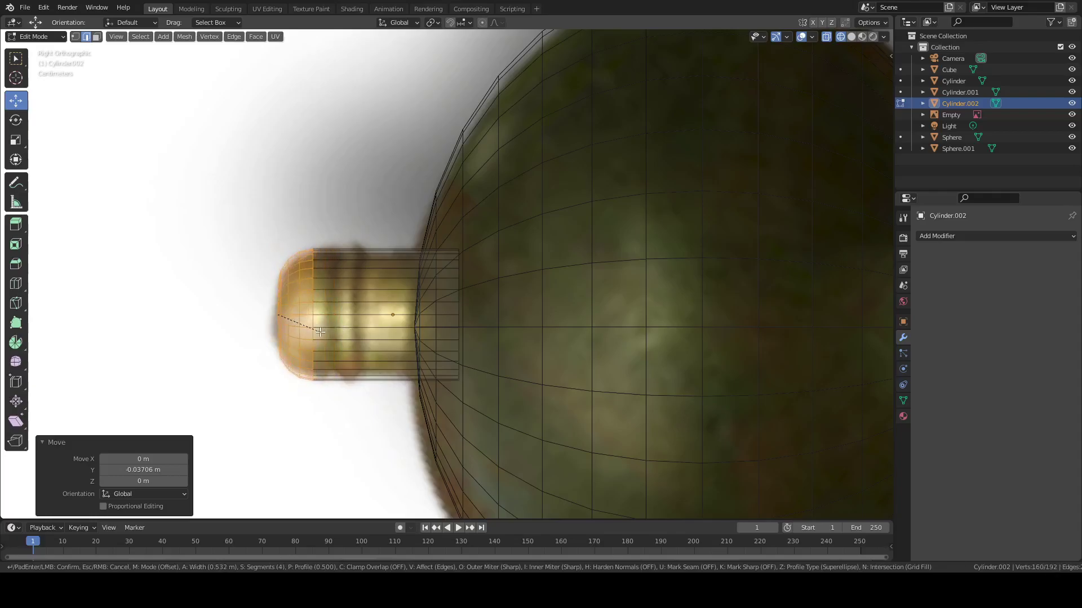
click(342, 327)
Delete the flat cap face at the cylinder's inner end, where it meets the pommel
mouse_move(342, 328)
middle_down()
mouse_move(401, 325)
mouse_move(345, 330)
middle_up()
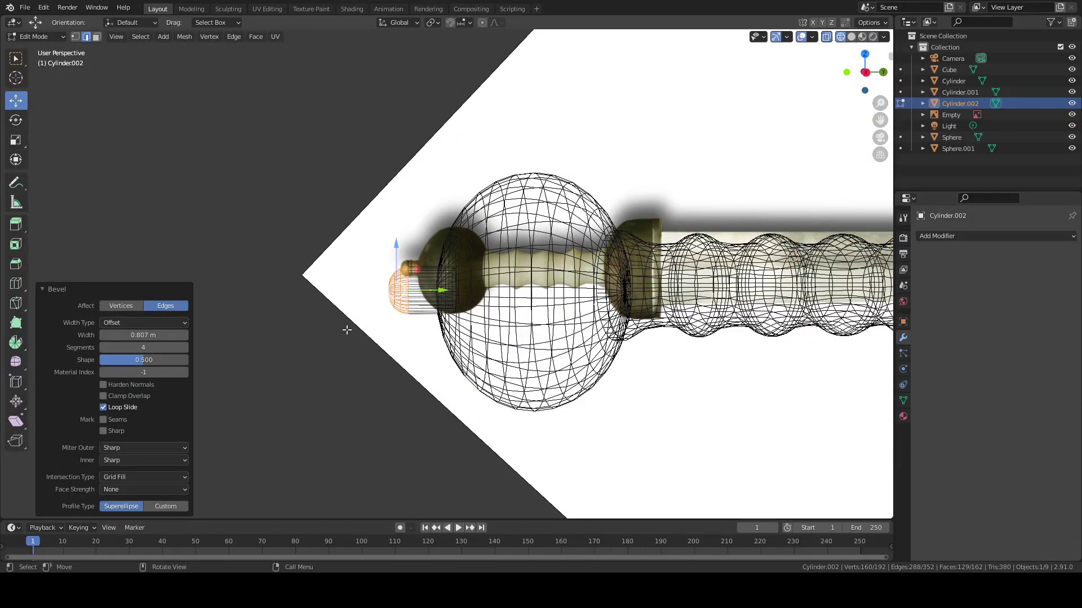
middle_drag(346, 330, 321, 271)
click(97, 36)
click(370, 314)
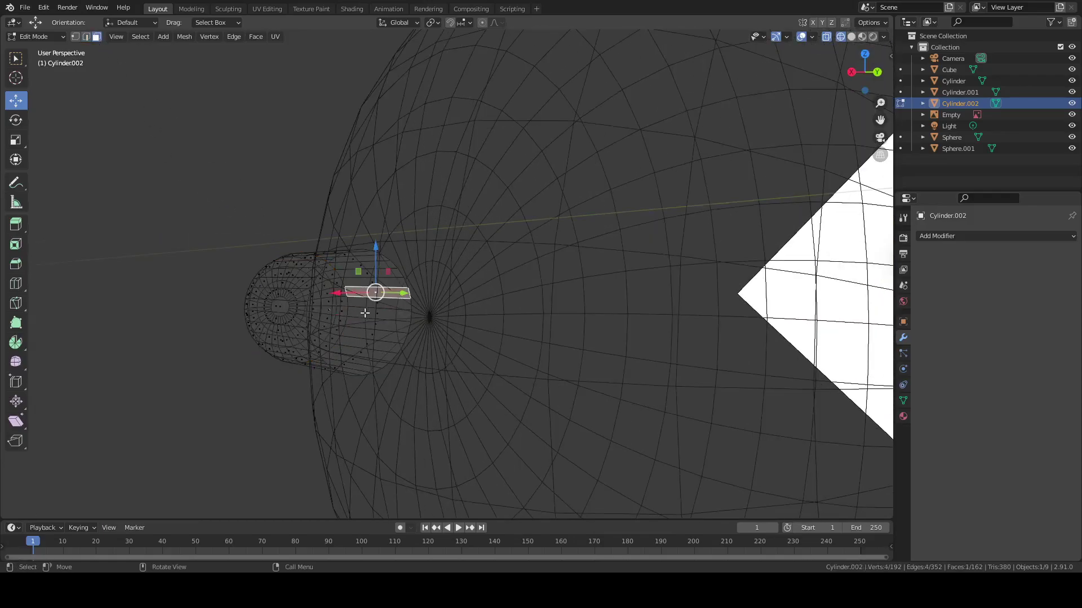
click(364, 314)
key(x)
click(364, 316)
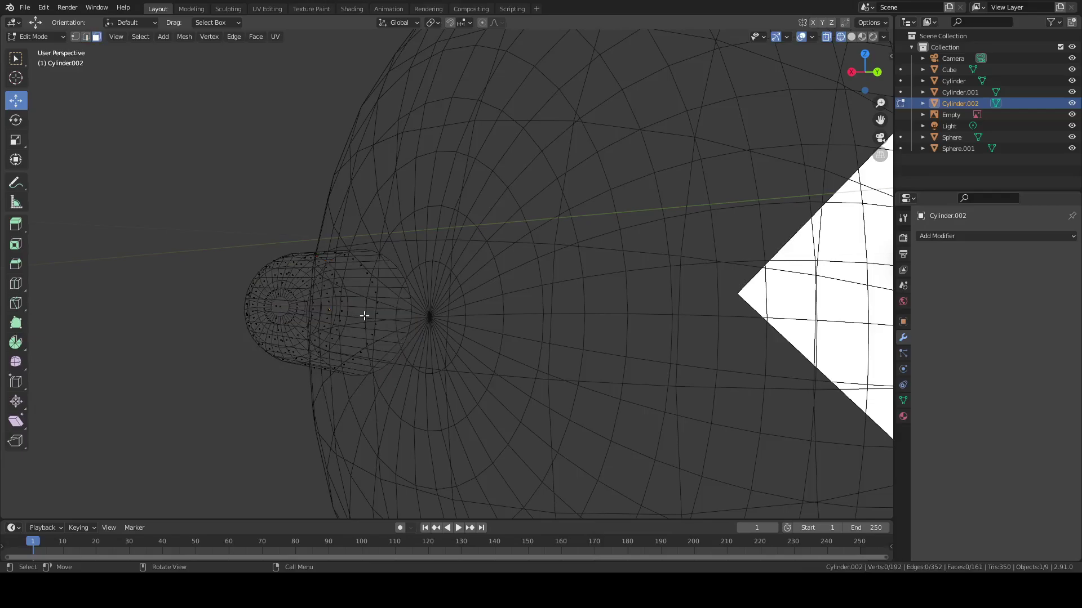
Return to solid shading and Object Mode, and move the knob about -0.101 m in X in top view to centre it on the pommel
mouse_move(375, 324)
middle_down()
mouse_move(368, 310)
mouse_move(447, 326)
mouse_move(490, 321)
mouse_move(481, 380)
mouse_move(564, 387)
middle_up()
key(shift+z)
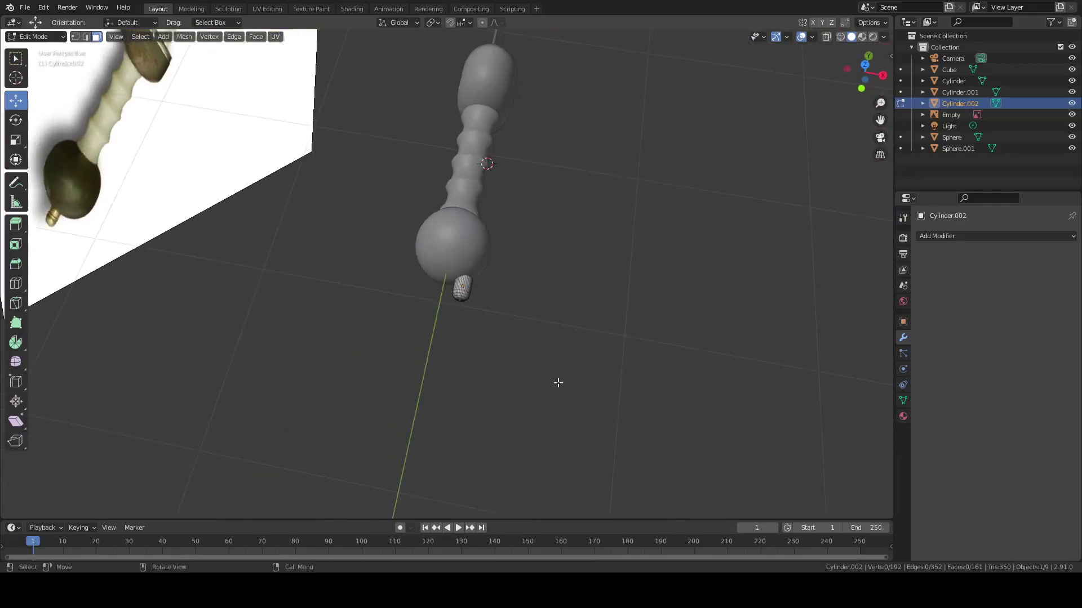
key(Tab)
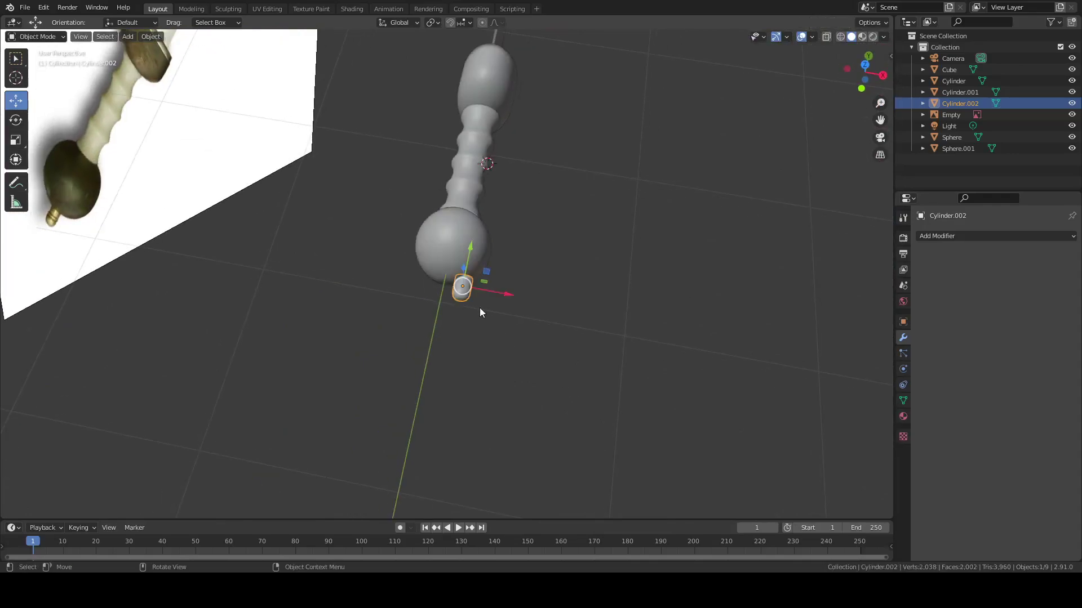
key(KP_7)
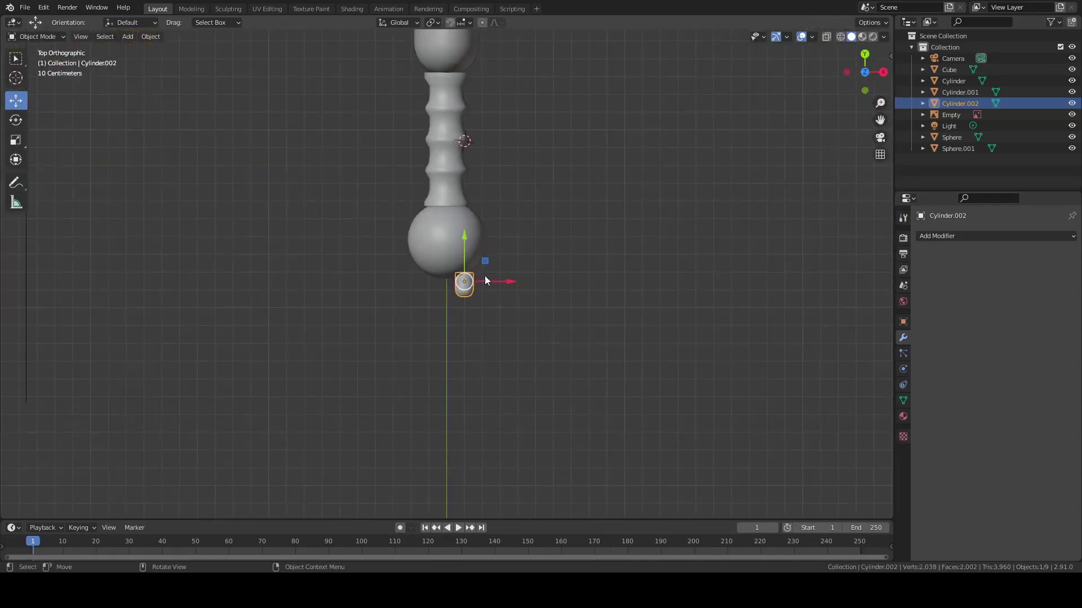
scroll(484, 278, up, 4)
drag(510, 289, 471, 298)
scroll(471, 299, up, 4)
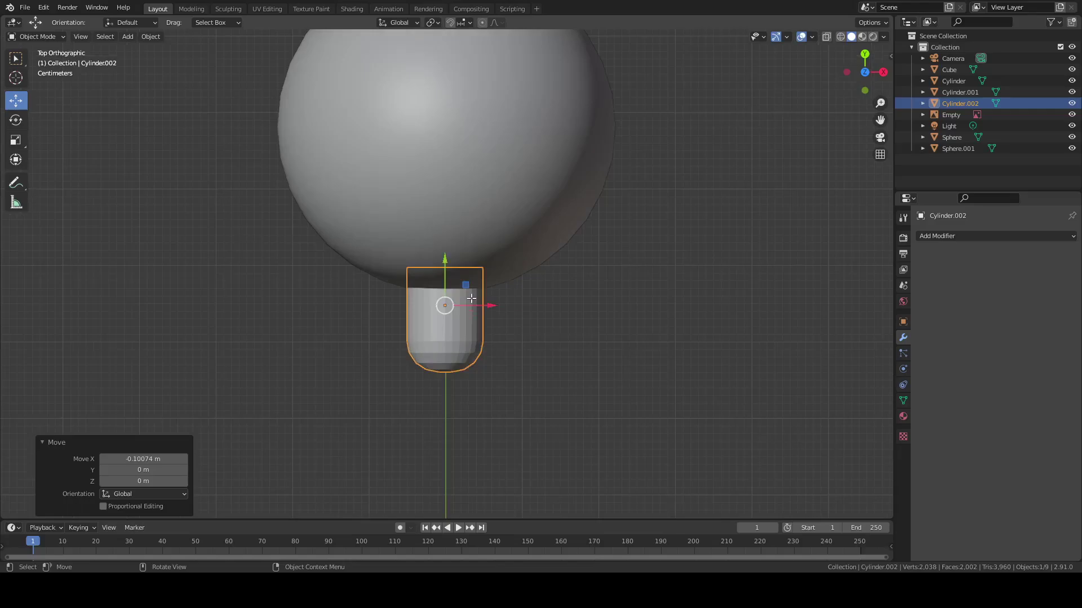
Shade all faces of the end knob smooth
key(Tab)
key(a)
click(234, 36)
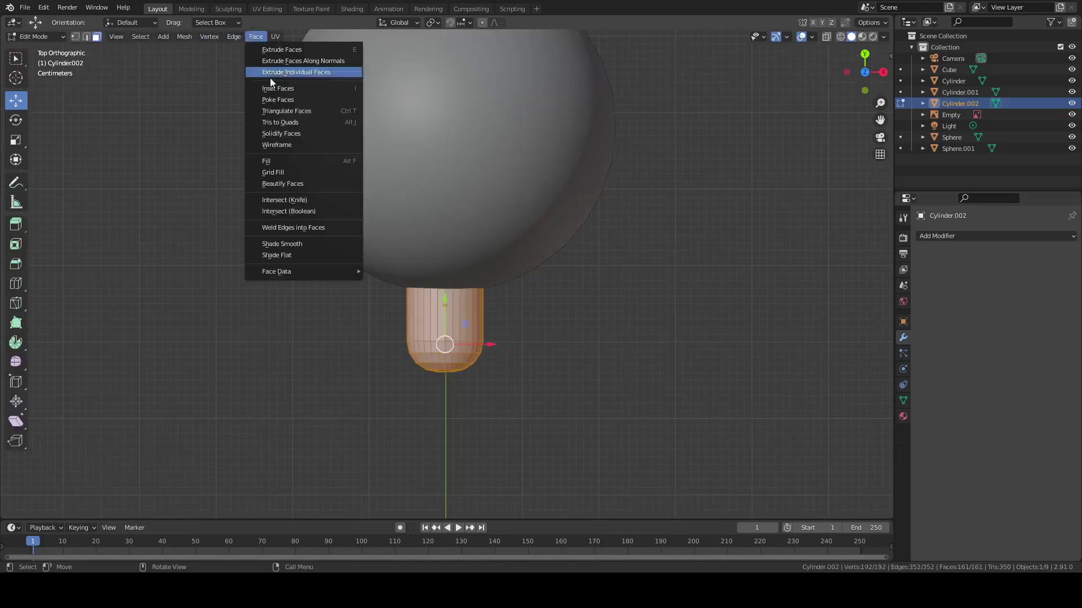
key(Tab)
Examine the whole sword from several angles, comparing it with the reference image and checking how its parts line up
middle_drag(587, 344, 506, 279)
scroll(506, 279, down, 4)
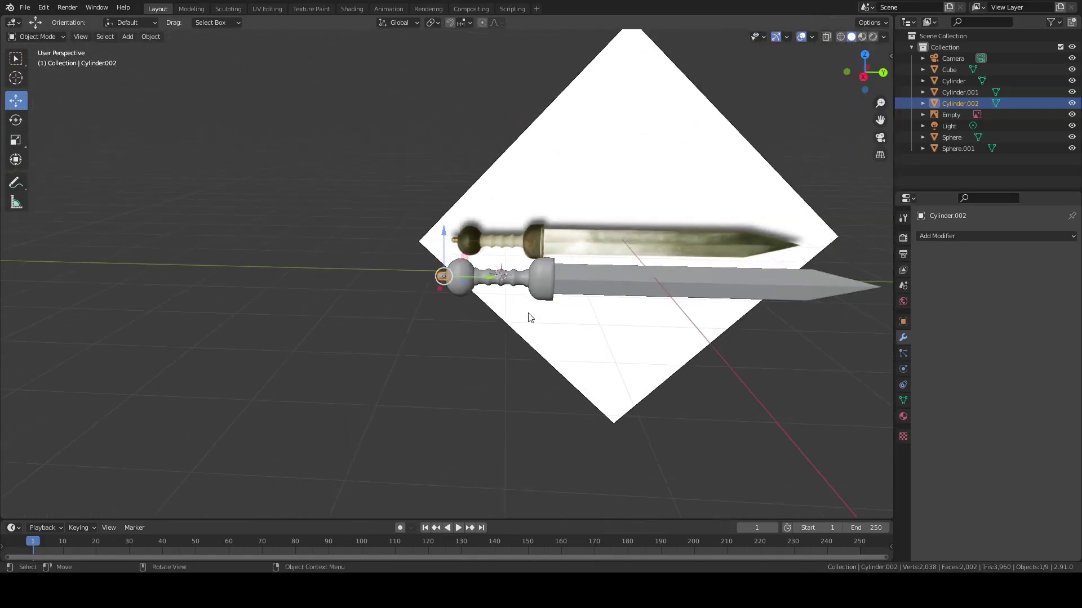
click(528, 315)
middle_drag(589, 338, 559, 342)
scroll(692, 331, up, 3)
scroll(558, 342, up, 2)
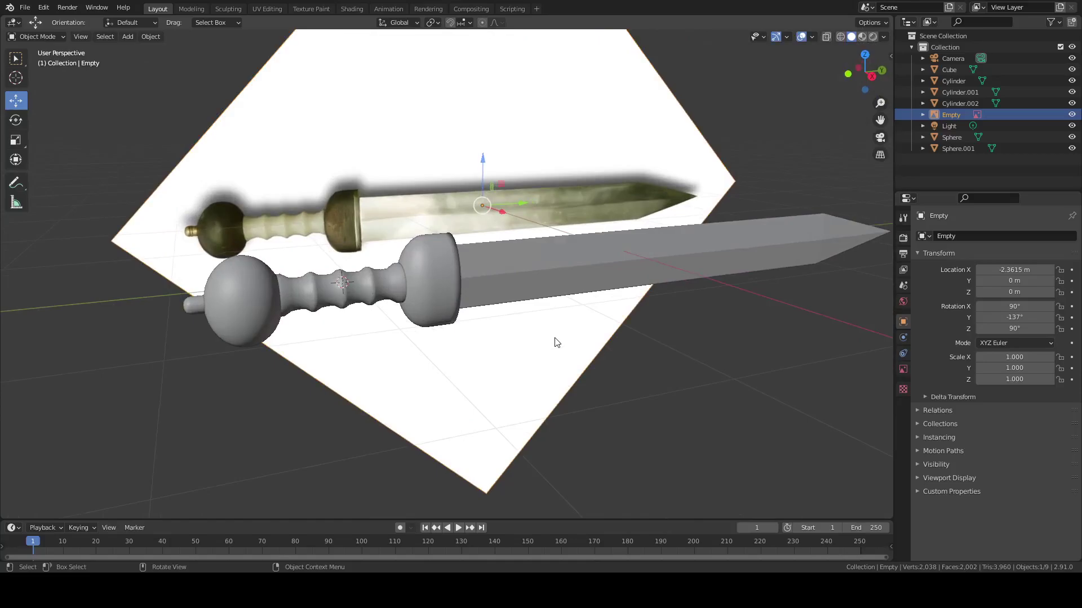
scroll(552, 344, down, 1)
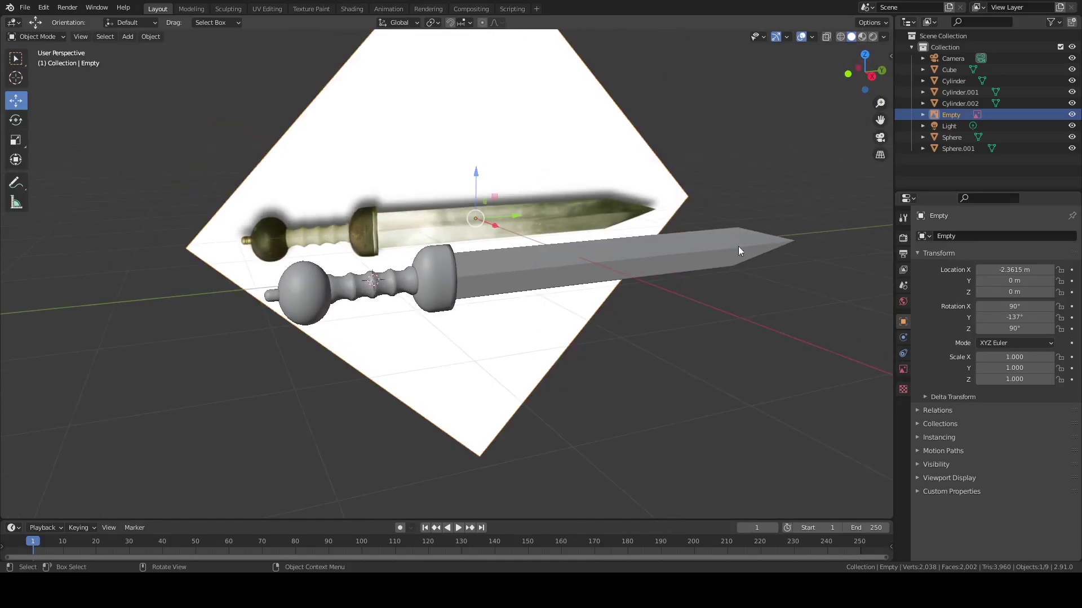
scroll(466, 273, up, 3)
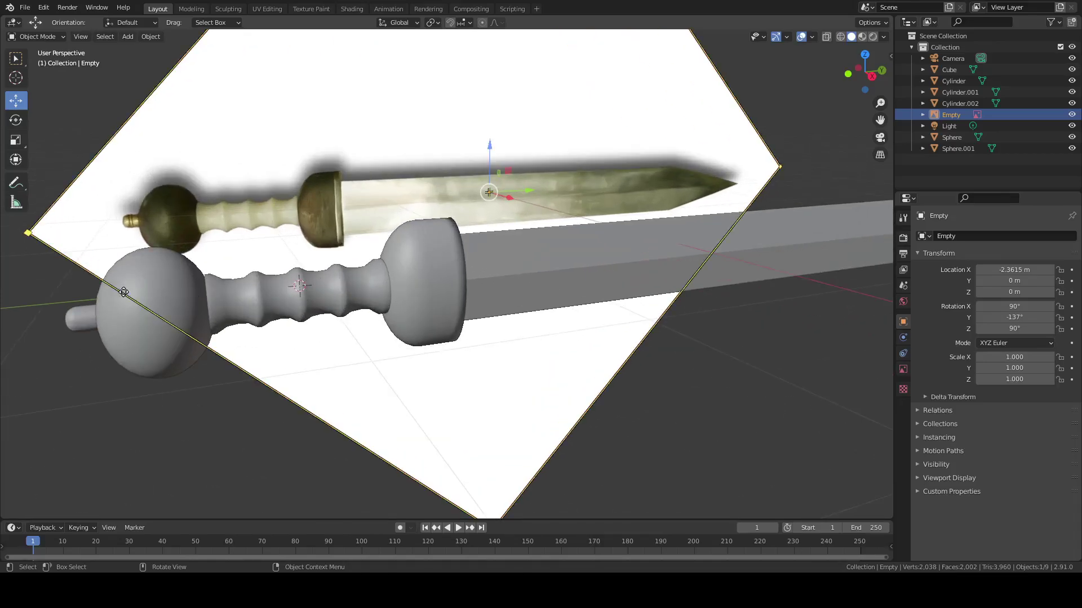
middle_drag(252, 293, 329, 331)
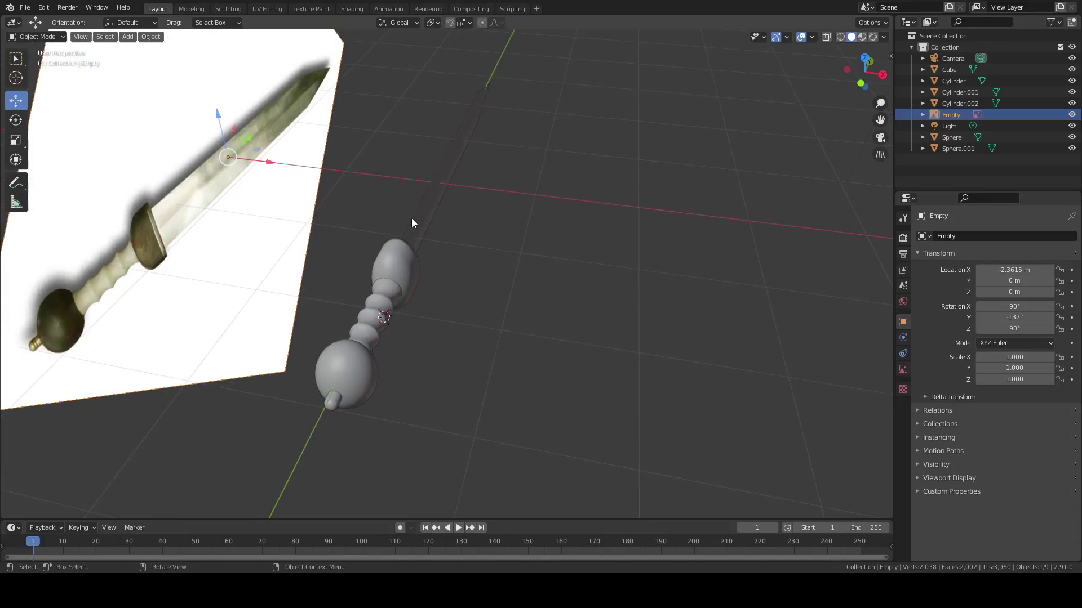
middle_drag(472, 165, 445, 137)
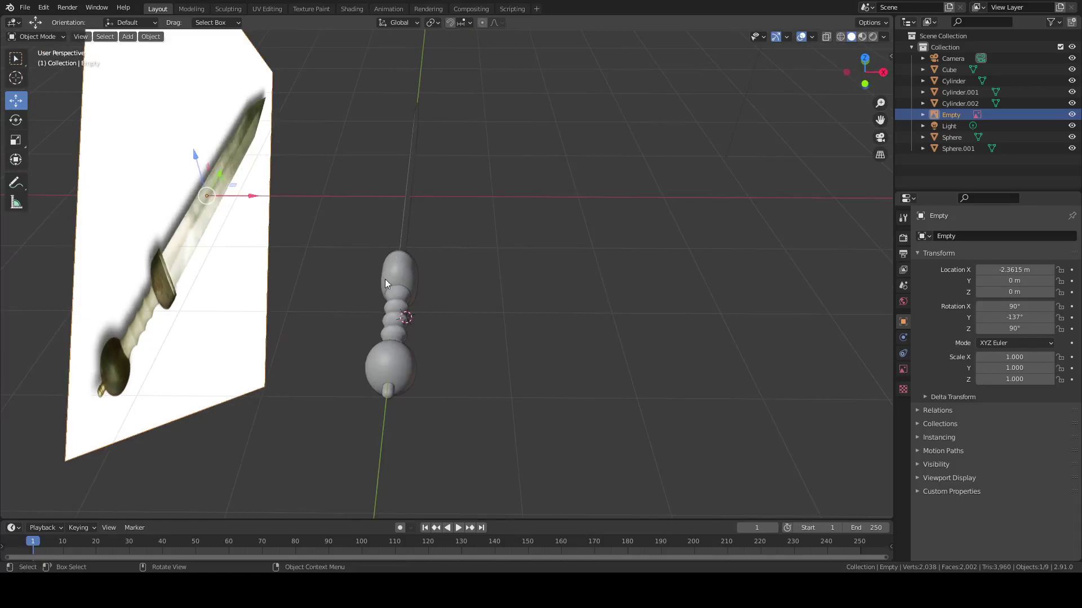
Set the blade's X location to 0 m
click(398, 195)
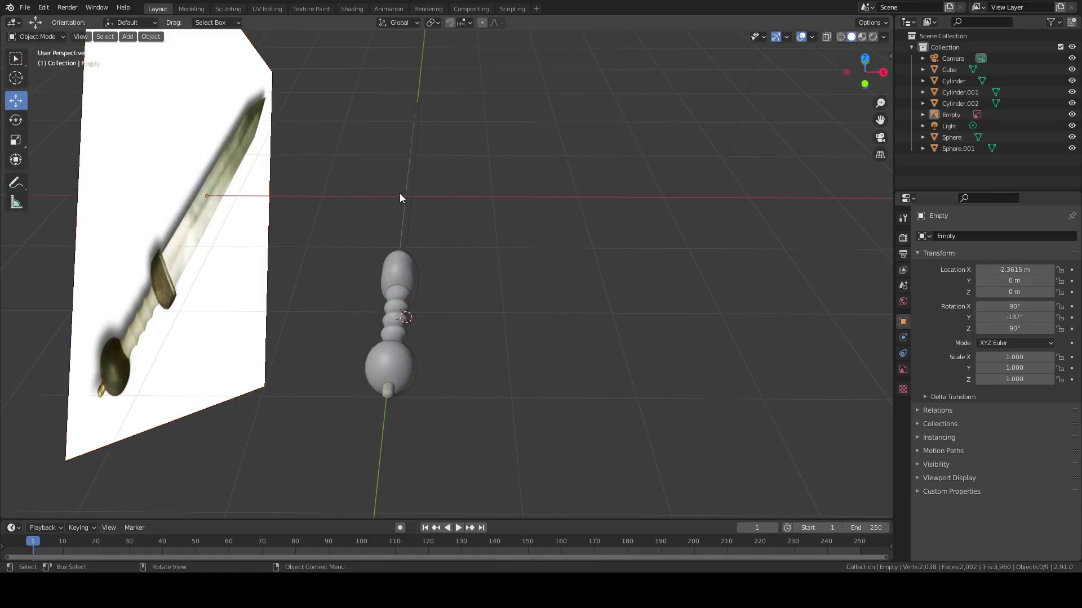
click(403, 195)
click(903, 321)
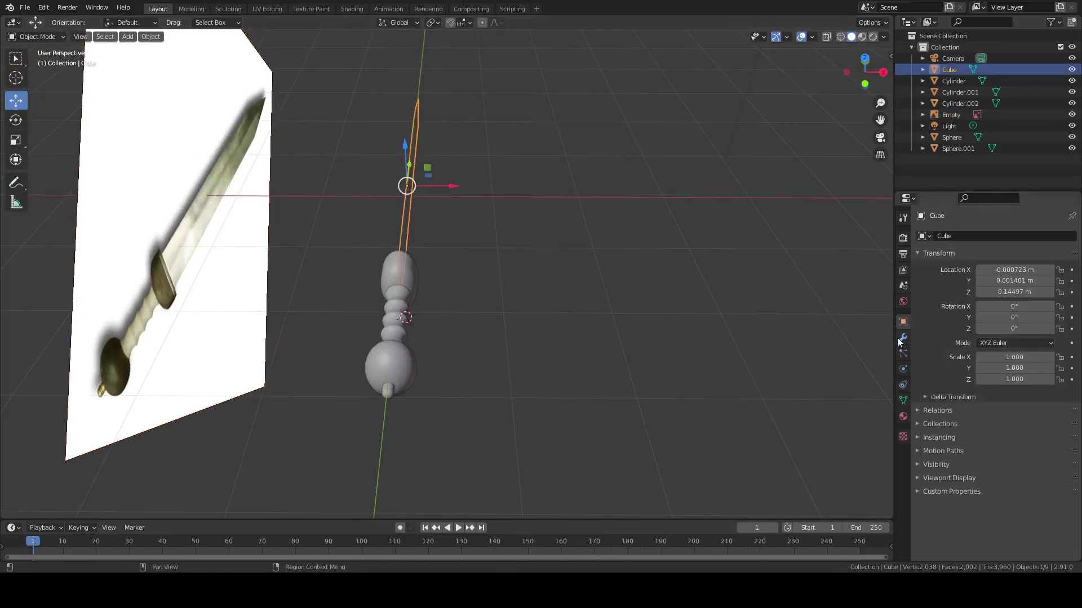
click(1013, 270)
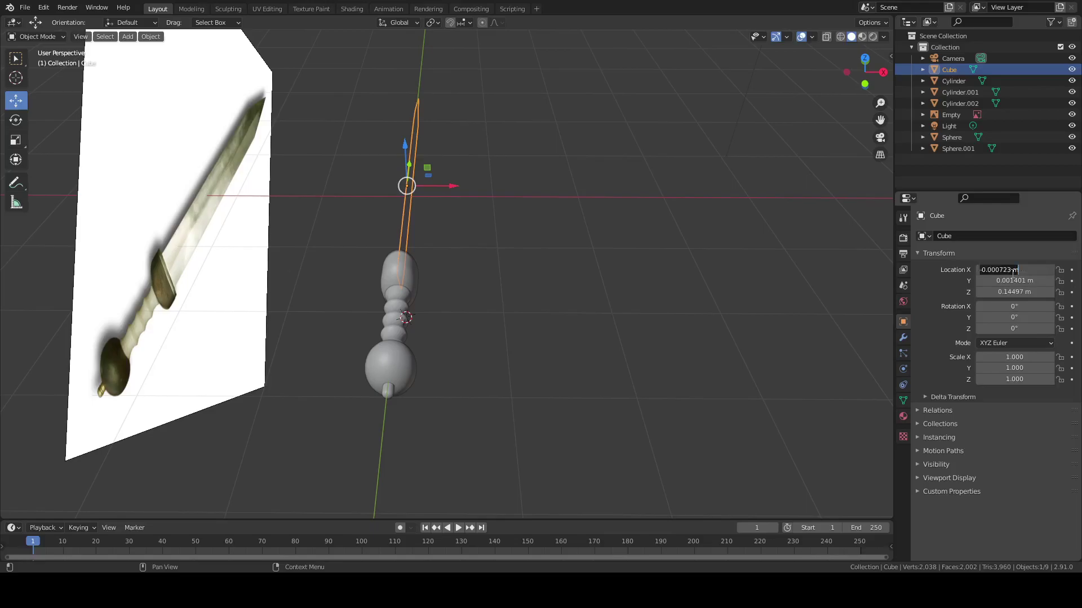
key(Return)
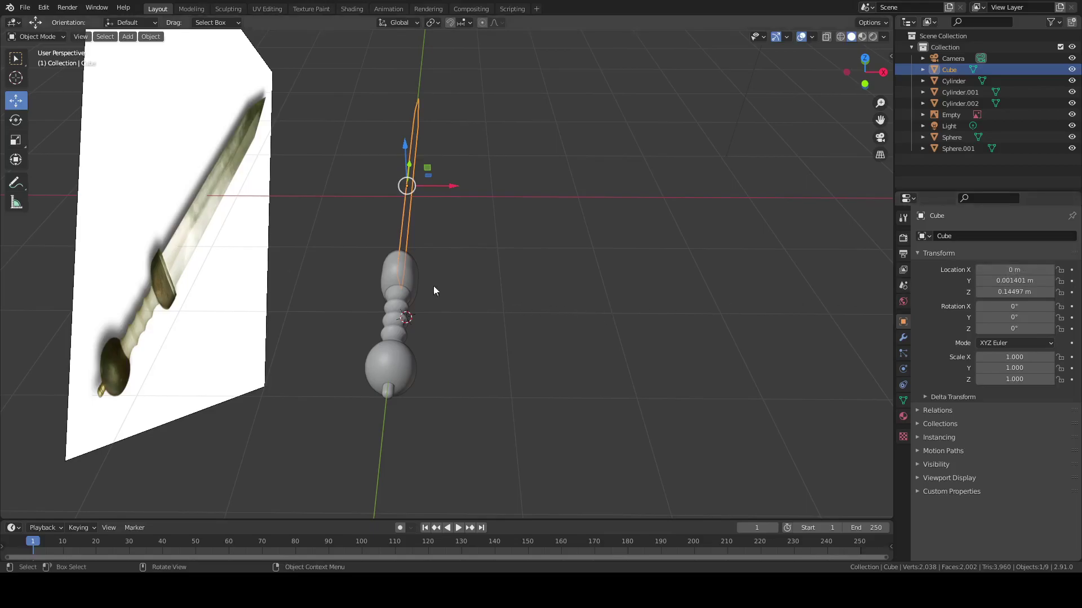
Set the guard sphere's X location to 0 m
click(400, 279)
click(1015, 270)
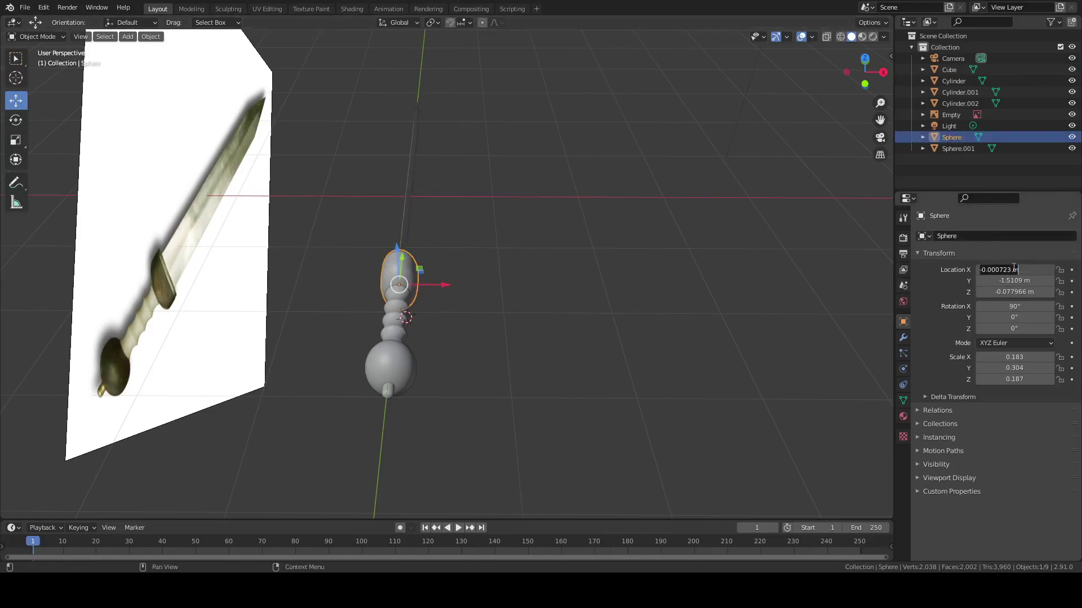
key(ctrl+a)
text(0)
key(Return)
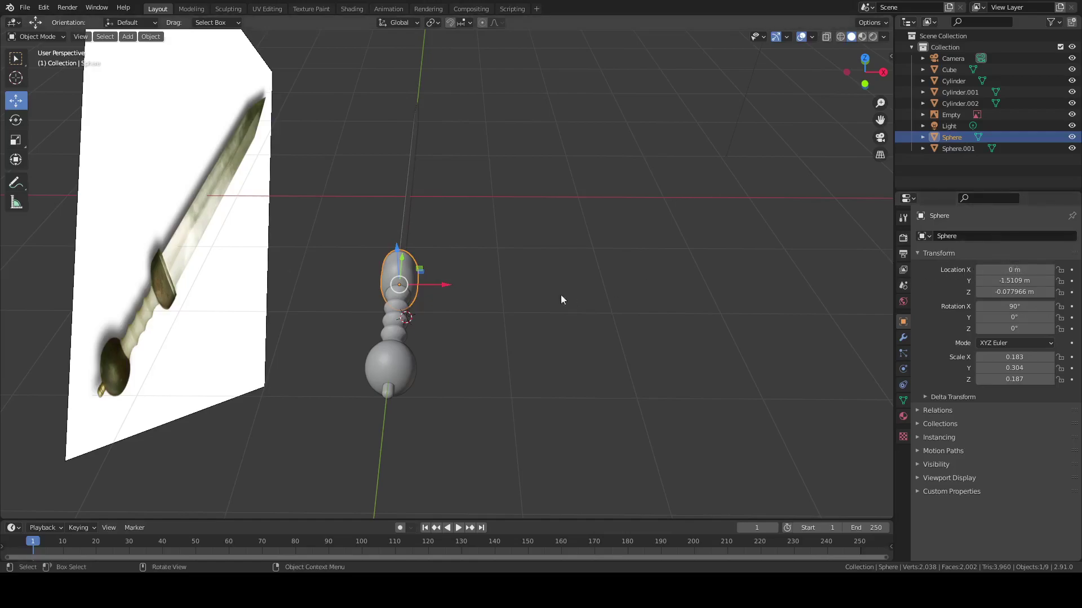
Set the ridged grip's X location to 0 m
click(398, 317)
click(1020, 271)
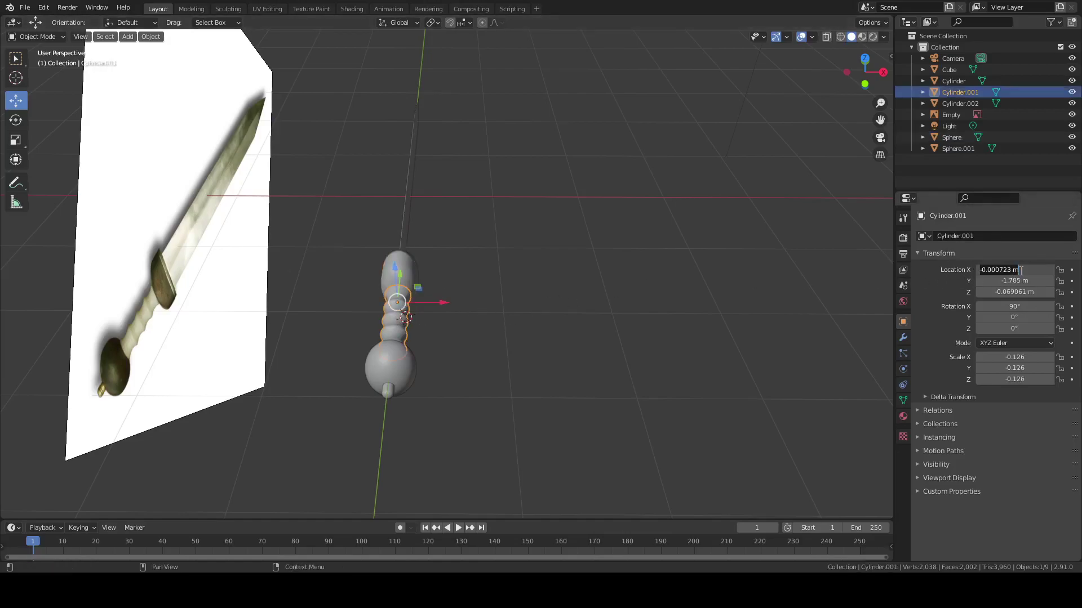
key(ctrl+a)
text(0)
key(Return)
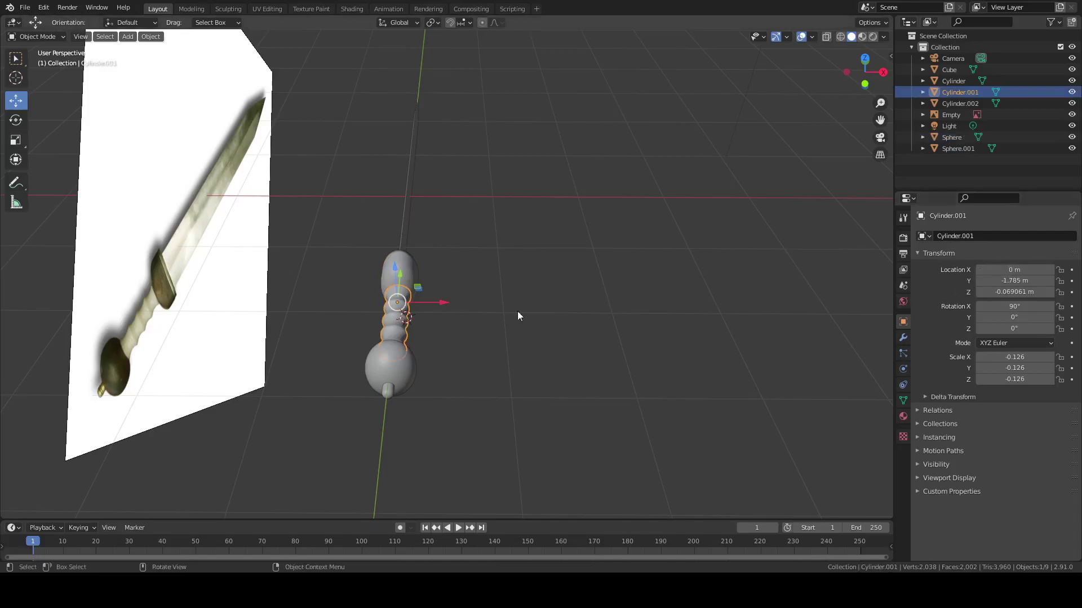
Set the pommel sphere's X location to 0 m
click(380, 366)
click(1016, 271)
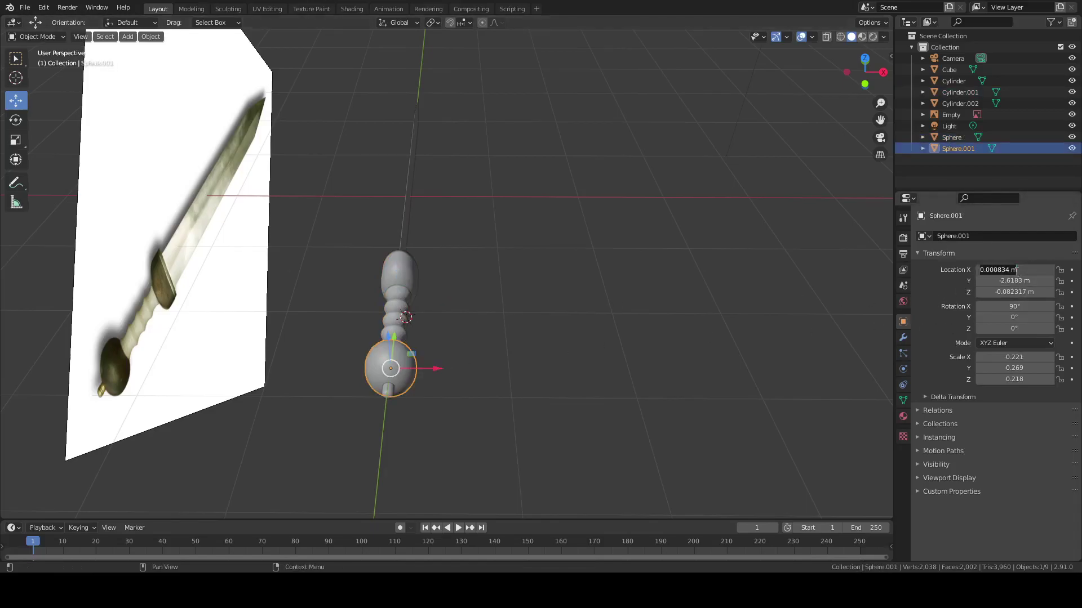
key(ctrl+a)
text(0)
key(Return)
Set the end knob's X location to 0 m and deselect it
click(389, 391)
click(1006, 269)
key(ctrl+a)
text(0)
key(Return)
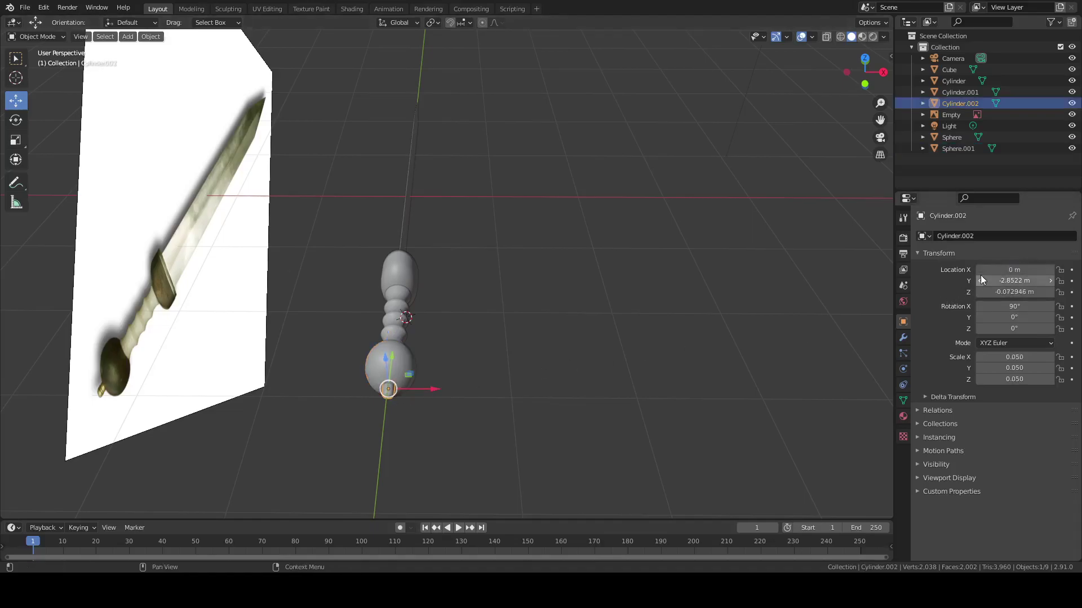
middle_drag(666, 261, 511, 307)
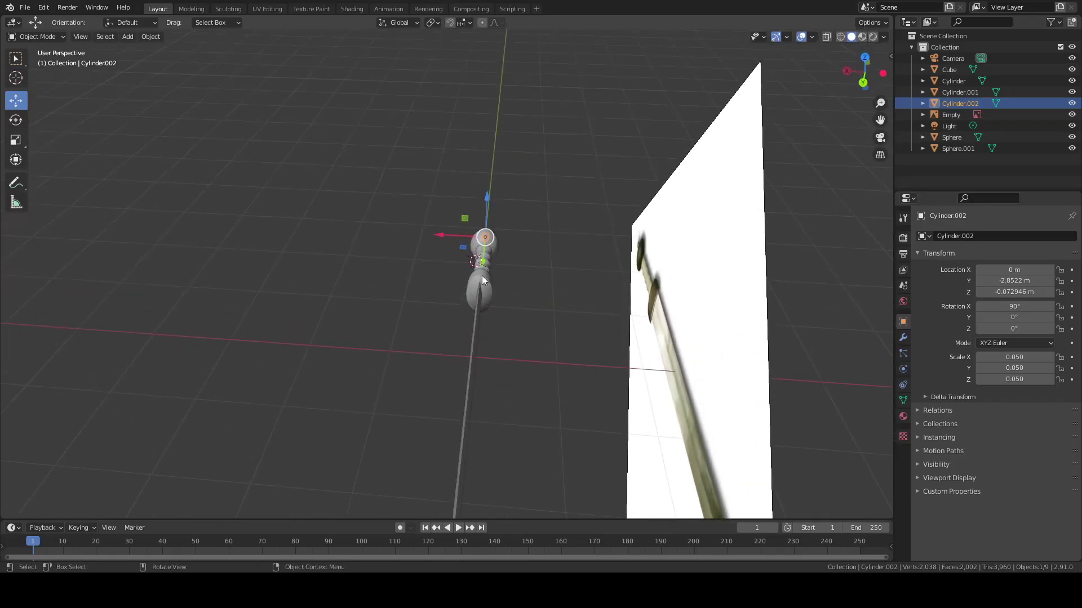
middle_drag(472, 384, 569, 242)
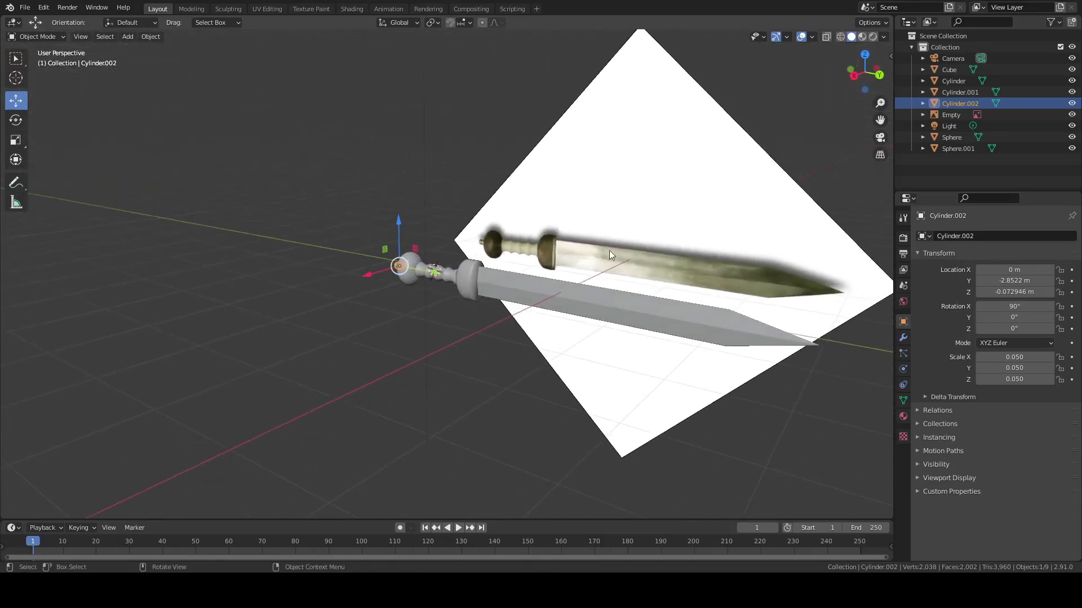
click(412, 311)
scroll(423, 309, up, 4)
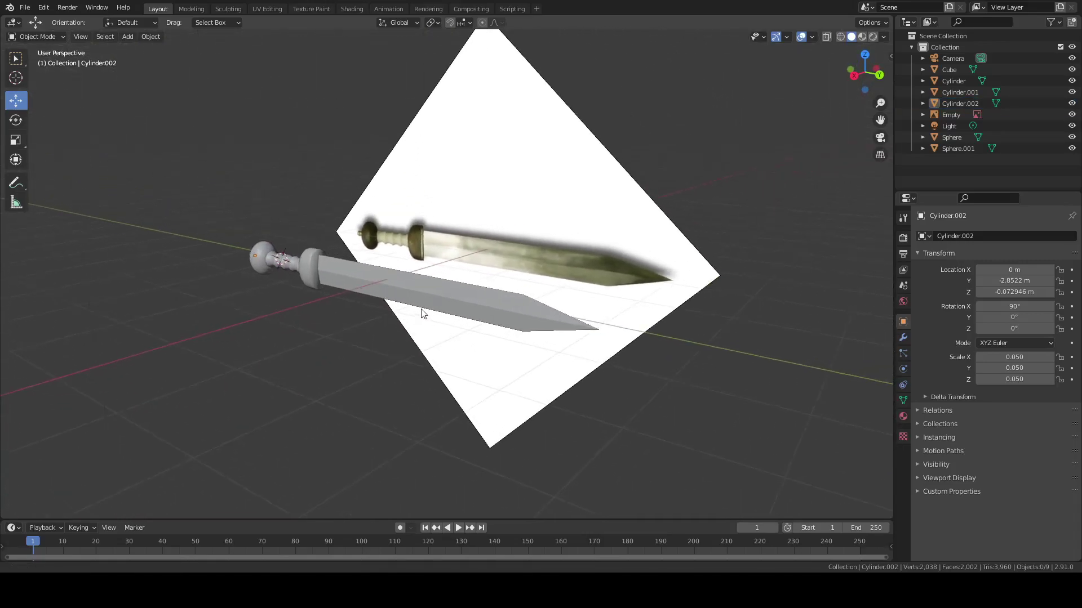